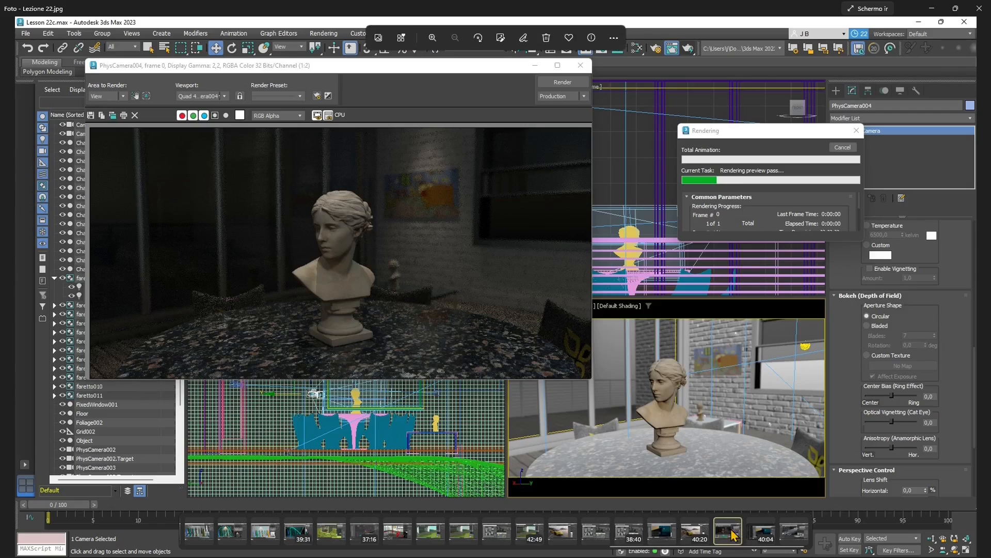
- Review the saved 3ds Max lesson screenshots in the photo viewer, including Lezione 20, 21 and 22
click(662, 539)
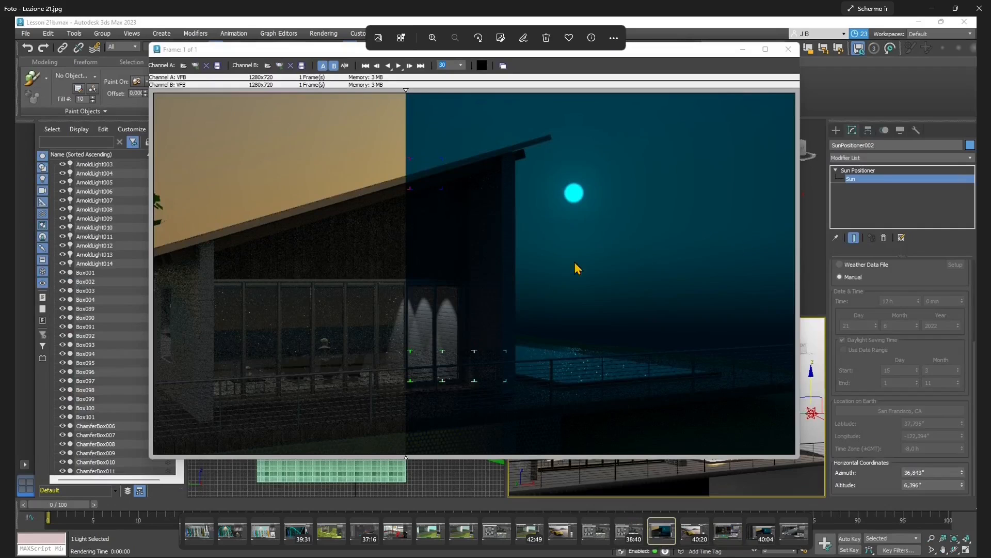
click(556, 534)
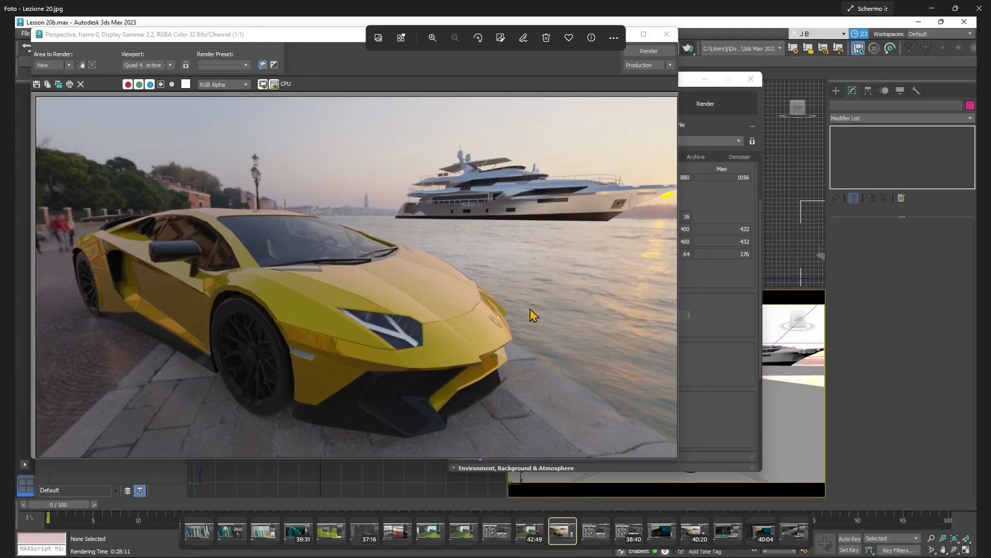
key(Right)
key(Right)
key(Right)
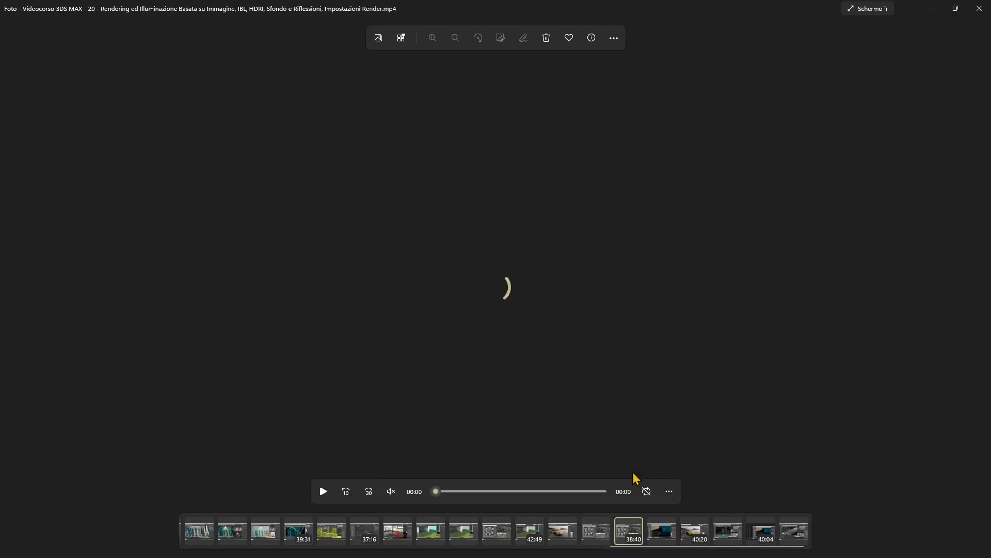
key(Right)
key(Right)
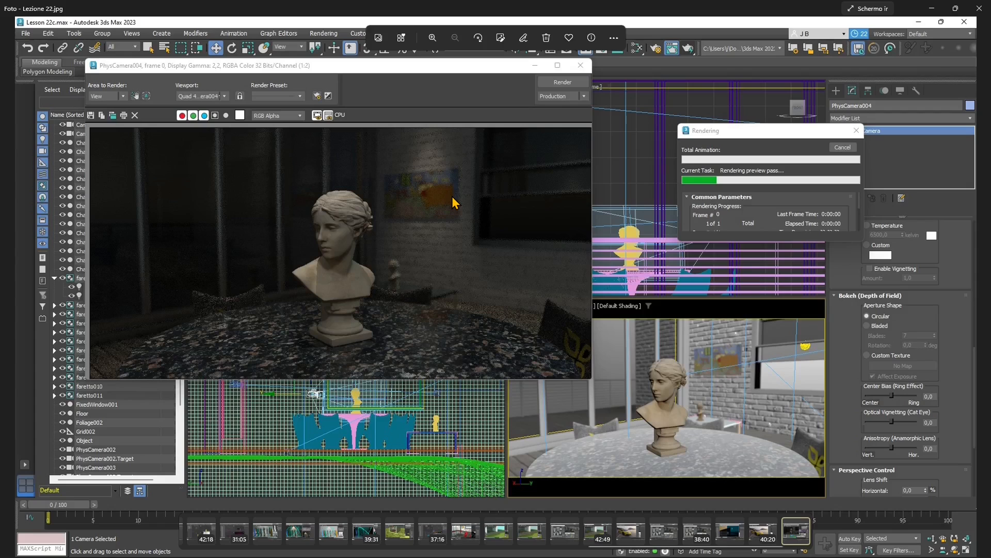
key(Right)
key(Right)
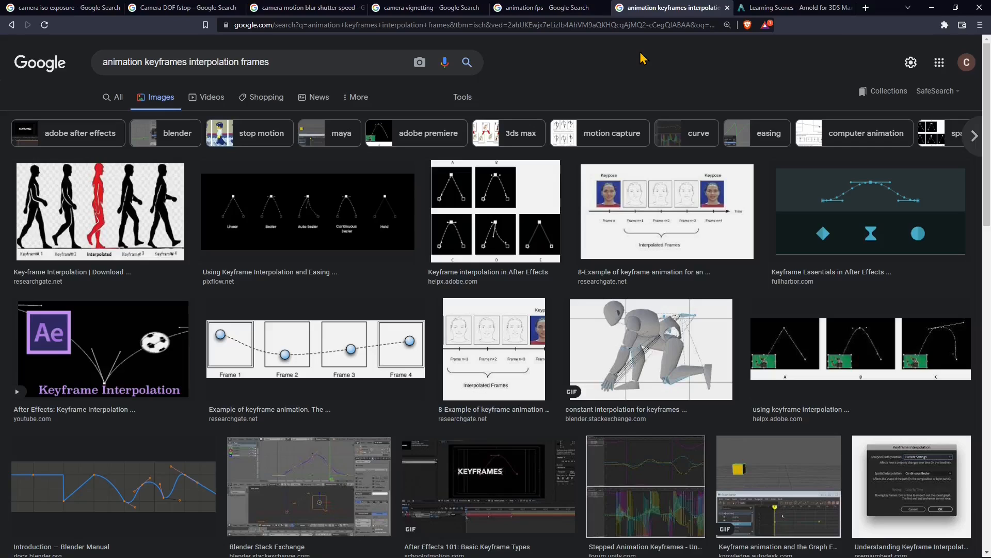
- In the browser, look over the Arnold Learning Scenes page and the image results for camera ISO exposure and DOF f-stop
click(779, 6)
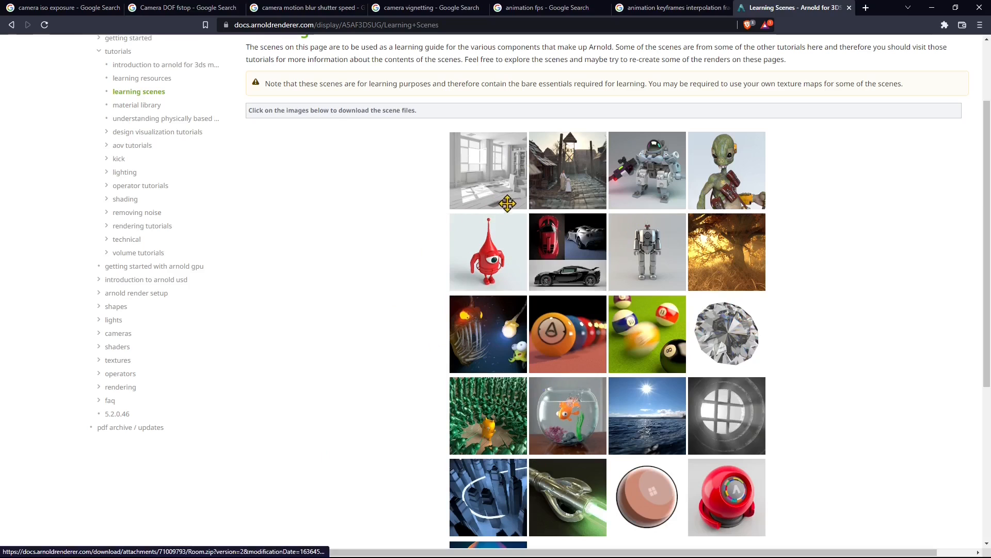
click(84, 7)
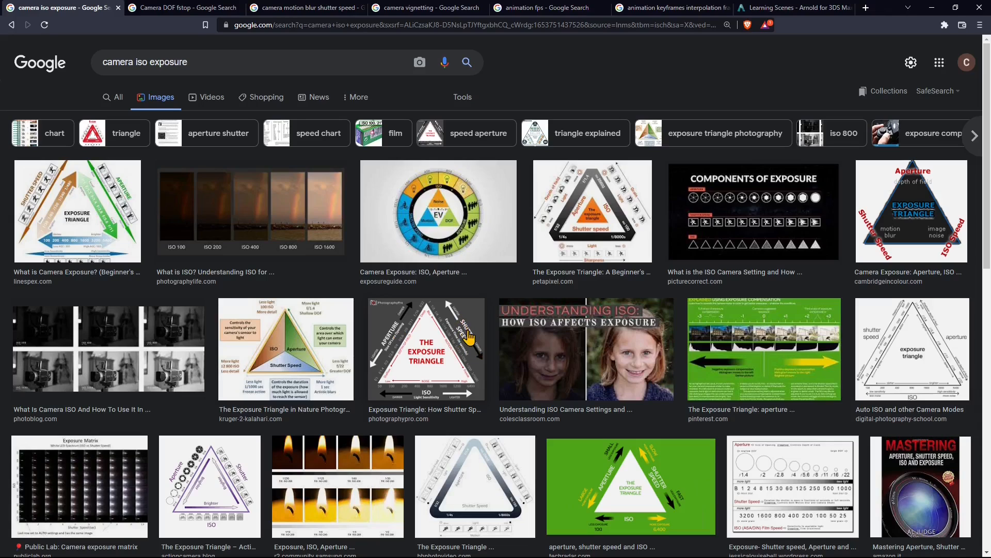
click(188, 7)
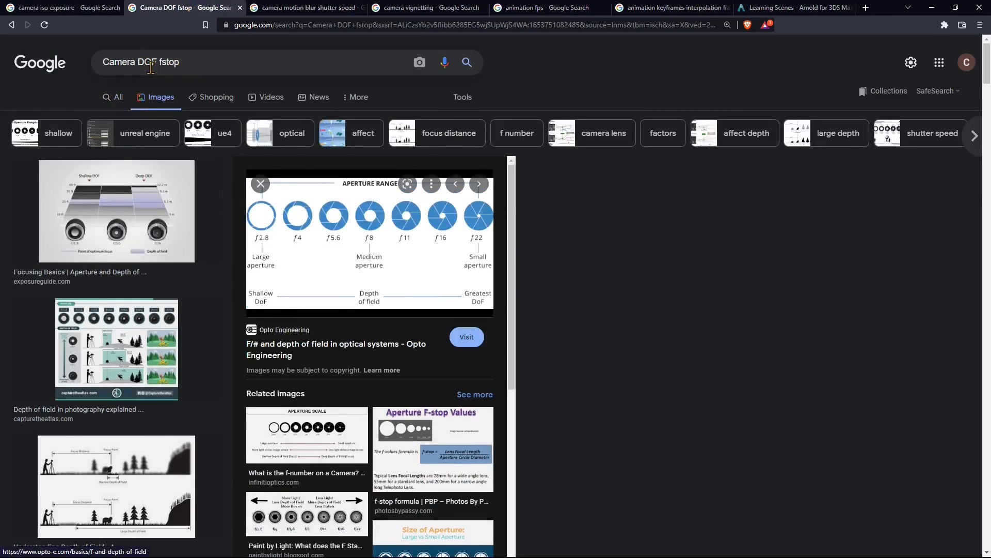
- Examine the image results for "camera motion blur shutter speed" for examples of fast and slow shutter settings
click(283, 8)
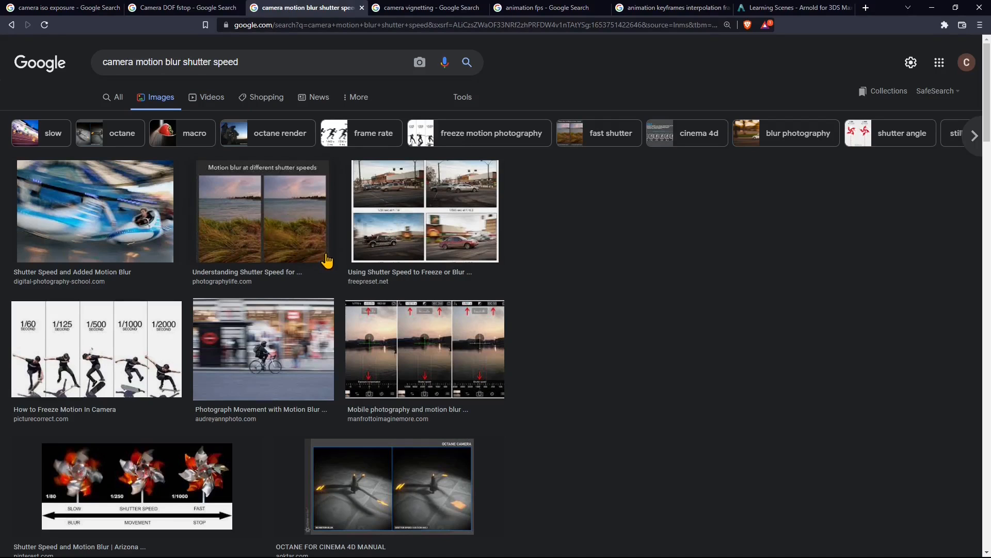
scroll(327, 258, down, 3)
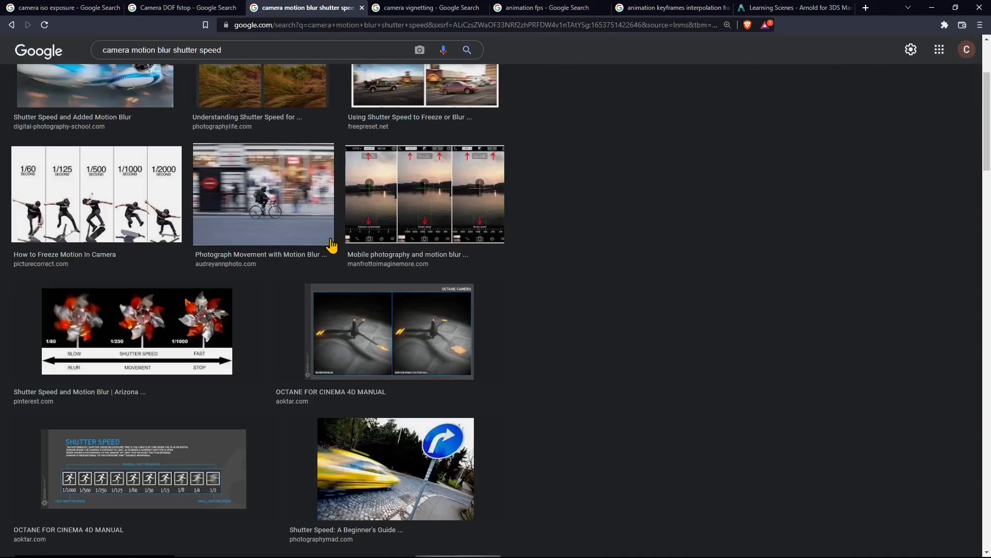
scroll(267, 215, up, 2)
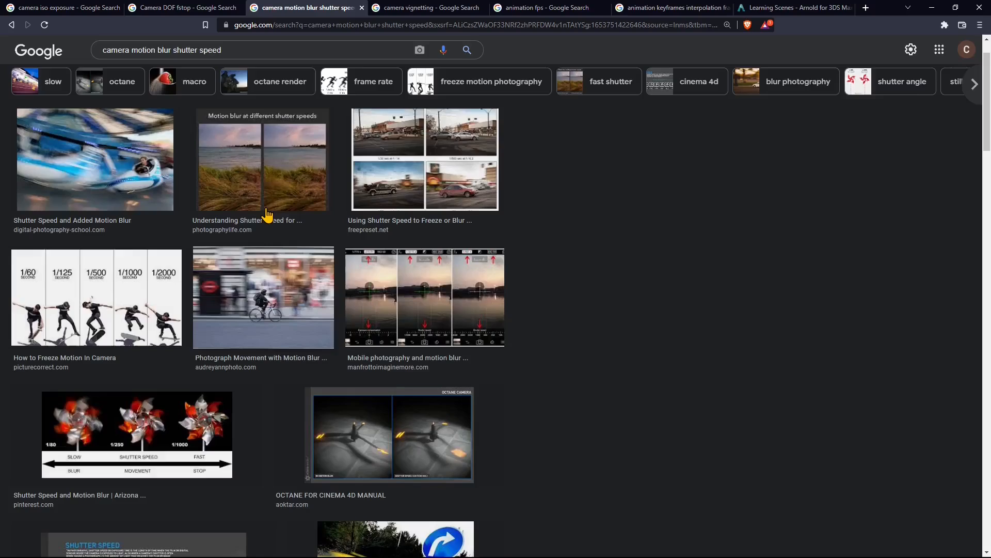
scroll(267, 215, up, 1)
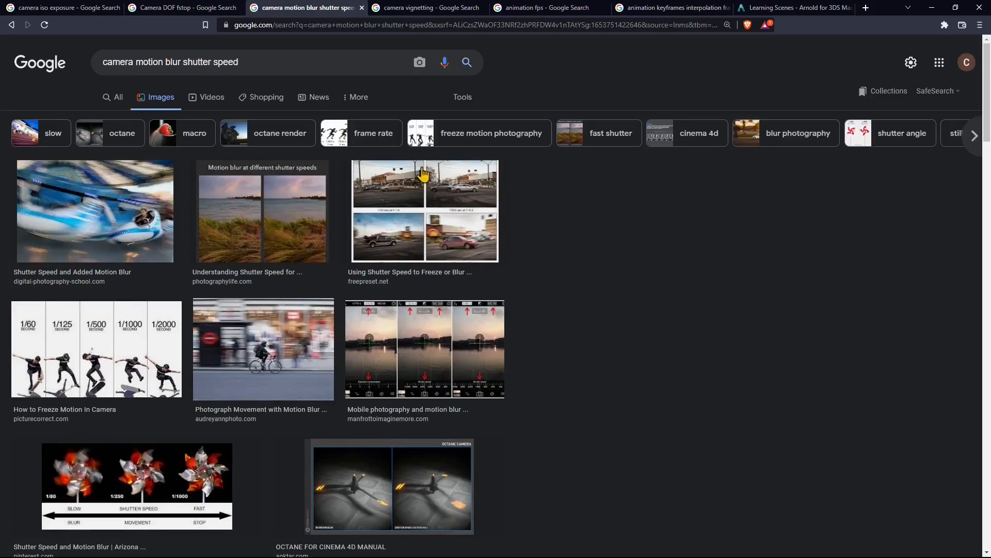
scroll(157, 313, down, 2)
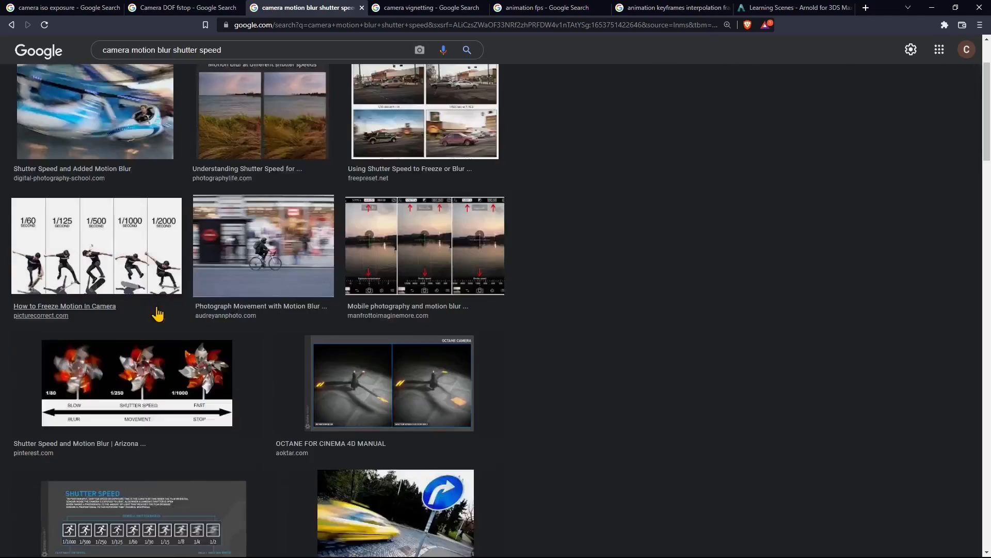
scroll(158, 313, down, 1)
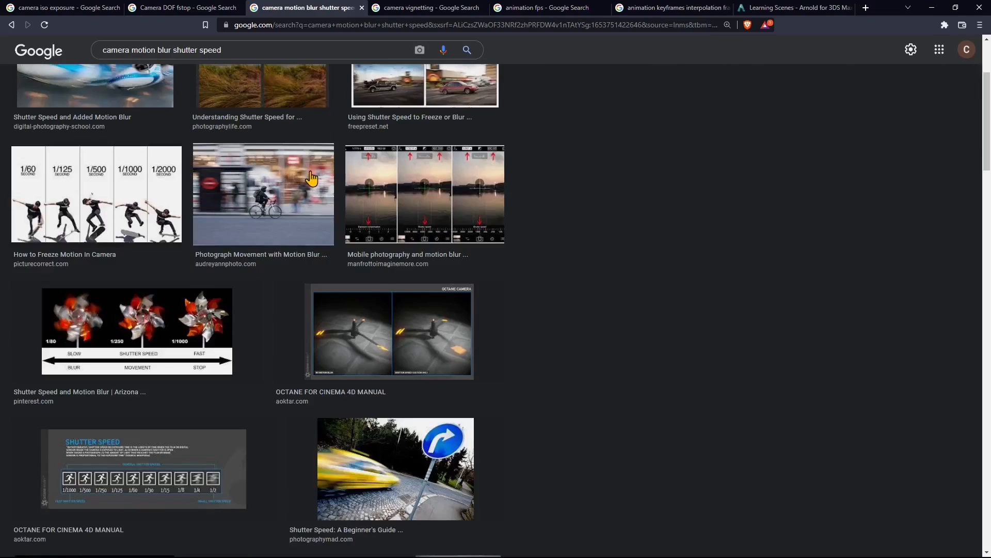
scroll(346, 271, down, 2)
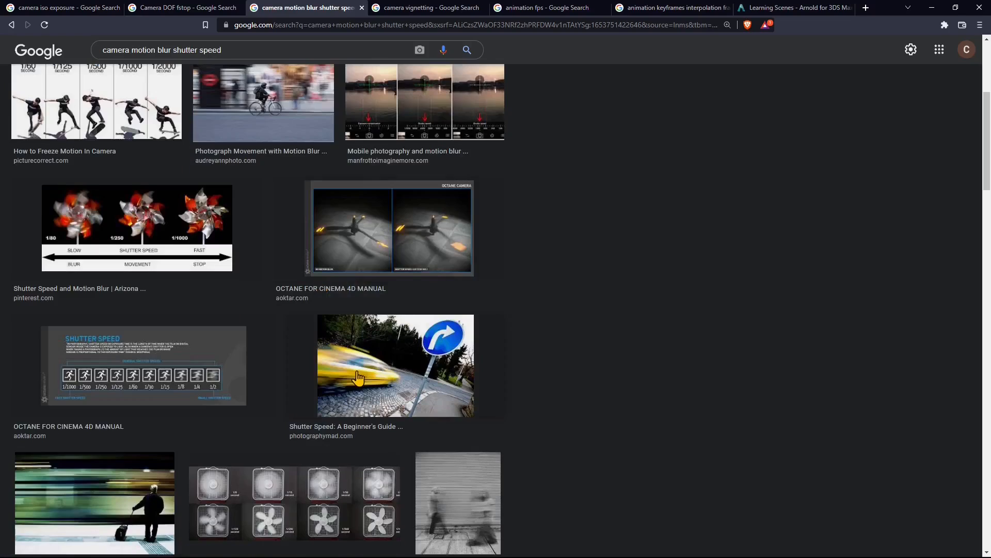
scroll(358, 378, down, 2)
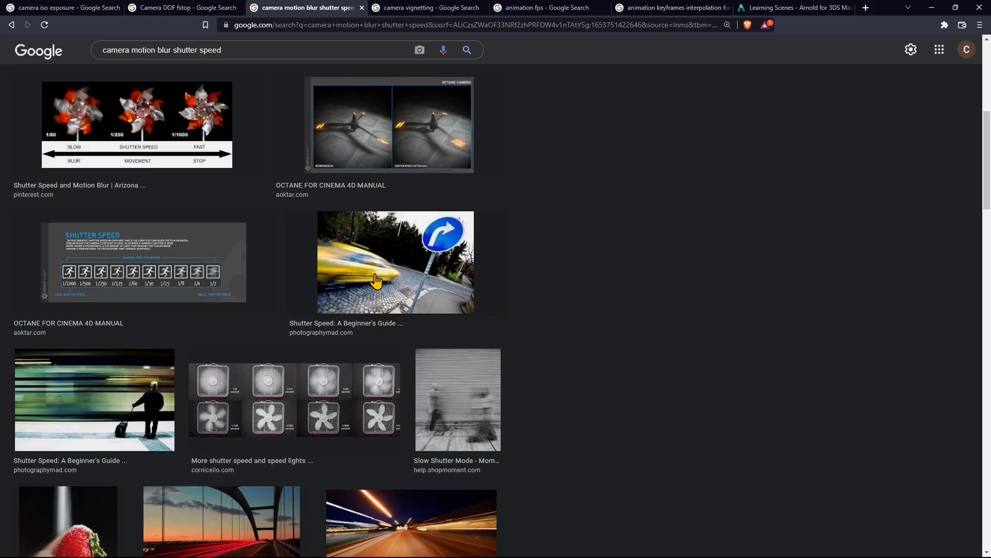
scroll(368, 279, up, 7)
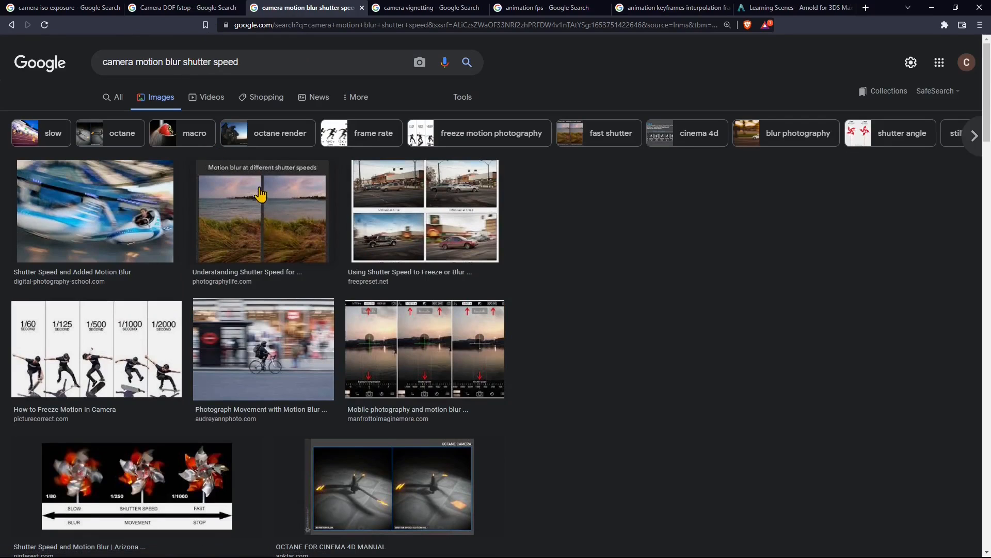
- Compare the DOF f-stop and motion blur image results again and bring up the camera vignetting results
click(190, 11)
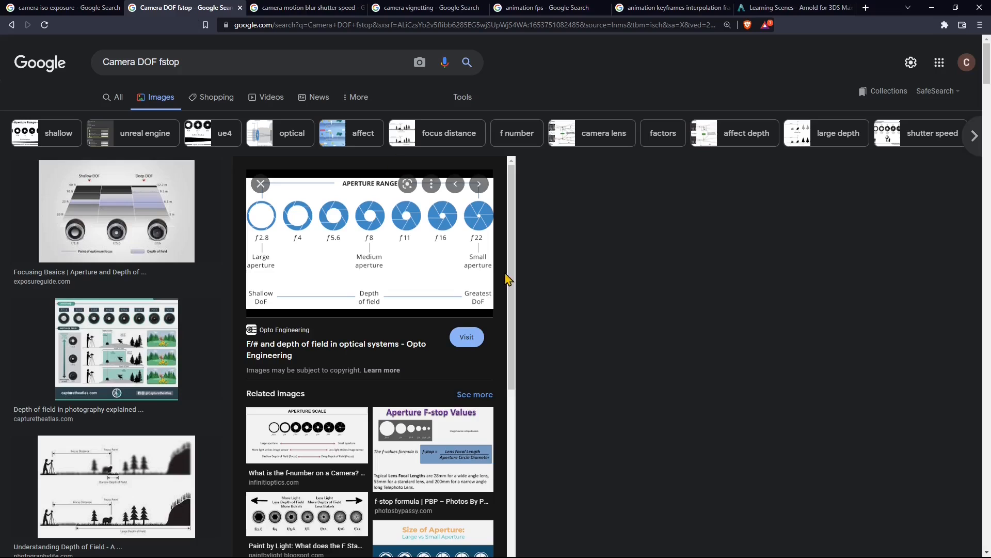
click(313, 8)
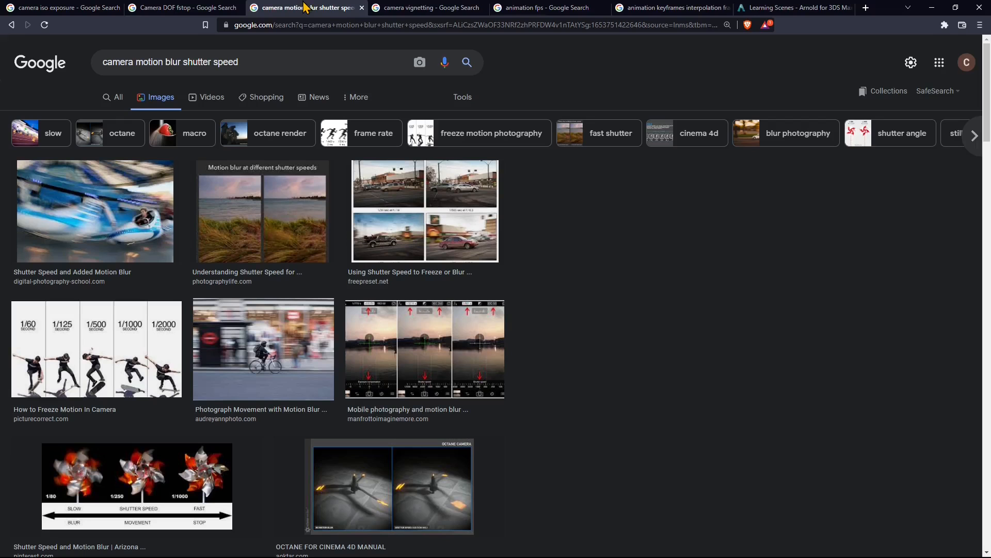
click(411, 8)
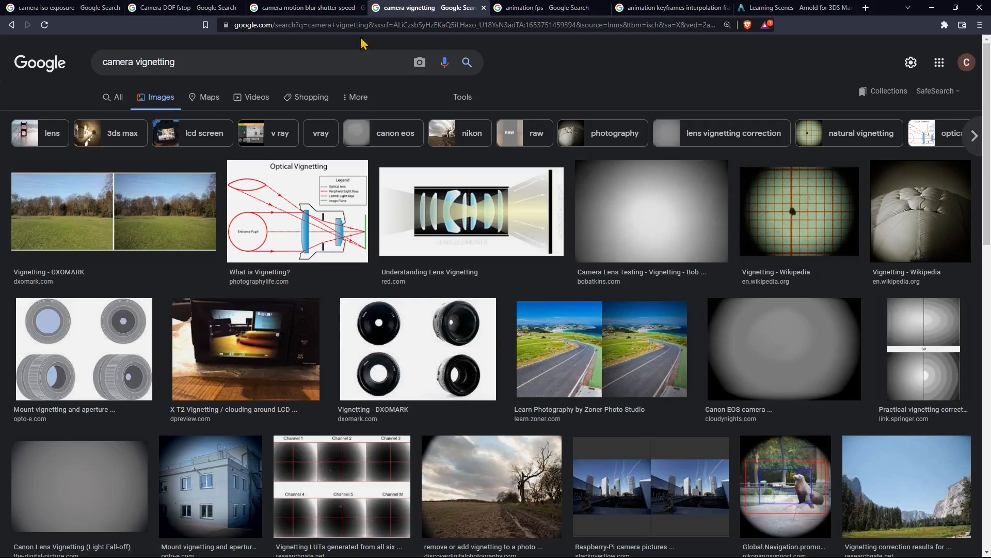
- Examine the image results for "animation fps", highlighting the word "fps" in the query
click(542, 7)
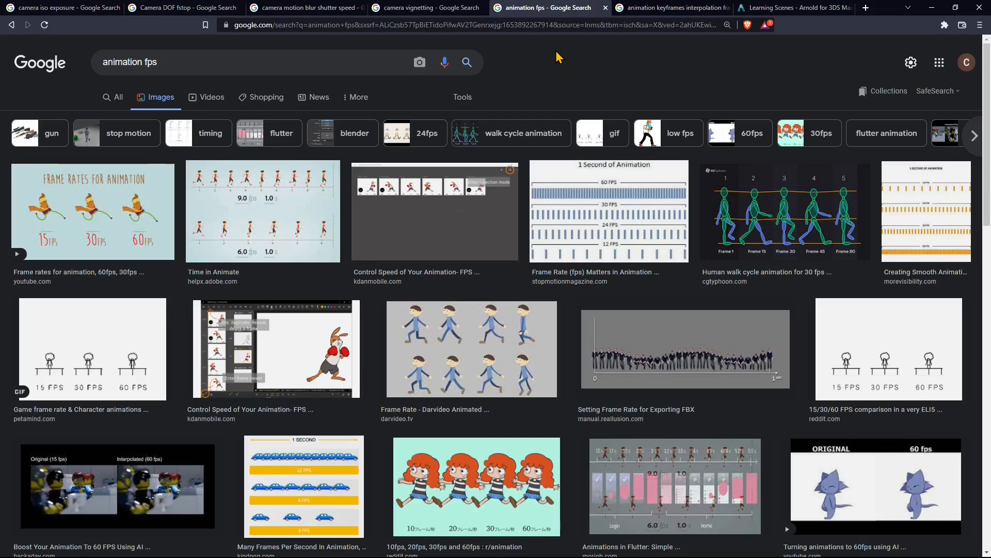
double_click(150, 63)
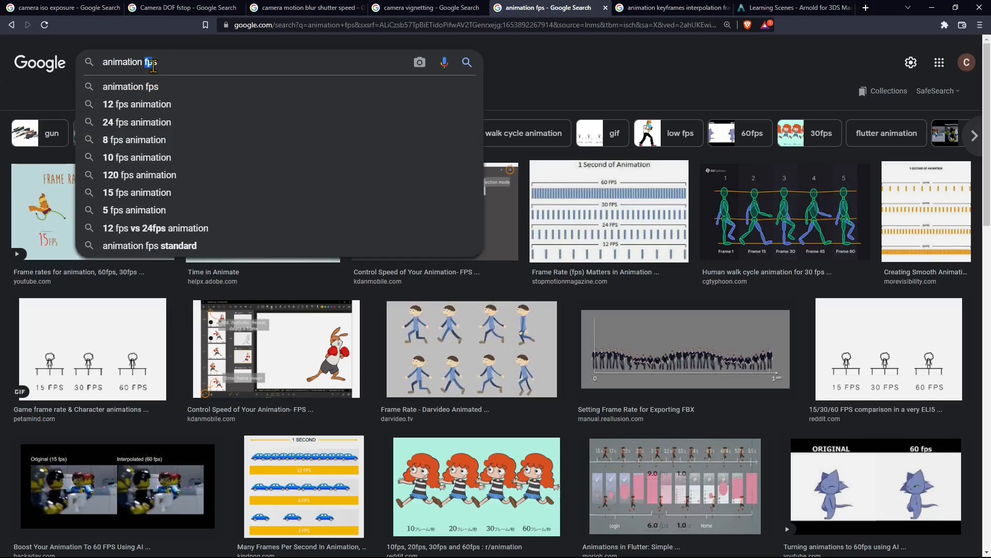
click(165, 64)
drag(145, 63, 159, 65)
click(162, 66)
click(600, 73)
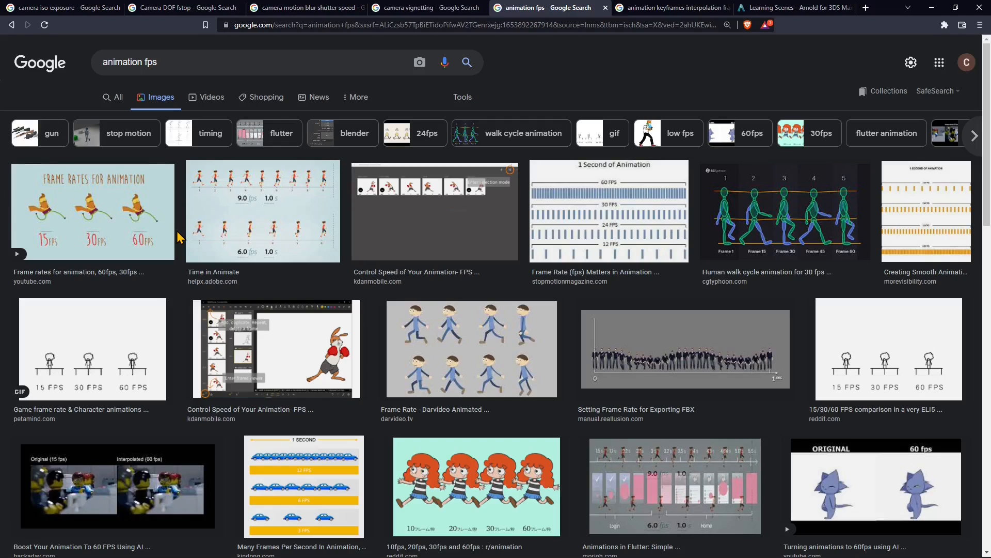
click(149, 60)
double_click(150, 60)
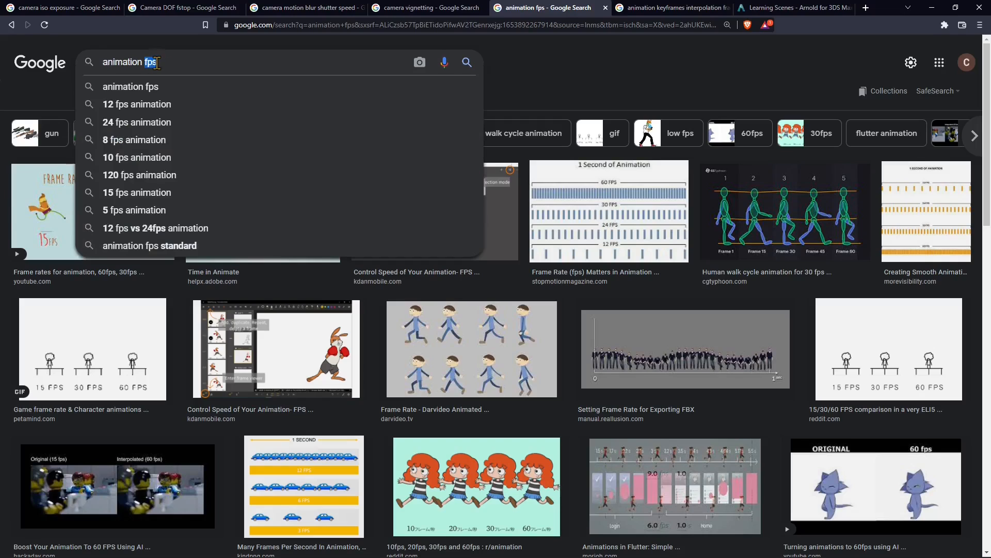
click(613, 75)
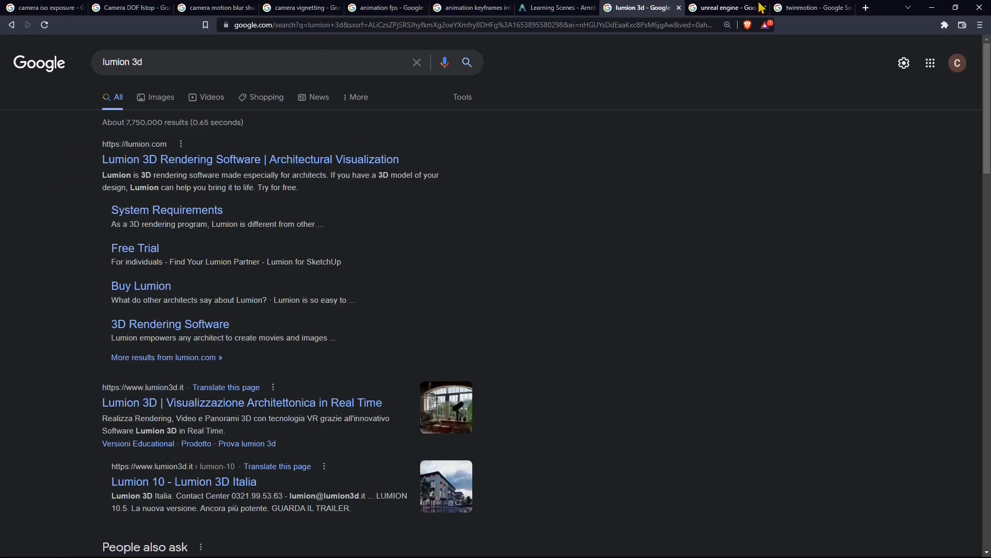
- Look through the search results for Unreal Engine, Twinmotion and Lumion 3D, viewing the images for Twinmotion
click(731, 9)
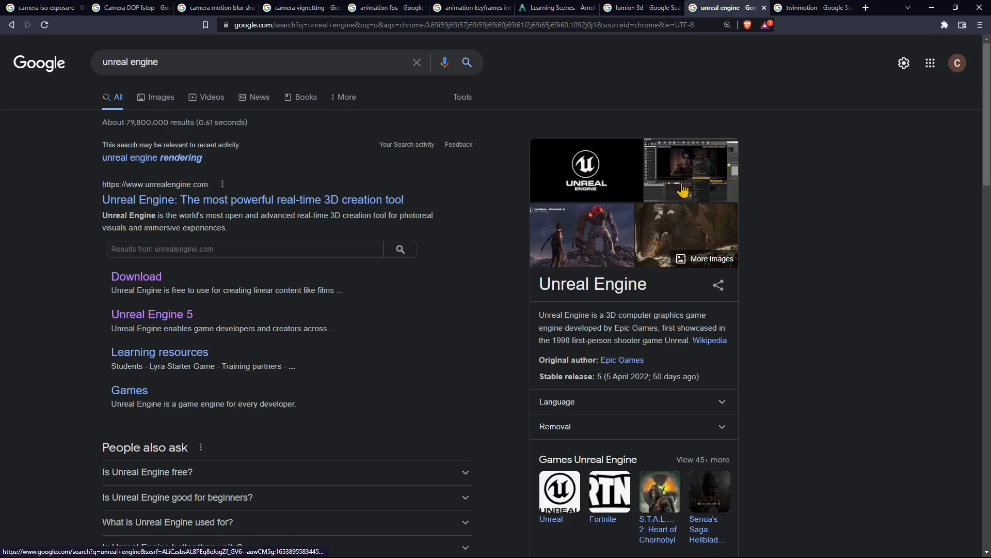
click(805, 8)
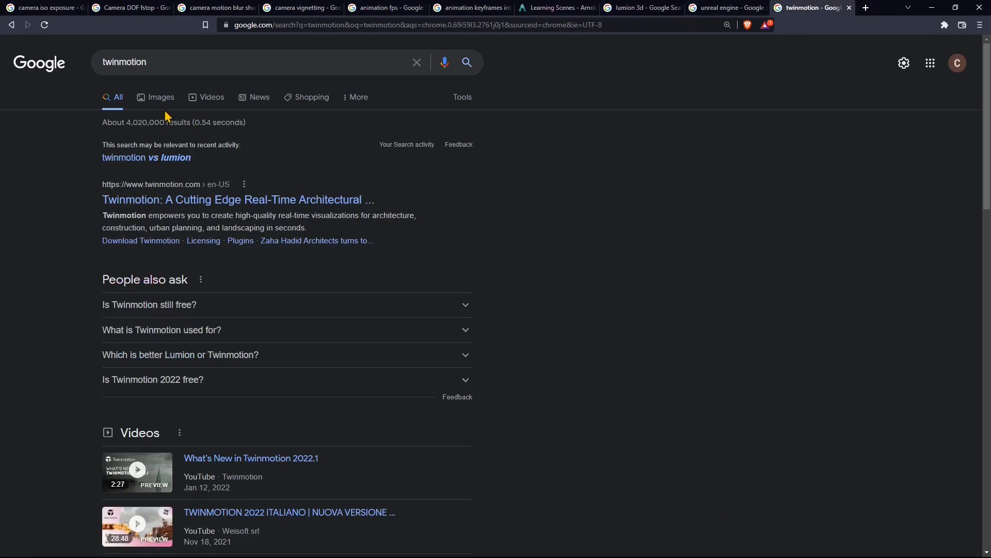
click(161, 105)
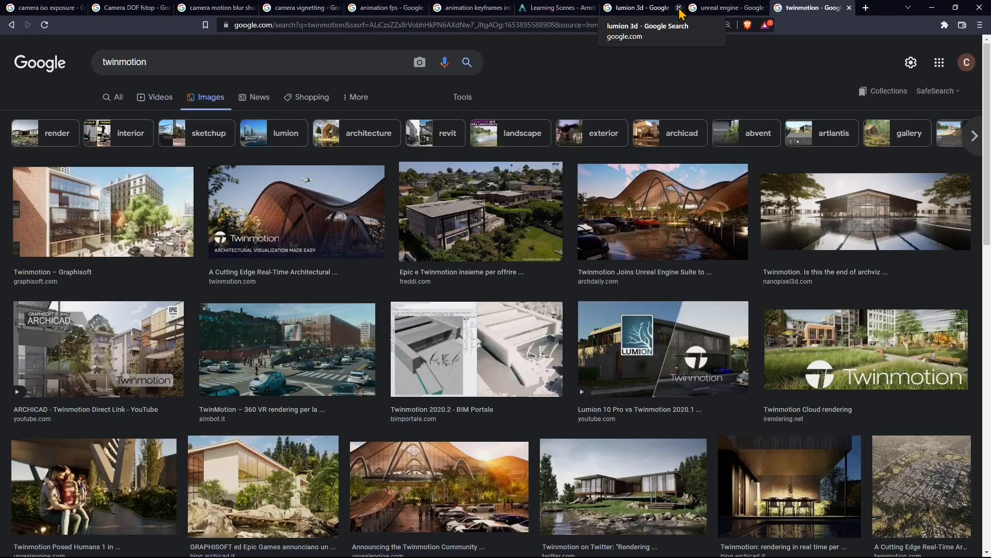
click(671, 9)
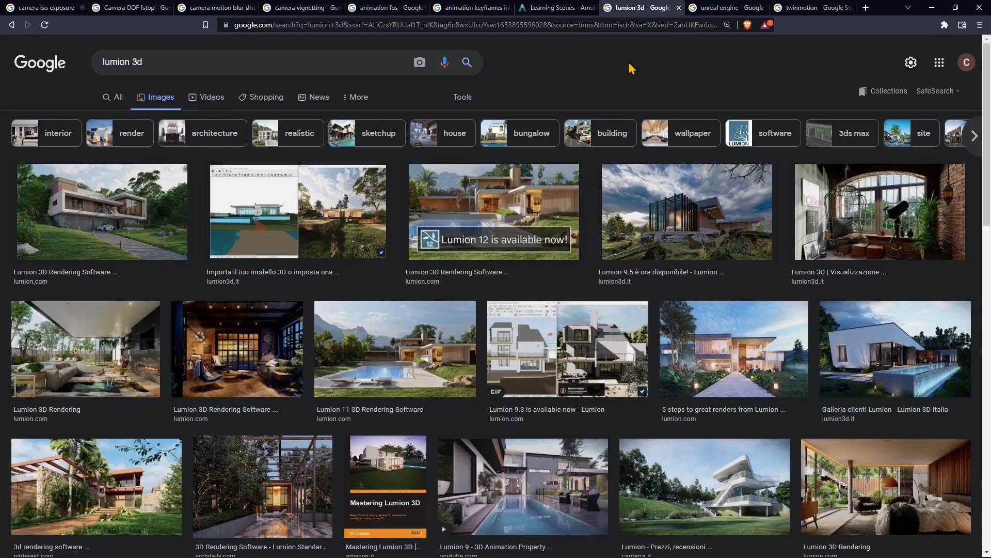
- View the image results for "animation keyframes interpolation frames", highlighting "keyframes" and "interpolation" in the query
click(498, 8)
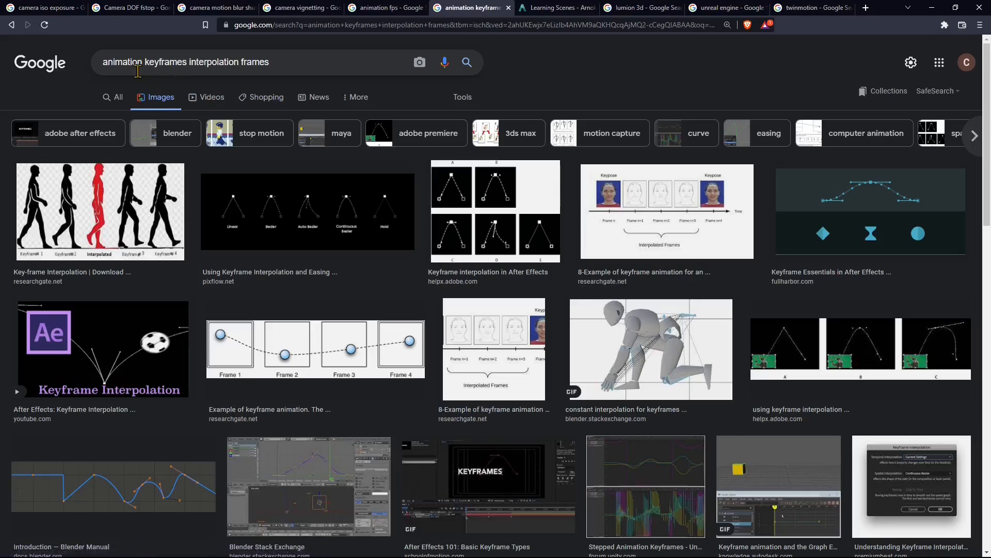
double_click(161, 65)
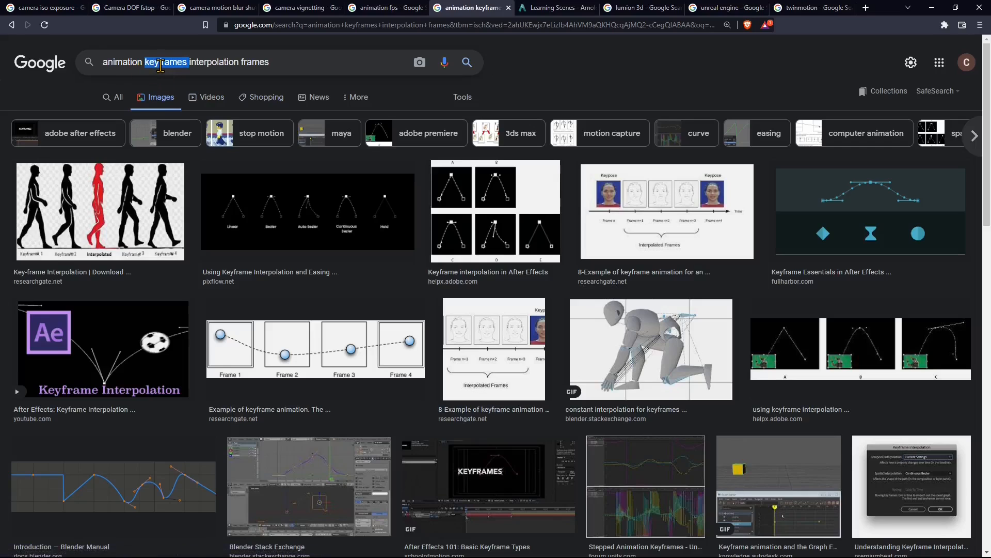
click(203, 61)
double_click(204, 61)
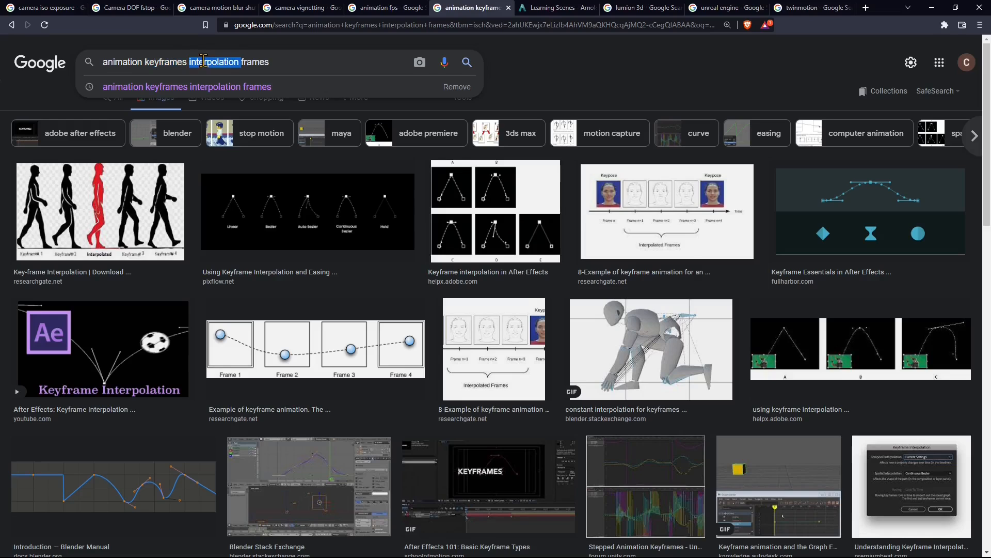
click(176, 61)
- Revisit the "animation fps" results, highlight "fps" in the query, and return to the keyframe interpolation images
click(366, 14)
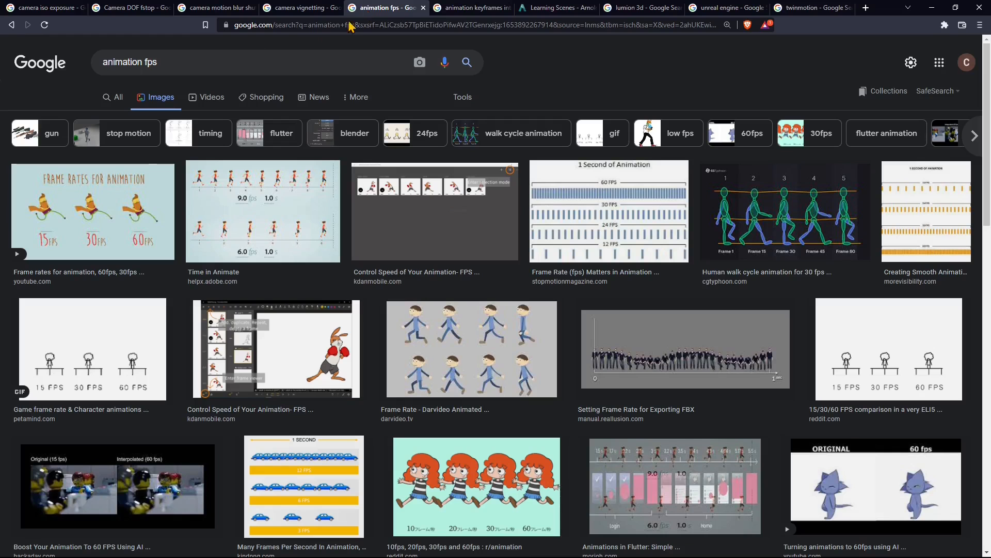
click(150, 62)
double_click(151, 62)
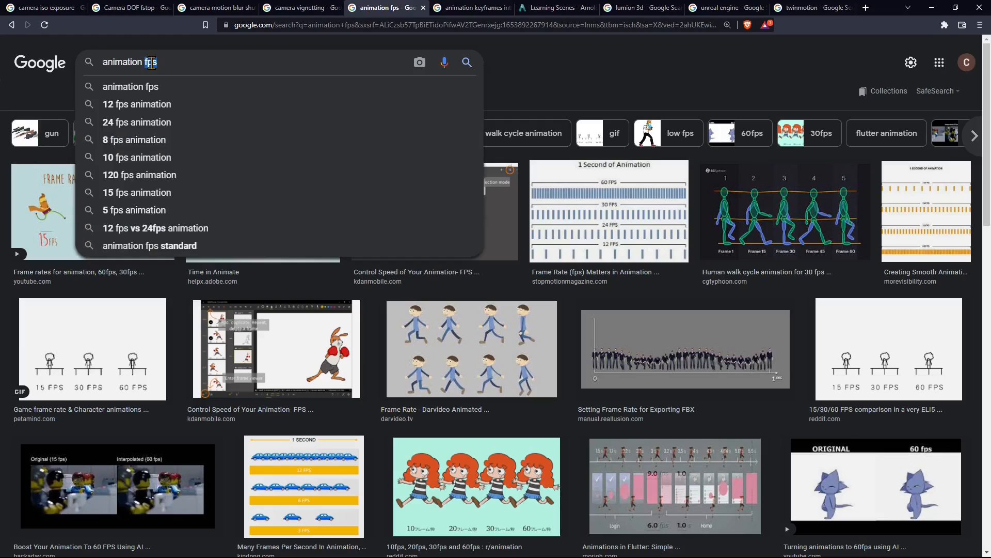
click(483, 8)
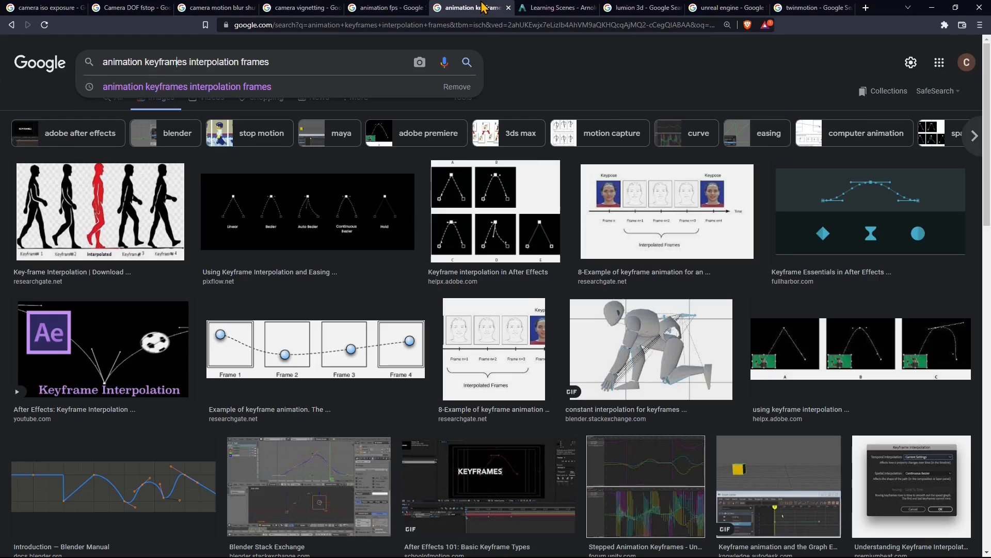
- Highlight "keyframes" and "interpolation" in the query, and browse further down the keyframe interpolation image results
double_click(155, 62)
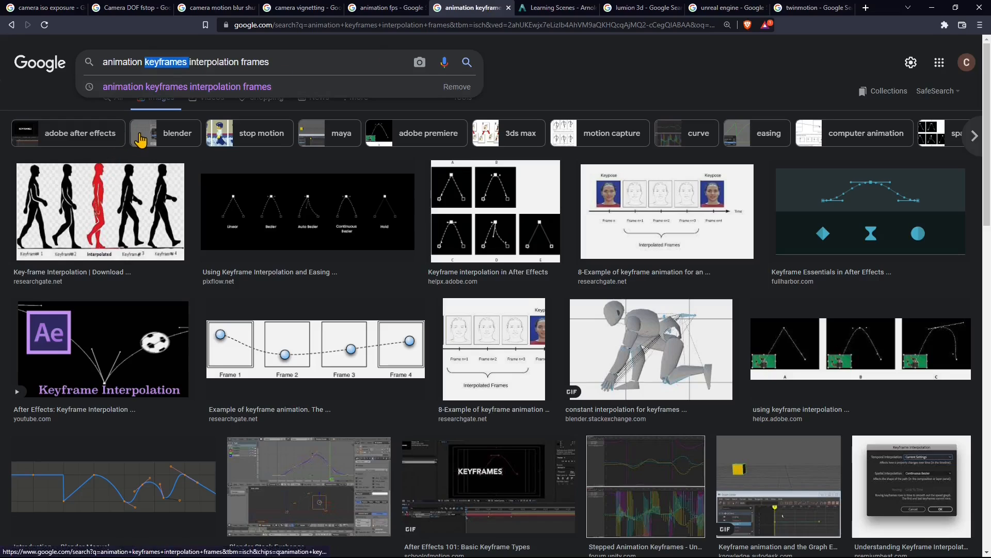
double_click(202, 67)
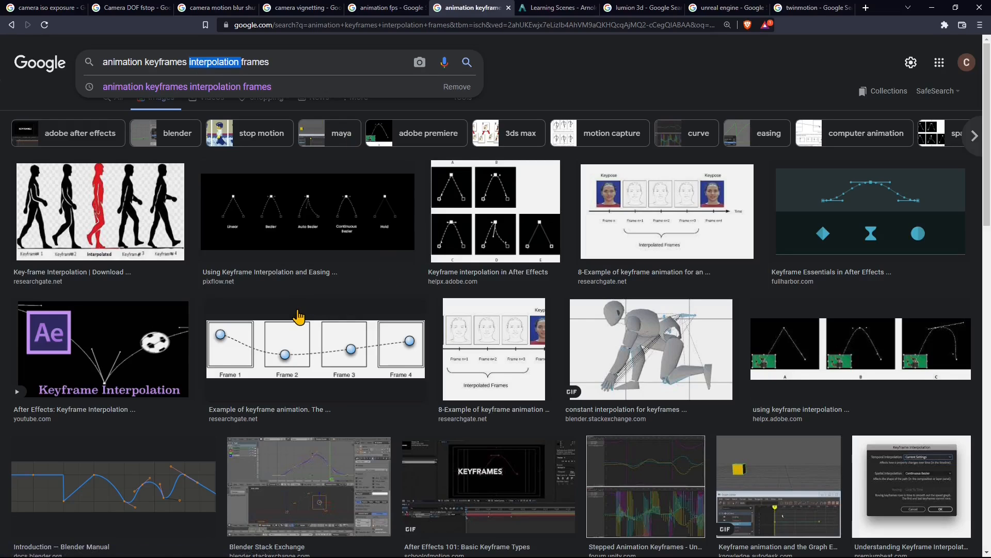
scroll(298, 316, down, 6)
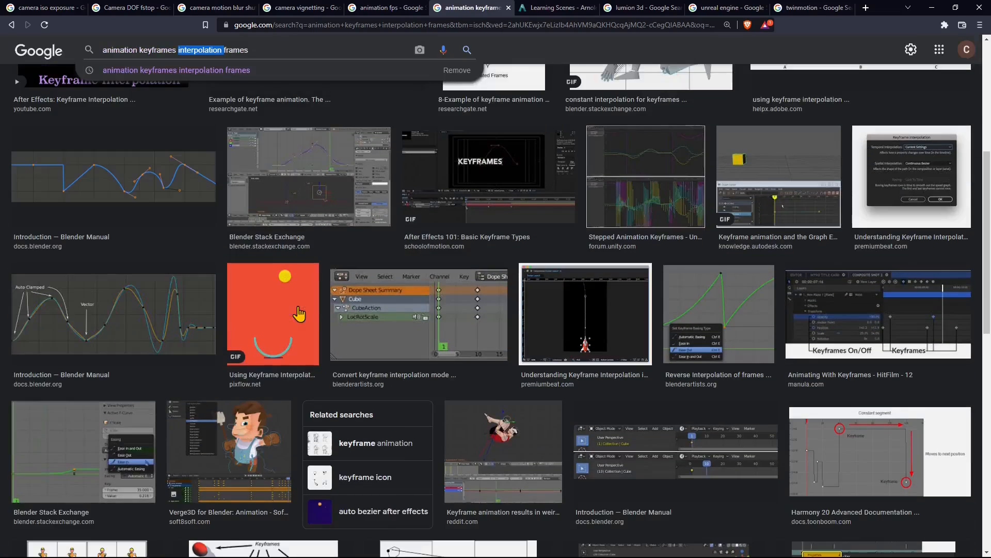
scroll(298, 313, down, 7)
scroll(298, 310, up, 5)
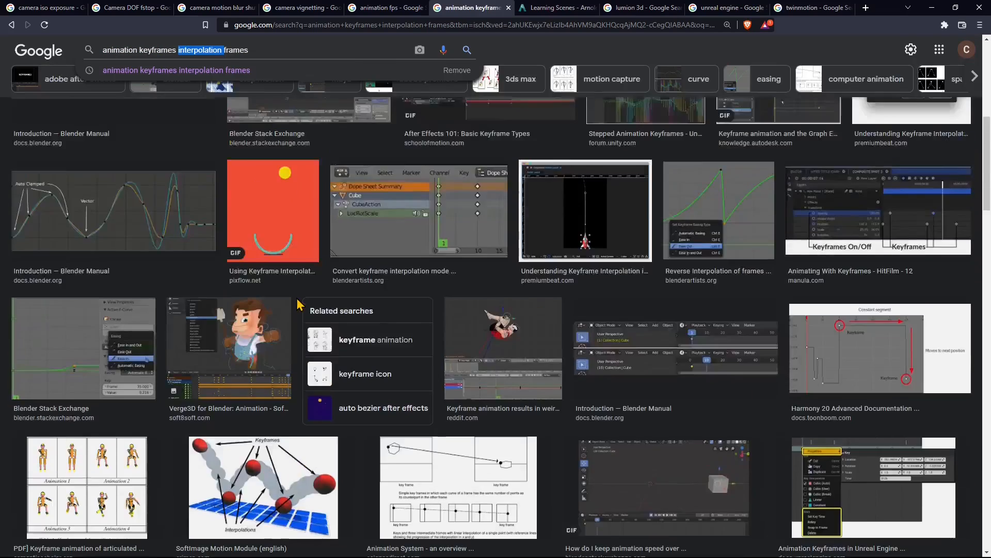
scroll(298, 305, up, 8)
- Search images for "animation keyframes", browse the results, and go back to the previous results page
click(207, 60)
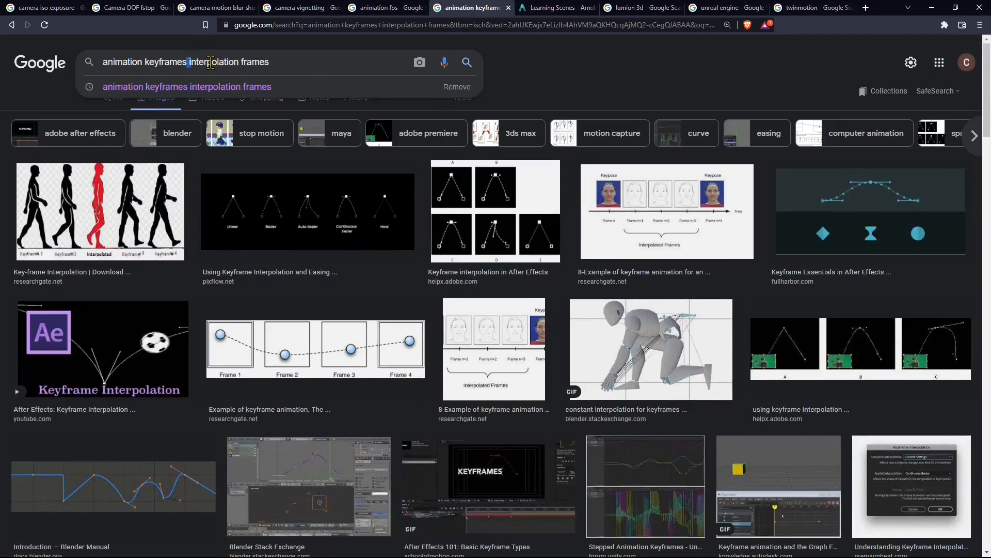
drag(211, 62, 364, 65)
key(BackSpace)
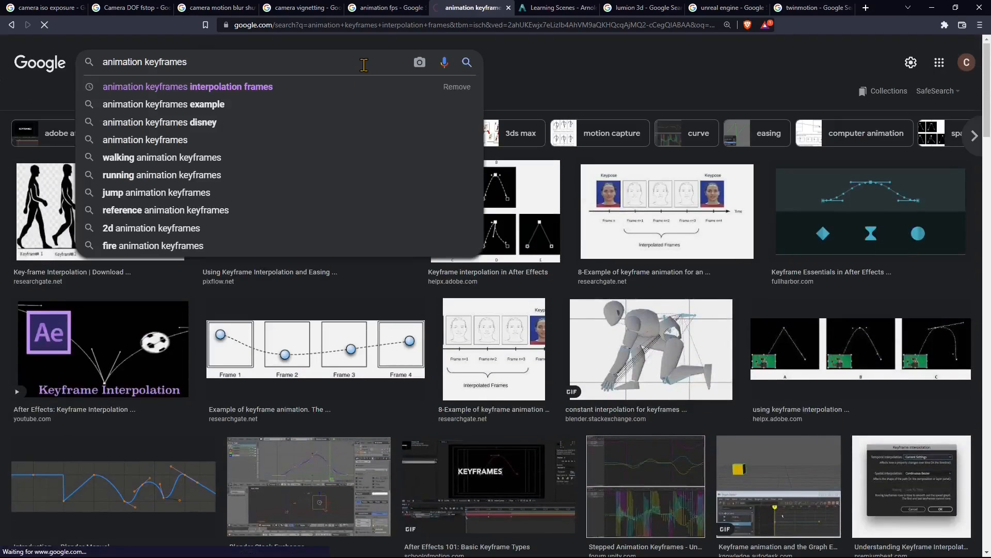
key(Return)
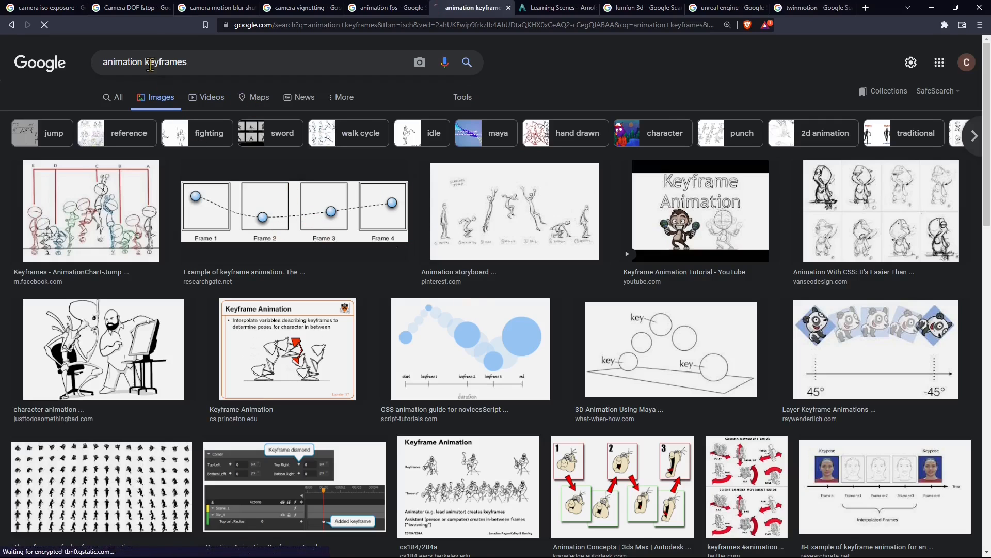
scroll(363, 163, down, 3)
scroll(363, 163, down, 5)
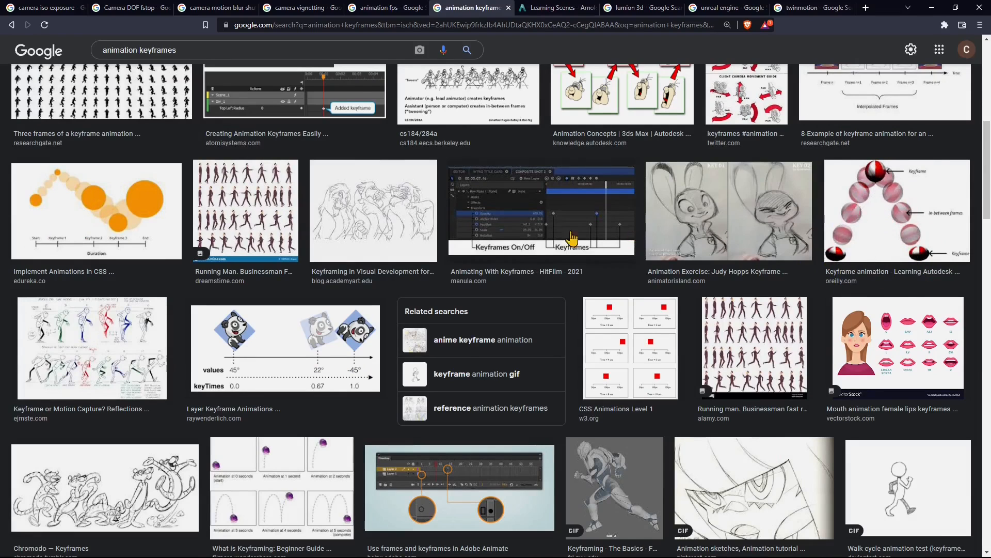
scroll(351, 257, up, 8)
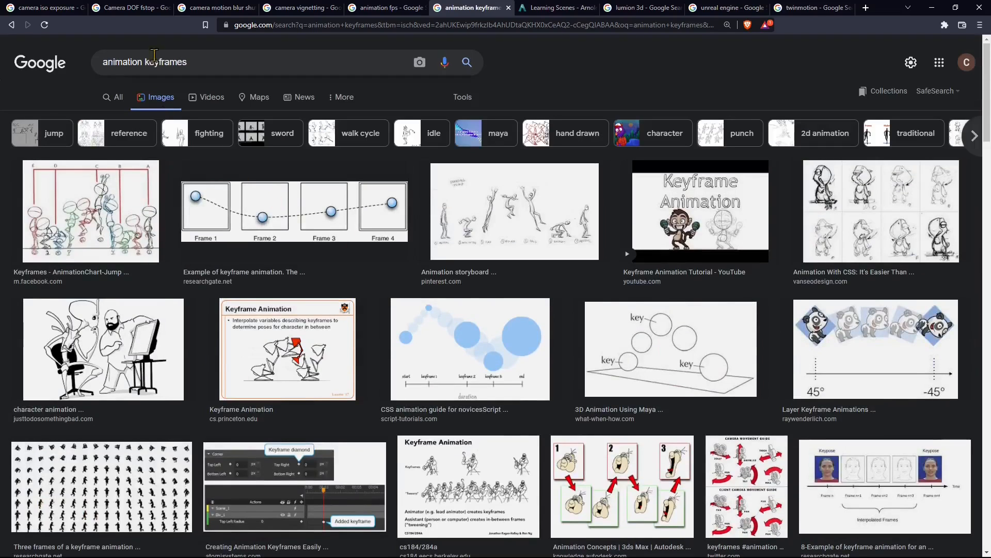
click(11, 25)
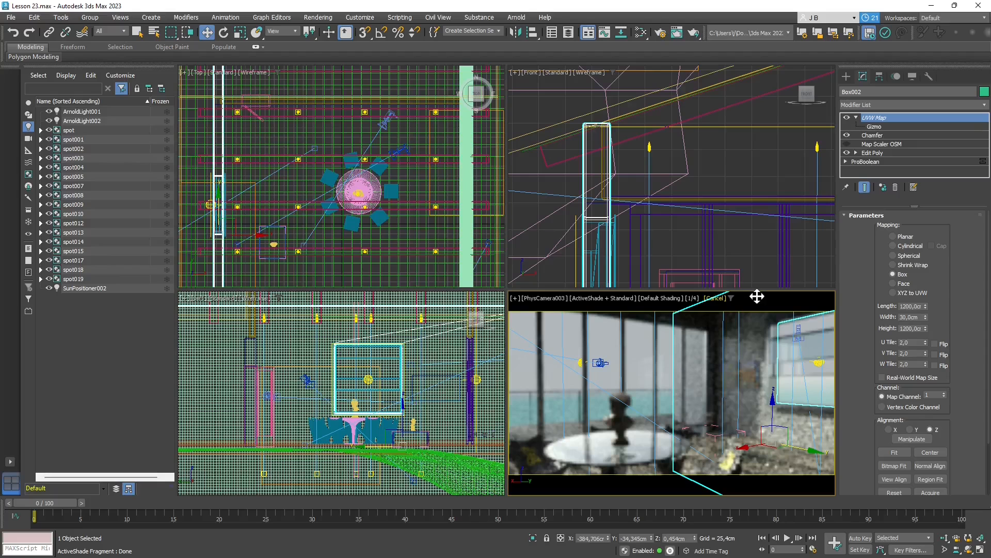
- Switch to 3ds Max and examine the house scene of Lesson 23.max in the Top and Front views
scroll(346, 134, down, 2)
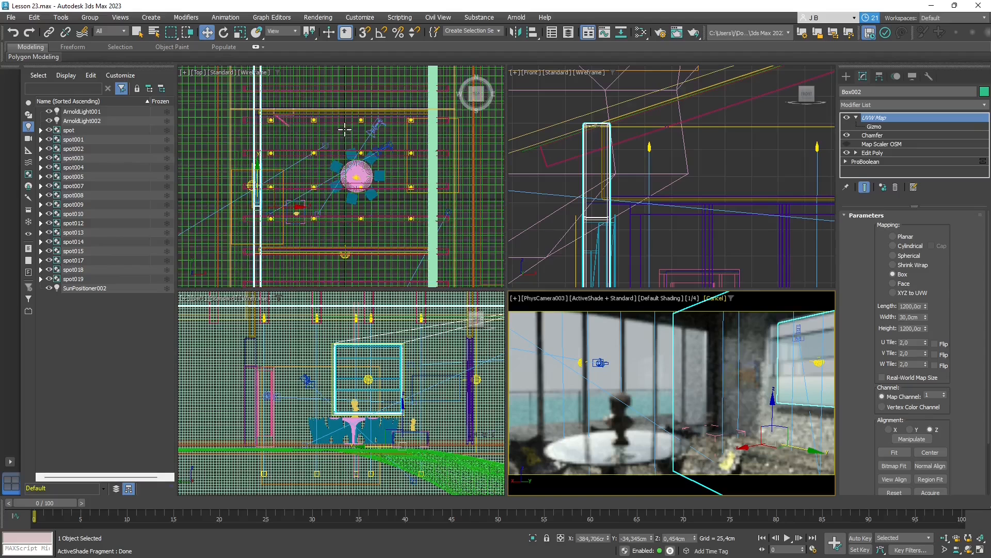
scroll(345, 133, down, 2)
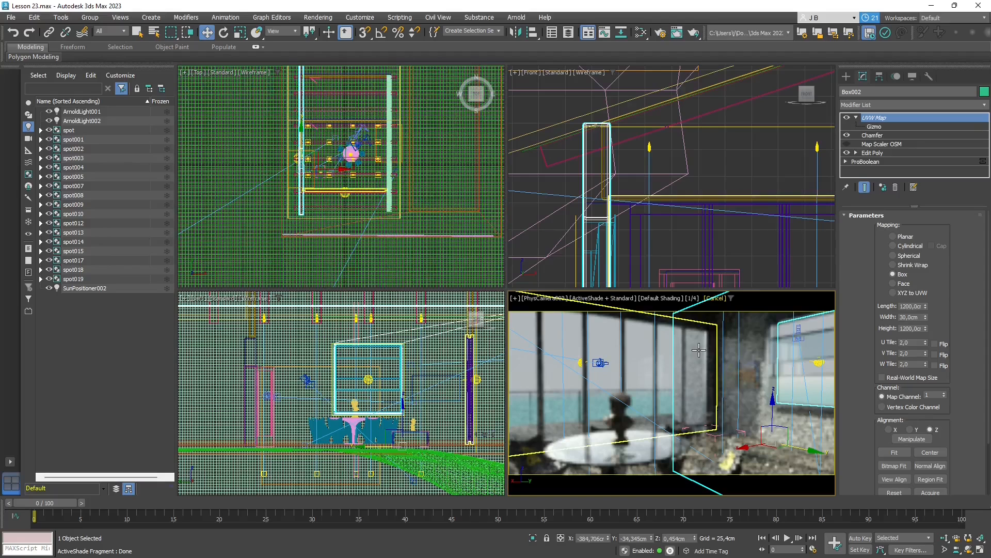
click(682, 244)
click(645, 402)
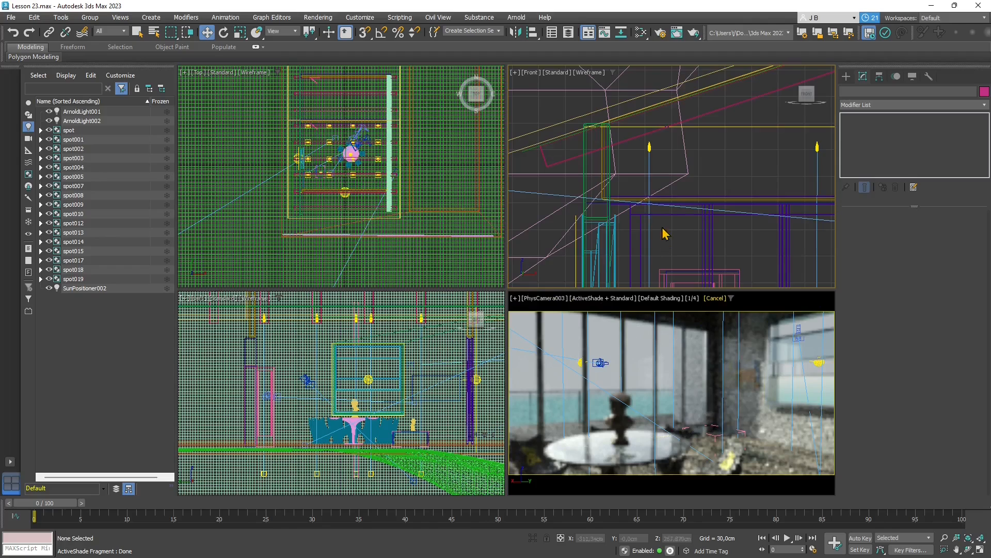
scroll(686, 182, down, 10)
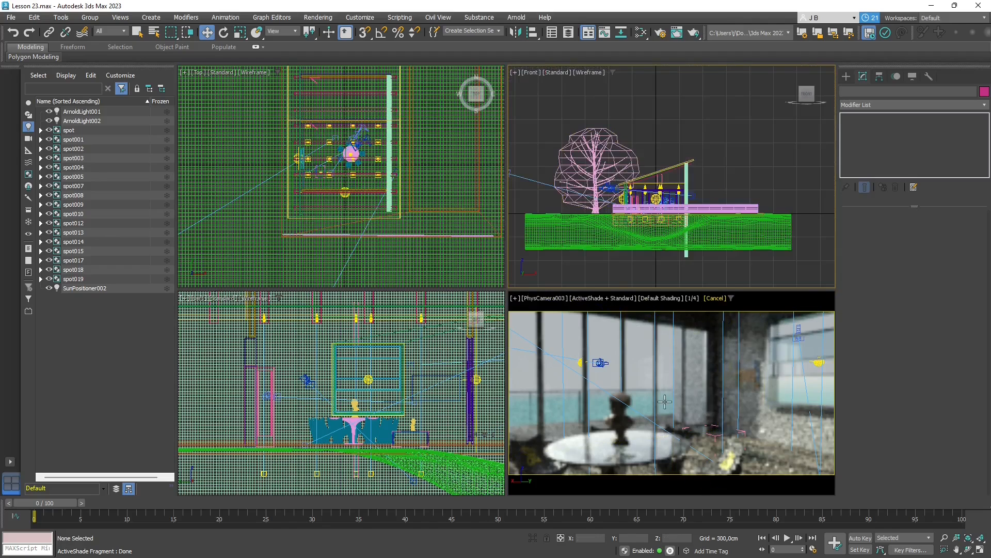
scroll(658, 199, up, 5)
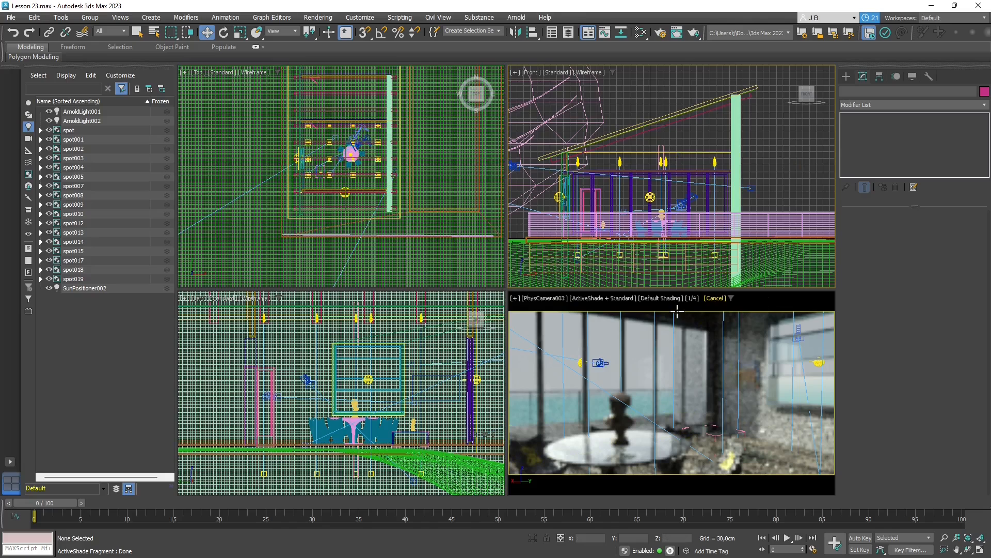
click(748, 295)
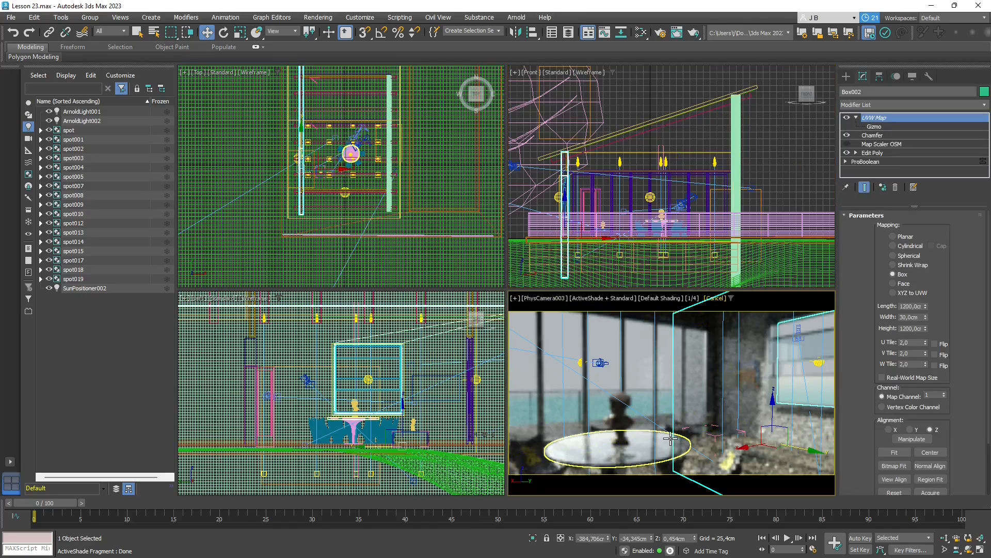
- Clone PhysCamera003 along X in the Top view as an independent copy named AnimationCamera
scroll(357, 134, up, 6)
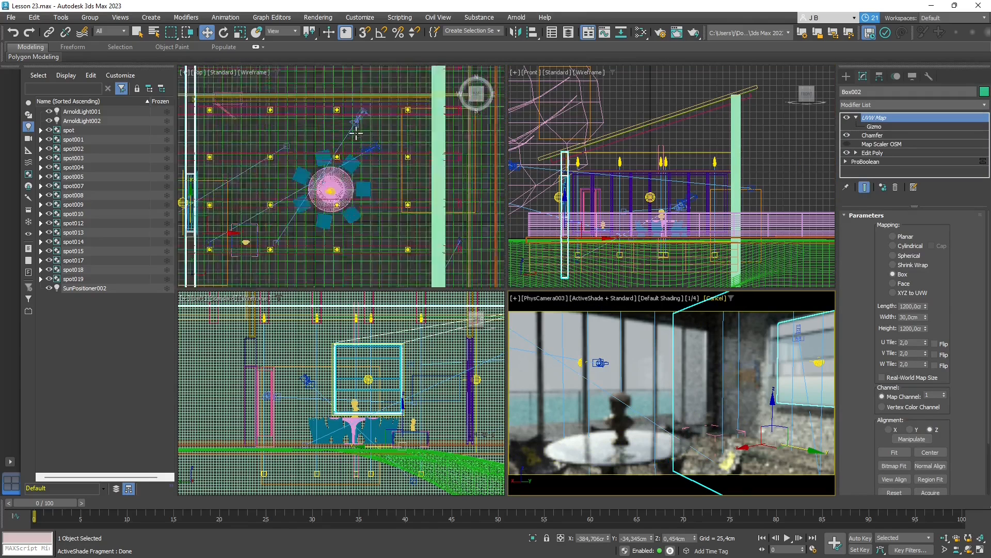
scroll(360, 120, up, 2)
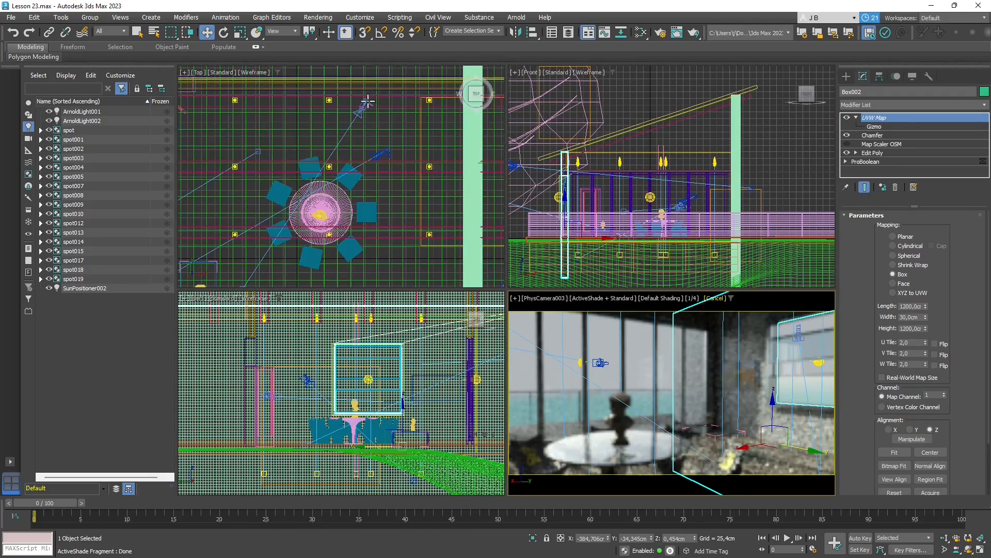
click(368, 100)
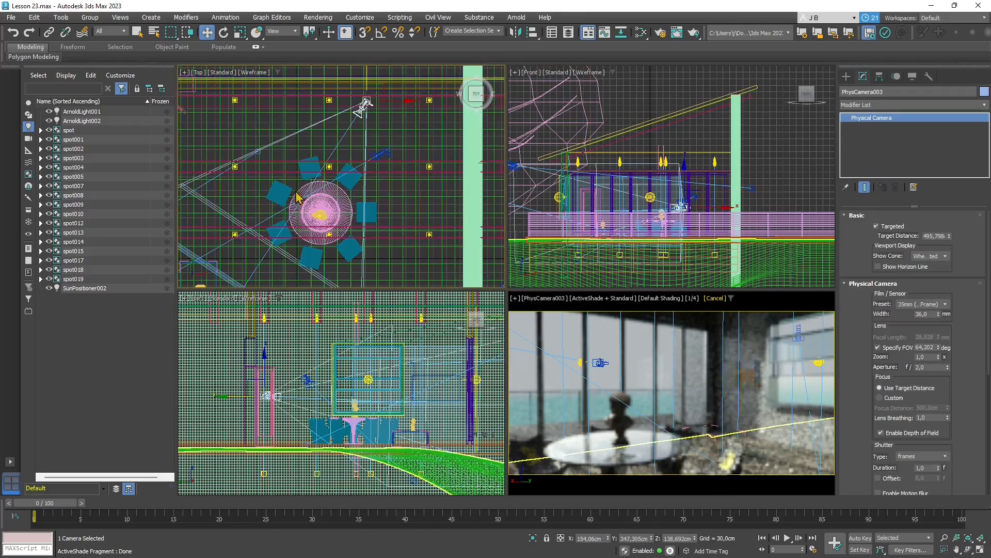
scroll(309, 185, down, 2)
scroll(308, 185, down, 1)
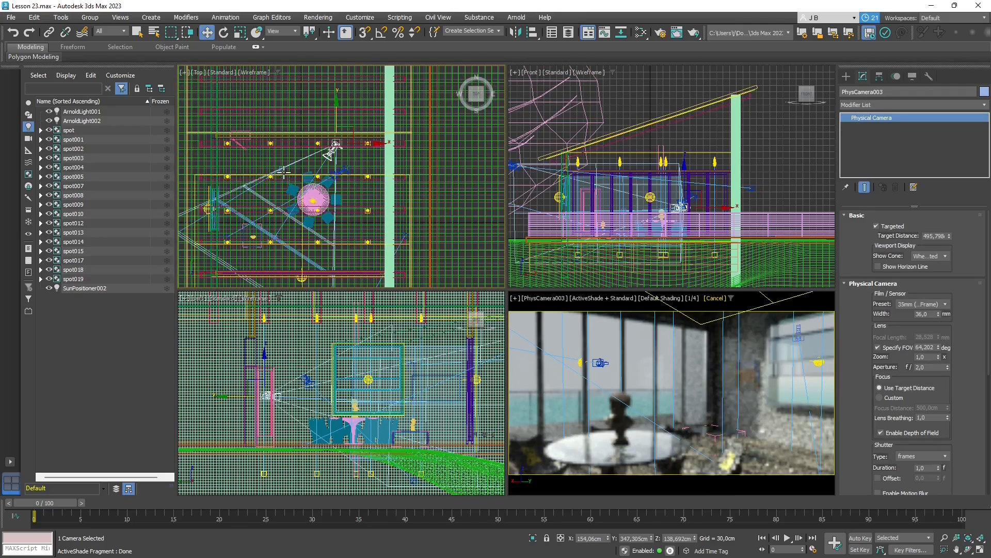
scroll(283, 176, up, 1)
scroll(368, 161, down, 1)
scroll(357, 141, up, 2)
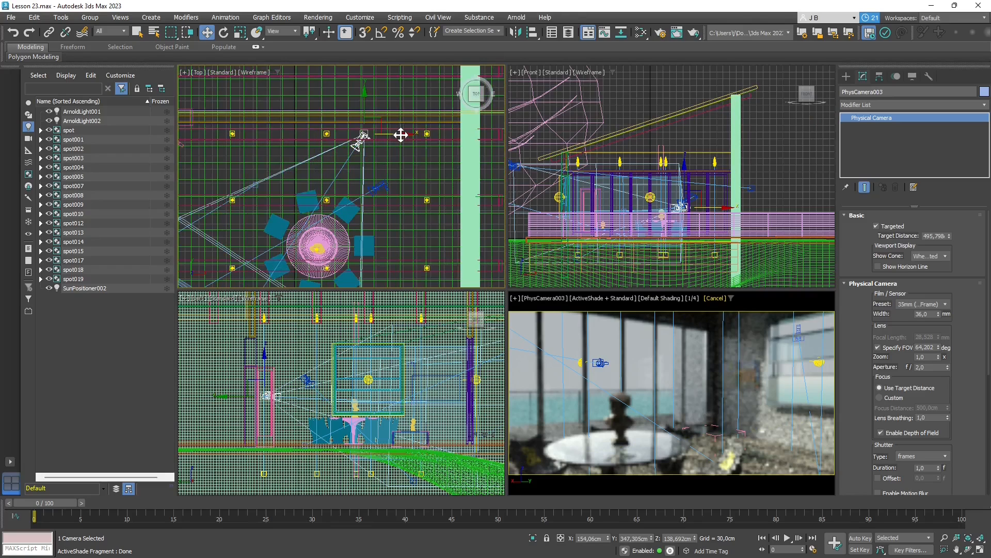
shift+drag(396, 135, 351, 128)
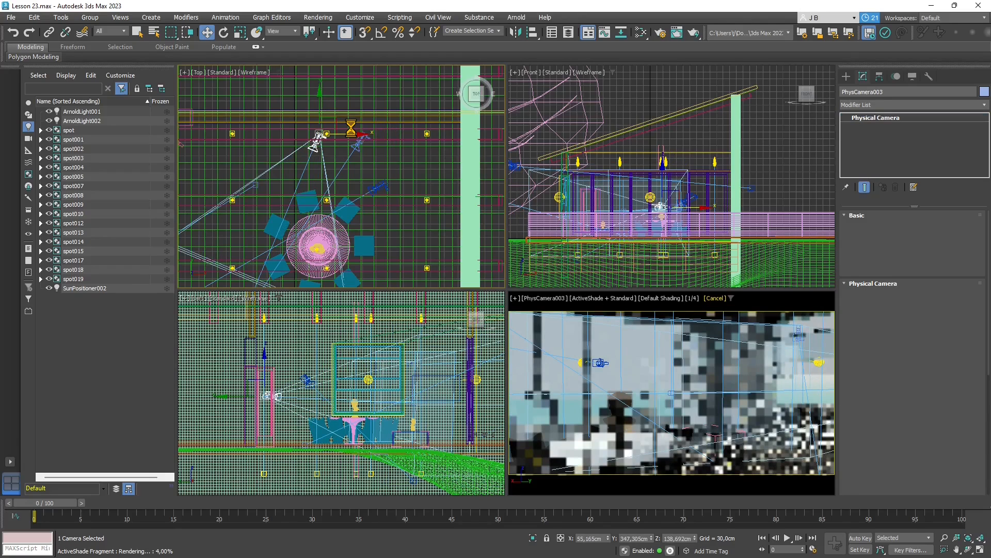
text(Cal)
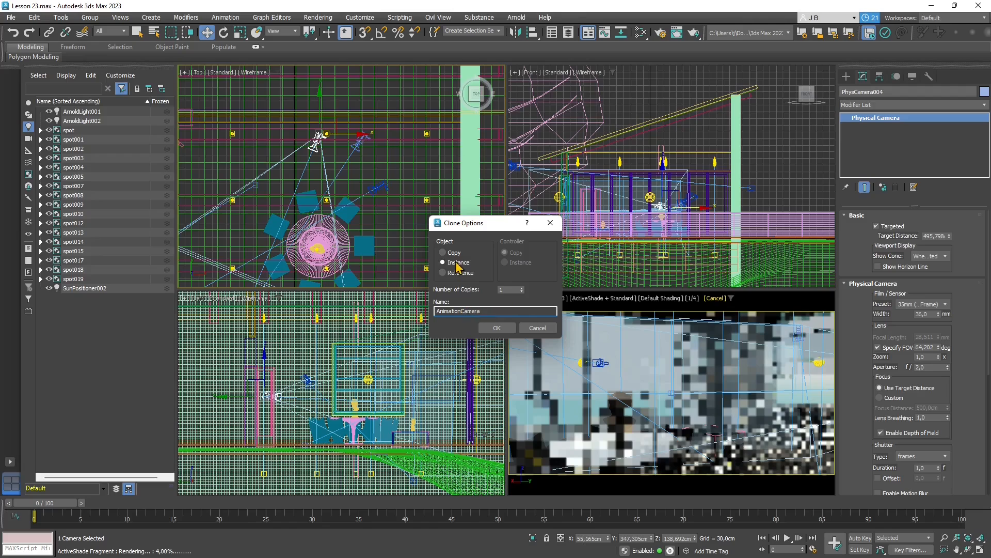
click(445, 253)
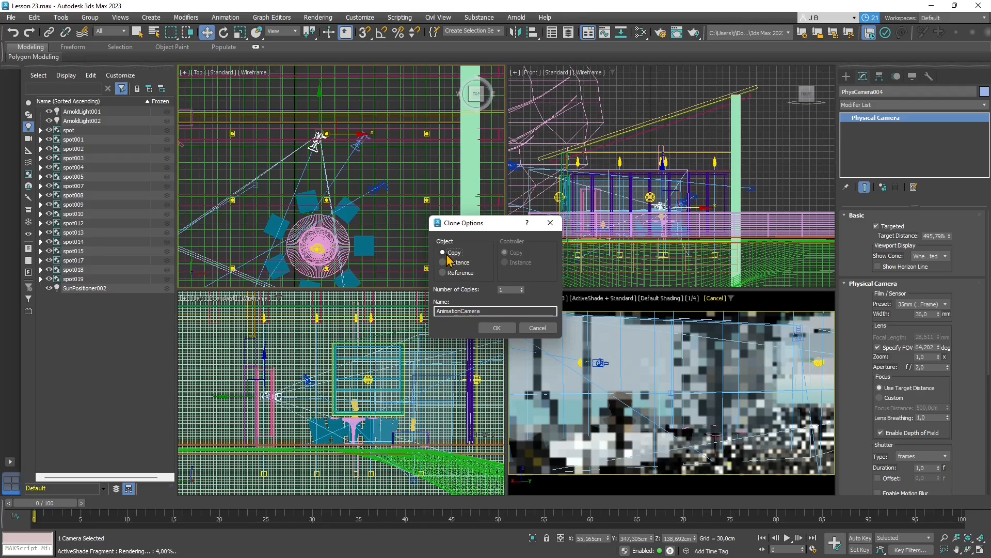
click(497, 328)
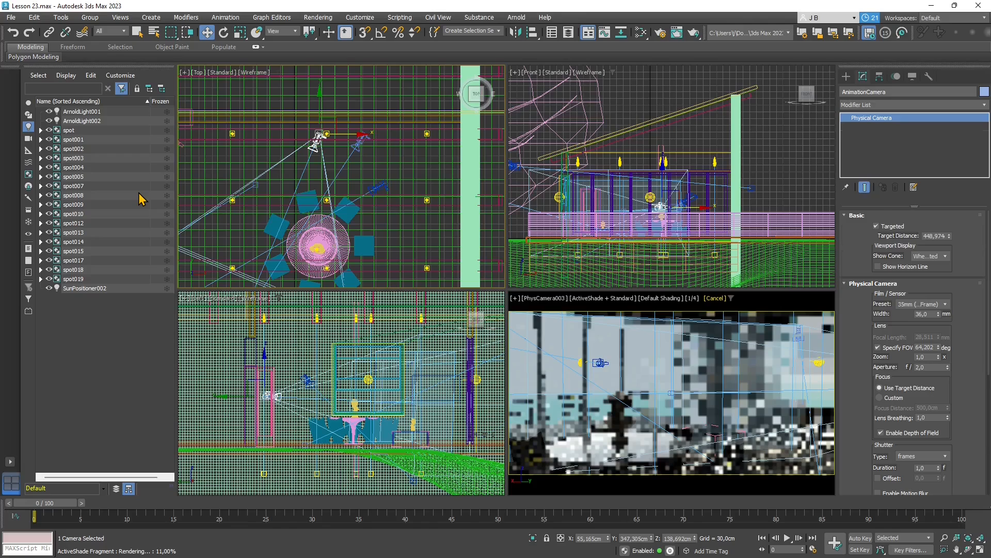
- Show AnimationCamera in the camera viewport and move that camera toward the room's corner, to about X 318,6 cm and Y 303,5 cm
click(548, 297)
mouse_move(566, 310)
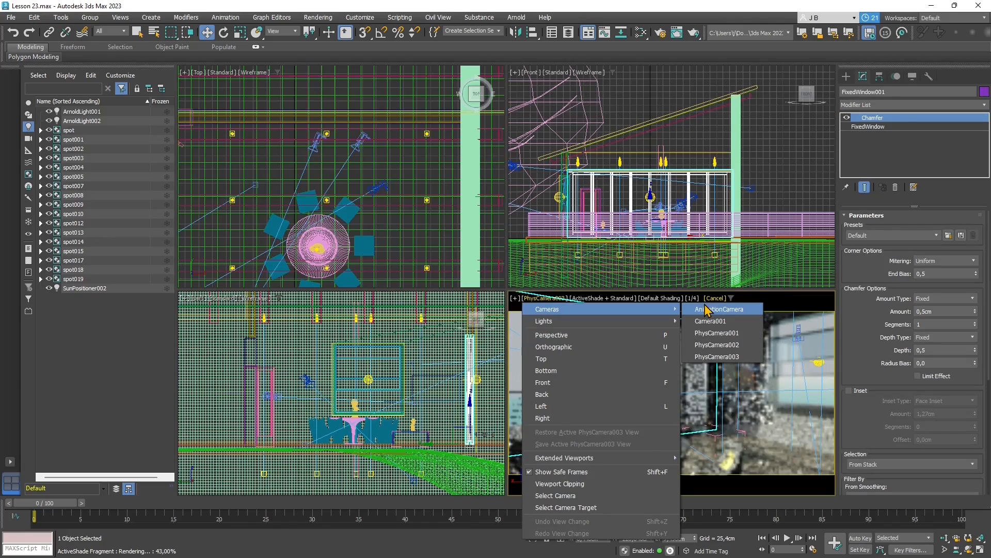
click(708, 309)
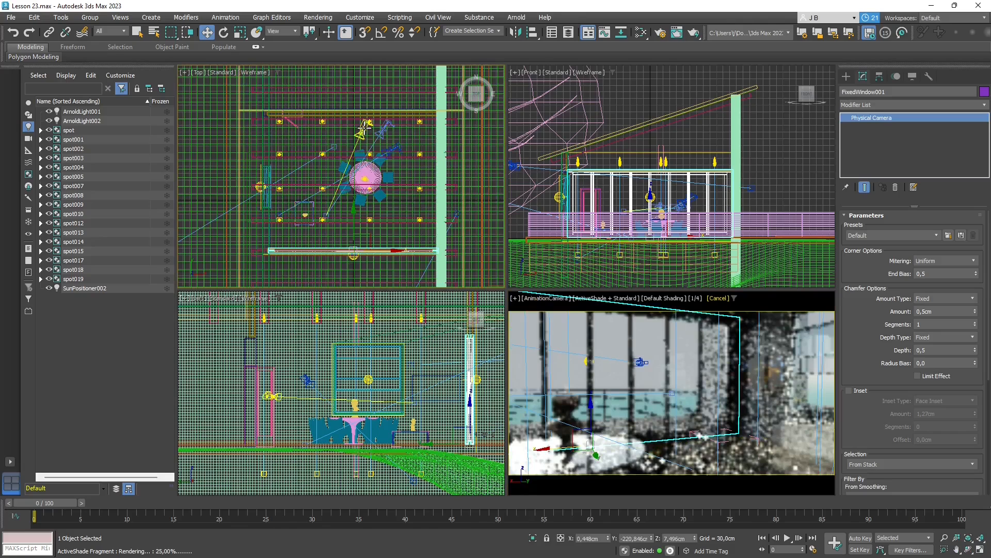
click(365, 126)
scroll(365, 127, up, 2)
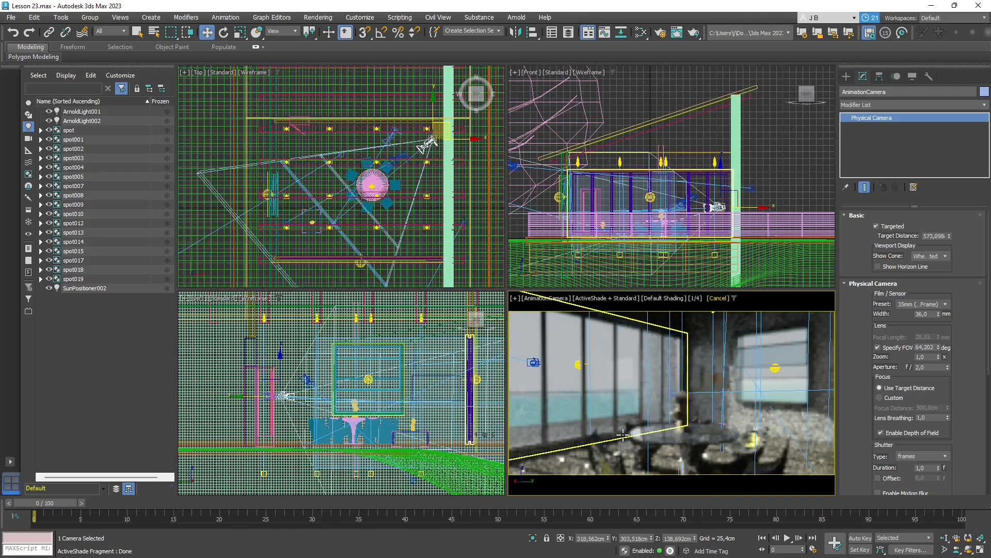
- Turn off ActiveShade in the AnimationCamera viewport and try the High Quality, Performance and DX Mode display presets
click(607, 298)
click(582, 309)
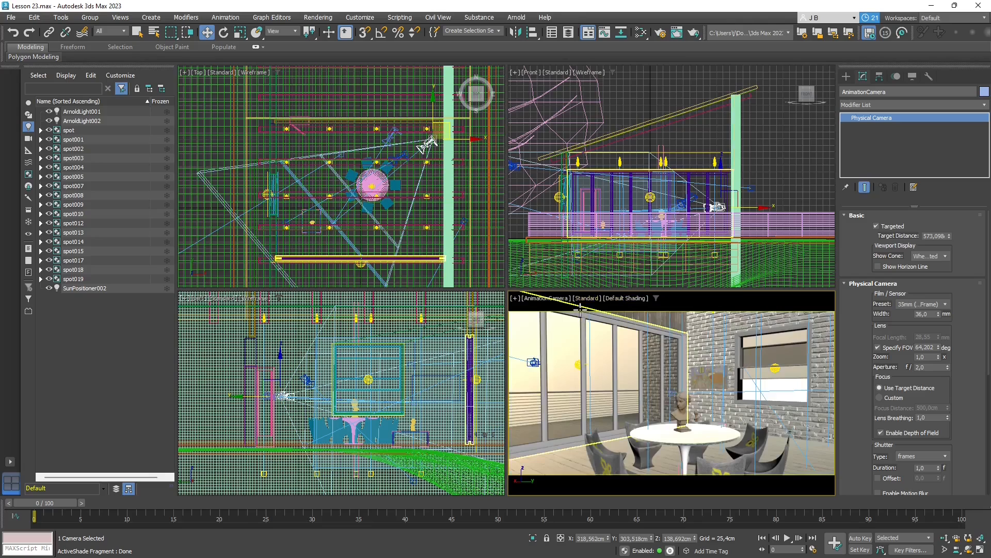
click(588, 298)
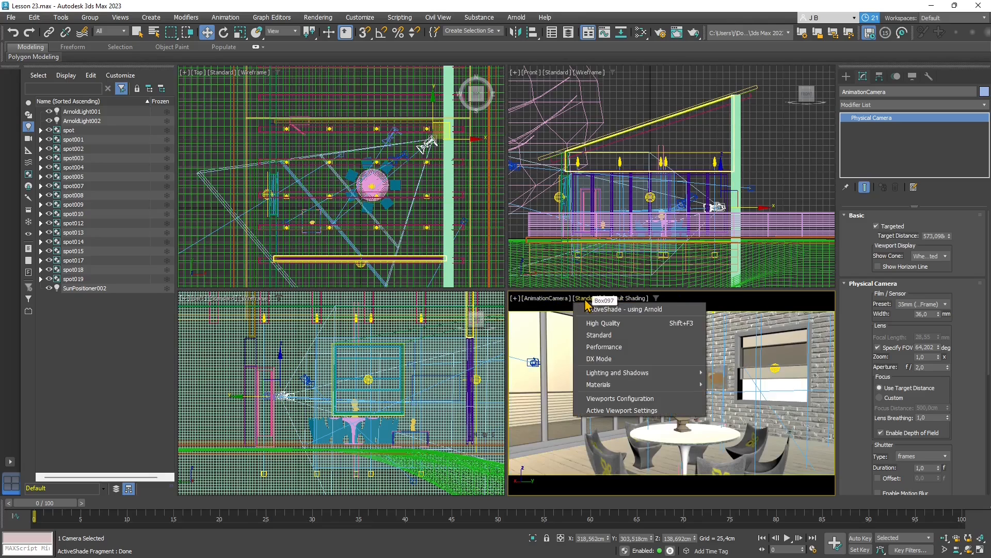
click(595, 323)
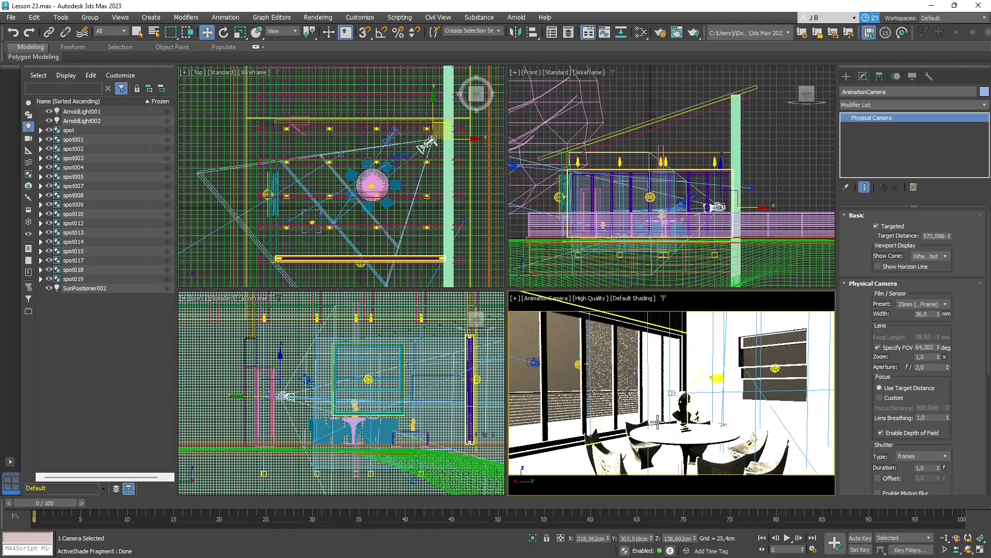
click(586, 300)
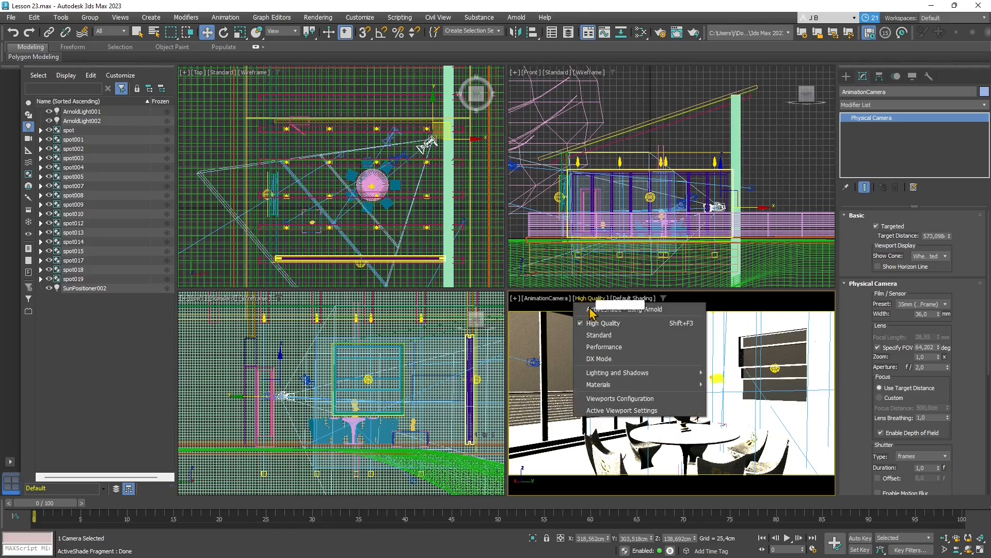
click(607, 347)
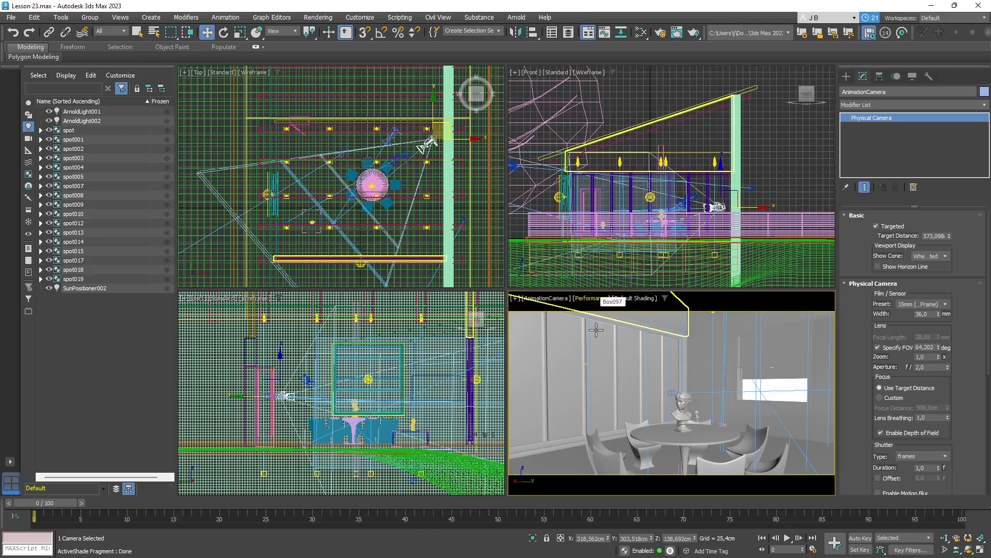
click(594, 299)
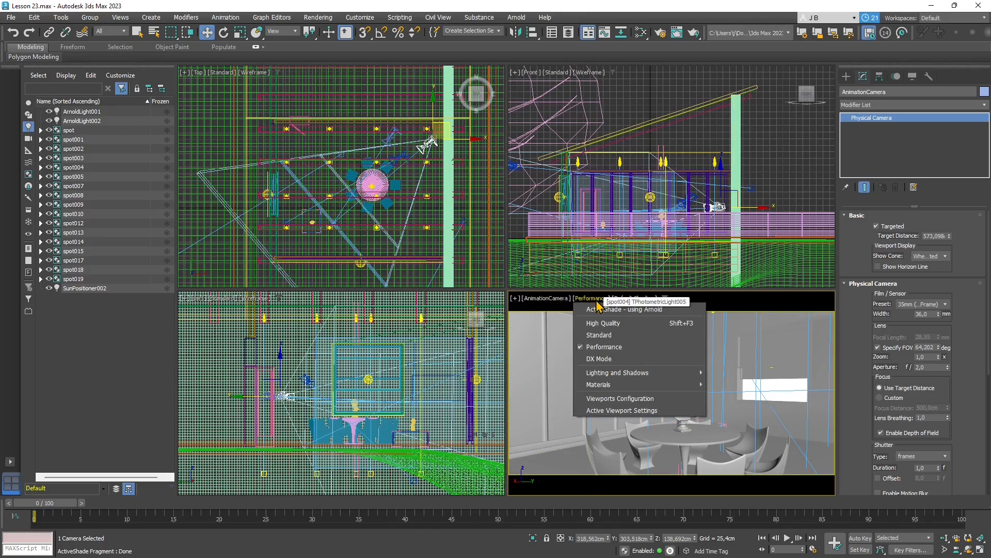
click(599, 358)
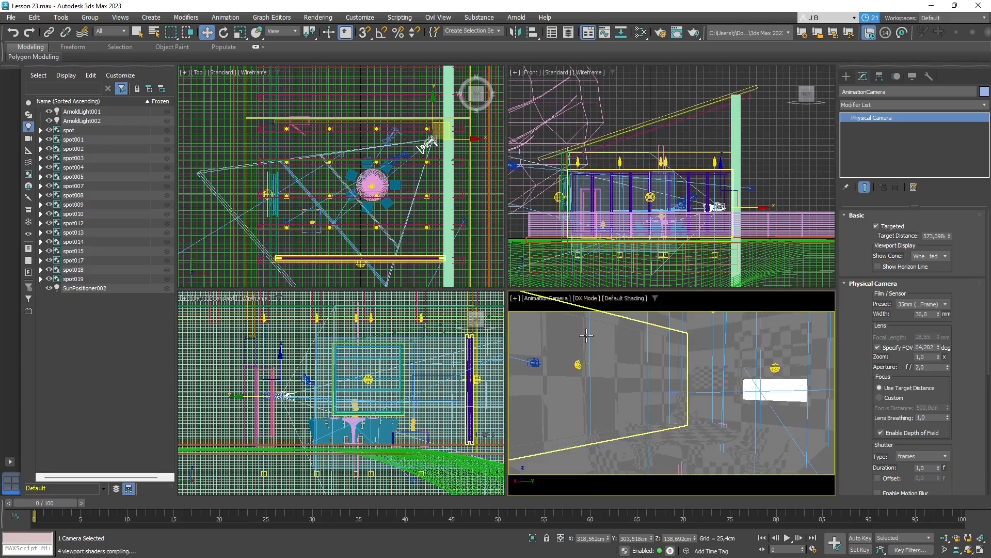
- Set the AnimationCamera viewport to the Standard preset and move that camera in the Top view to about X 353,8 cm, Y 324,3 cm
drag(586, 336, 585, 305)
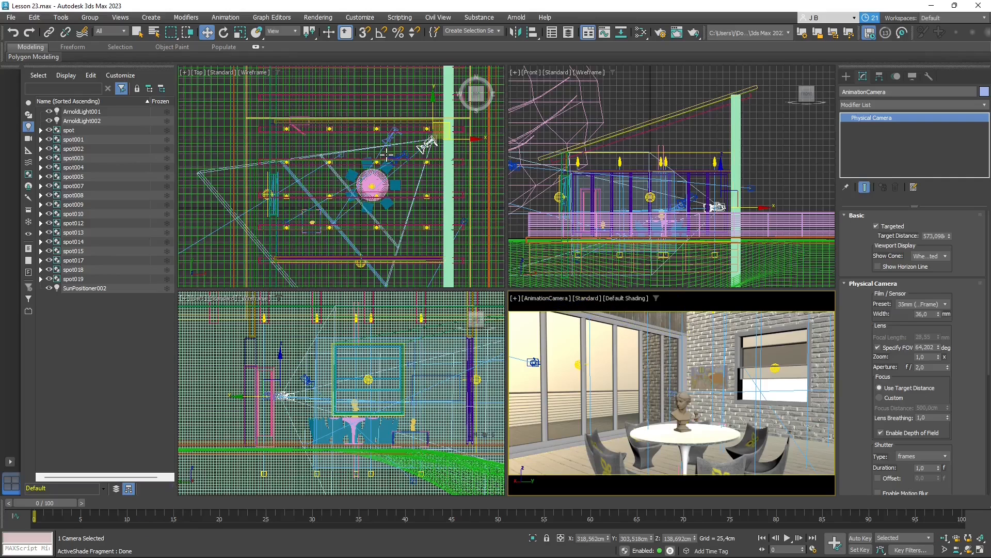
scroll(398, 155, up, 6)
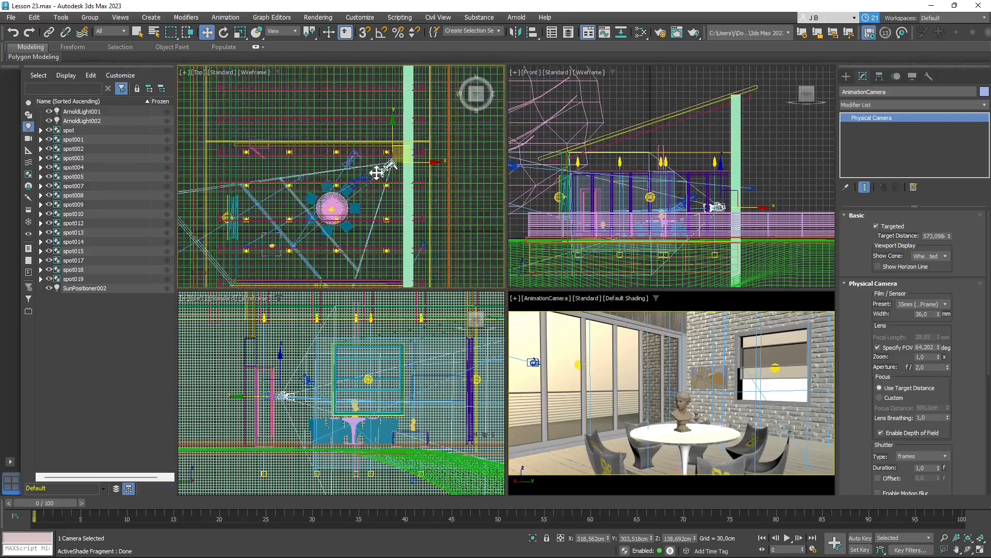
drag(408, 138, 436, 124)
scroll(437, 123, down, 4)
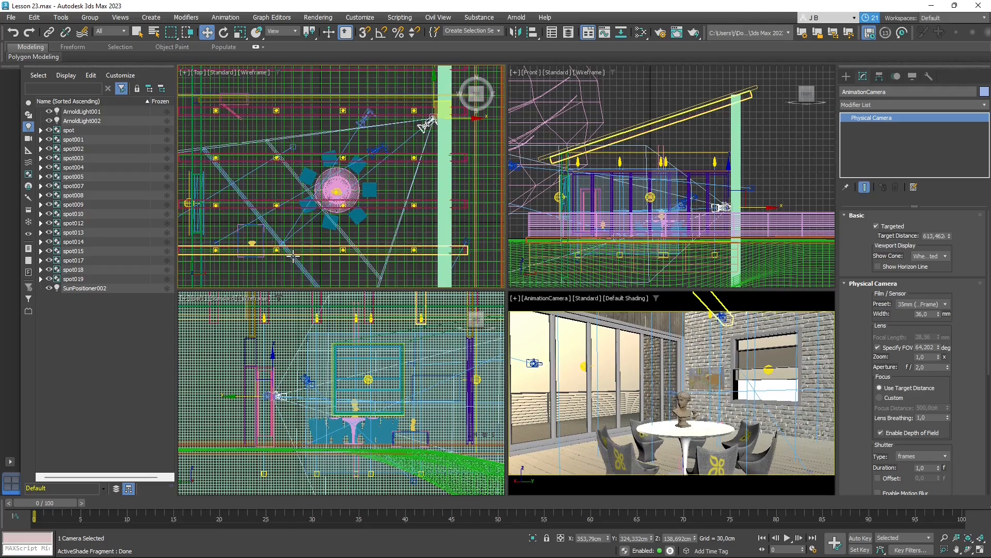
- Filter the scene object list so that only cameras and their targets are listed, hiding the lights
click(30, 138)
alt+click(29, 138)
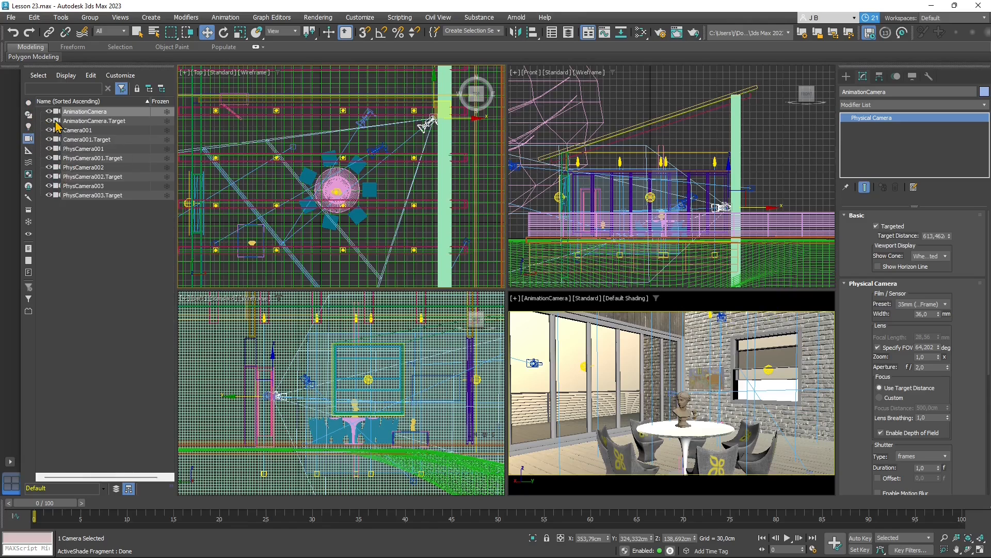
click(29, 126)
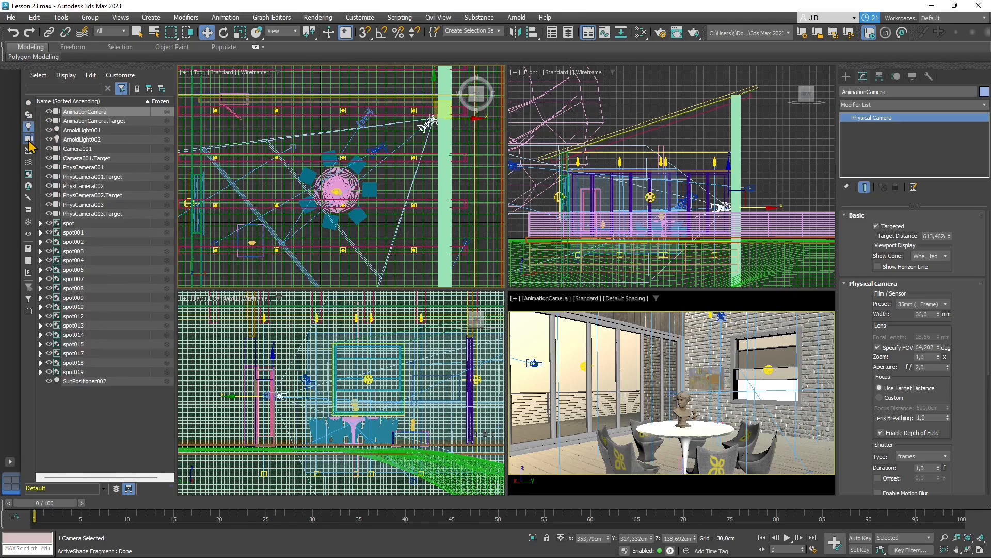
click(29, 139)
click(28, 139)
click(28, 127)
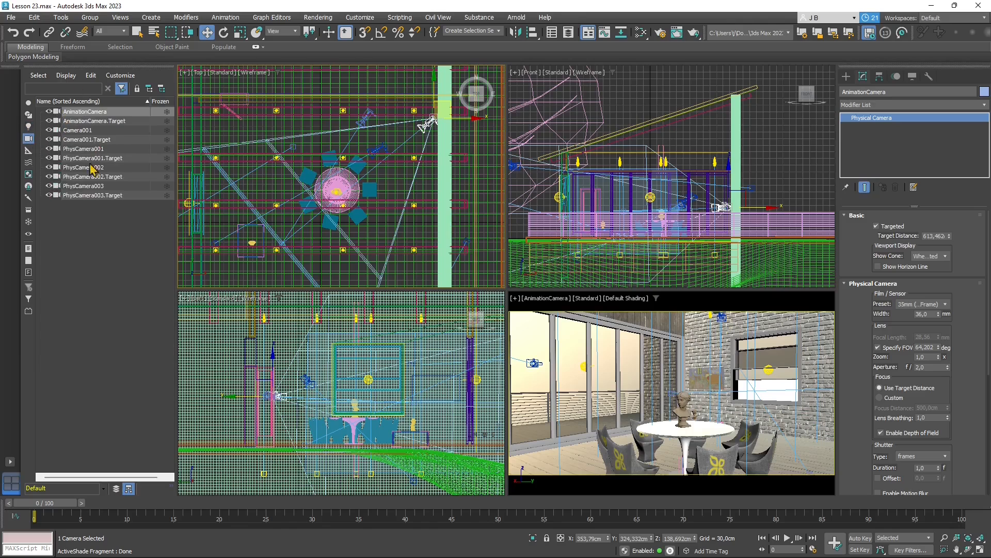
- Move AnimationCamera.Target along X in the Top view to about X 120,8 cm, aiming the camera at the glazed wall
click(94, 121)
click(82, 112)
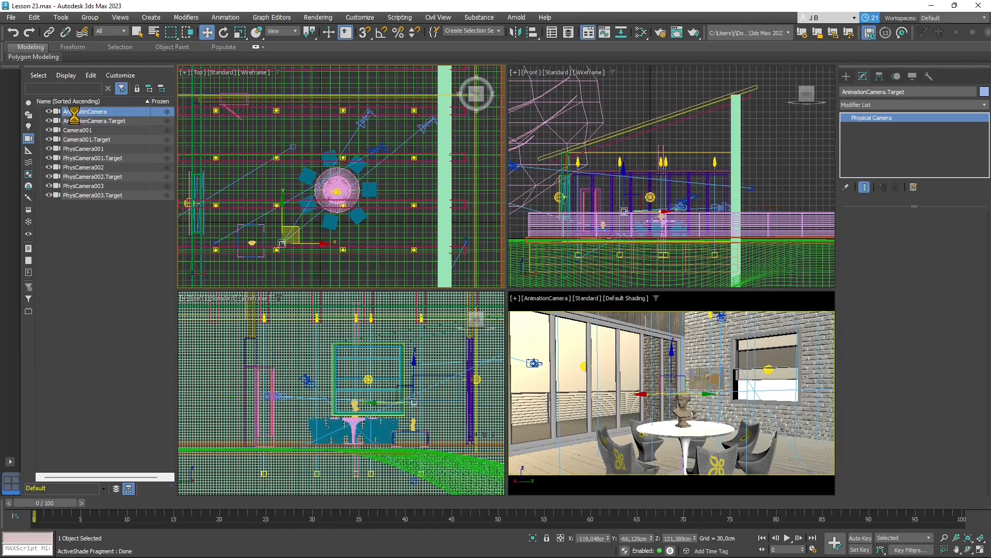
click(92, 123)
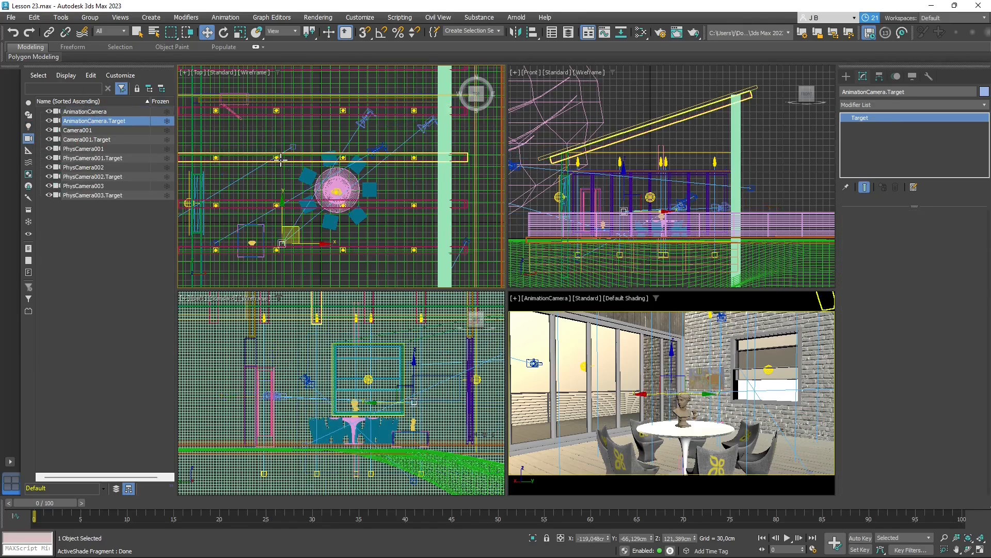
drag(309, 243, 410, 248)
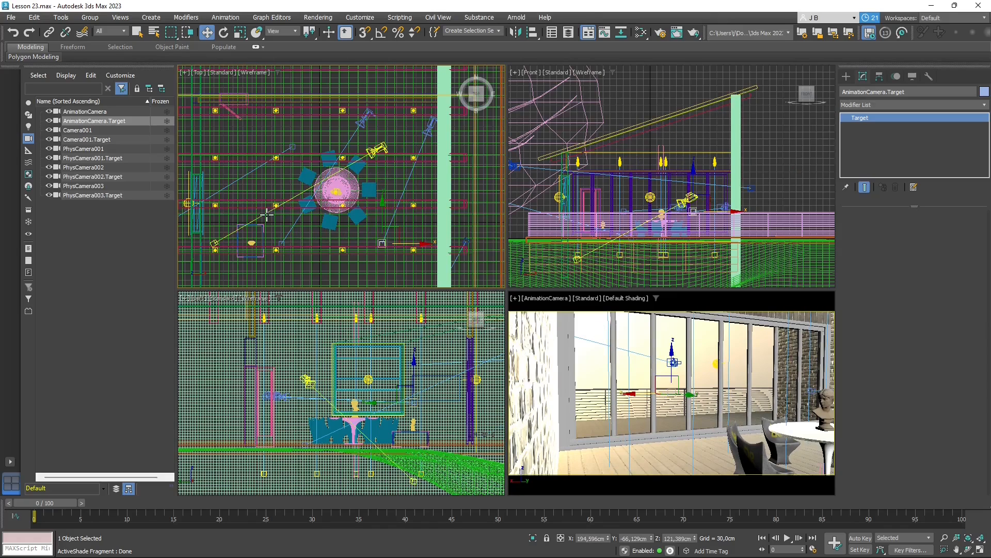
mouse_move(399, 244)
mouse_down()
mouse_move(412, 245)
mouse_move(380, 246)
mouse_up()
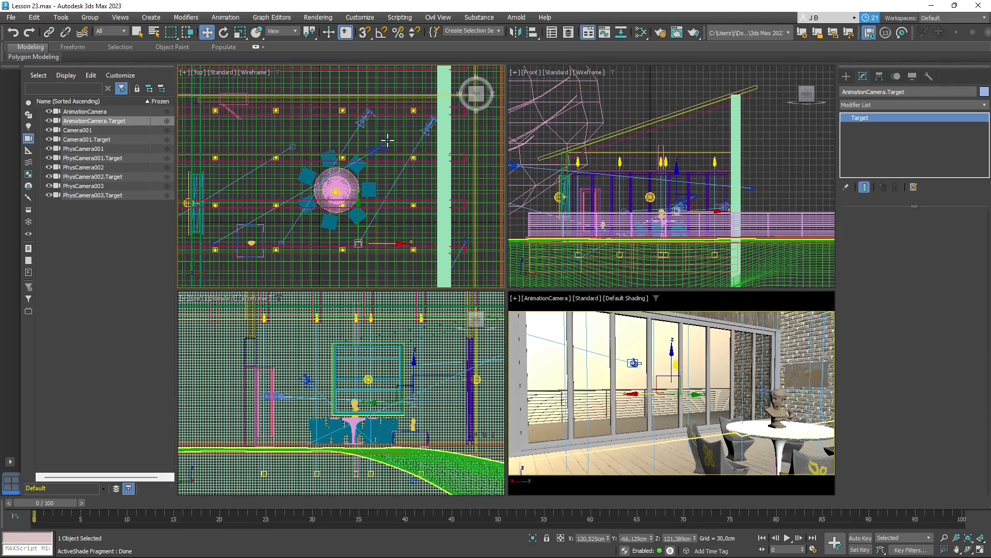
- Select AnimationCamera beside the wall in the Top view
scroll(324, 166, down, 1)
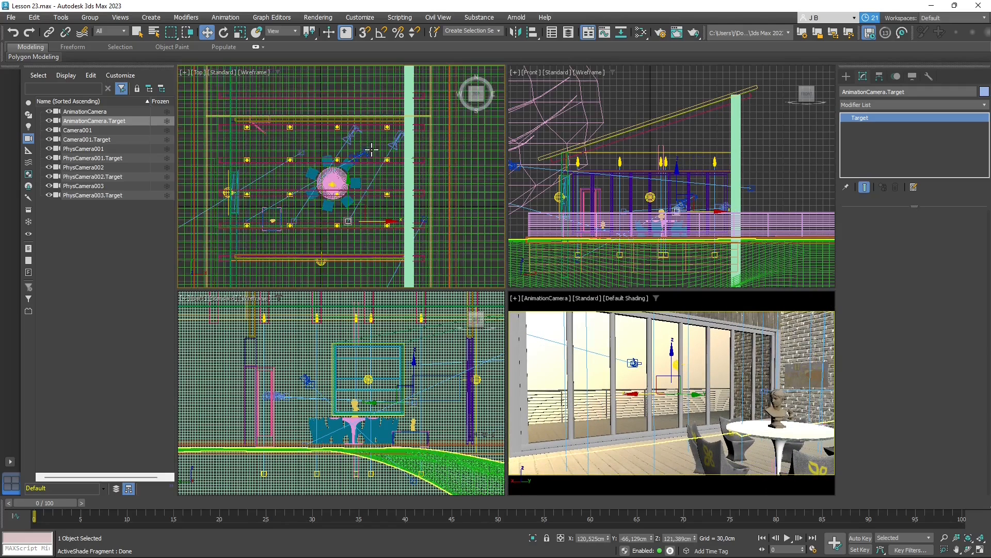
scroll(379, 149, up, 2)
click(413, 122)
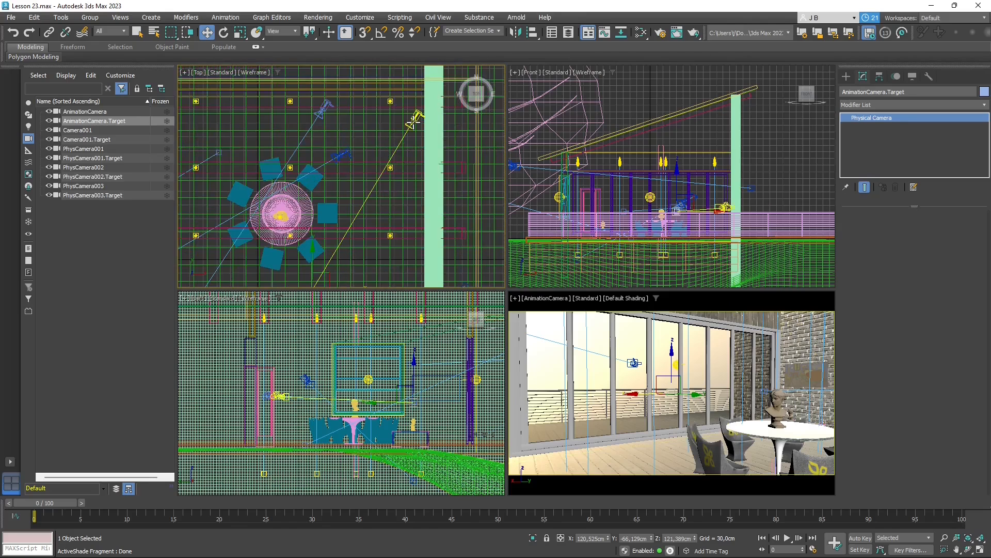
scroll(376, 129, down, 2)
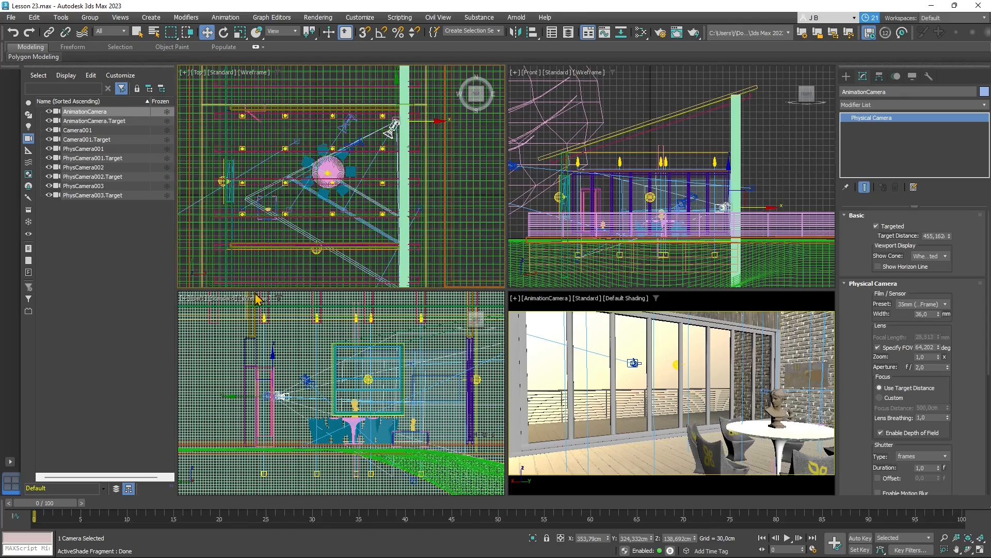
- Move the current time from frame 0 to frame 5 and advance it to frame 8
drag(58, 508, 39, 521)
key(w)
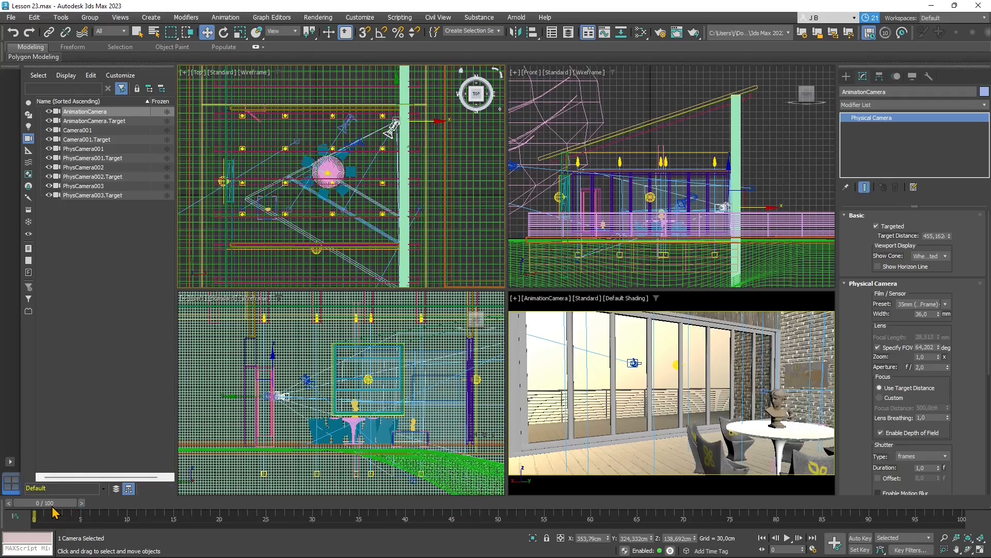
drag(54, 512, 126, 507)
key(w)
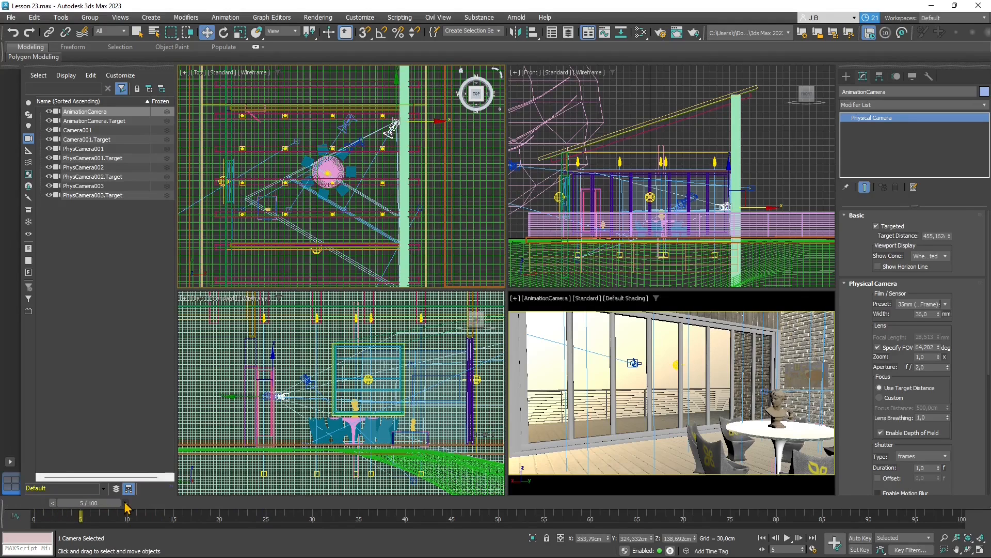
click(126, 503)
click(134, 502)
click(143, 502)
click(129, 503)
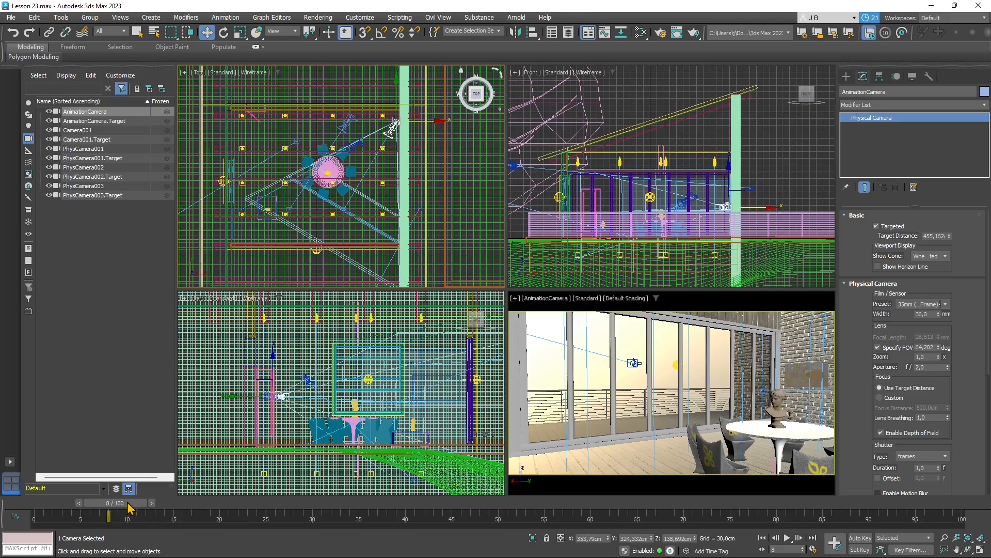
- Scrub the timeline through frames 88, 54, 23 and 70, and set the current frame to 48
click(849, 507)
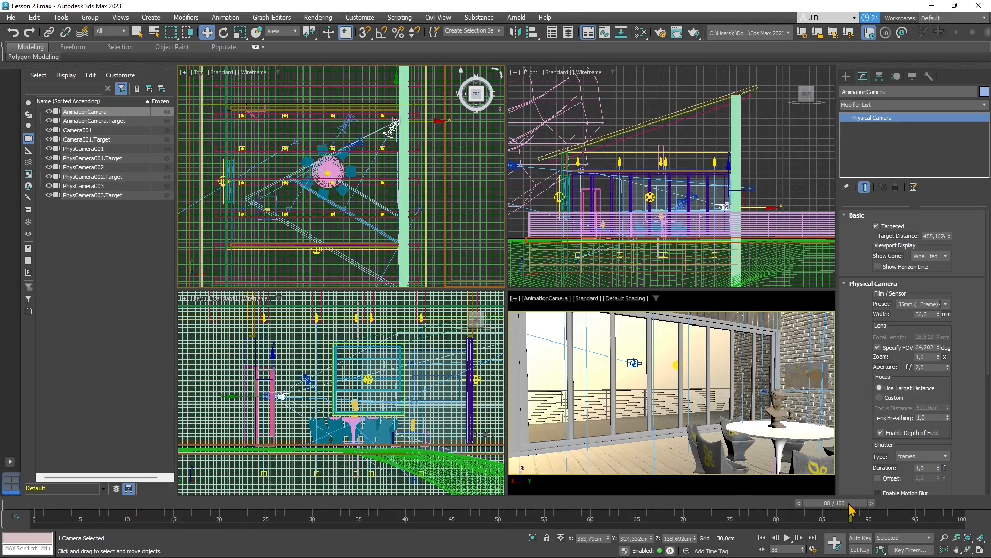
click(546, 508)
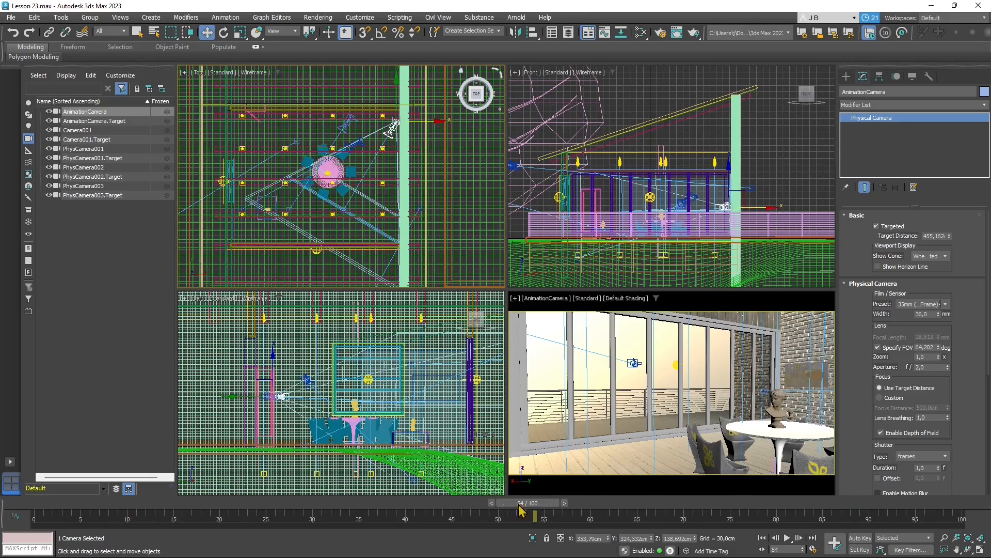
click(248, 507)
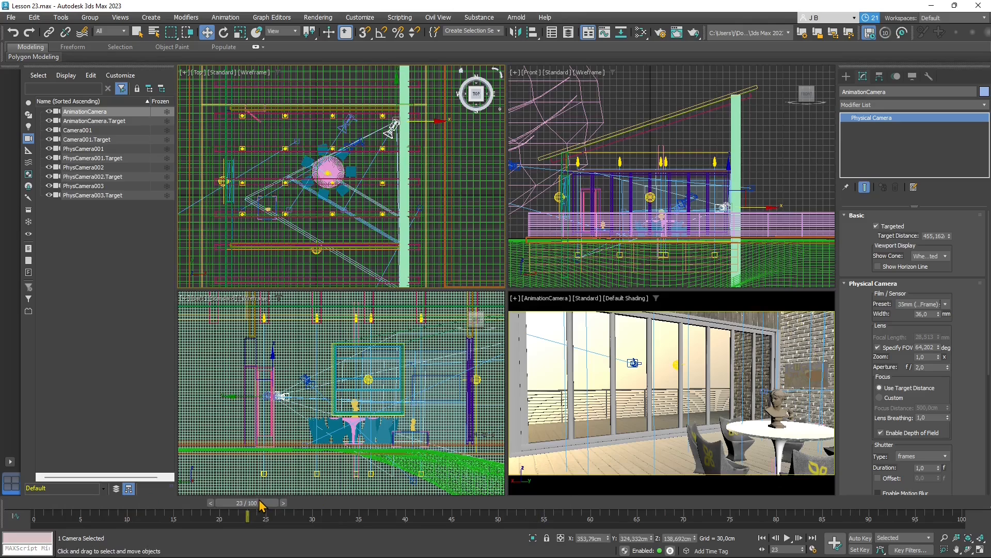
click(598, 514)
click(683, 514)
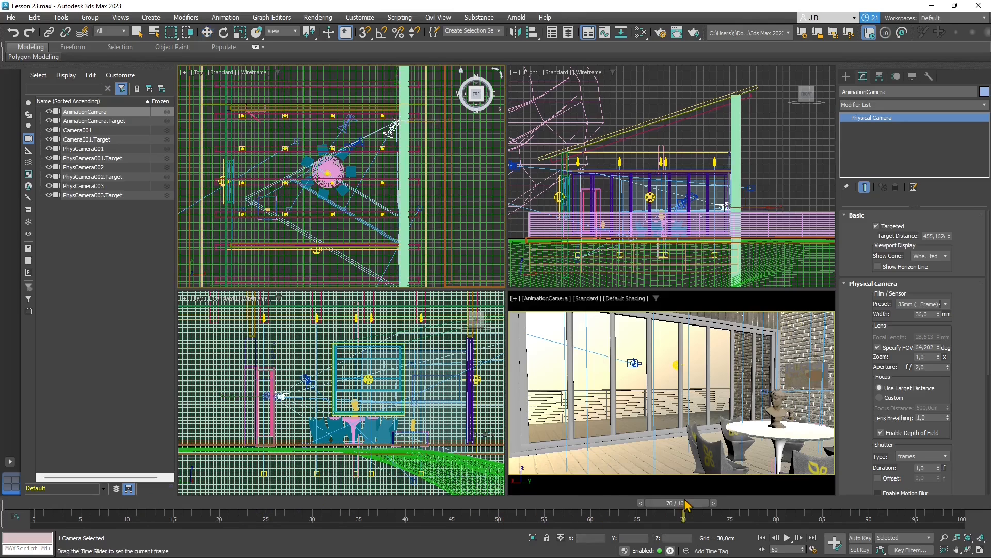
double_click(777, 549)
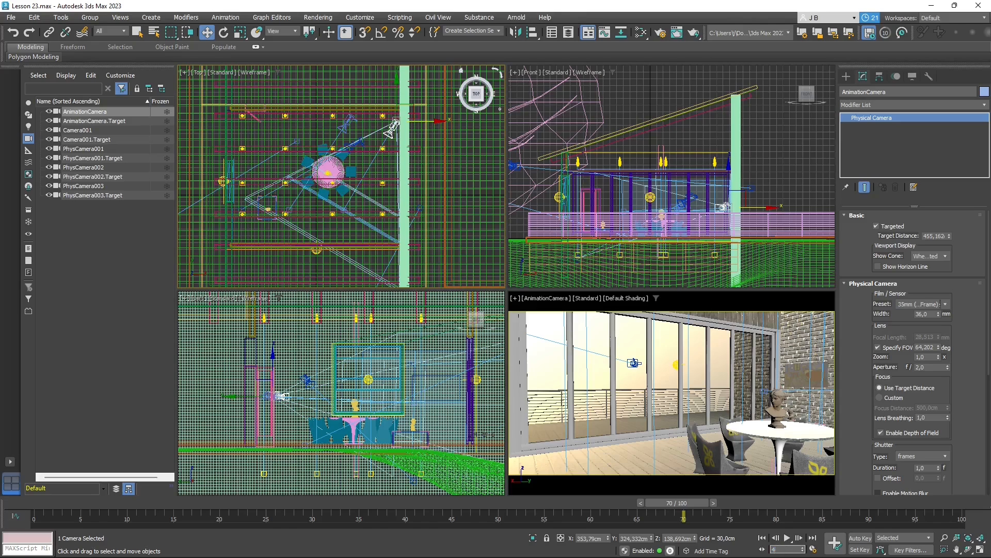
key(Return)
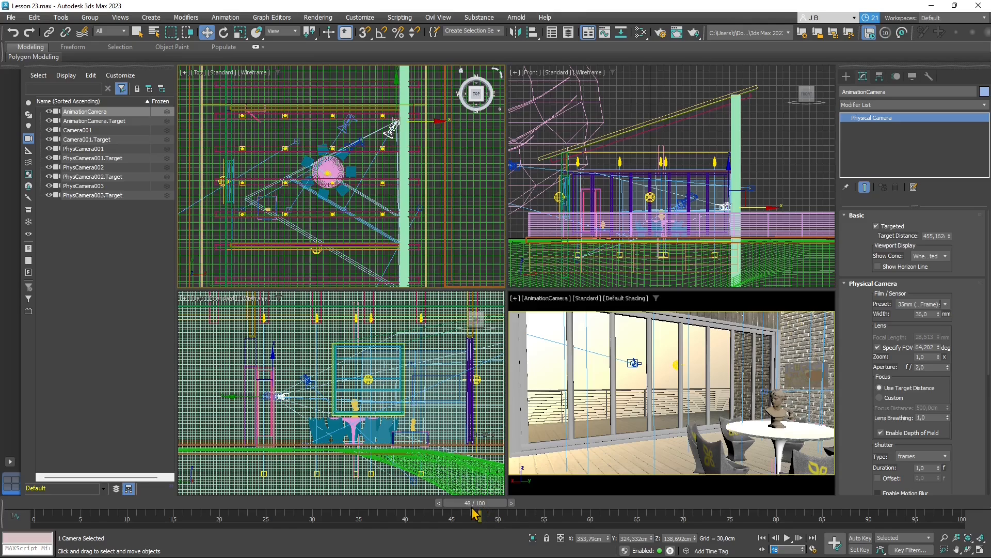
- Configure viewport statistics with Vertex Count off and Show Statistics in Active View on for the AnimationCamera view
click(515, 298)
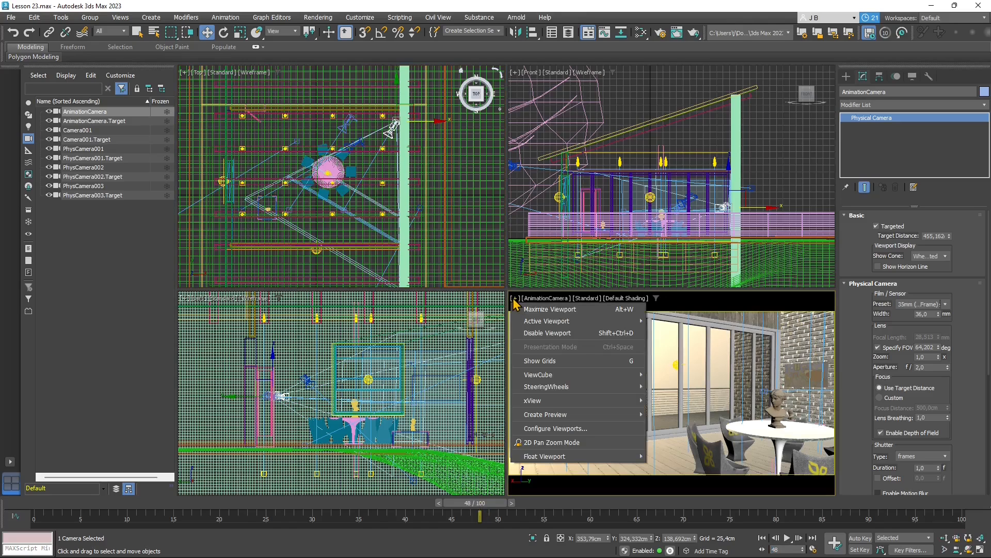
click(551, 428)
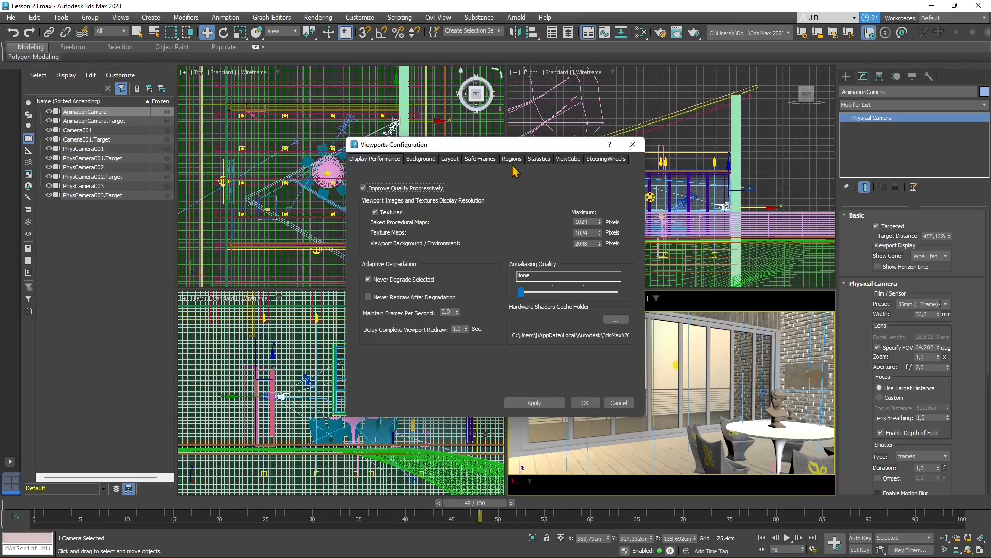
click(541, 160)
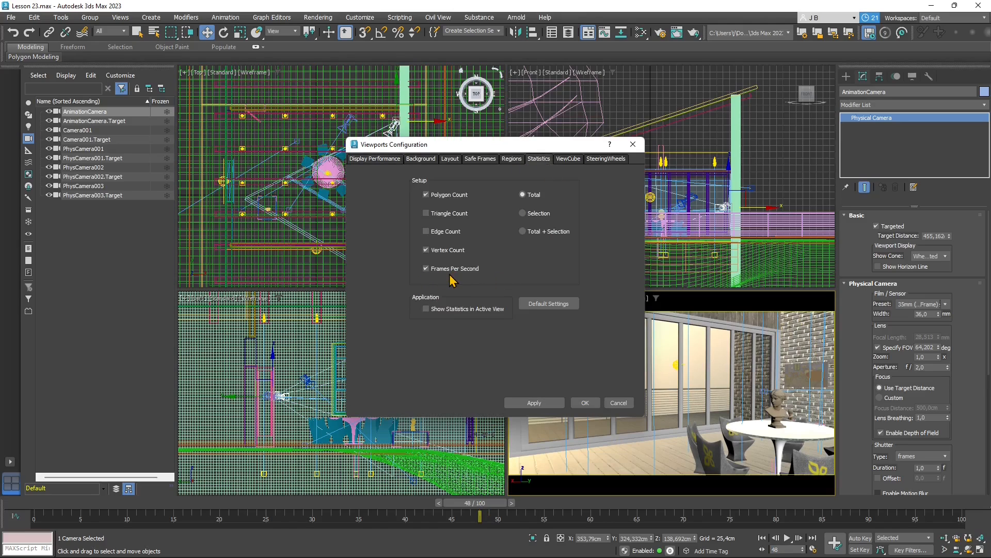
click(446, 252)
click(453, 311)
click(590, 401)
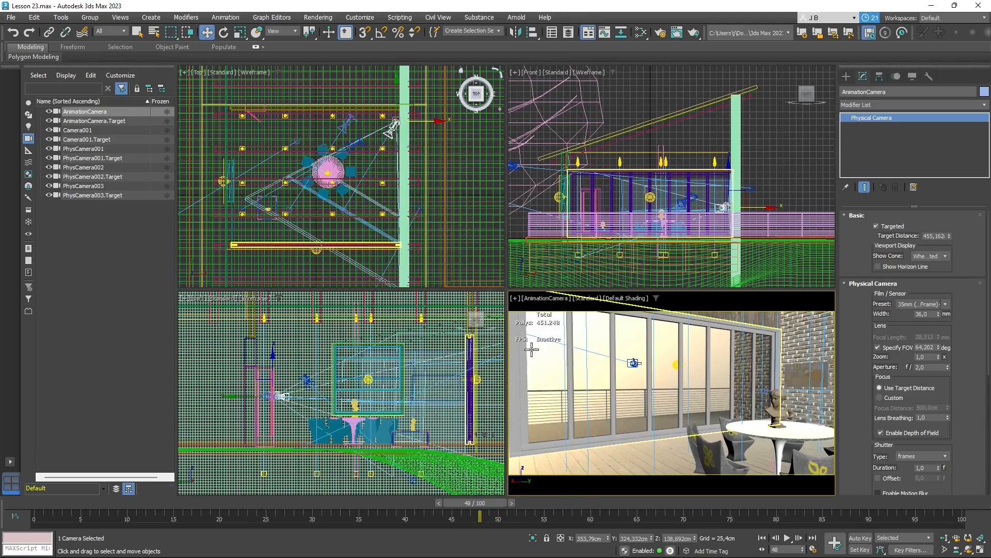
- Play the timeline from frame 0 to examine the viewport's frames per second, stop playback and return to frame 0
drag(502, 506, 77, 504)
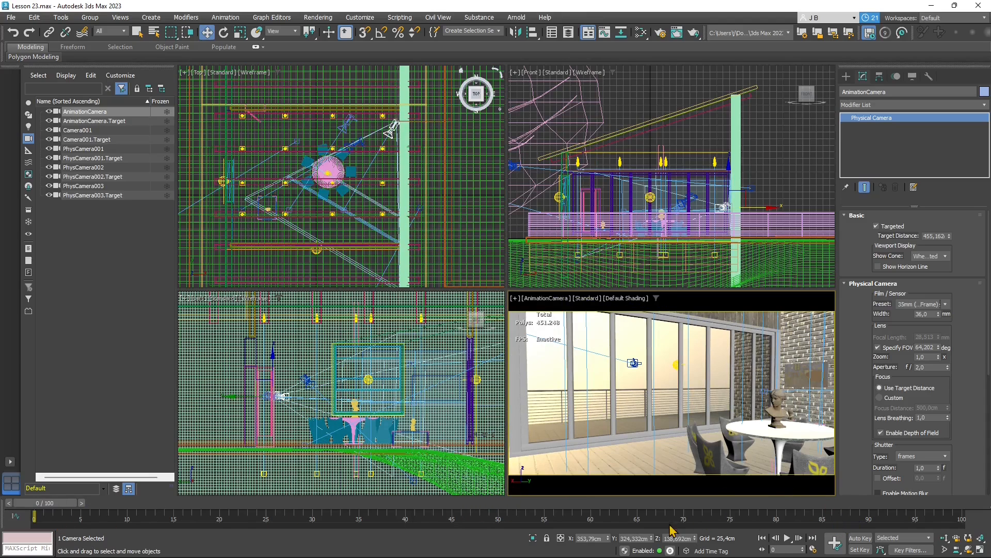
click(786, 538)
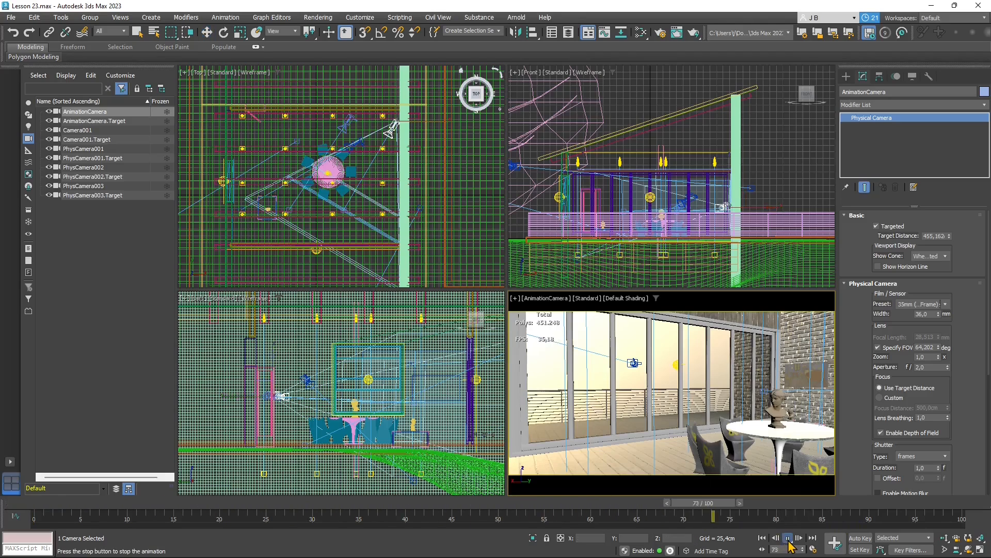
click(787, 538)
drag(783, 503, 33, 511)
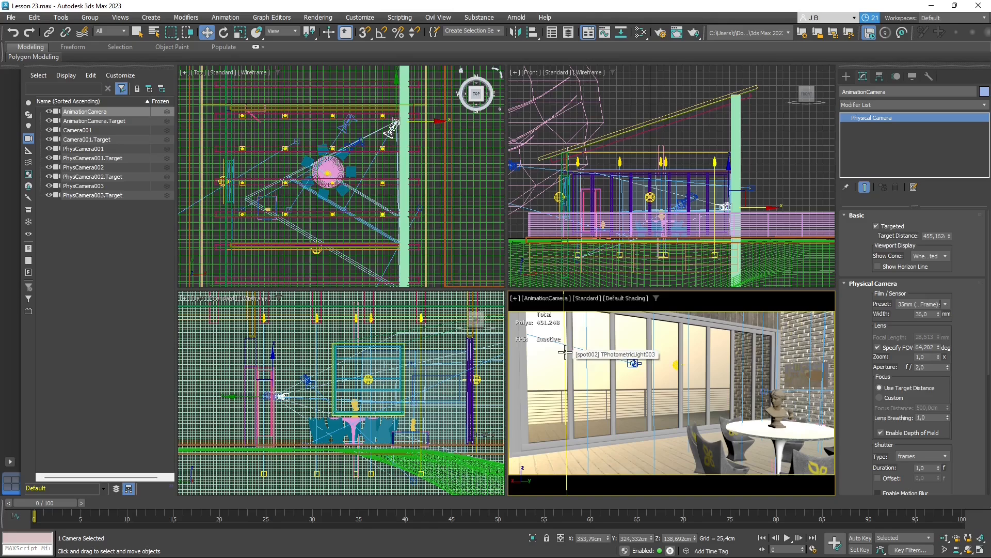
- Advance the timeline frame by frame to frame 17 and try jumping to the end of the animation
click(799, 538)
click(799, 538)
click(799, 539)
click(800, 538)
click(799, 538)
click(800, 538)
click(800, 538)
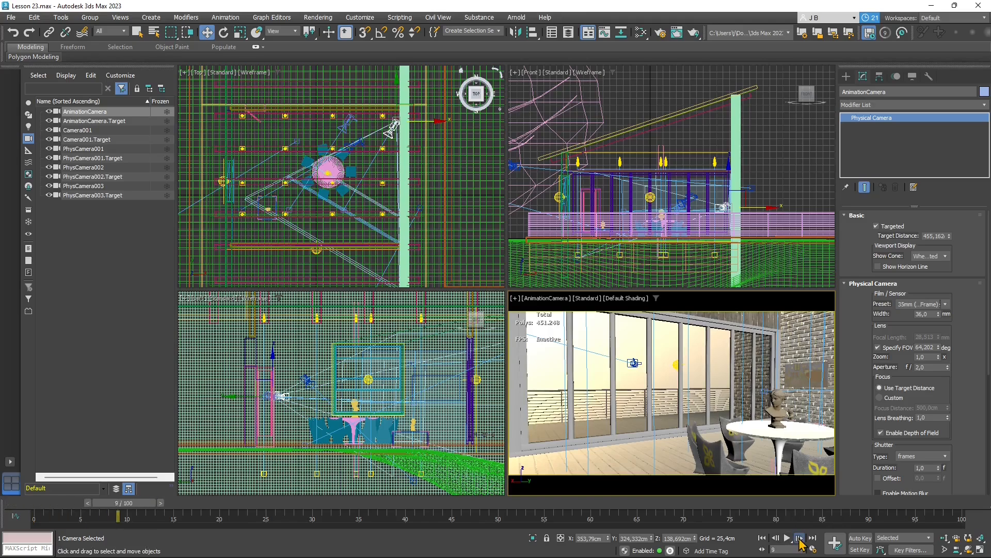
click(799, 538)
click(799, 538)
click(799, 538)
click(800, 538)
click(800, 538)
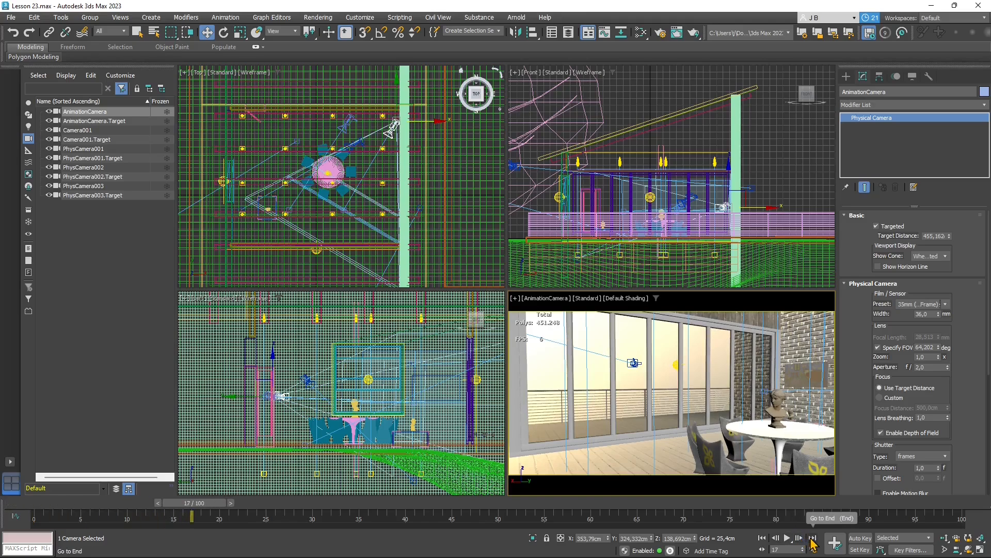
click(813, 538)
click(799, 538)
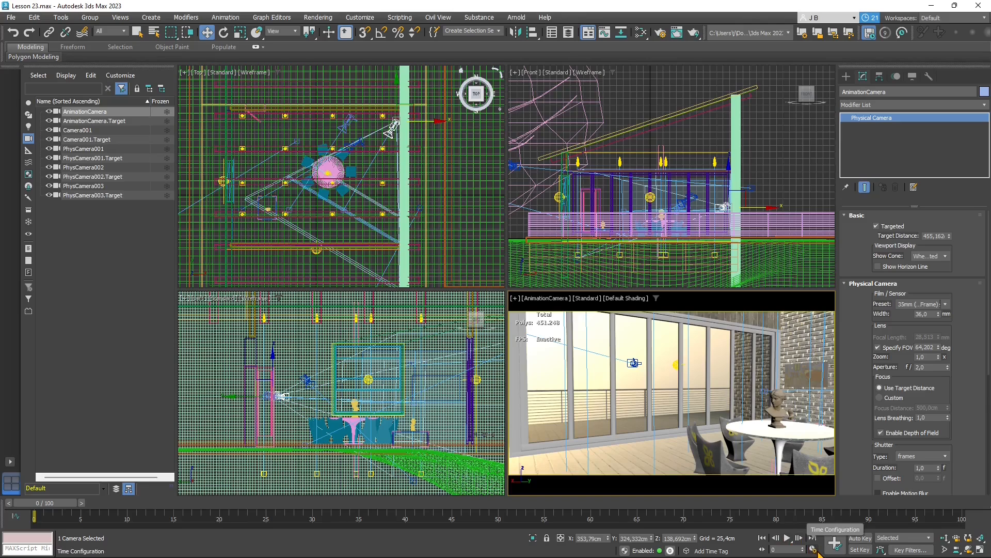
- In Time Configuration, try the PAL and Film frame rates and set a Custom frame rate of 25 FPS
click(815, 550)
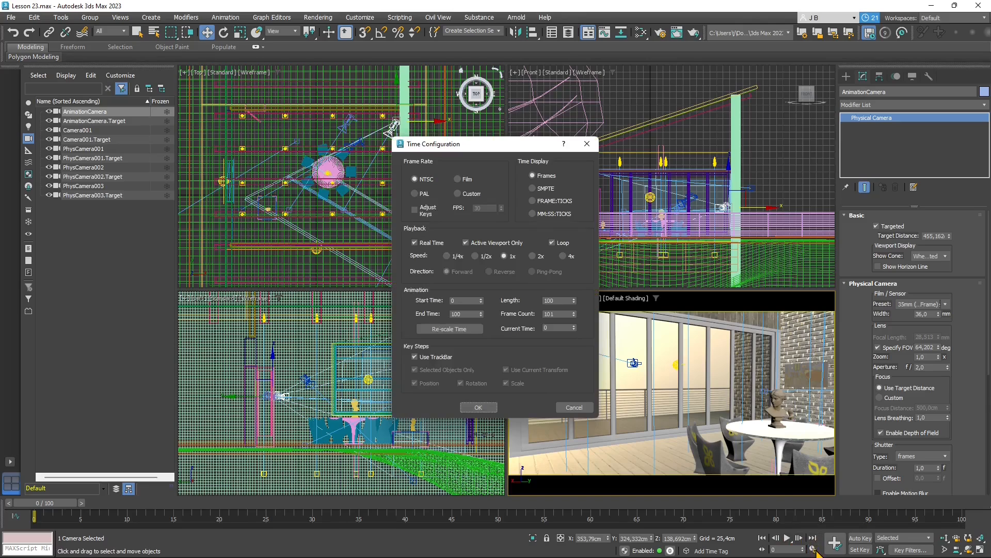
drag(505, 149, 517, 170)
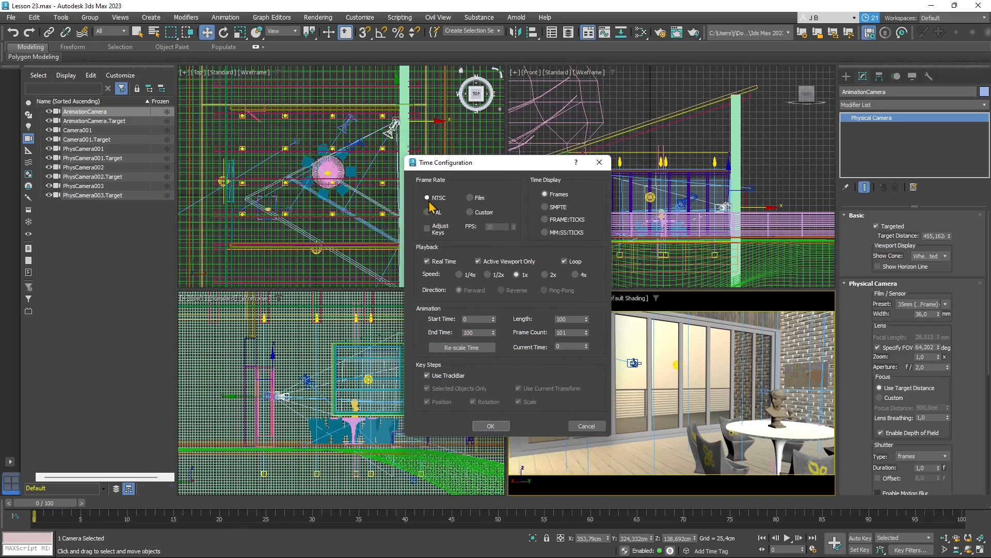
click(439, 217)
click(479, 198)
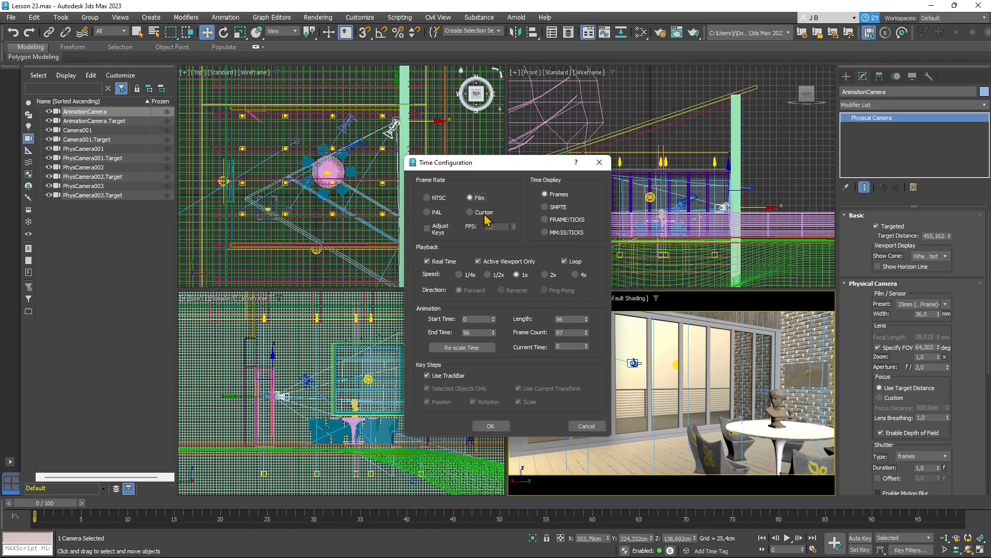
click(479, 215)
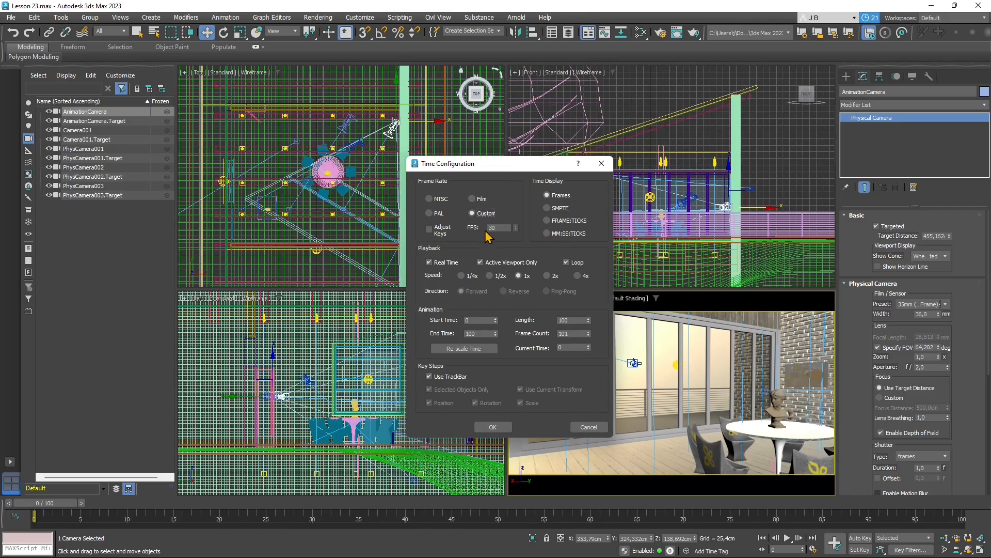
click(497, 228)
drag(499, 231, 447, 235)
- Set the animation's end time to frame 250, keeping the start time at 0
double_click(479, 322)
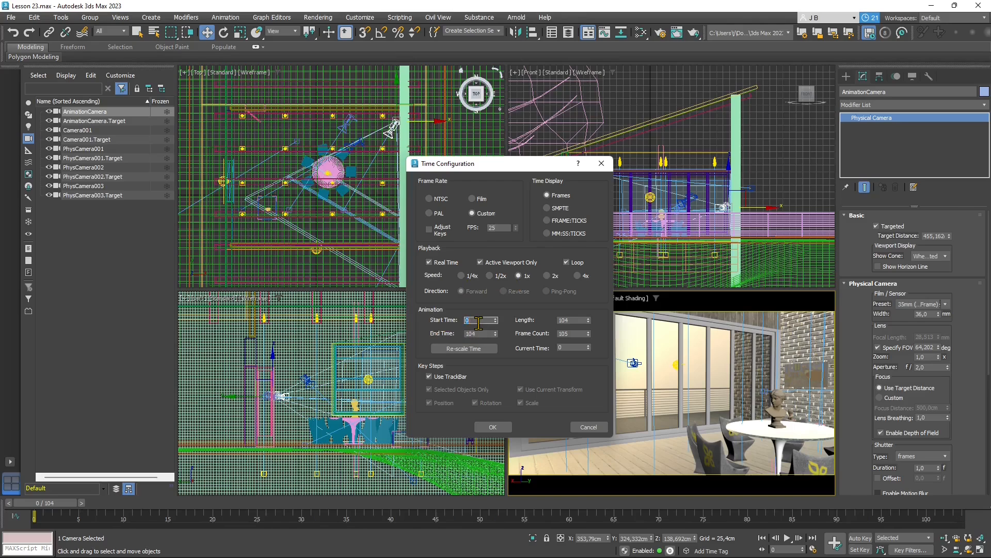
double_click(479, 333)
double_click(480, 333)
key(Return)
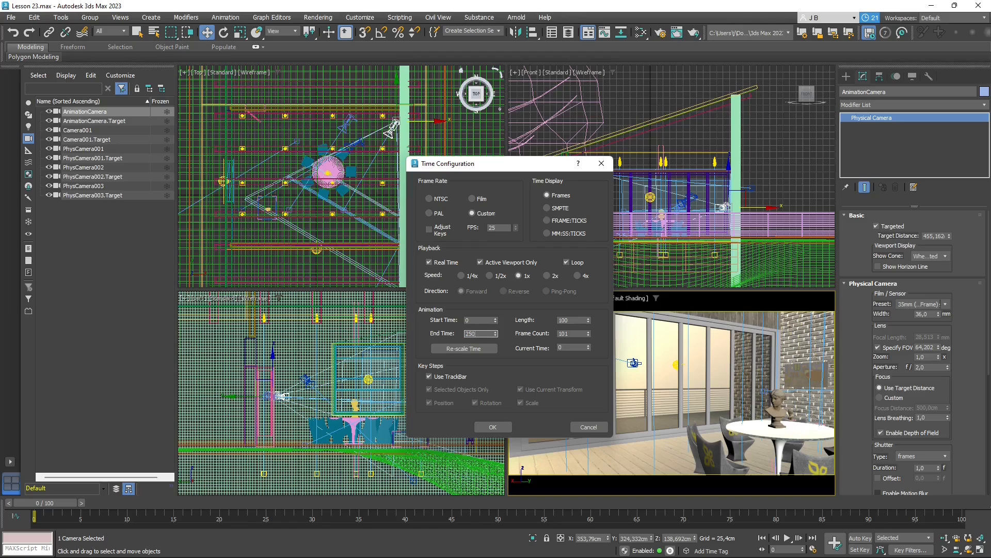
click(482, 319)
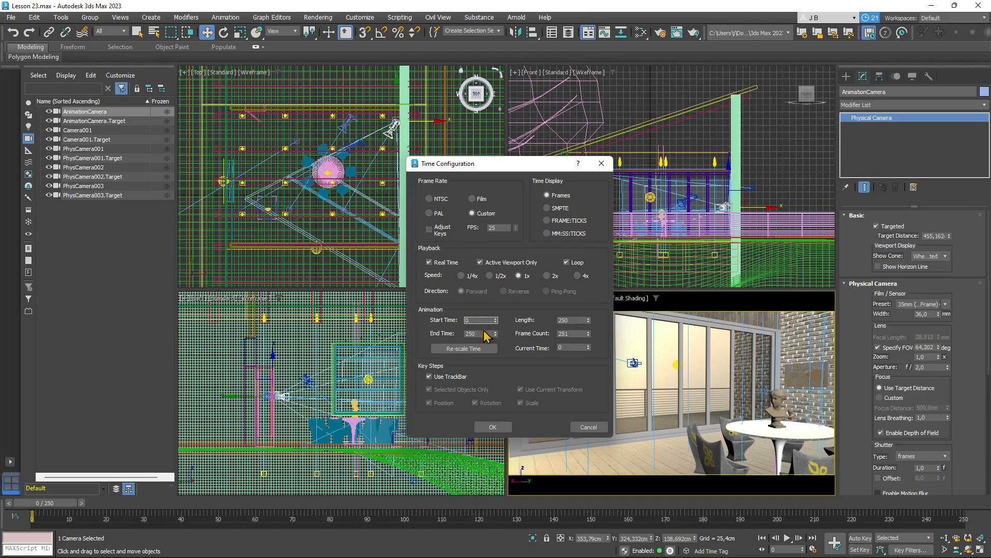
double_click(570, 321)
- Switch the time display to SMPTE and apply the time configuration
click(564, 208)
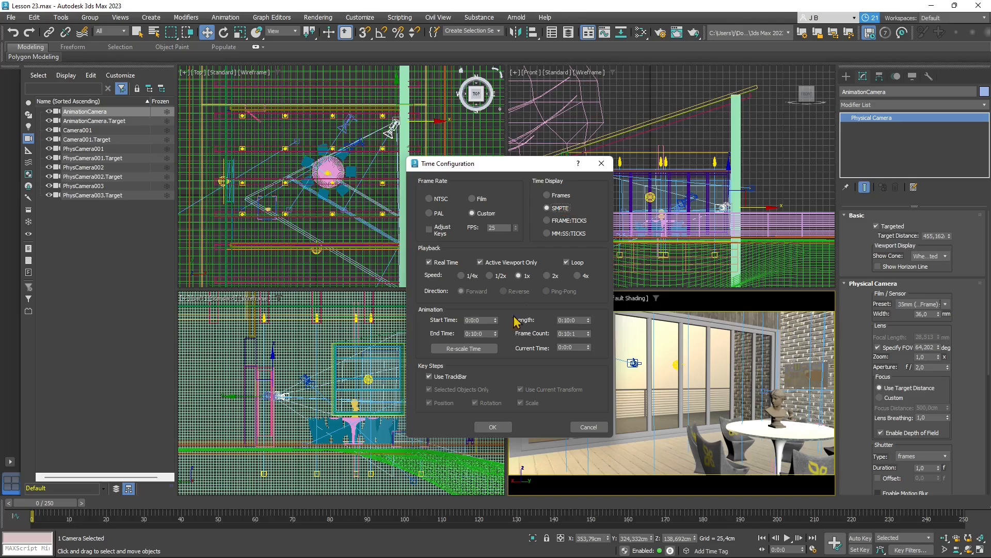
click(479, 333)
click(493, 427)
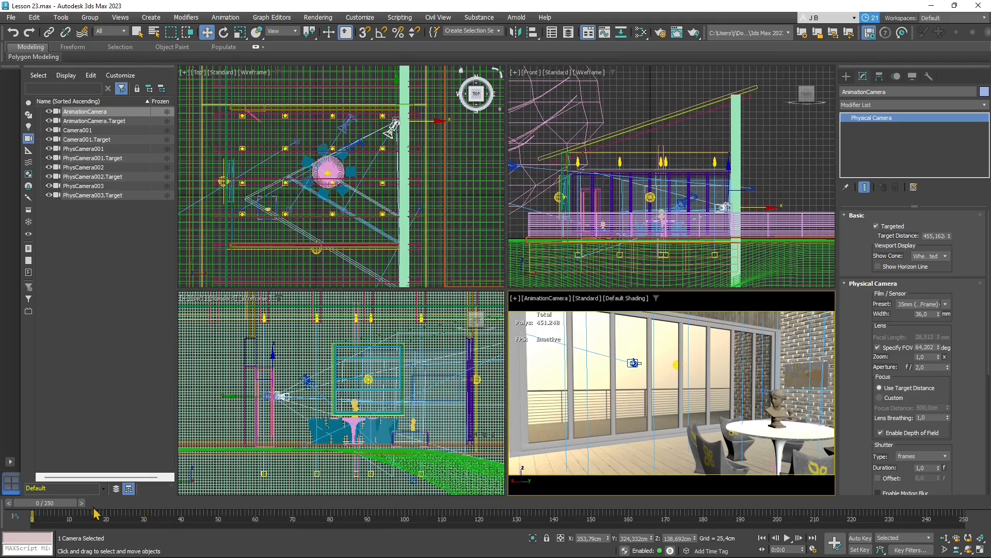
- Put the time slider at the start and set the time display back to Frames in Time Configuration
drag(67, 502, 24, 503)
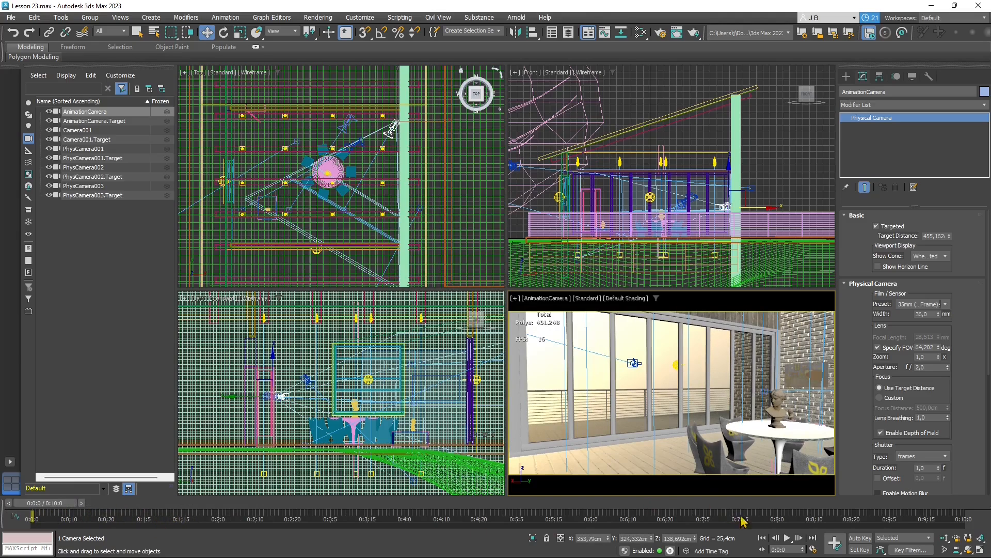
click(813, 549)
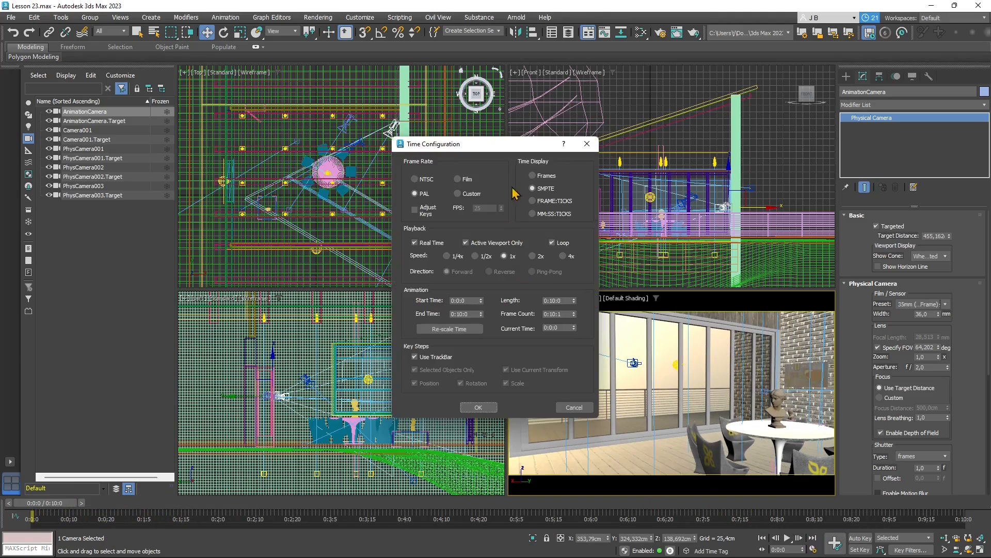
click(478, 408)
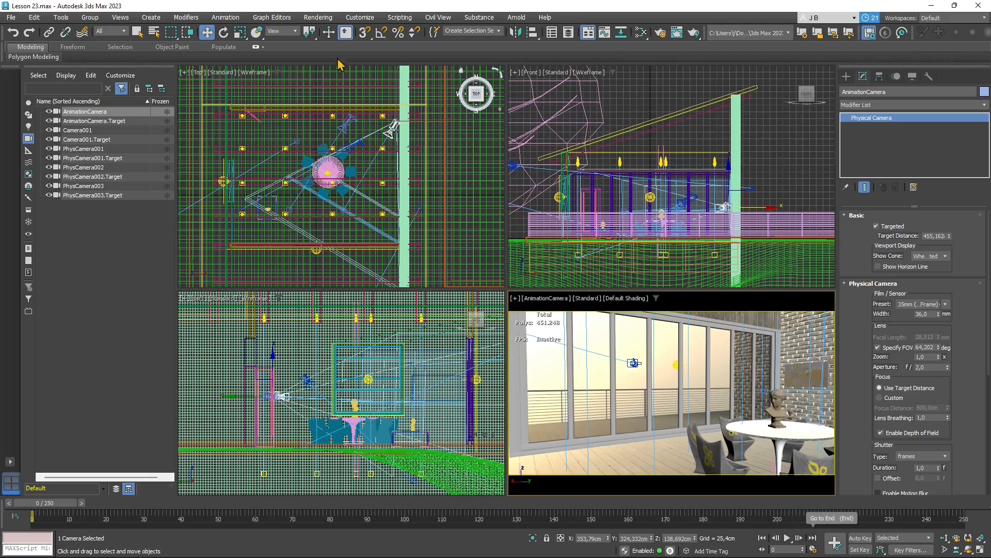
- Open Render Setup and try the Active Time Segment, Range and Frames options for the time output
click(318, 18)
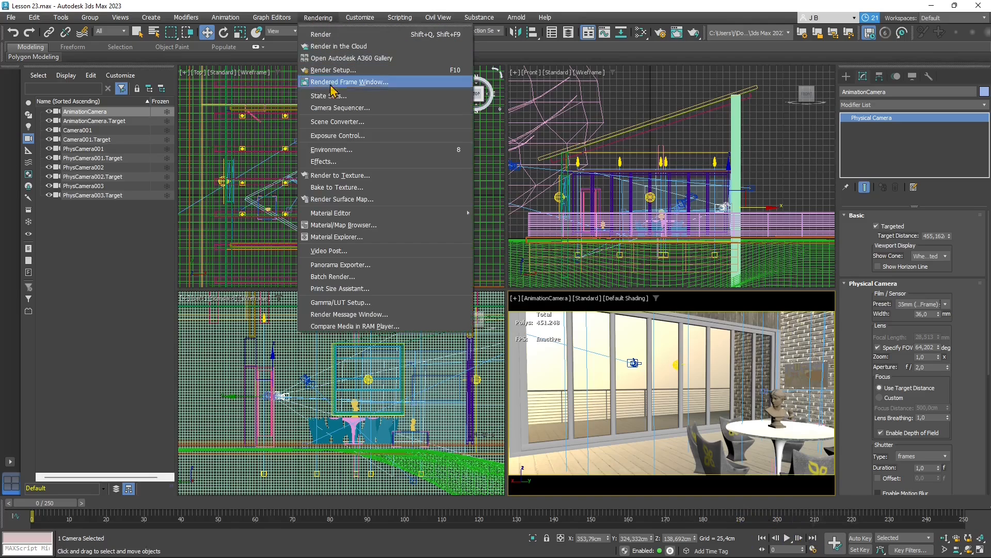
click(329, 75)
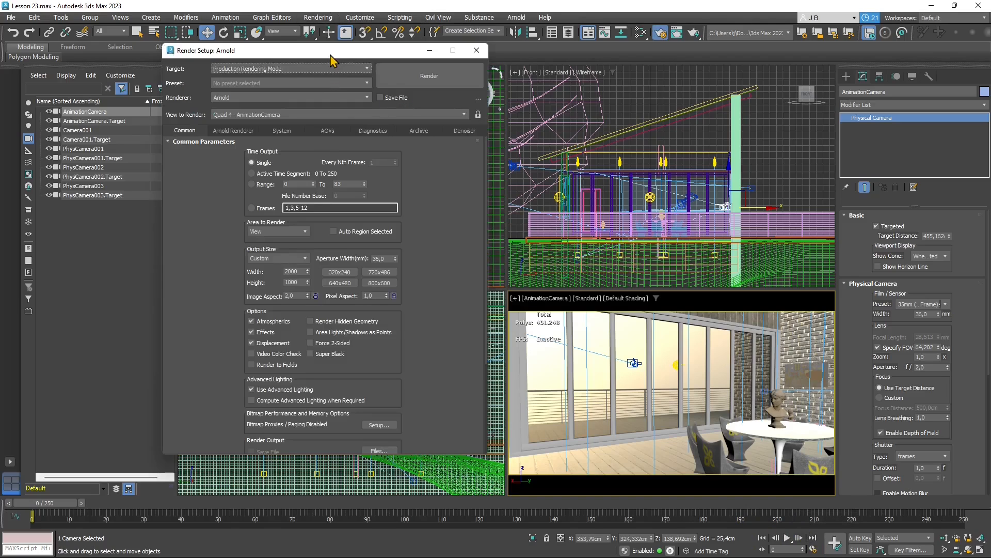
drag(328, 50, 529, 63)
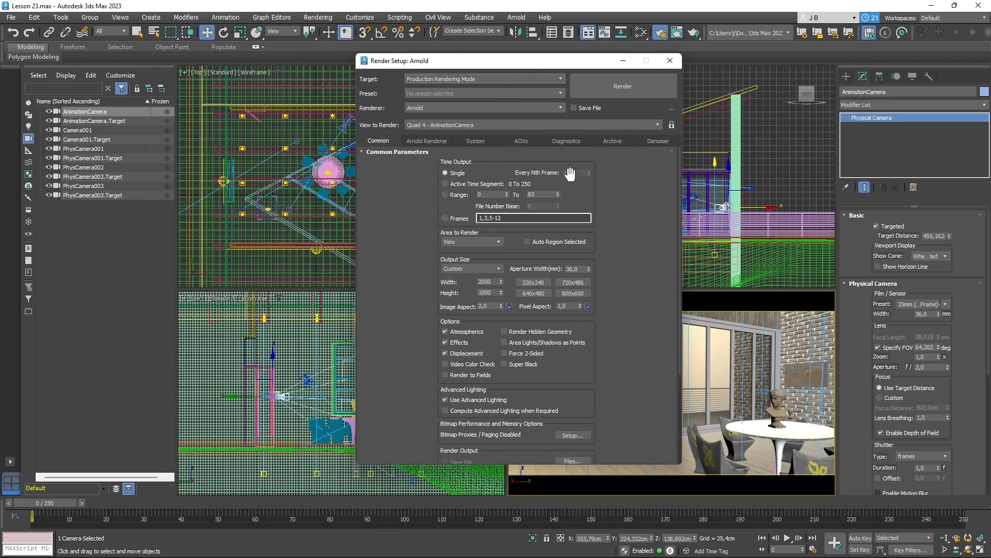
click(467, 184)
click(458, 194)
click(448, 218)
click(459, 194)
click(459, 194)
- Try the PAL (video) output size and set the render output to HDTV (video) at 1280x720
scroll(619, 217, down, 3)
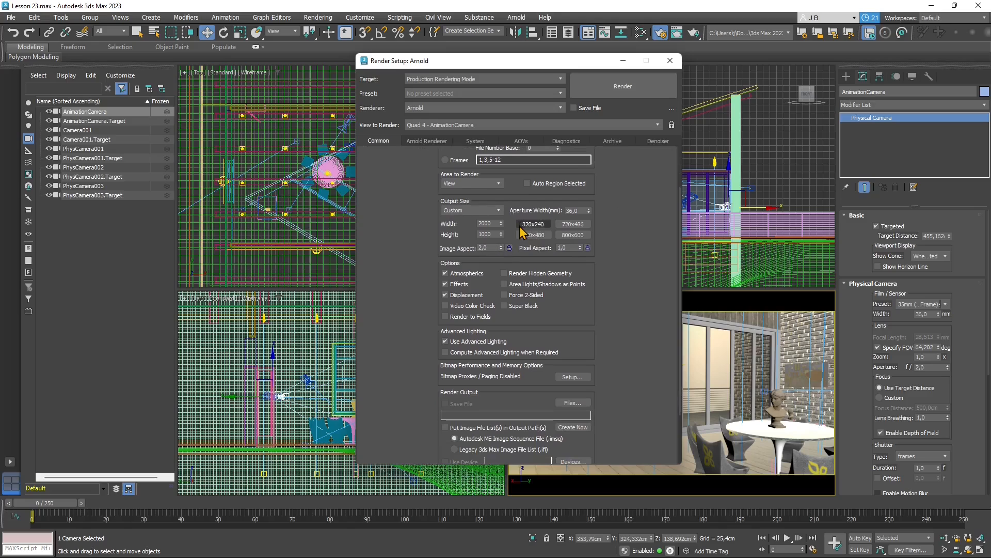
click(498, 211)
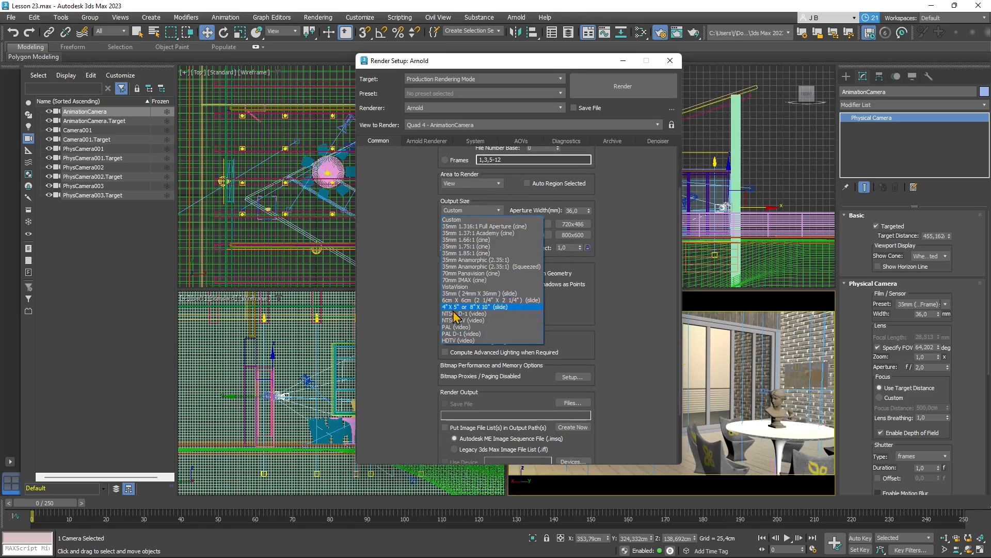
click(460, 327)
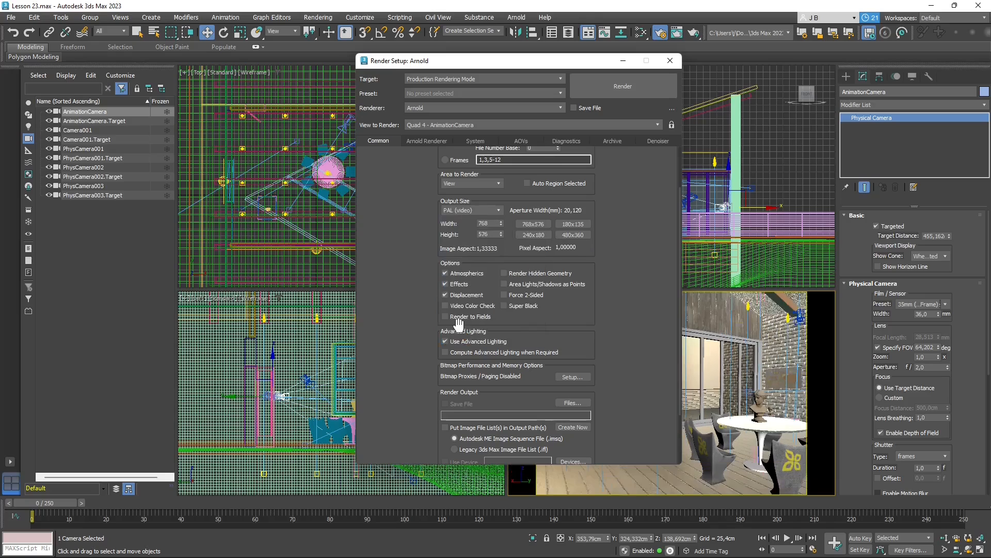
click(464, 211)
click(463, 341)
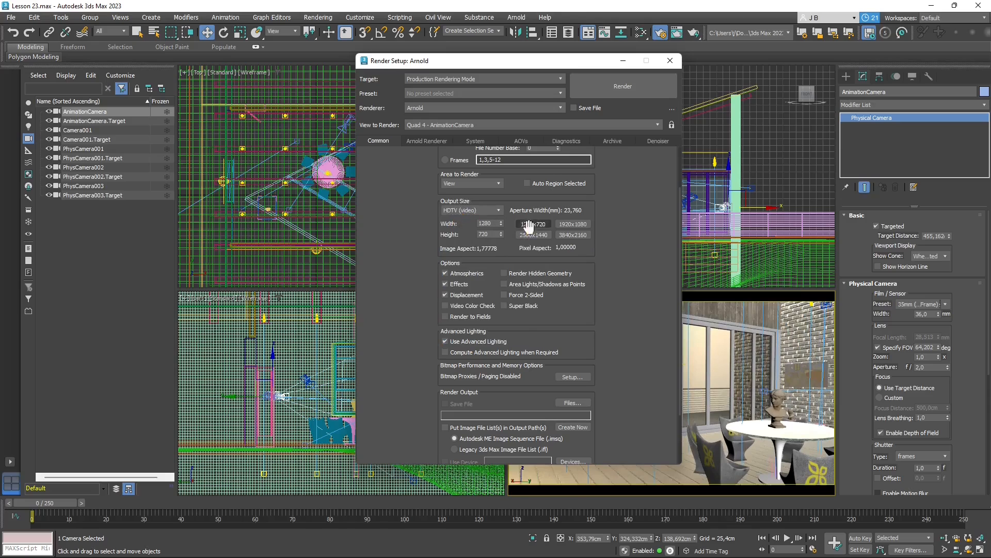
click(544, 227)
- Check the Show Safe Frames setting of the AnimationCamera viewport and return to Render Setup
drag(573, 64, 338, 63)
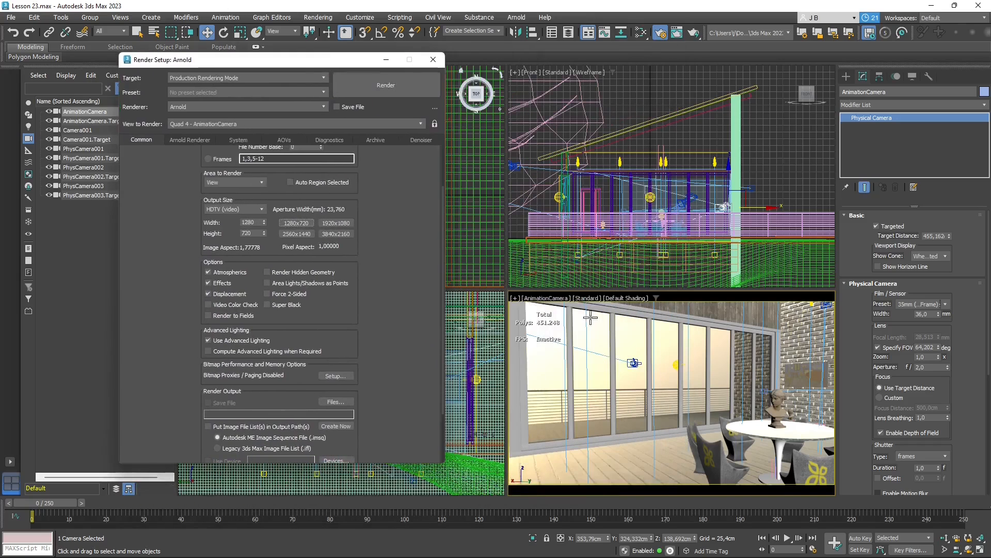
click(515, 298)
click(585, 299)
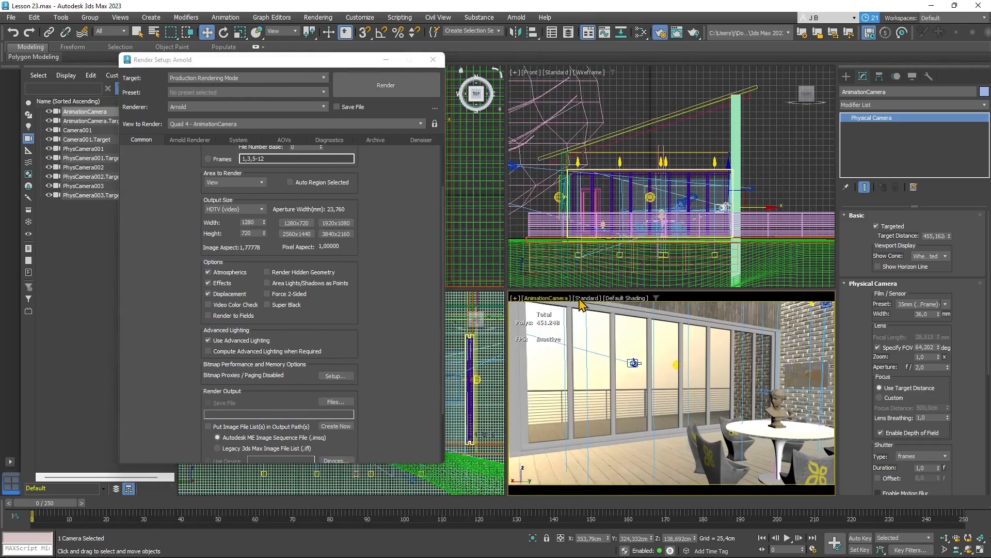
click(584, 298)
click(561, 299)
click(560, 299)
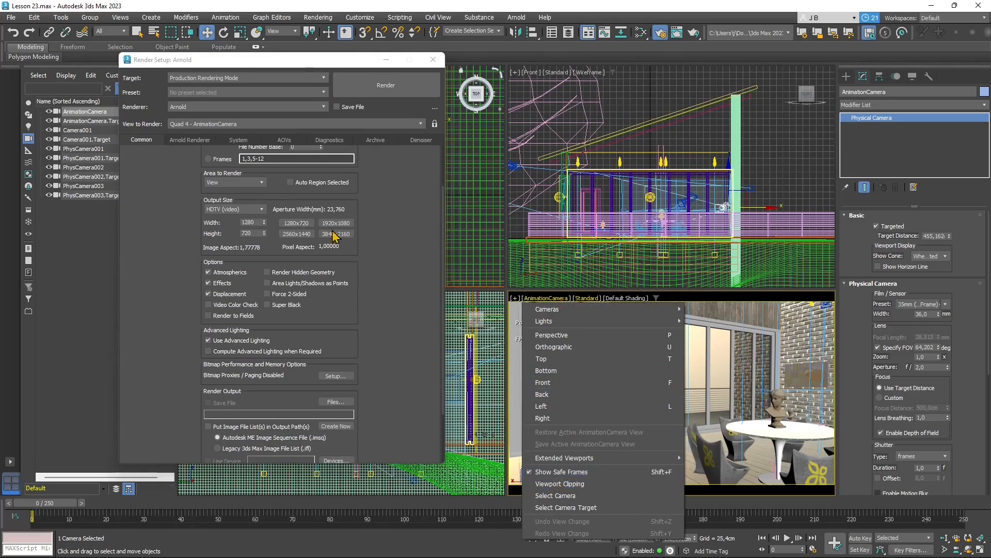
click(305, 61)
drag(306, 60, 561, 62)
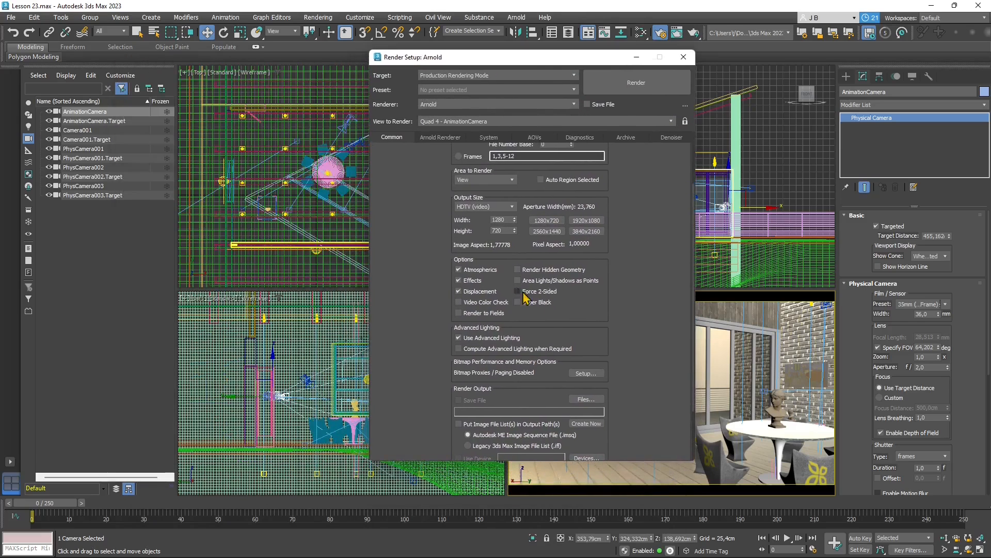
- Open the render output file selection and browse to the D:\WORKS\3DSMAX folder
scroll(613, 256, down, 1)
scroll(613, 256, down, 2)
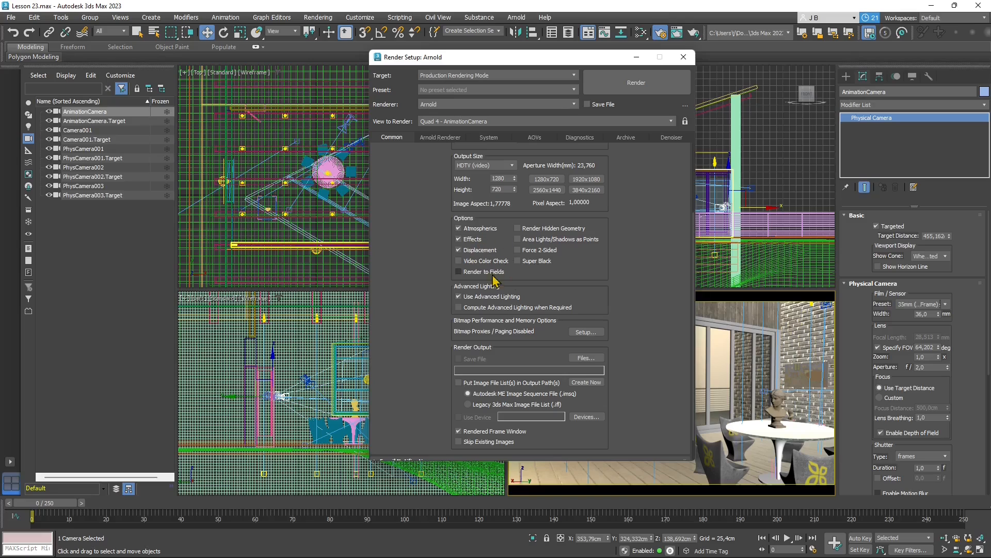
drag(584, 271, 584, 243)
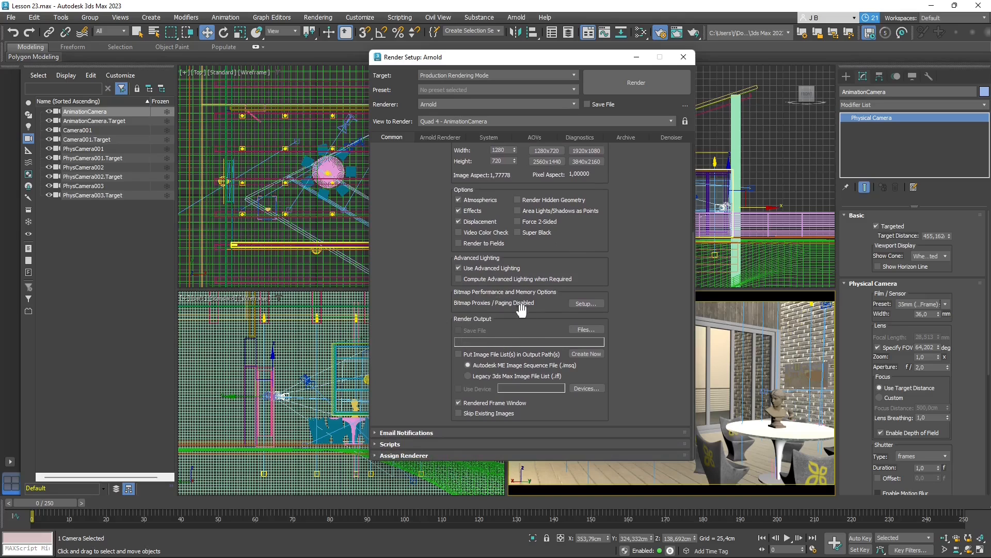
click(585, 329)
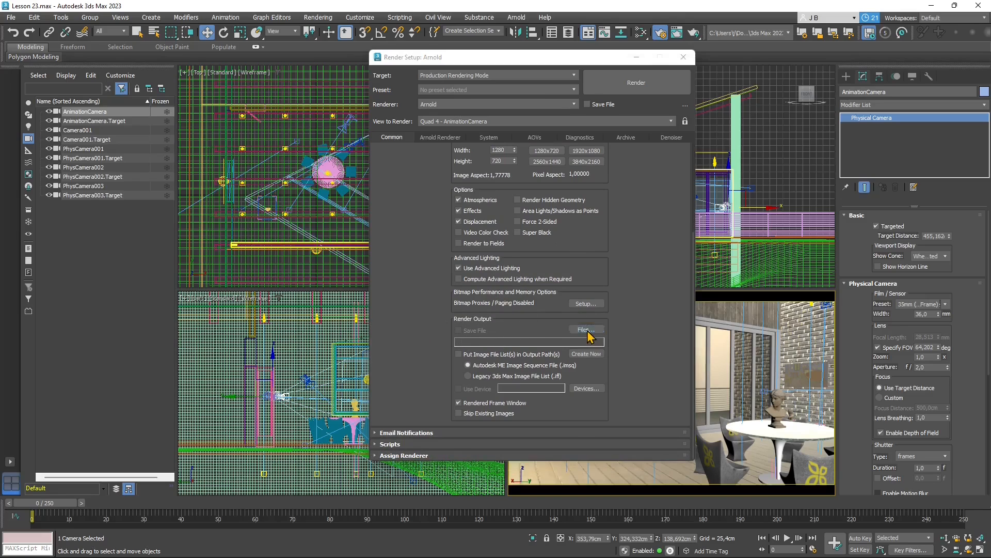
click(510, 91)
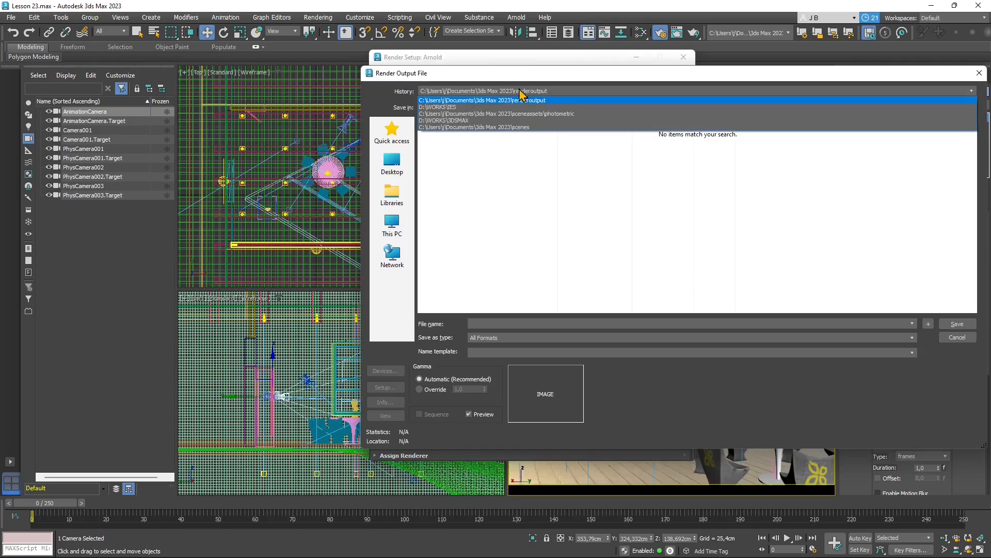
click(523, 100)
click(576, 107)
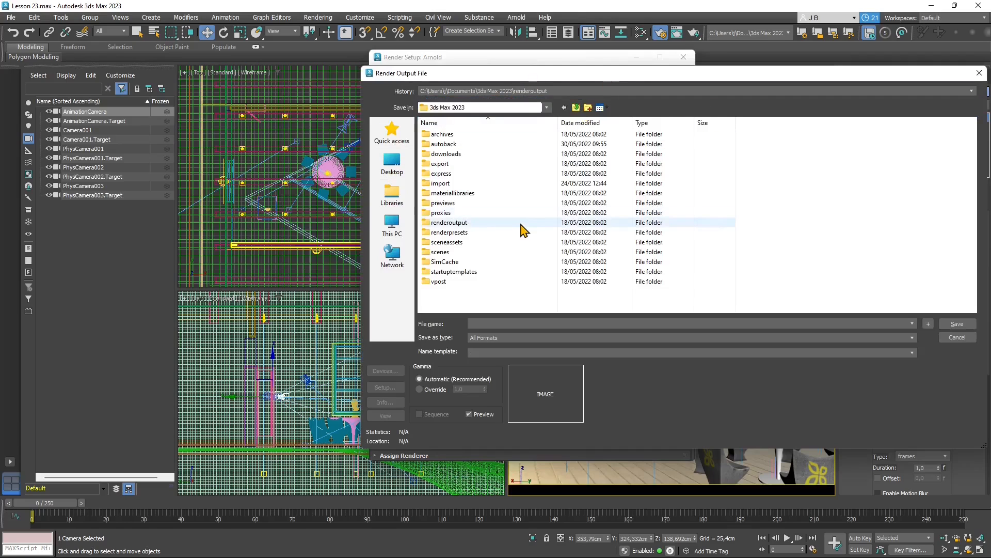
click(510, 92)
click(481, 126)
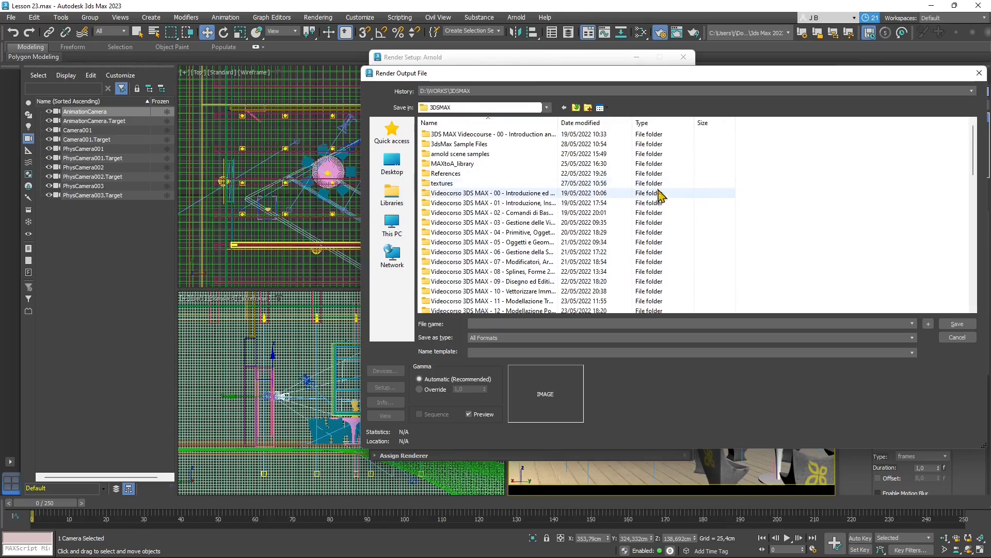
- Create a new folder named Animations inside the 3DSMAX folder
right_click(792, 180)
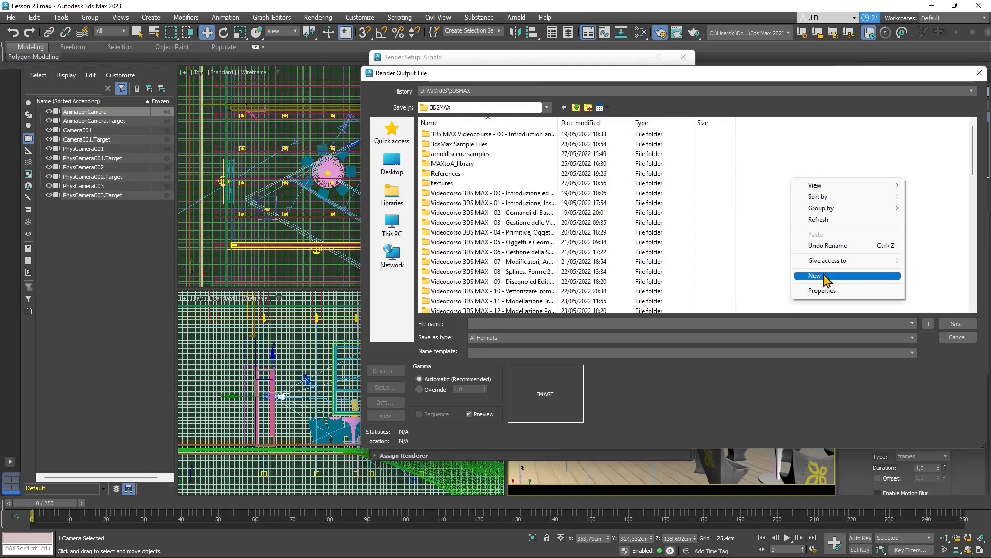
mouse_move(825, 277)
click(759, 278)
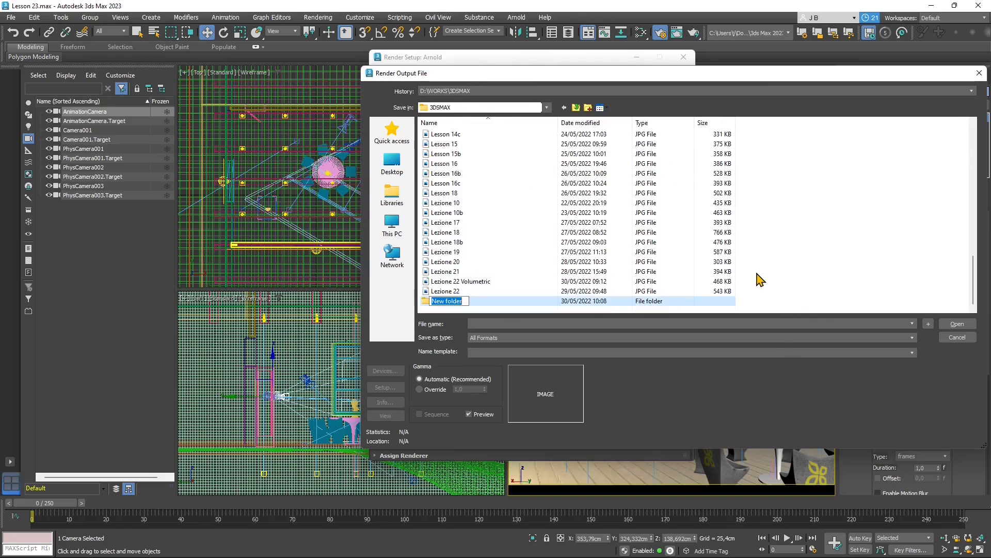
text(Animations)
key(Return)
- Save the render output as a PNG image file named Animation in the 3DSMAX folder, using RGB 48 bit colors
click(475, 325)
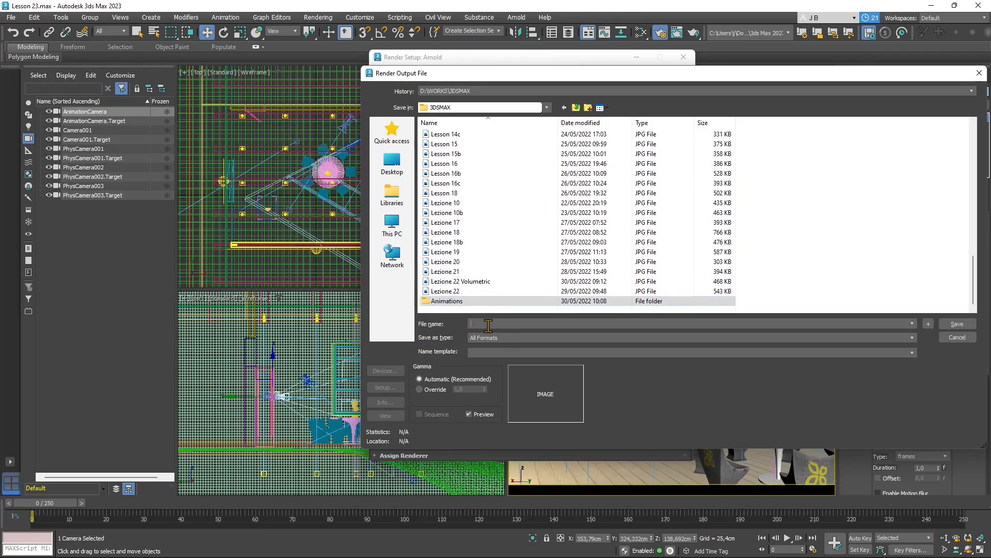
text(Animation)
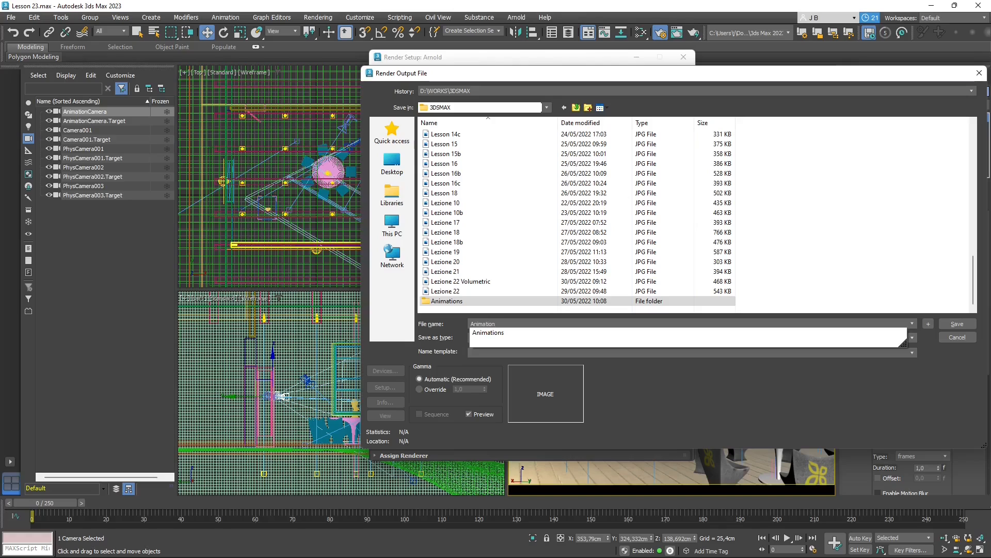
click(447, 326)
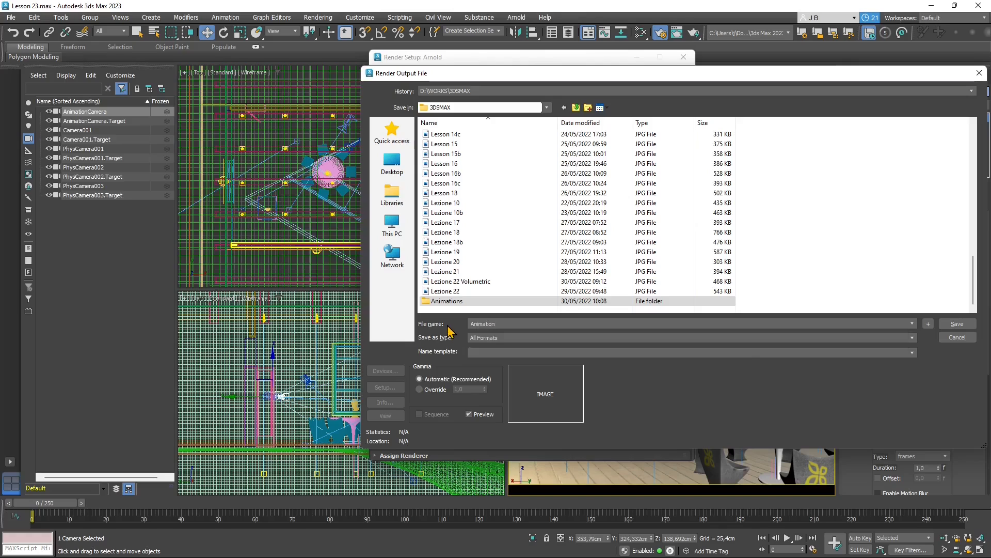
click(490, 338)
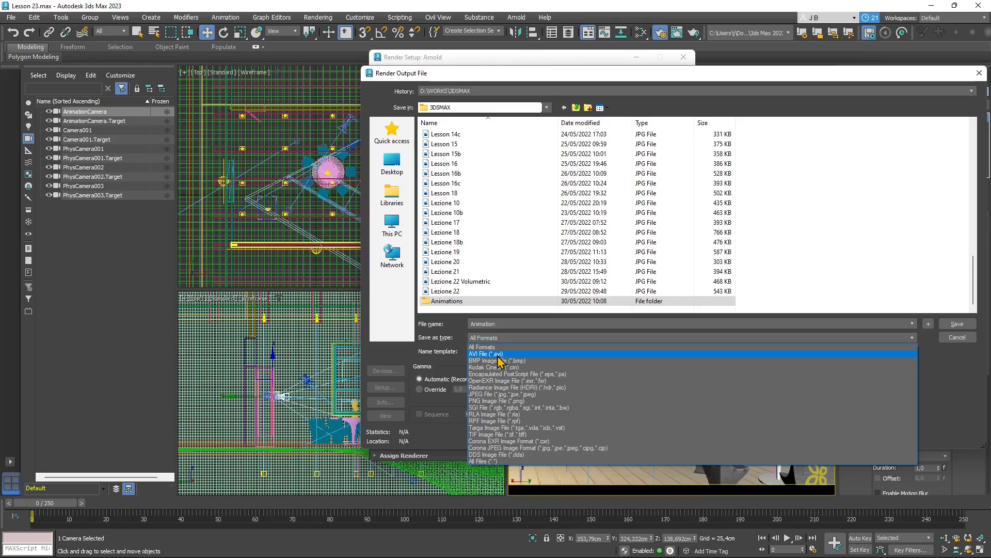
click(499, 401)
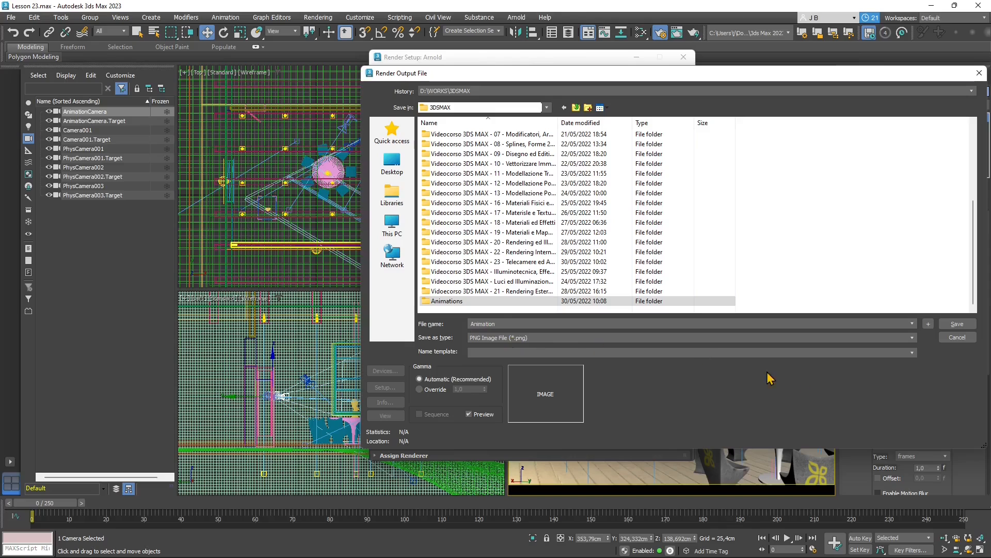
click(957, 324)
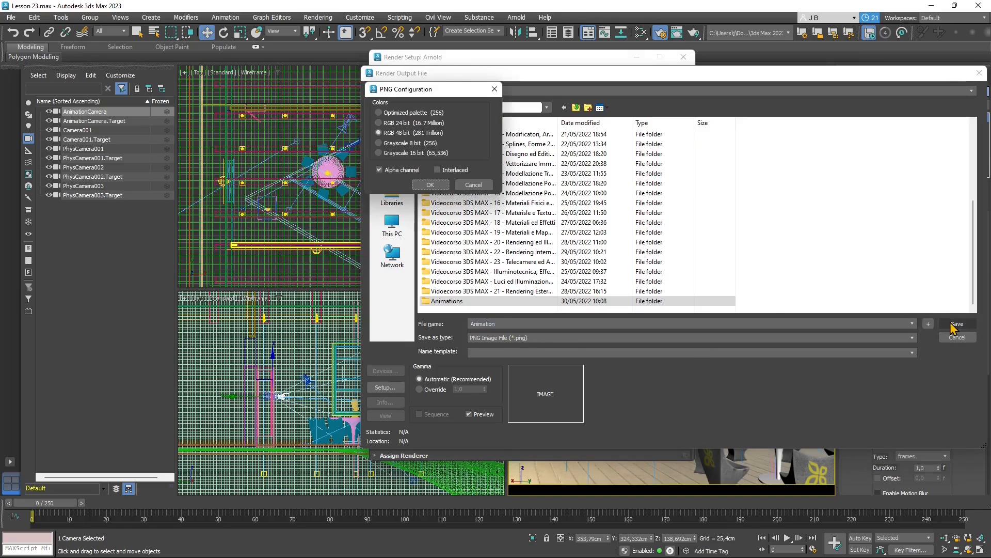
click(379, 132)
click(429, 185)
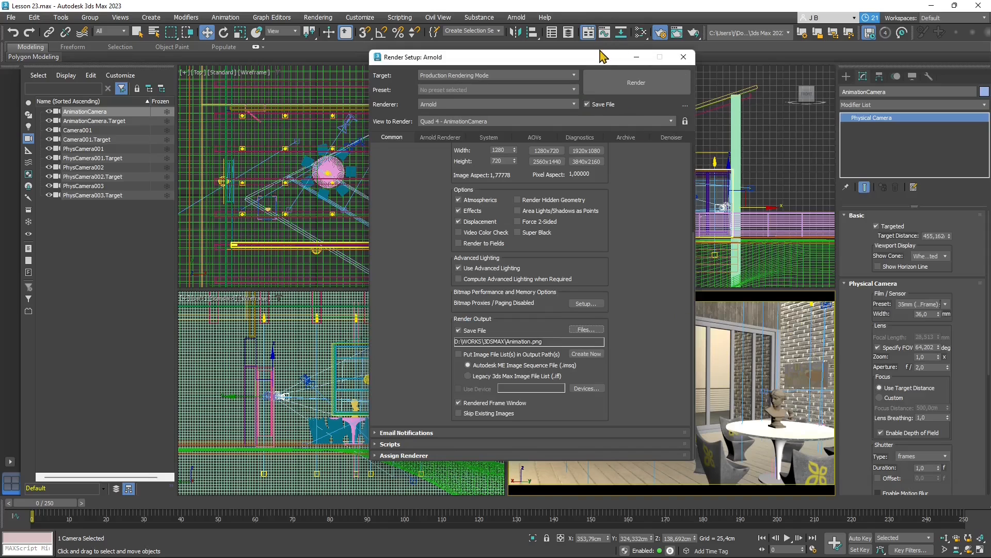
- Start a test render of AnimationCamera, cancel it, and close the rendered frame window and Render Setup
drag(605, 50, 446, 62)
click(528, 82)
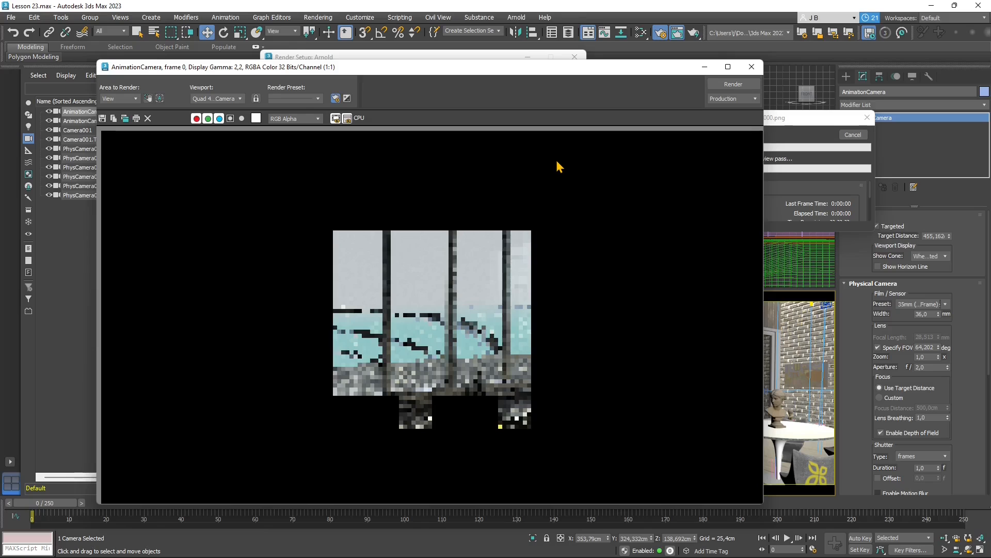
click(867, 117)
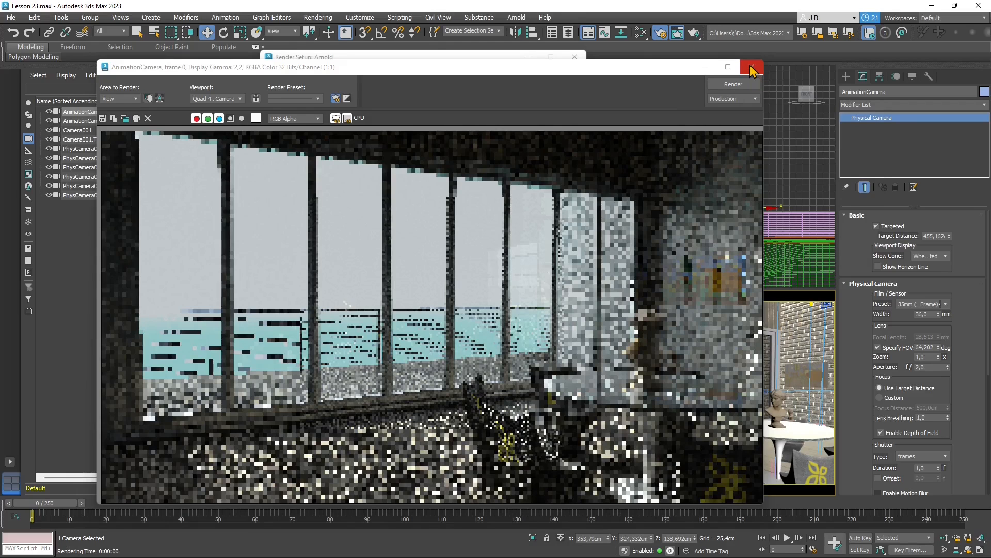
click(752, 70)
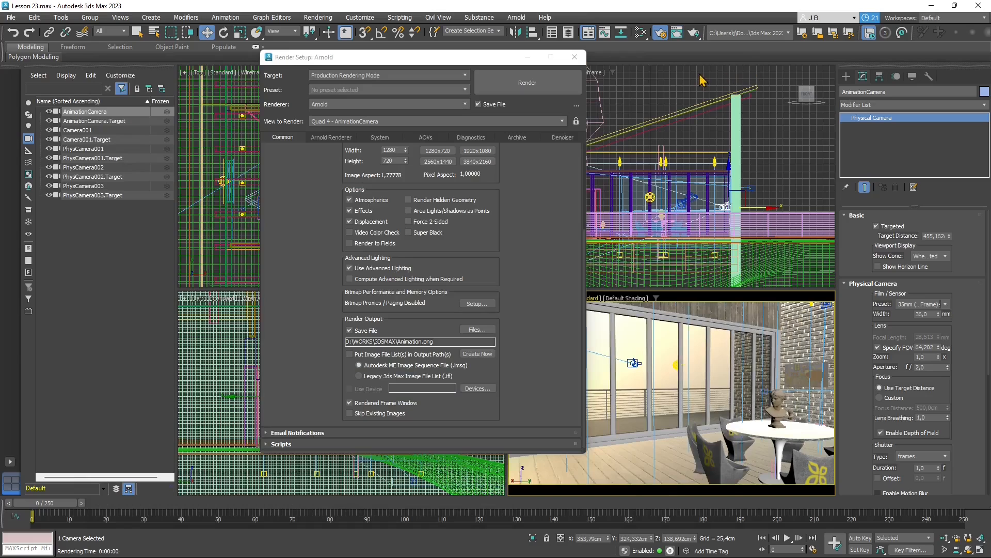
click(574, 57)
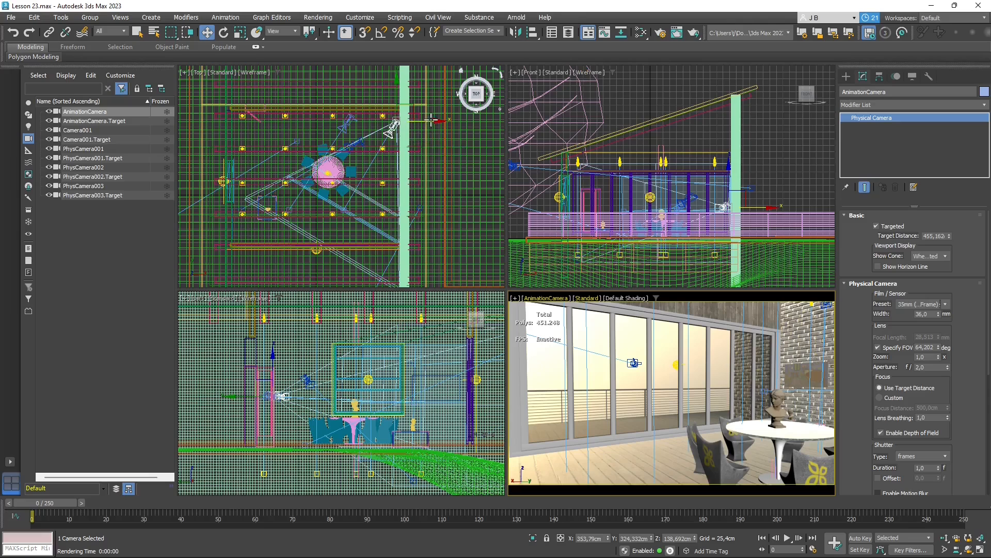
- Move the AnimationCamera target onto the centre of the round table in the Top view
scroll(387, 124, up, 5)
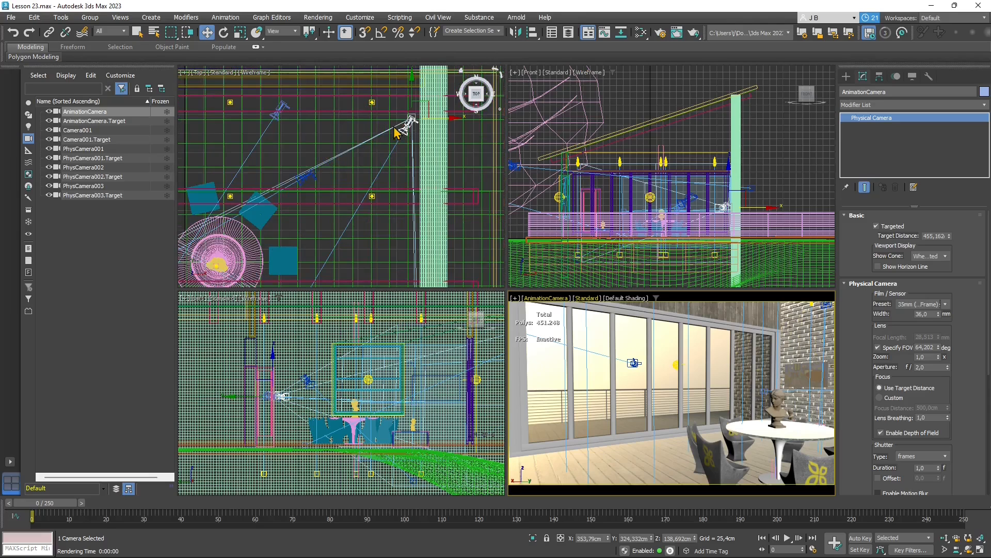
scroll(398, 133, down, 3)
scroll(330, 199, down, 2)
scroll(327, 231, up, 5)
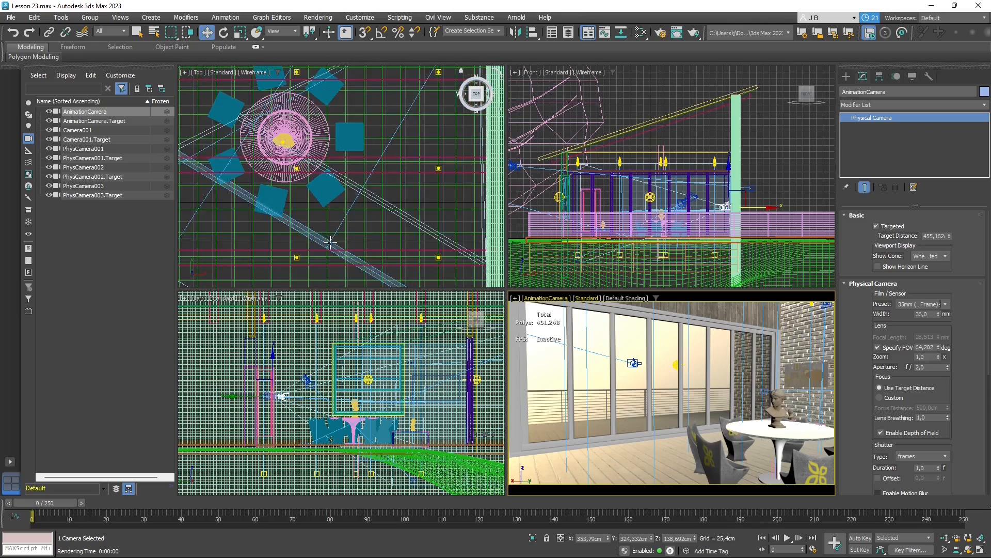
click(330, 242)
drag(347, 230, 305, 128)
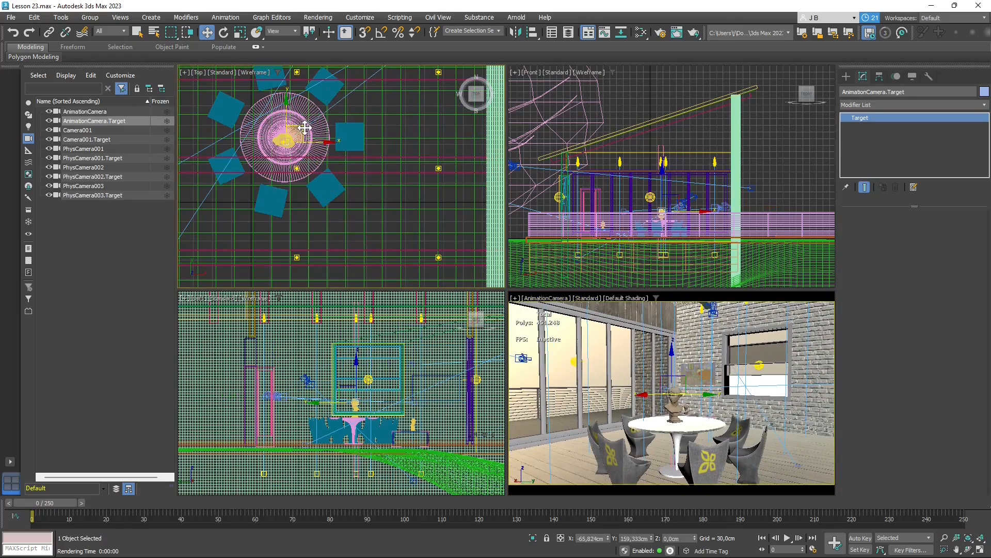
- Enable Auto Key, go to frame 100, and move AnimationCamera beside the table to about X 130 cm, Y 199 cm in the Top view
click(79, 113)
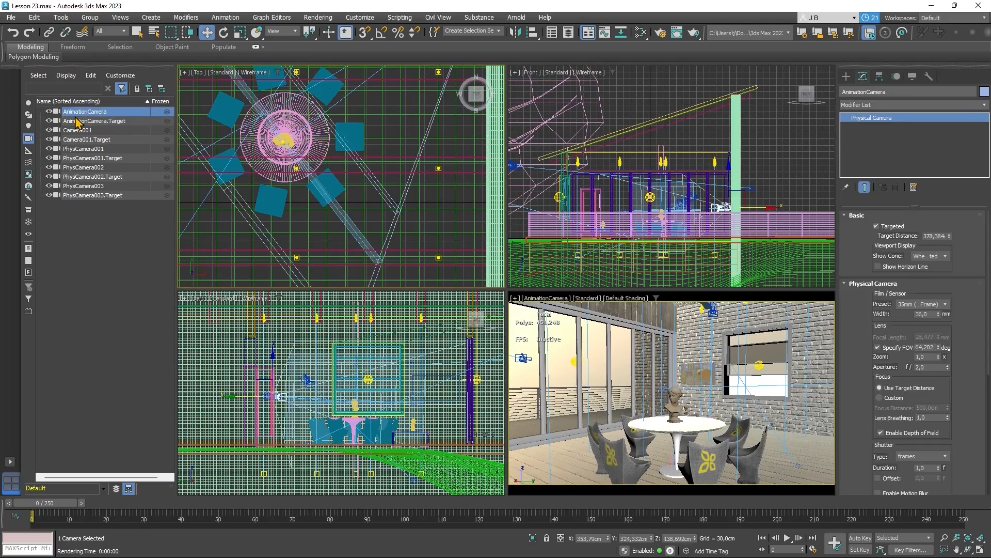
scroll(388, 222, down, 4)
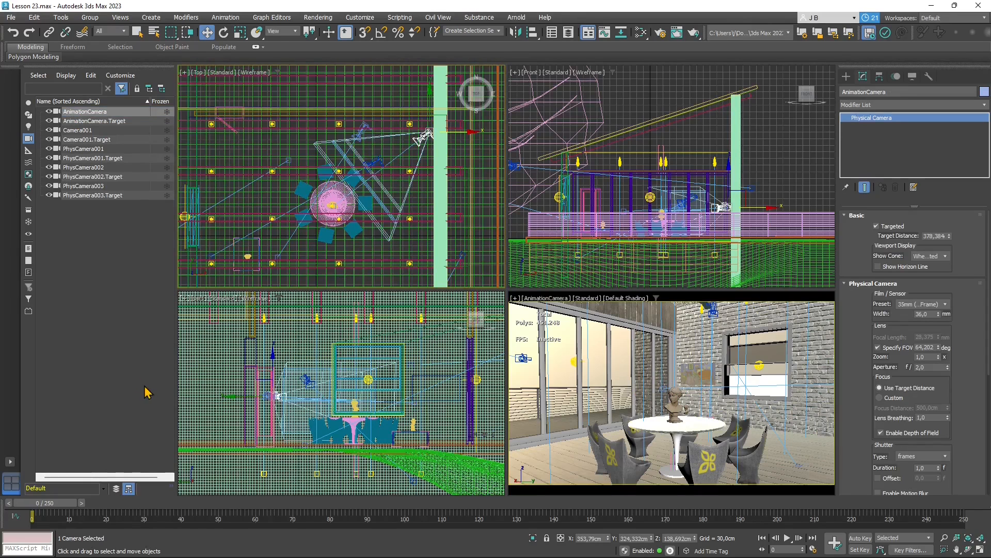
click(857, 538)
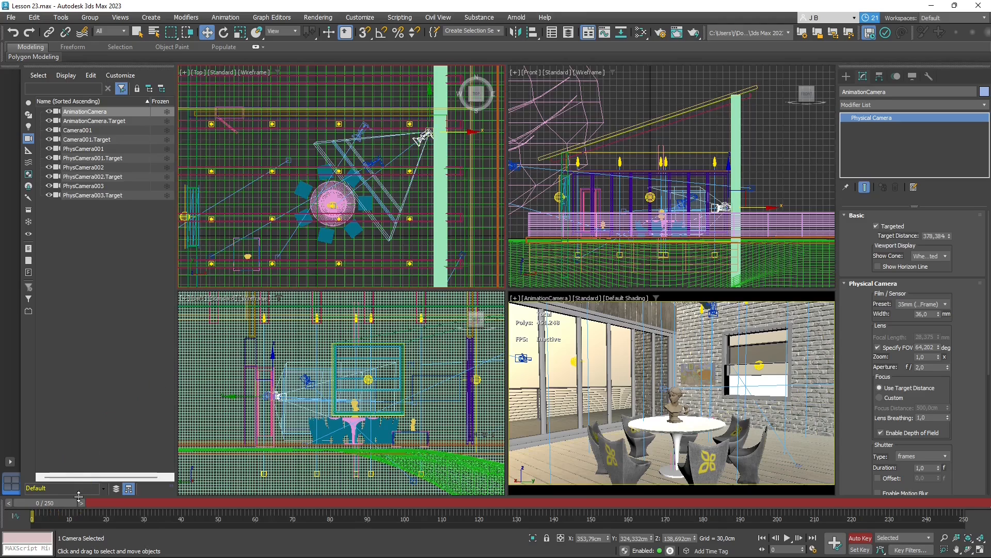
drag(60, 504, 423, 510)
key(w)
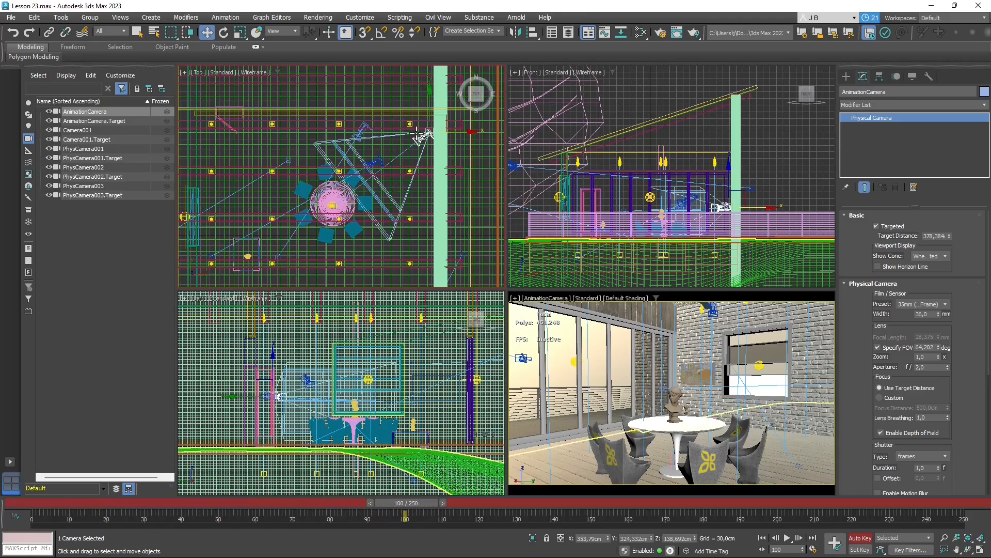
drag(464, 129, 414, 134)
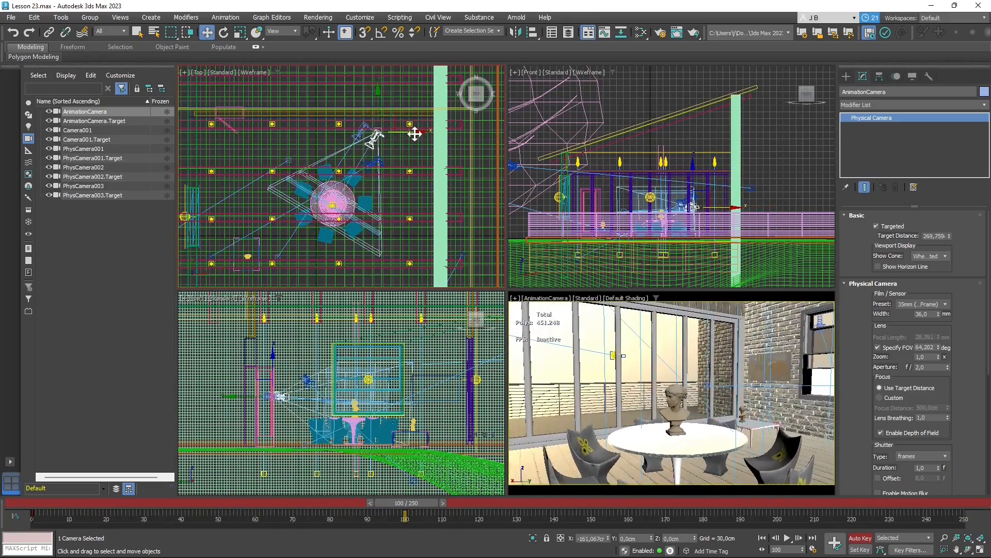
scroll(388, 126, up, 2)
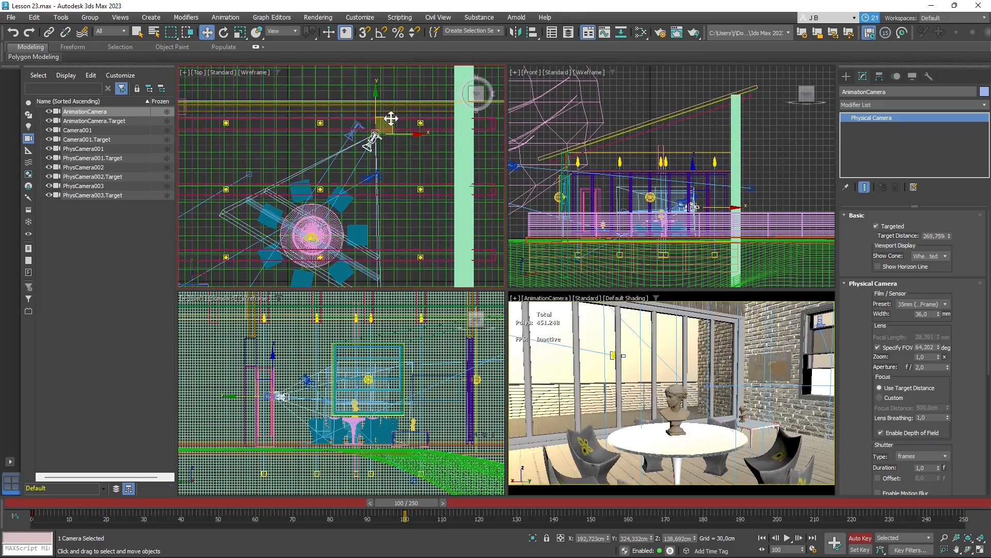
drag(391, 118, 361, 177)
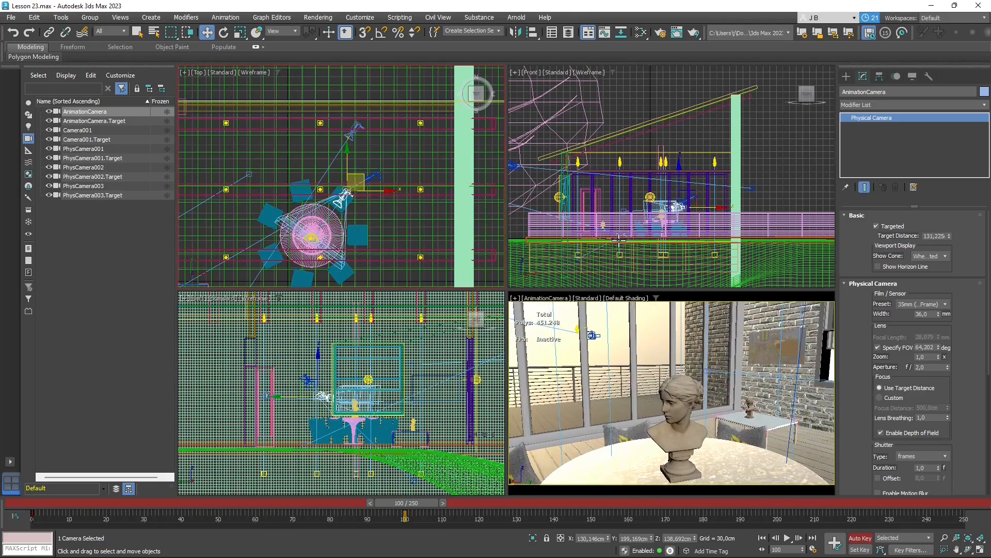
- Lower AnimationCamera at frame 100 to a height of about 120 cm and frame the bust in its view
scroll(312, 387, up, 8)
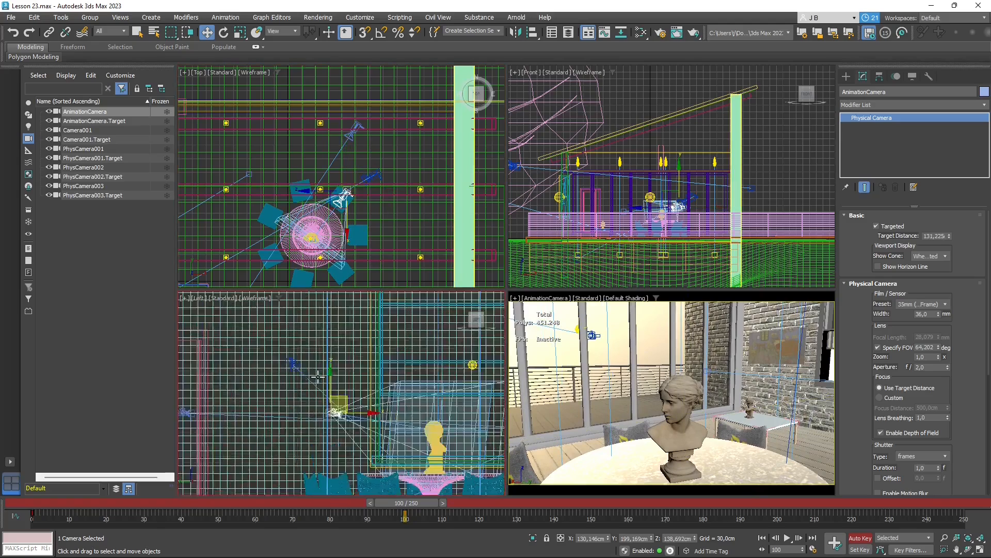
drag(335, 392, 339, 406)
middle_drag(670, 394, 668, 374)
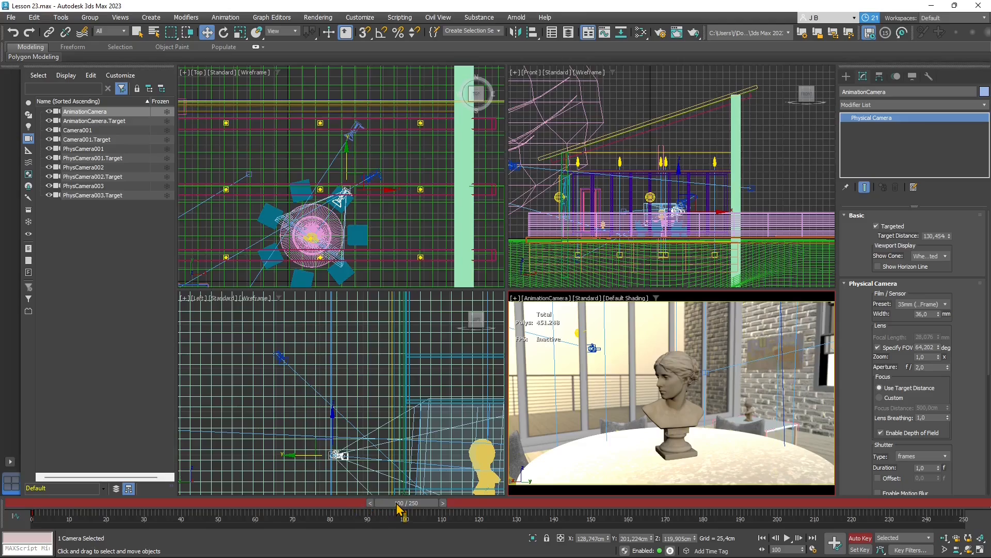
- Turn off Auto Key, play the camera animation from frame 0, and return to frame 0
drag(400, 509, 55, 511)
key(w)
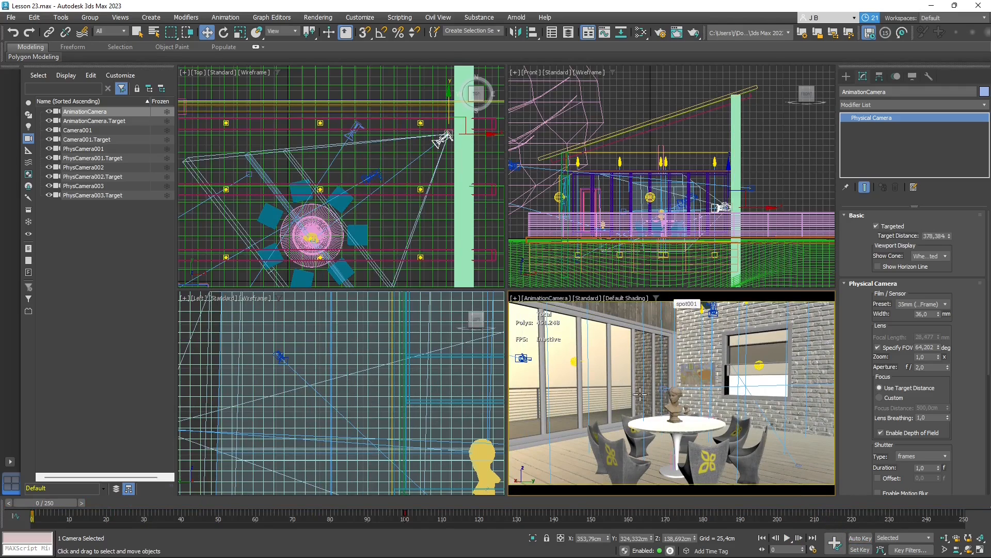
click(787, 537)
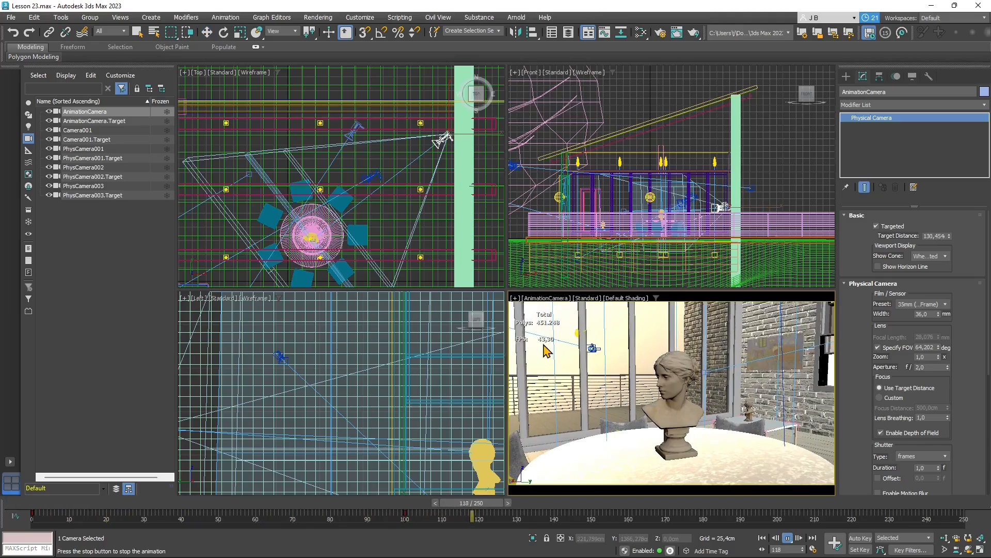
drag(576, 505, 16, 504)
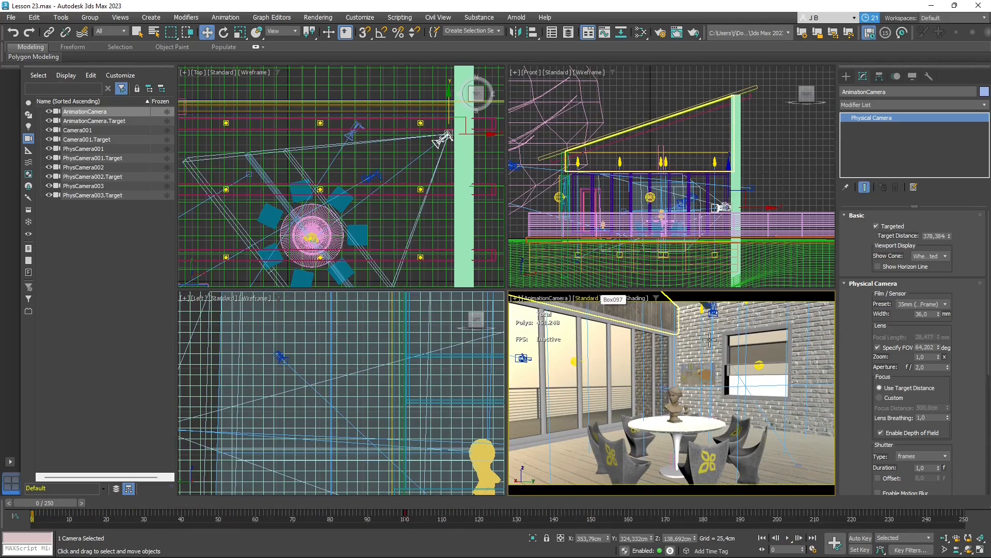
- Set the AnimationCamera viewport to Performance mode, play the camera animation again, and return to frame 0
click(592, 301)
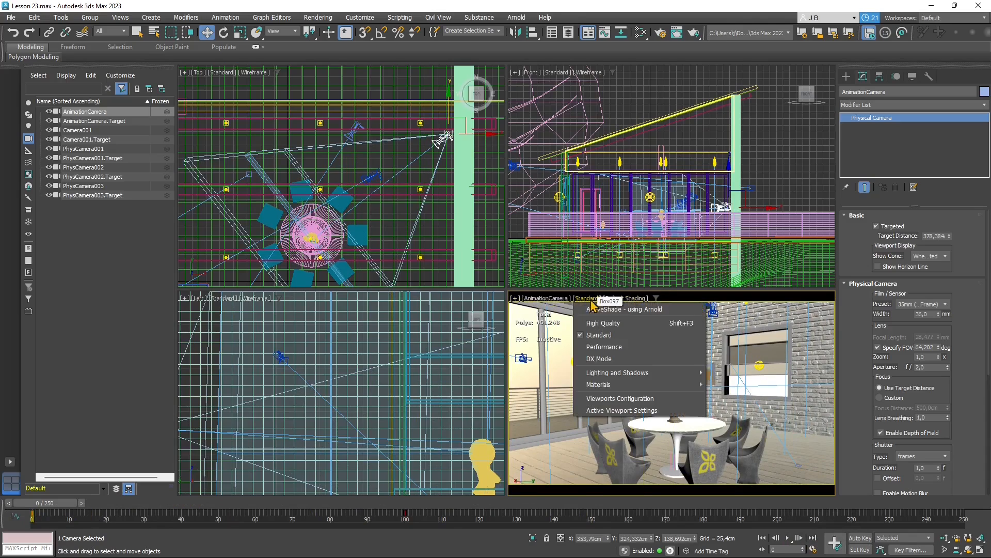
click(606, 346)
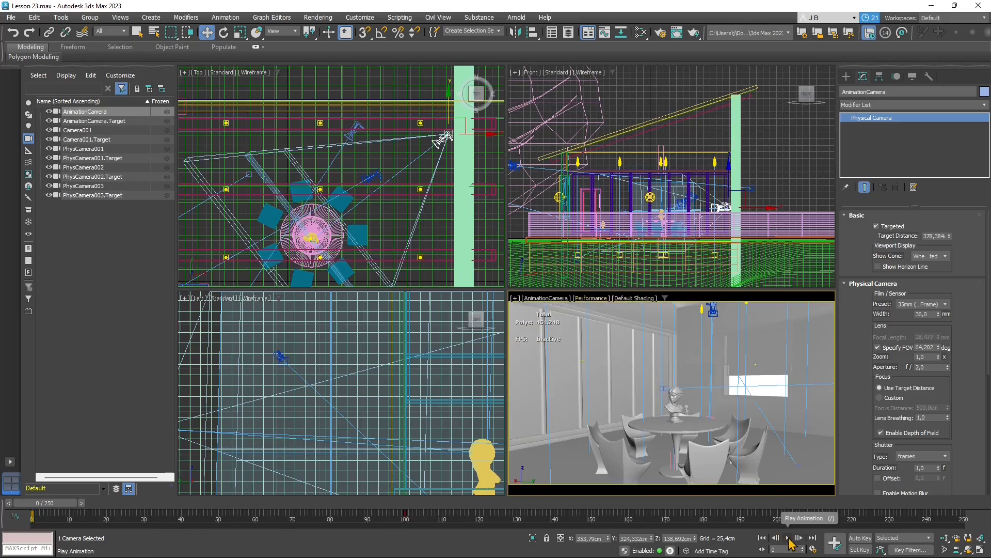
click(789, 539)
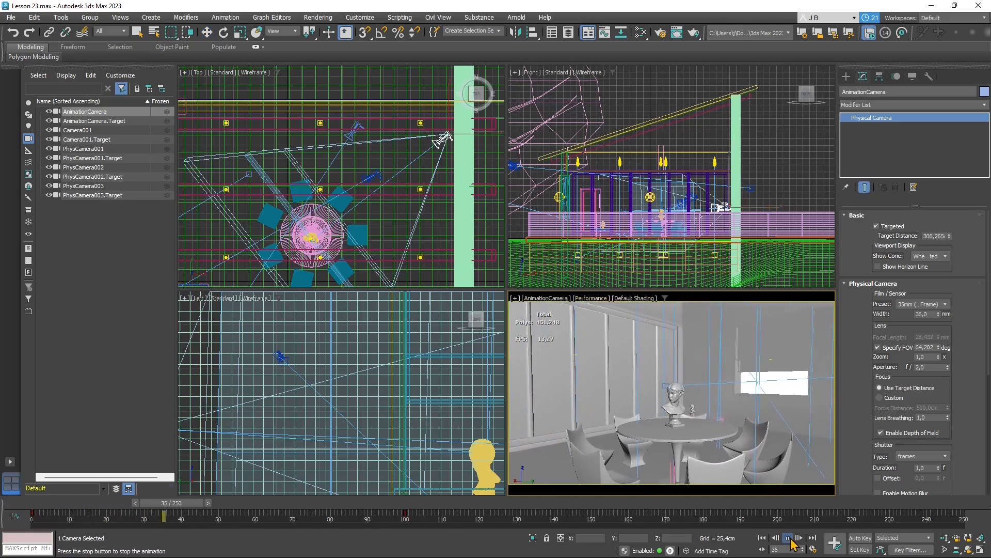
click(789, 538)
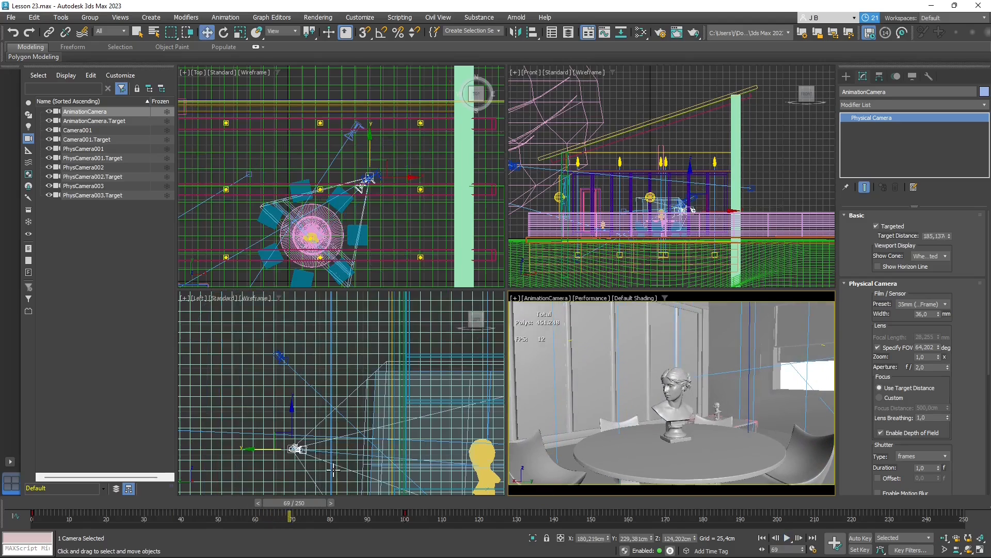
drag(310, 504, 56, 493)
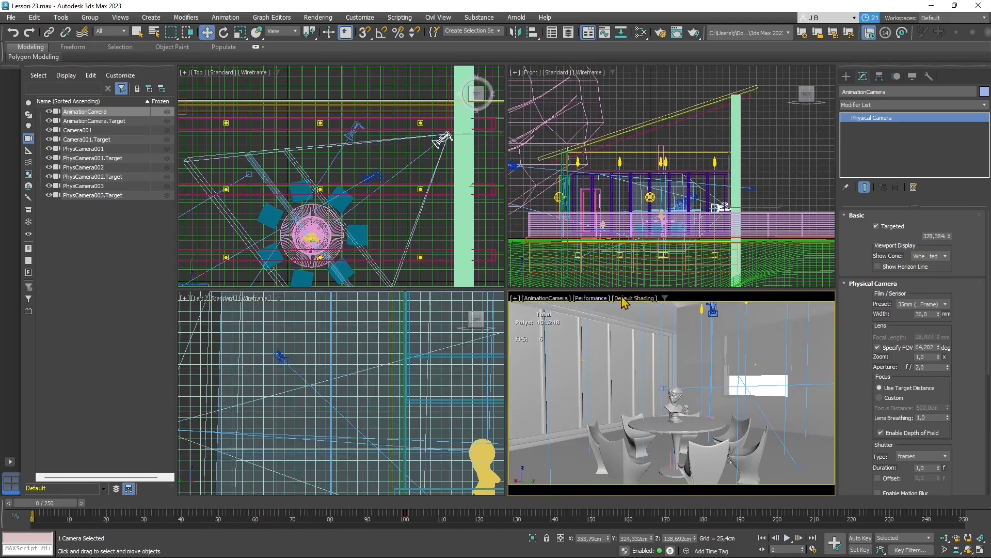
- Examine the display performance settings in Viewports Configuration and the material display options of the AnimationCamera viewport
click(600, 299)
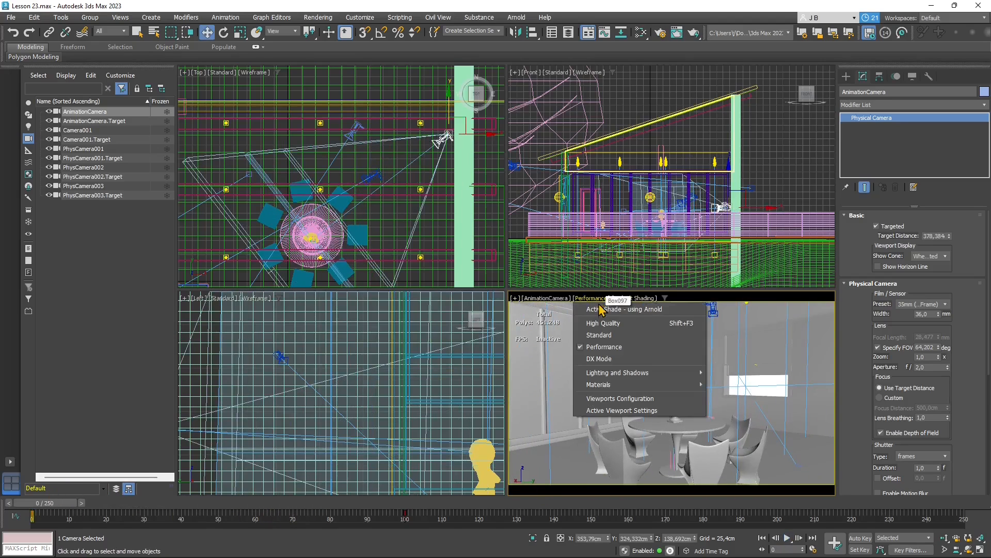
mouse_move(597, 375)
click(601, 398)
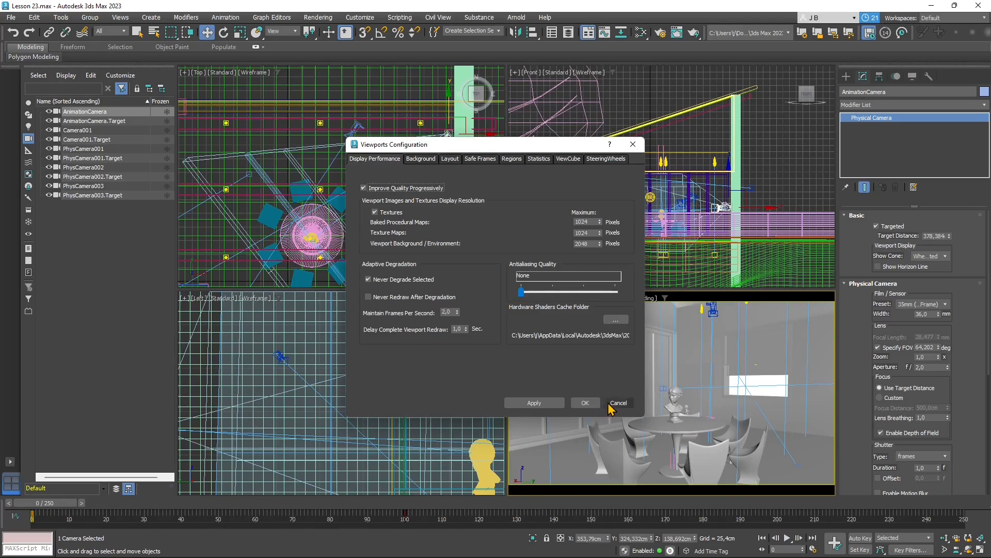
click(607, 403)
click(592, 300)
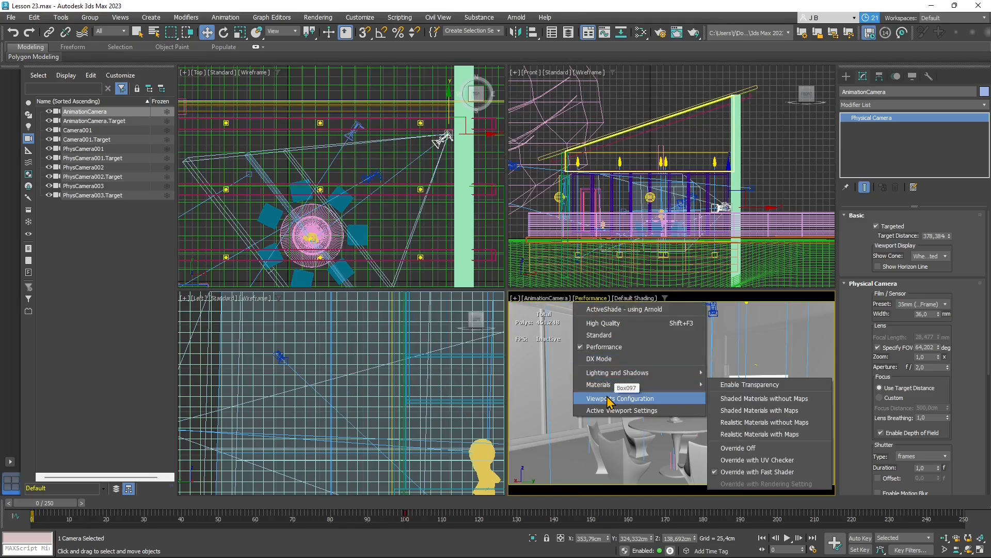
click(566, 301)
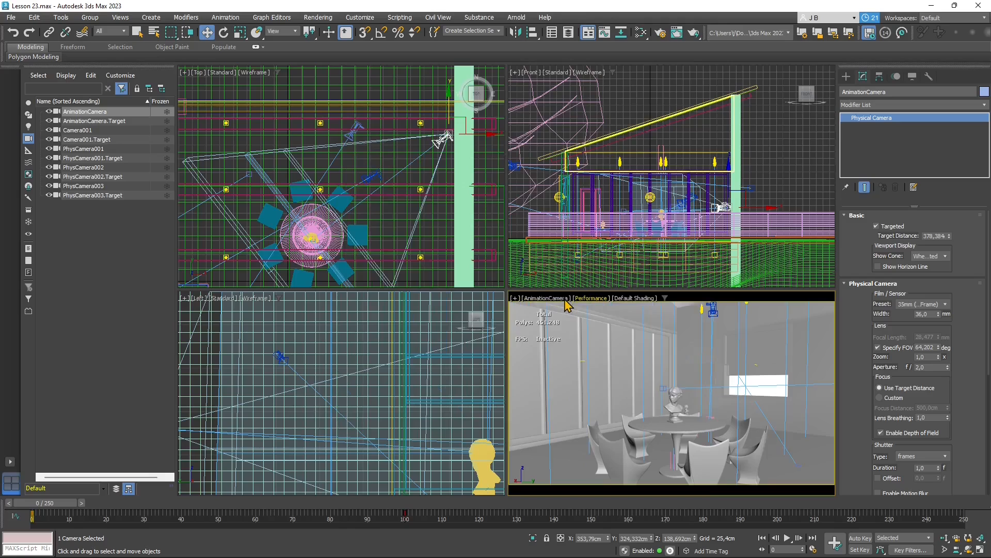
- Switch the AnimationCamera viewport to Flat Color shading and Standard mode, play the animation, and return to frame 0
click(635, 303)
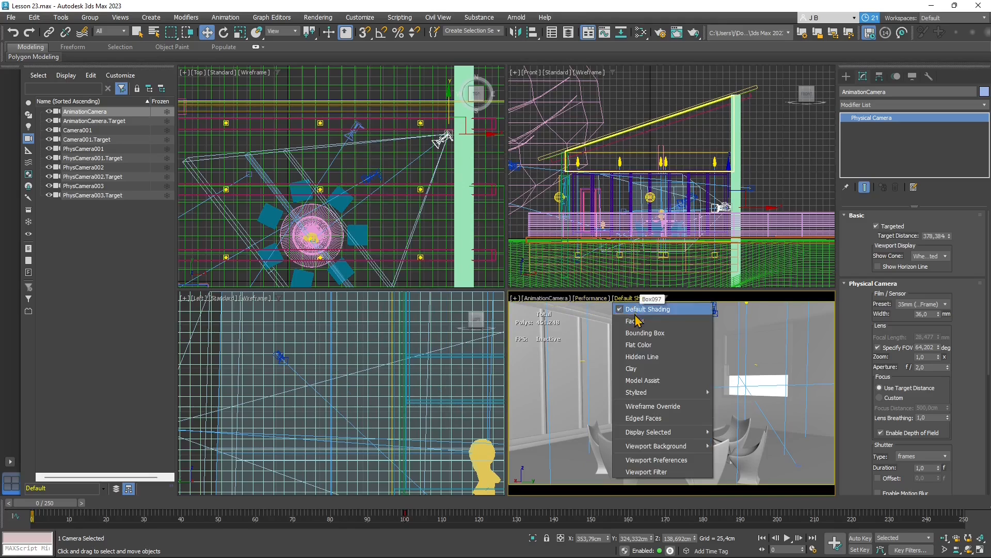
click(641, 345)
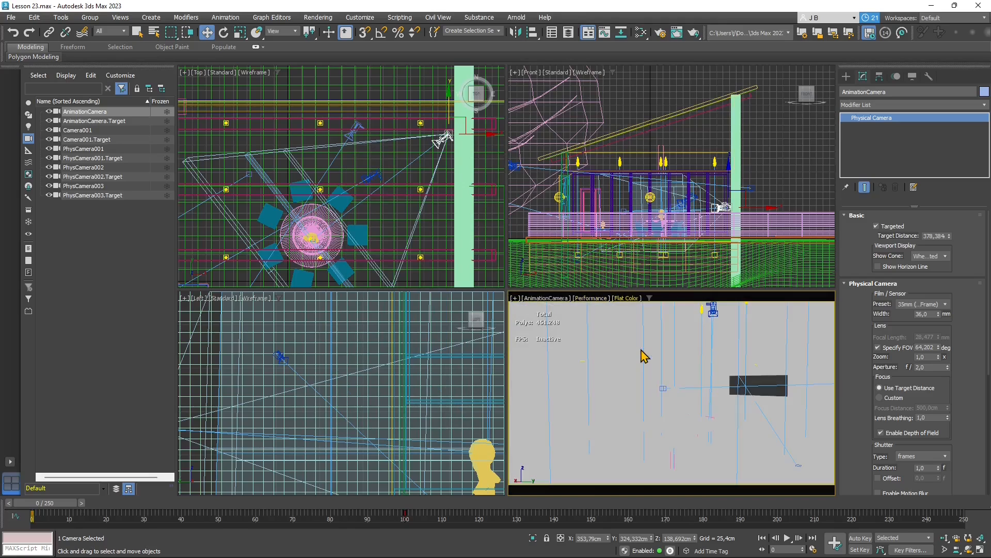
click(598, 307)
click(607, 337)
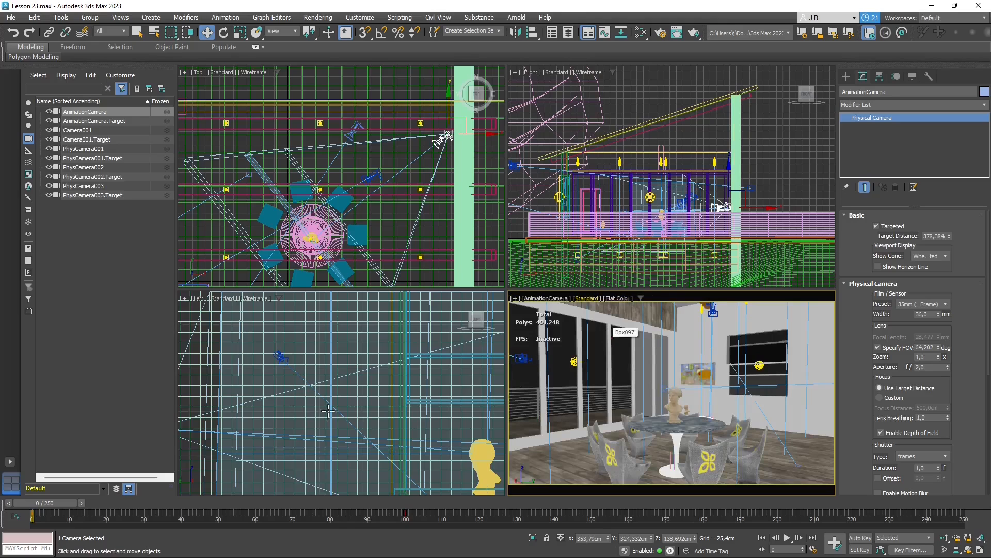
click(787, 538)
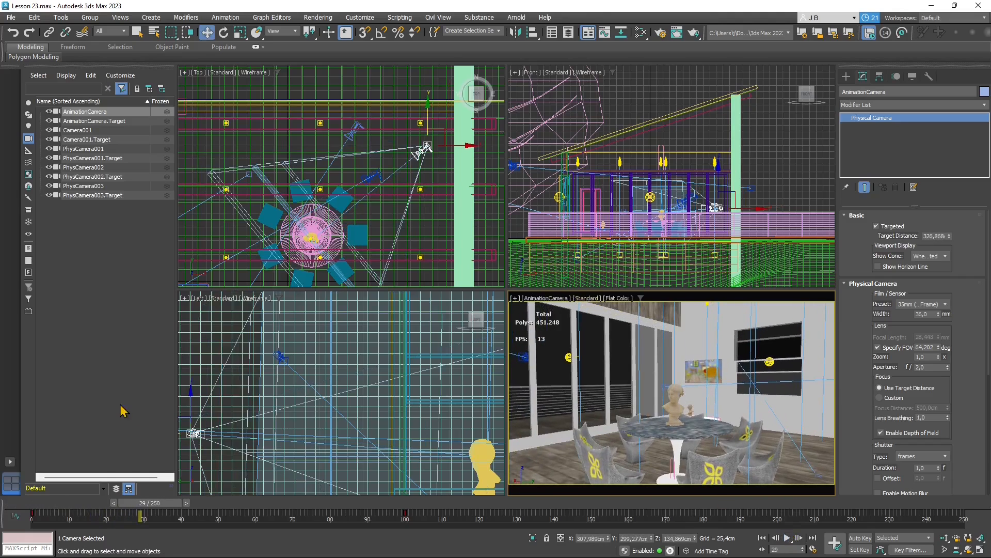
drag(147, 503, 46, 503)
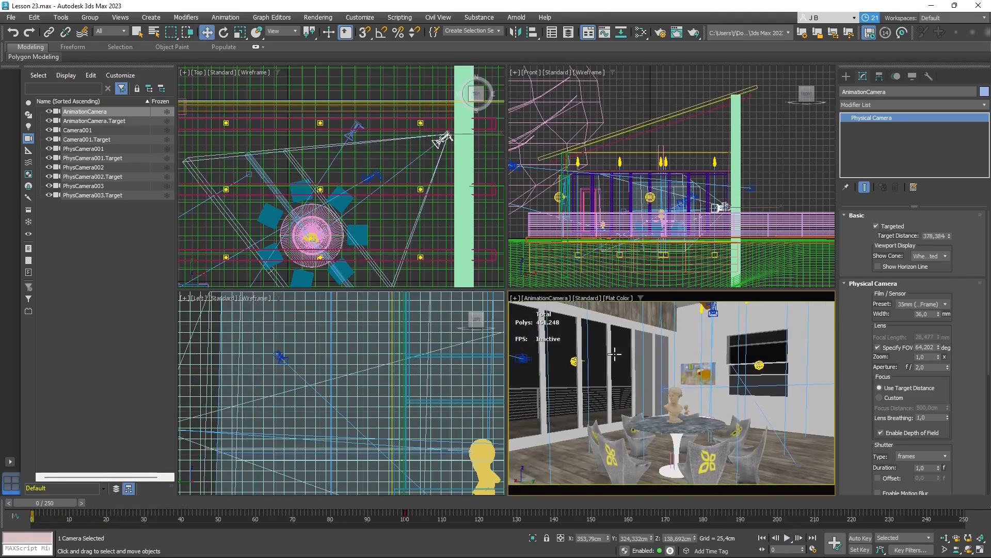
- Apply Wireframe Override to the AnimationCamera viewport, play the camera animation, and return to frame 0
click(609, 299)
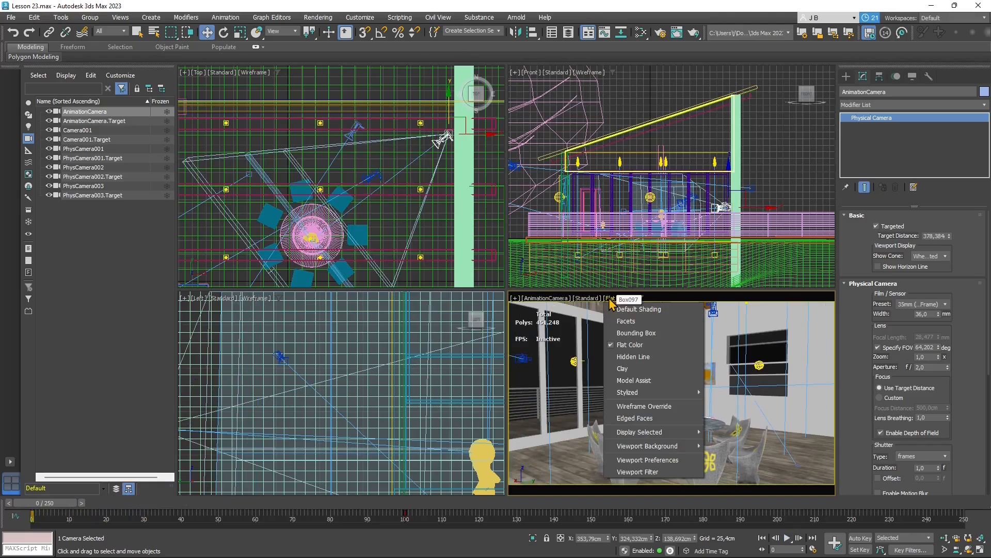
click(623, 407)
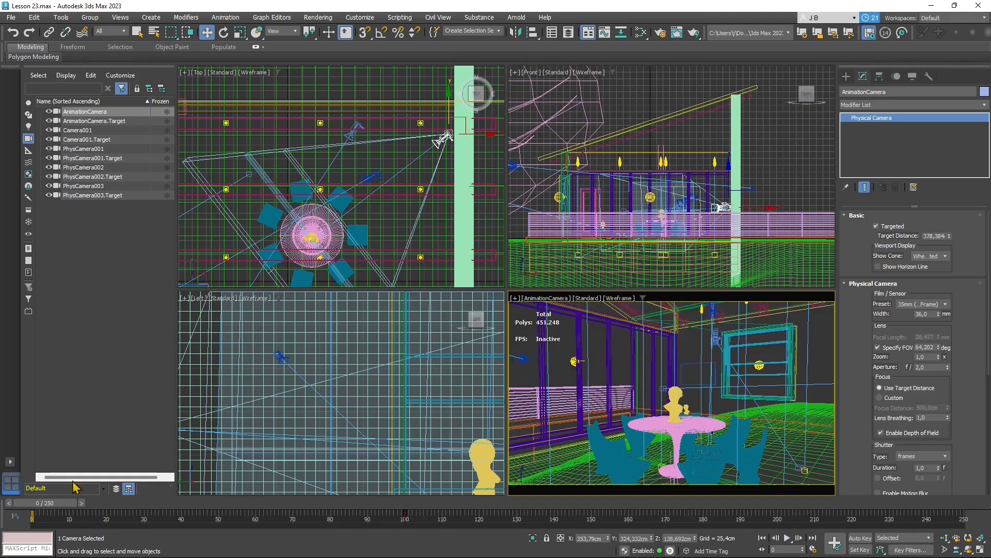
click(787, 537)
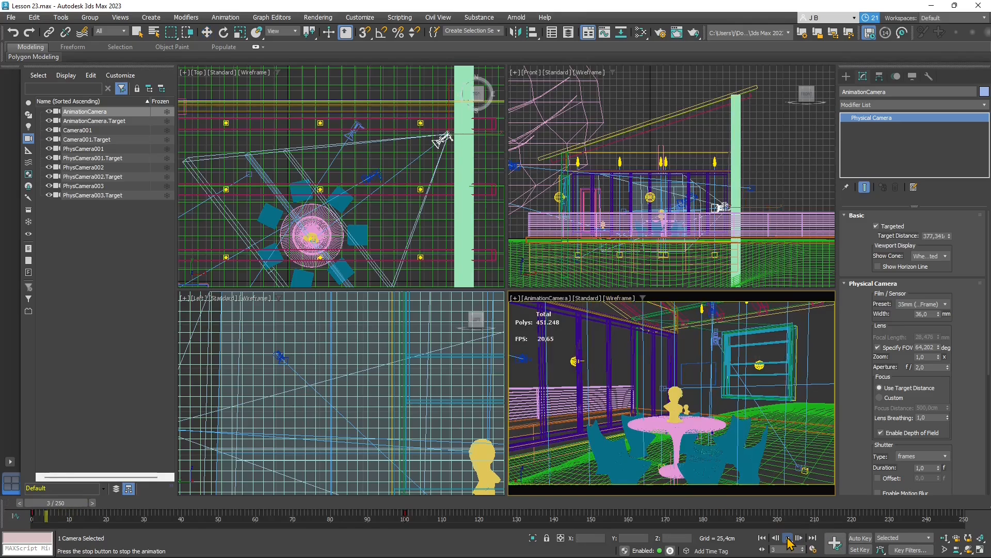
click(788, 538)
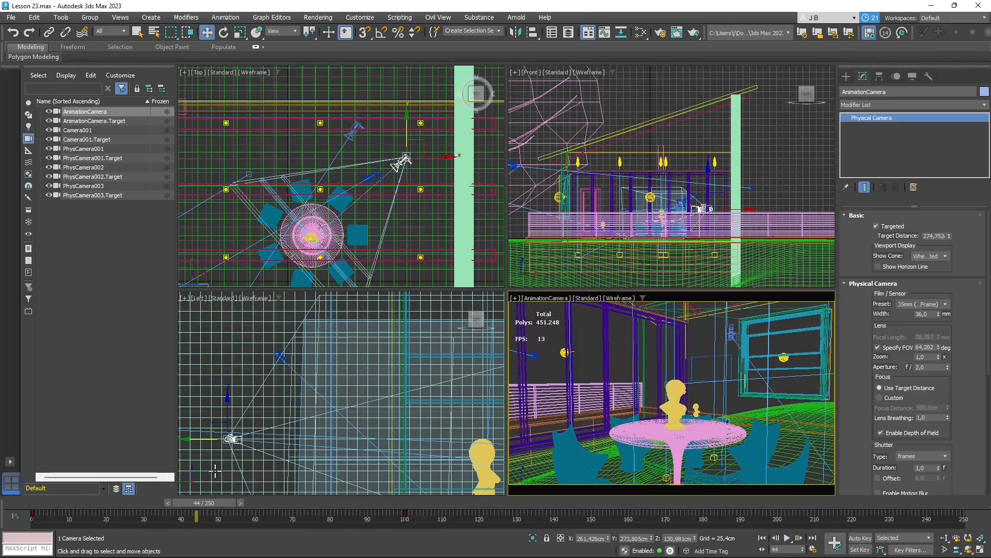
drag(208, 505, 32, 504)
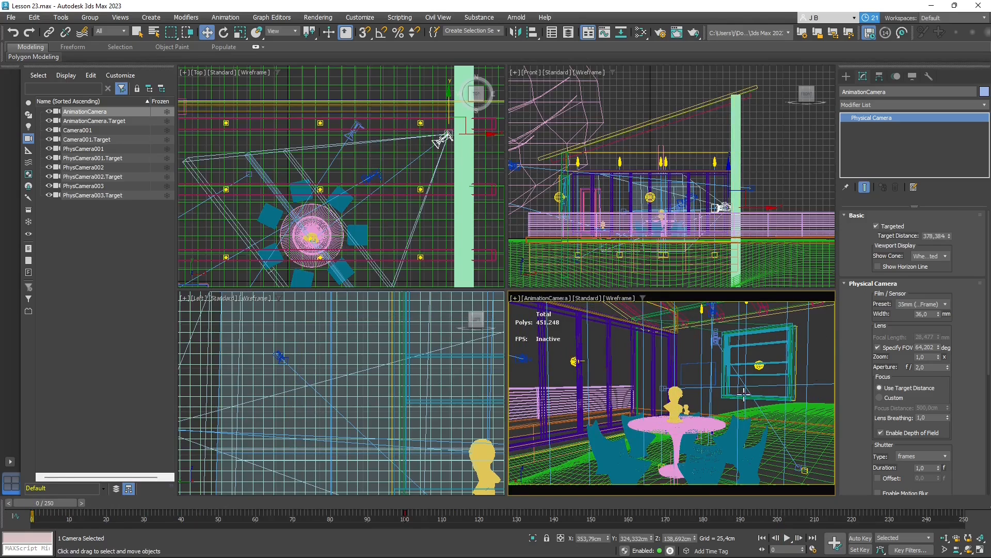
- Display the AnimationCamera viewport as Bounding Box, play the camera animation, and return to frame 0
click(615, 299)
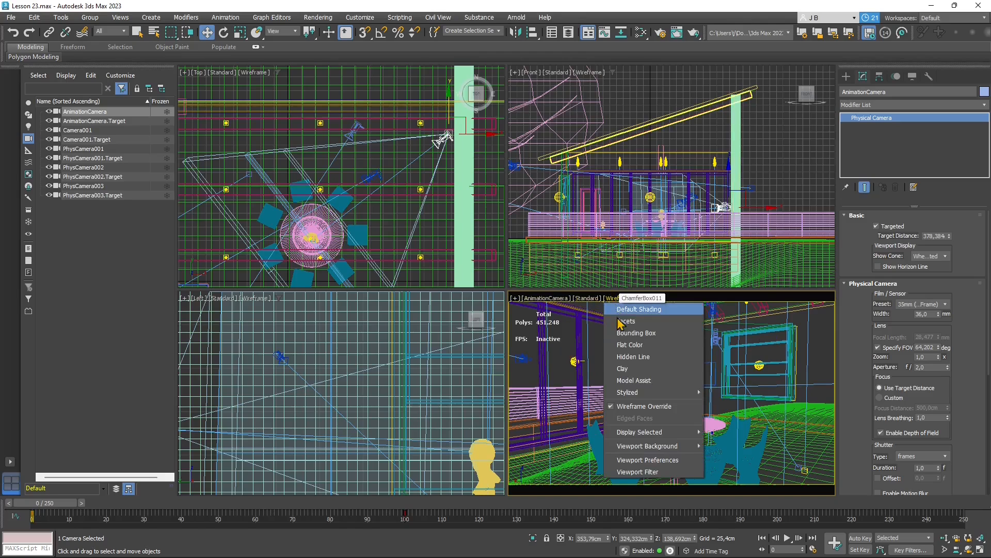
click(639, 333)
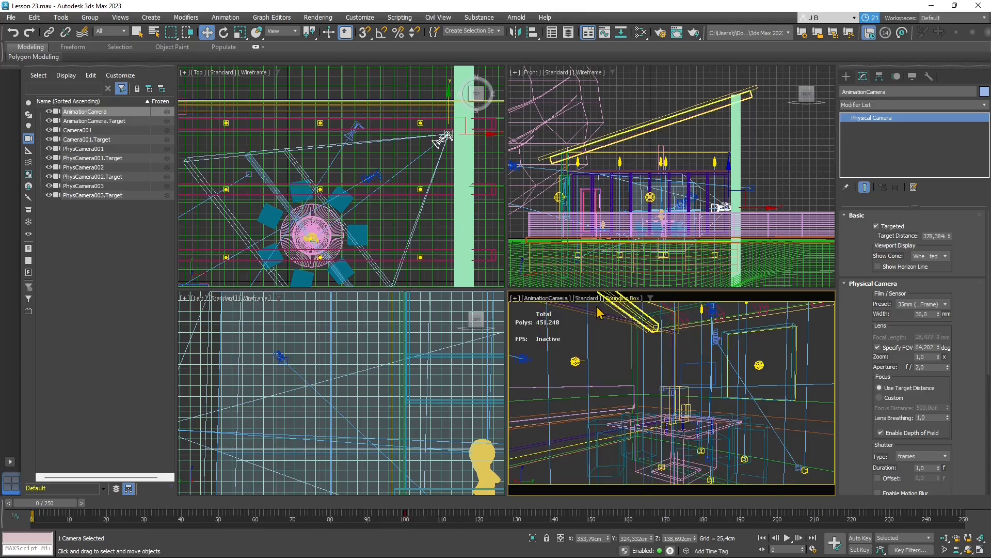
click(788, 538)
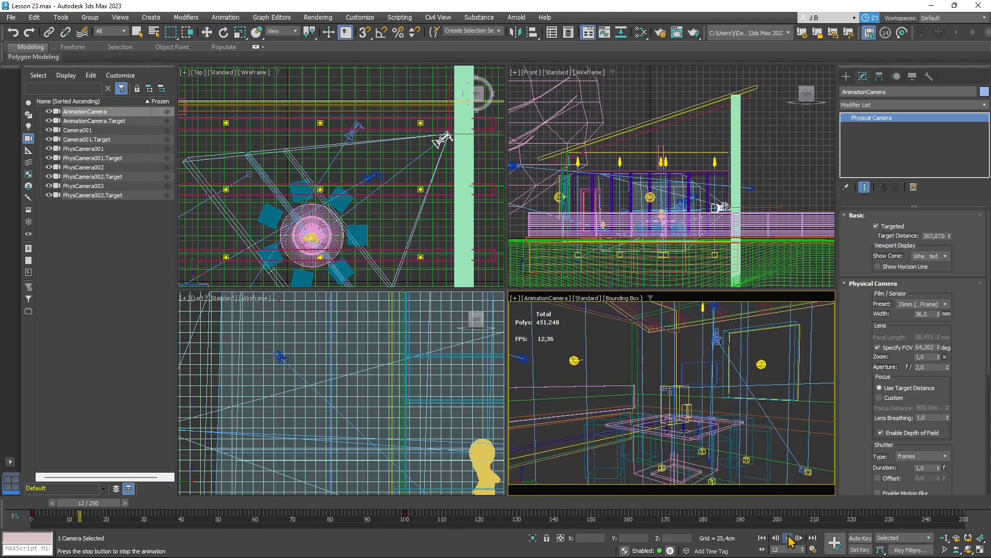
click(788, 538)
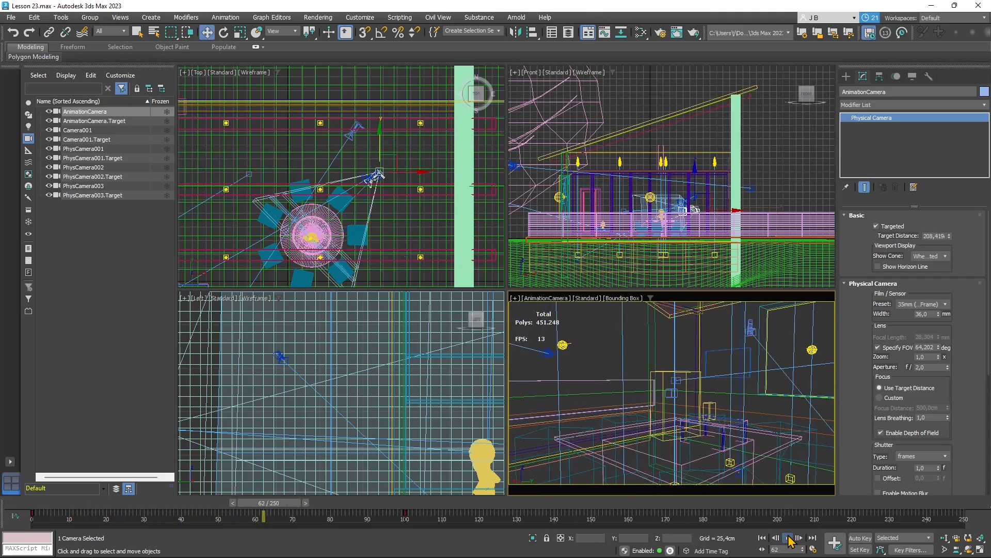
drag(268, 511, 32, 514)
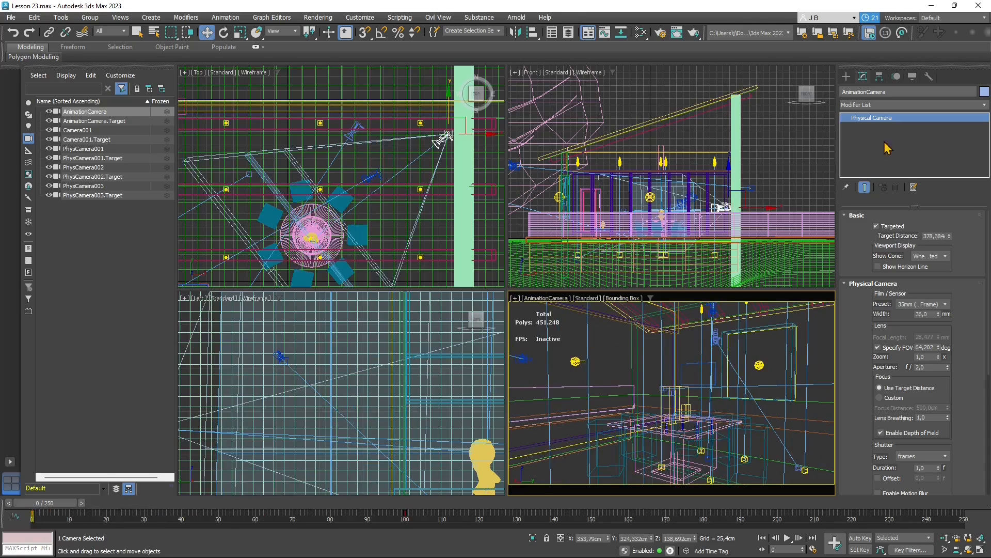
- Hide every object category except Geometry: Cameras, Lights, Shapes, Helpers, Space Warps, Particle Systems and Bone Objects
click(913, 76)
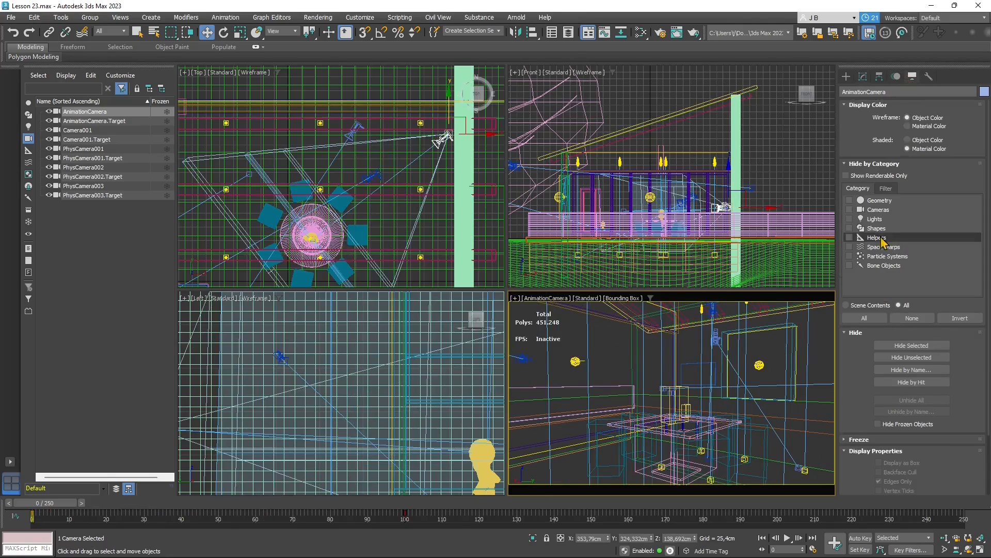
click(849, 219)
click(850, 209)
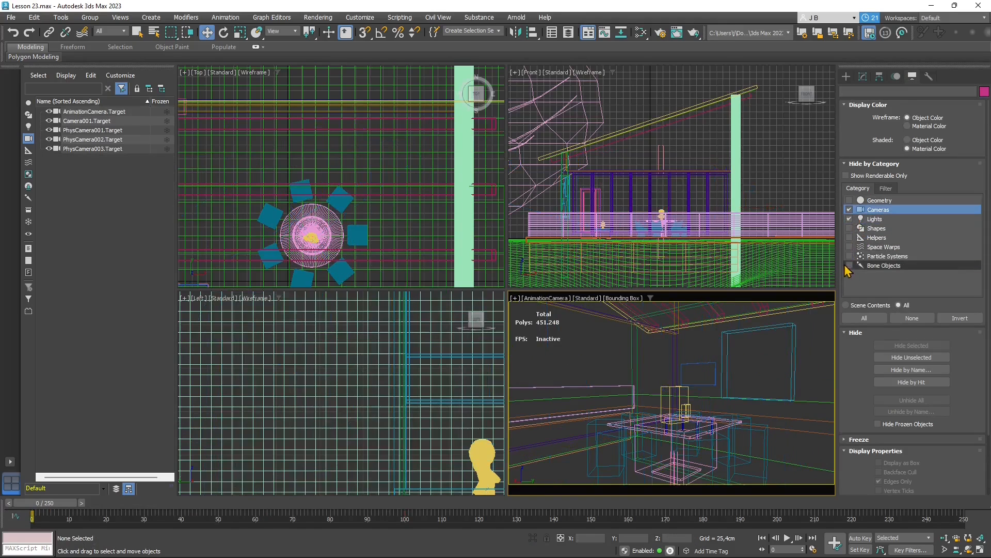
click(850, 237)
click(849, 256)
click(849, 265)
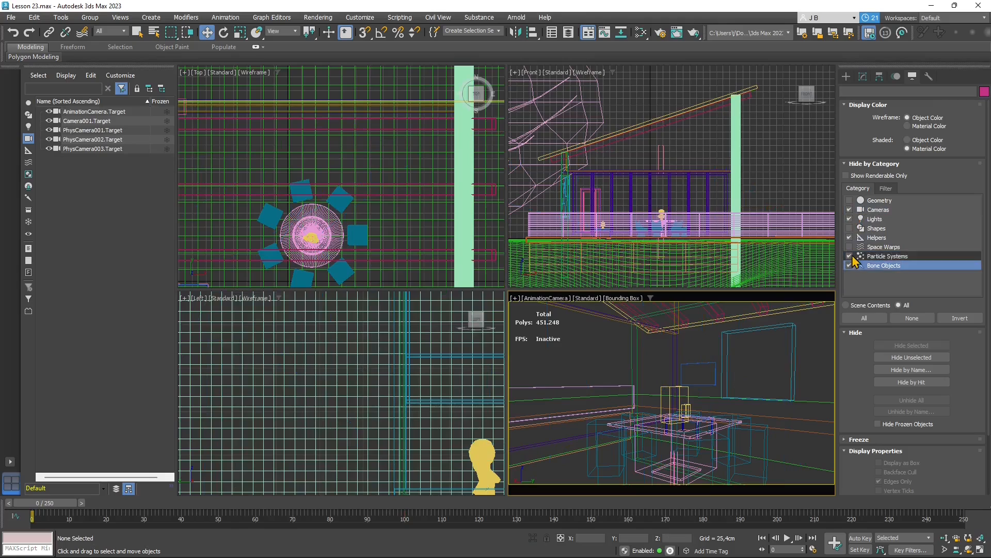
click(850, 247)
click(850, 228)
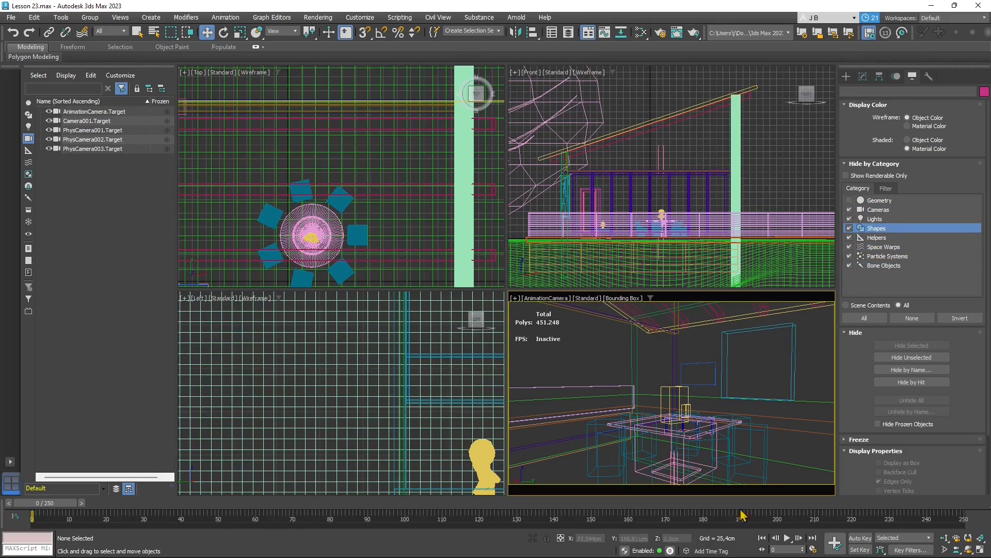
- Play the camera animation with only geometry displayed and return to frame 0
click(787, 537)
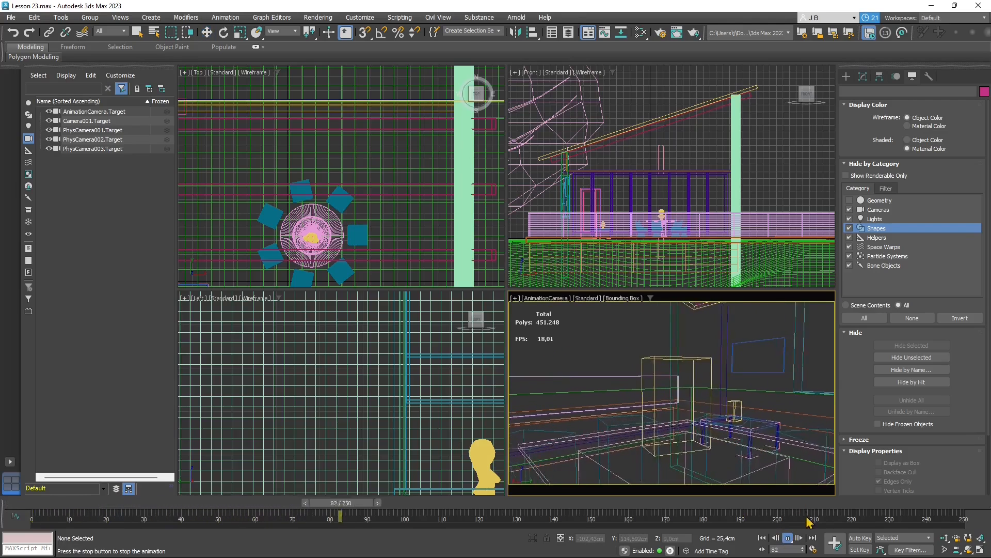
click(787, 538)
drag(385, 504, 1, 493)
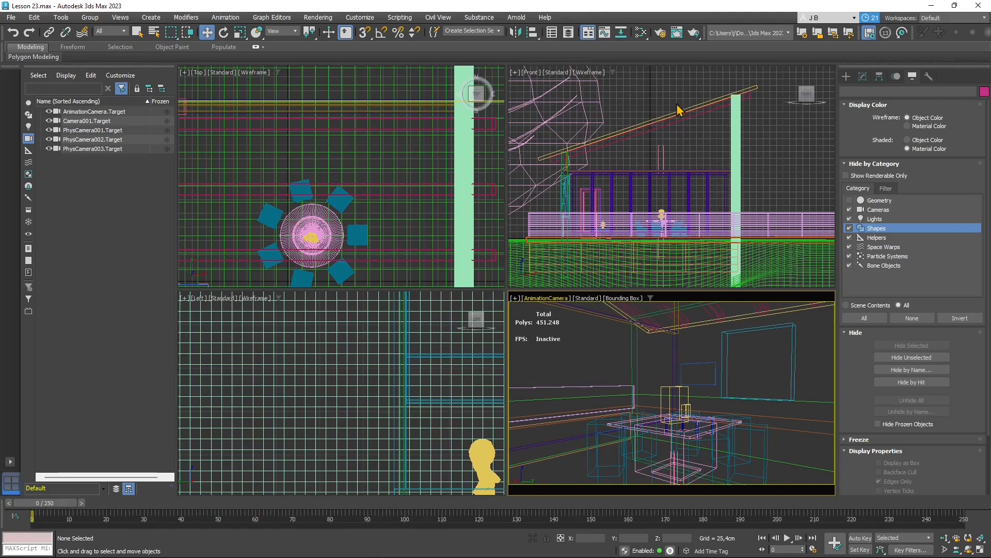
click(623, 298)
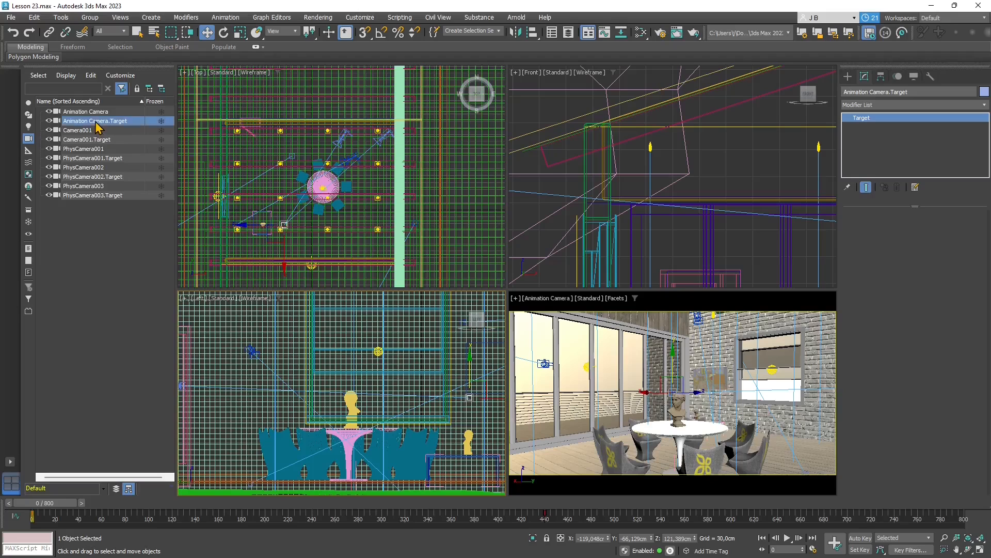
- Filter the Scene Explorer to list only cameras and select Animation Camera.Target
click(76, 121)
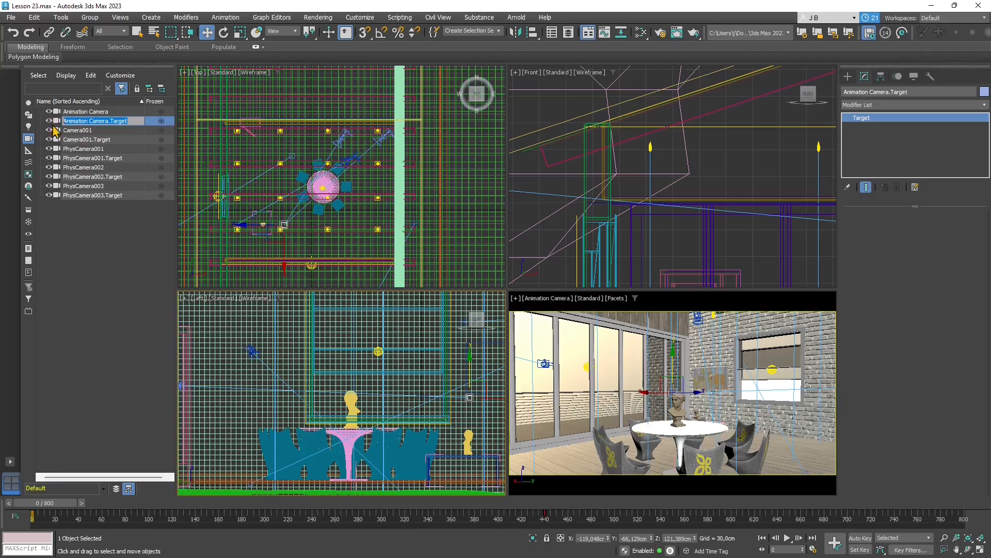
click(28, 261)
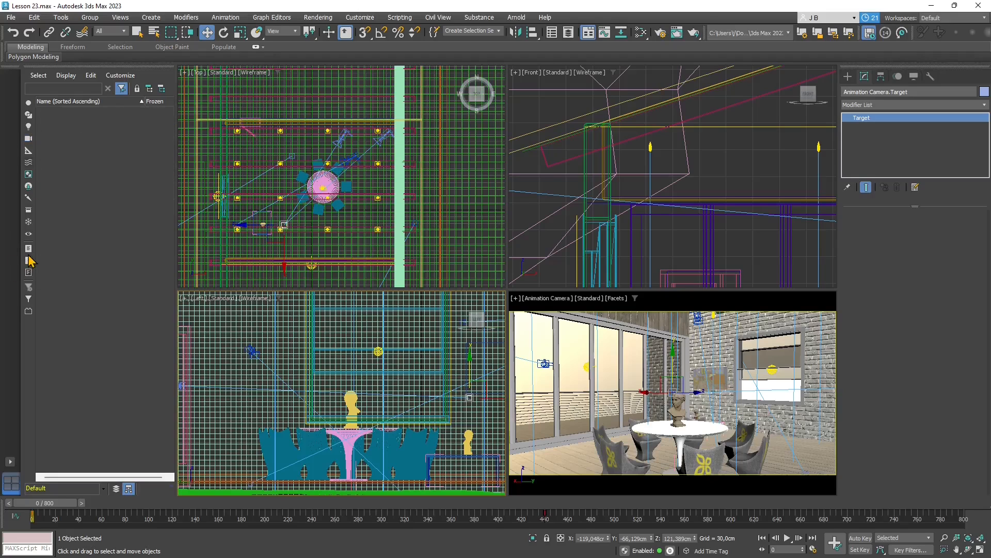
click(28, 272)
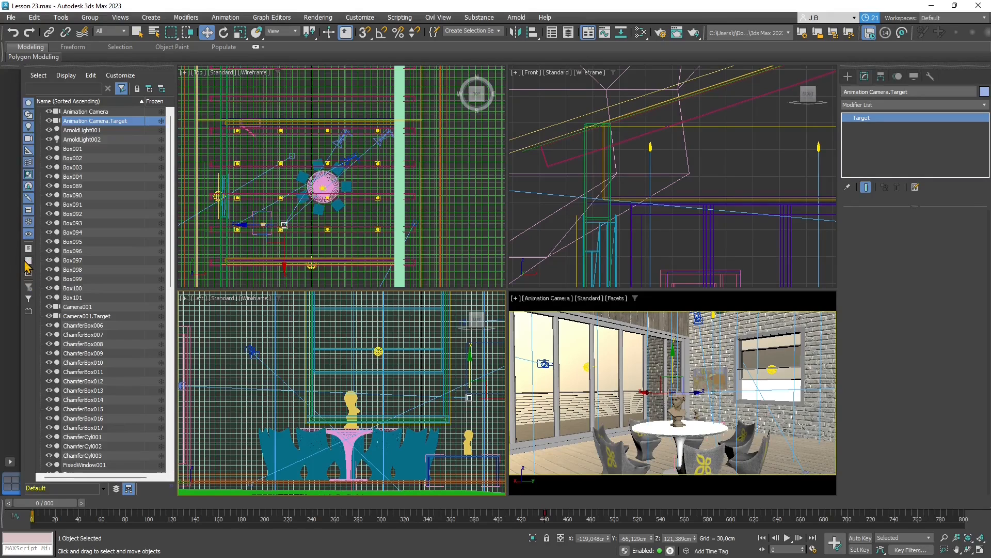
click(29, 262)
click(30, 272)
click(28, 261)
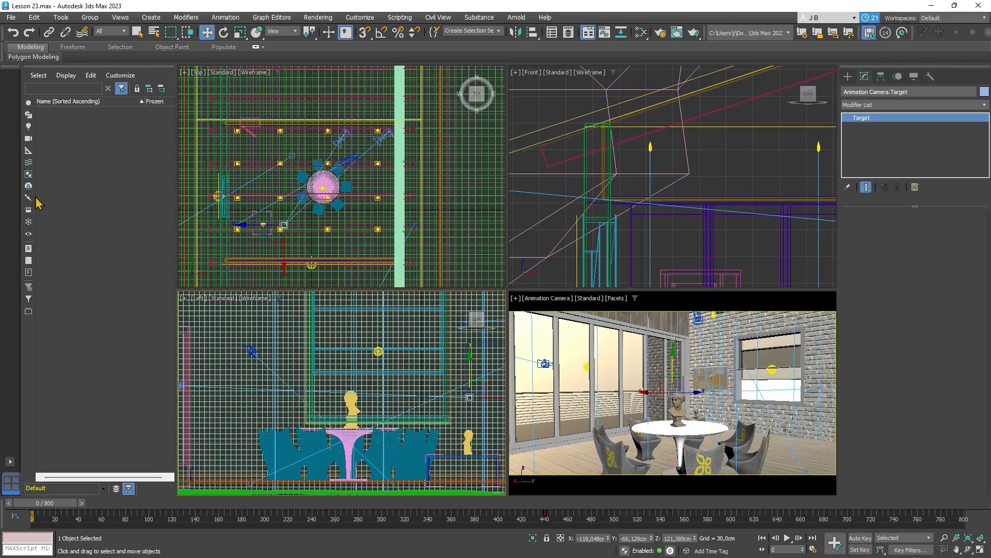
click(29, 138)
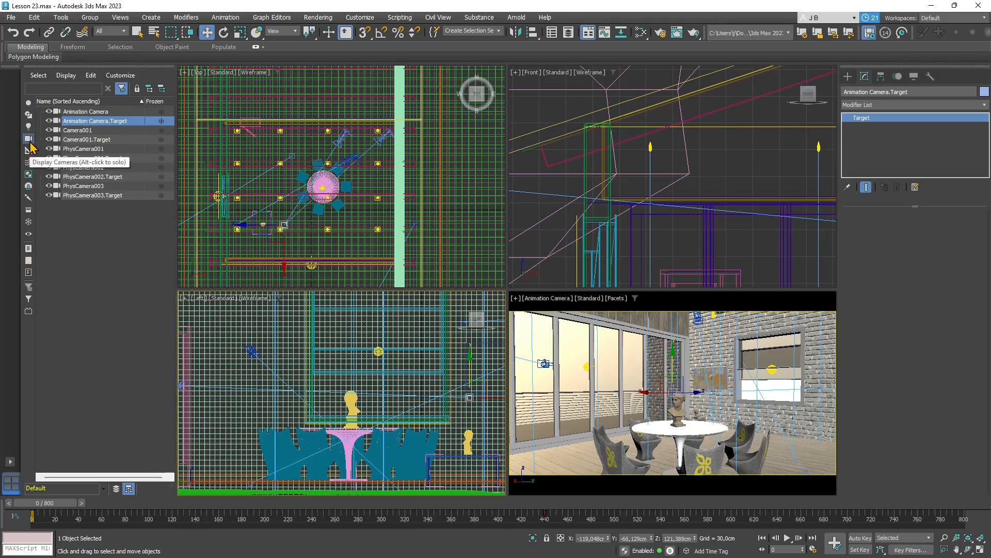
click(105, 121)
click(99, 131)
click(100, 121)
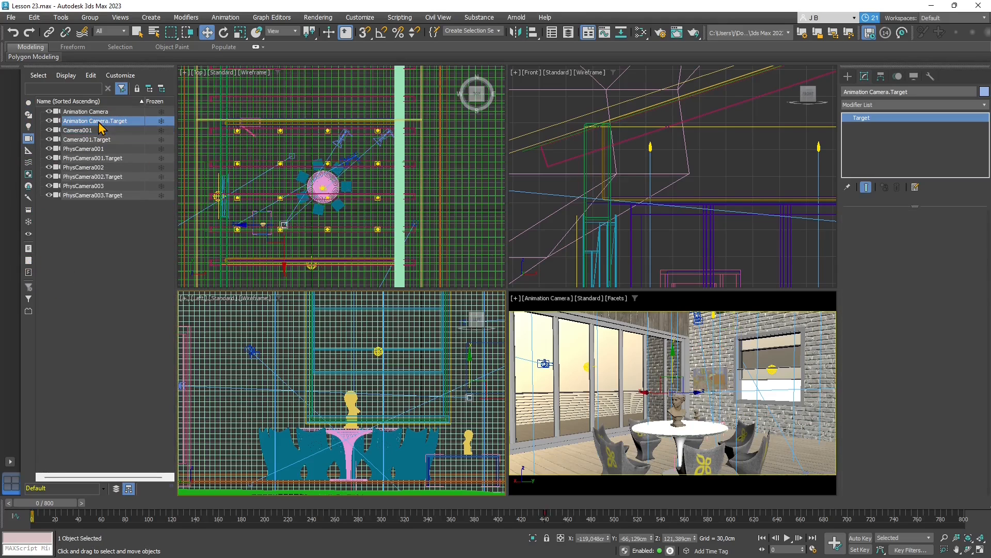
- Move Animation Camera.Target at frame 0 in the Top view to about X 199 cm, Y -408 cm, toward the glass doors
scroll(338, 226, up, 5)
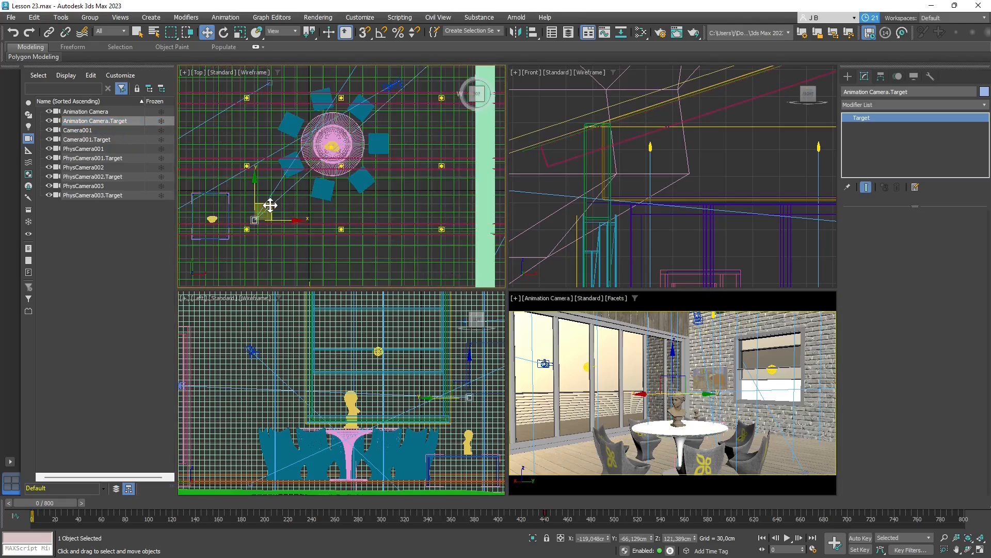
drag(283, 199, 454, 198)
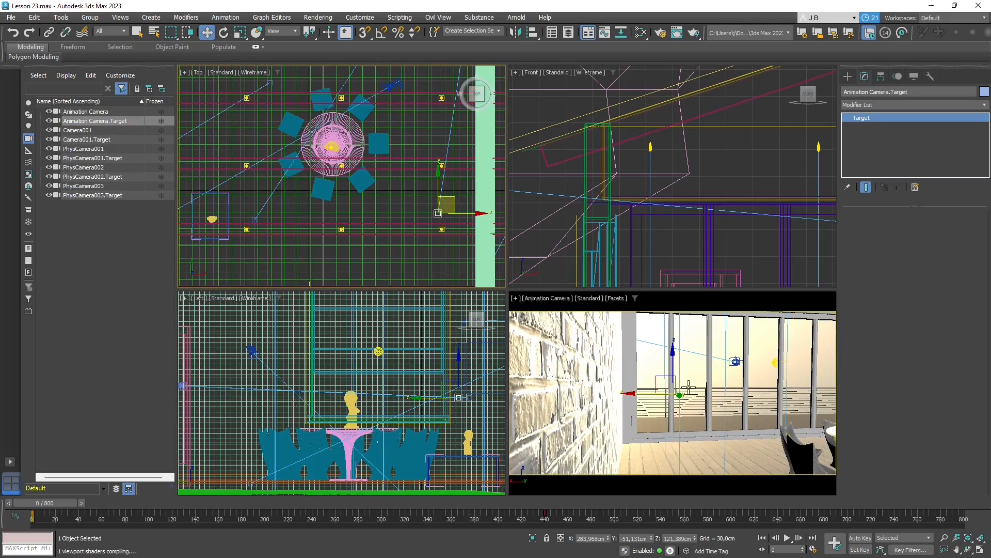
middle_drag(414, 220, 361, 232)
drag(398, 215, 389, 236)
scroll(415, 180, down, 3)
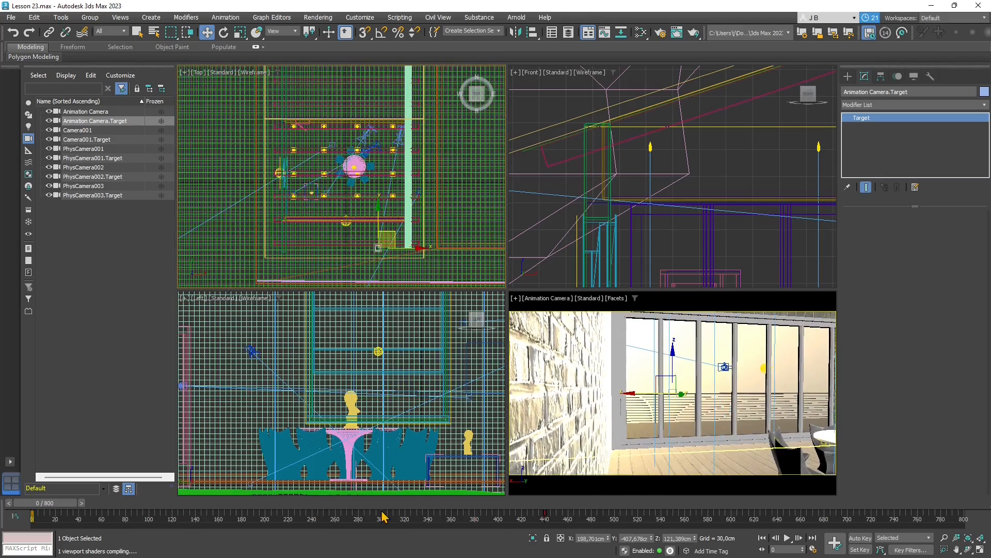
- Turn on Auto Key and save the scene
click(865, 538)
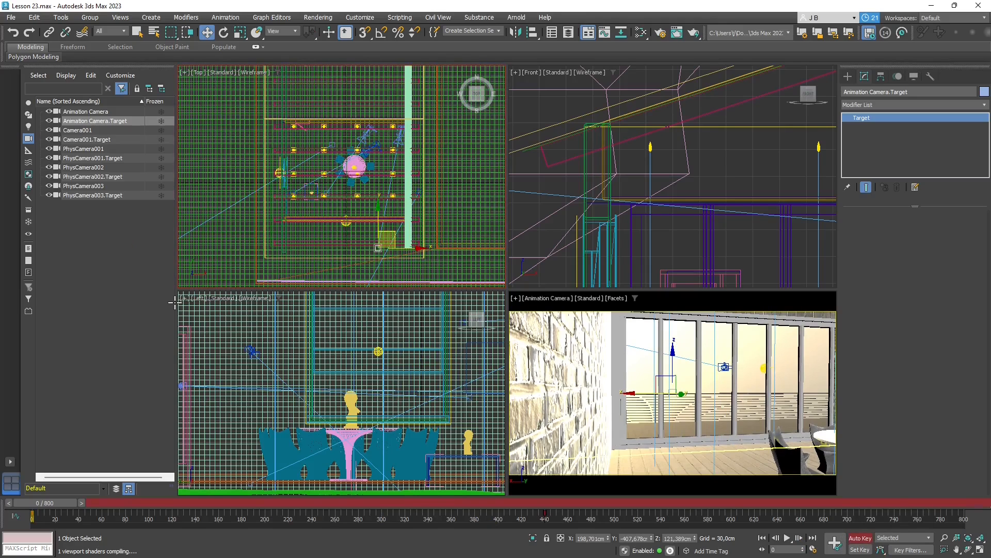
click(11, 17)
click(39, 105)
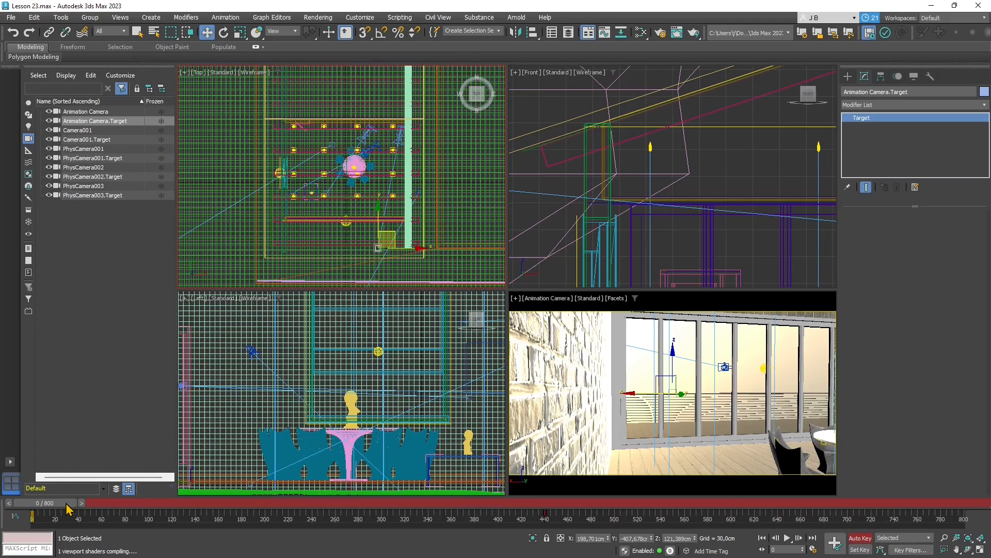
- Go to frame 255 and move Animation Camera.Target in the Top view to about X -284 cm, Y -357 cm
drag(66, 506, 356, 551)
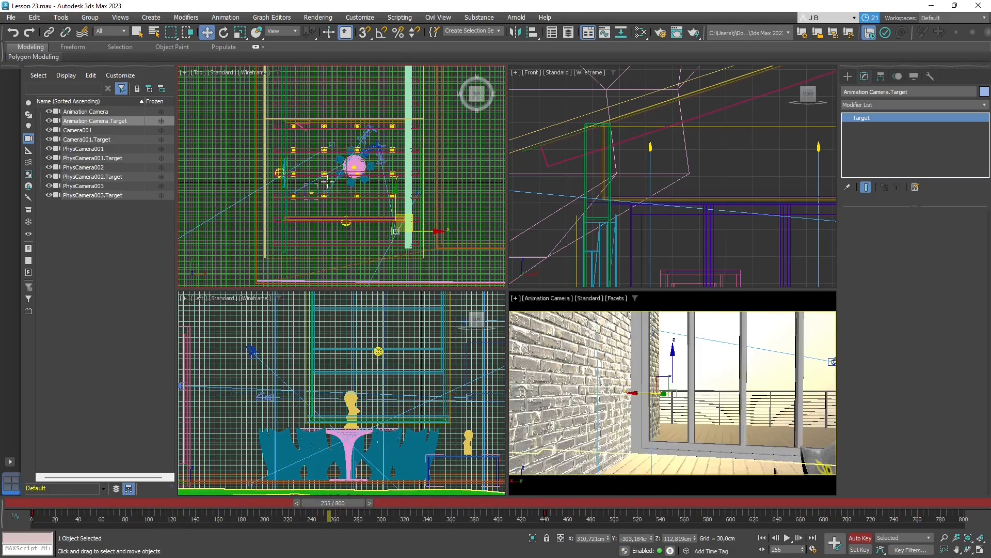
scroll(400, 226, up, 2)
drag(400, 226, 275, 230)
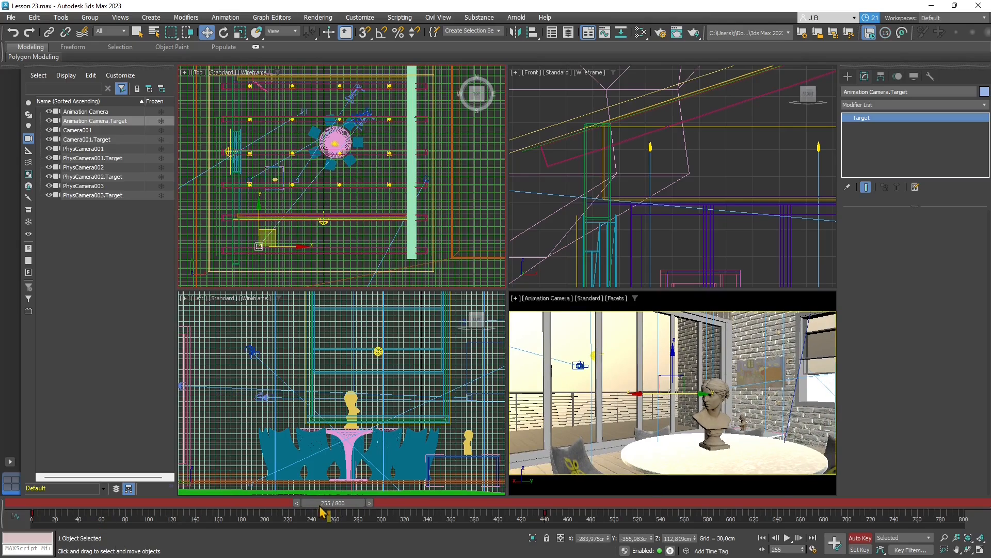
- Go to frame 440, move Animation Camera.Target in the Top view to about X -308 cm, Y -343 cm, and turn off Auto Key
drag(322, 511, 555, 508)
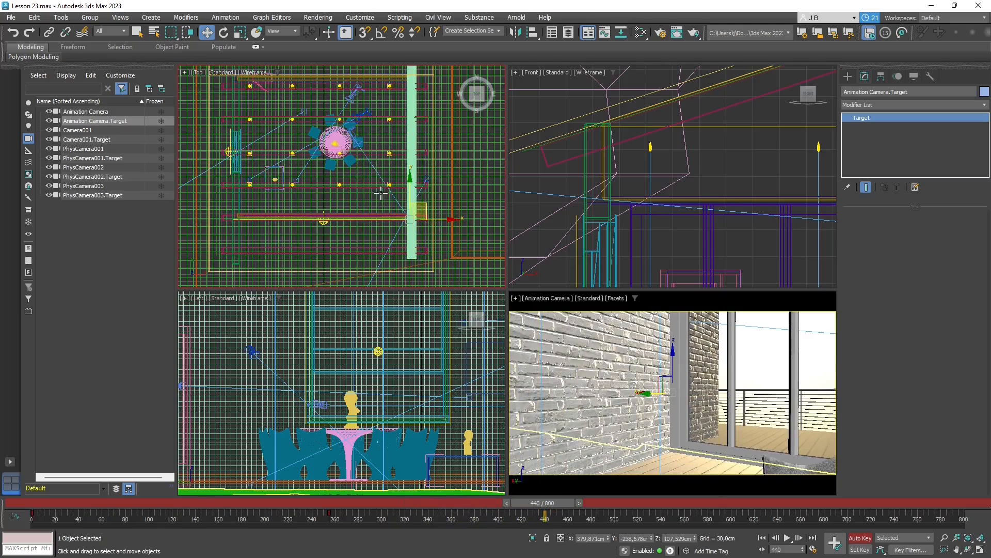
drag(425, 201, 267, 227)
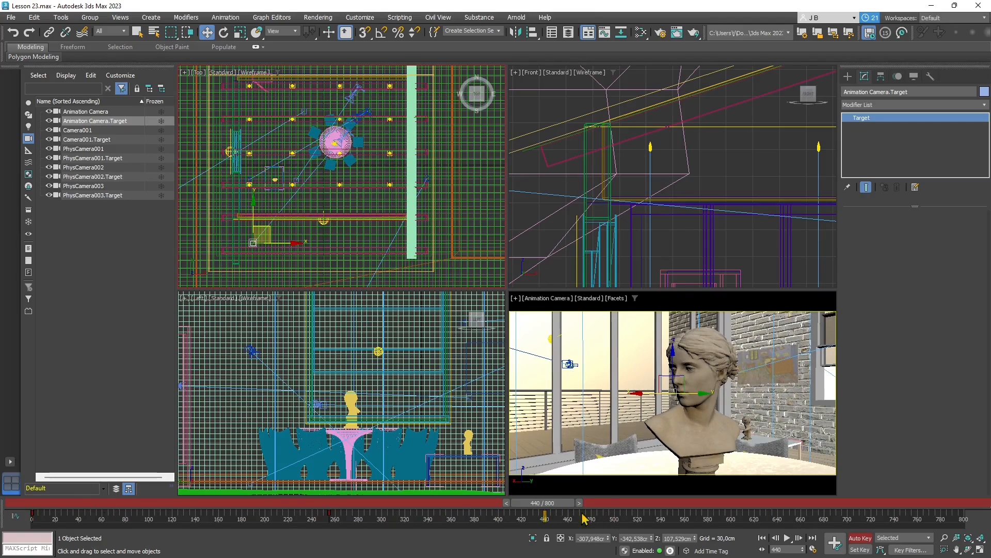
click(870, 540)
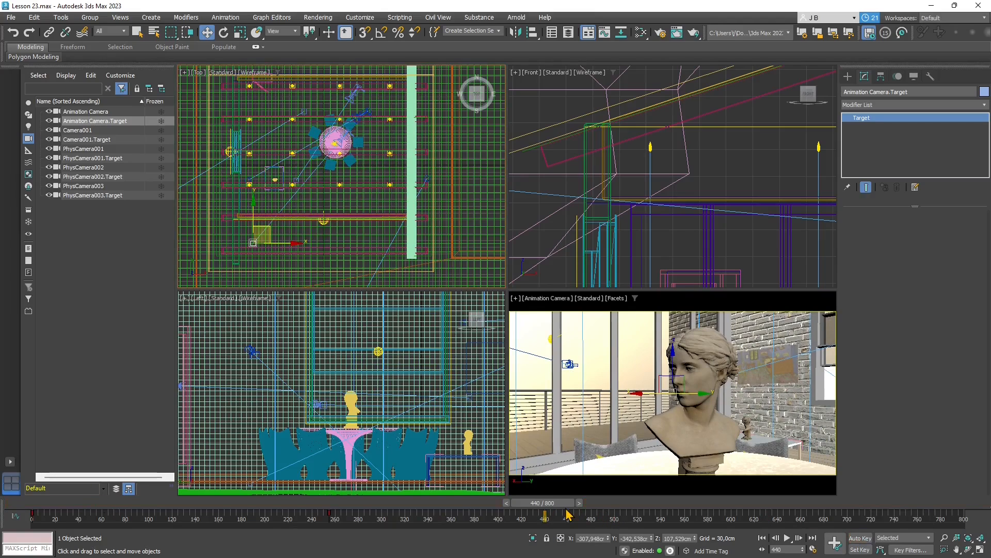
mouse_move(568, 514)
mouse_down()
mouse_move(217, 520)
mouse_move(563, 524)
mouse_up()
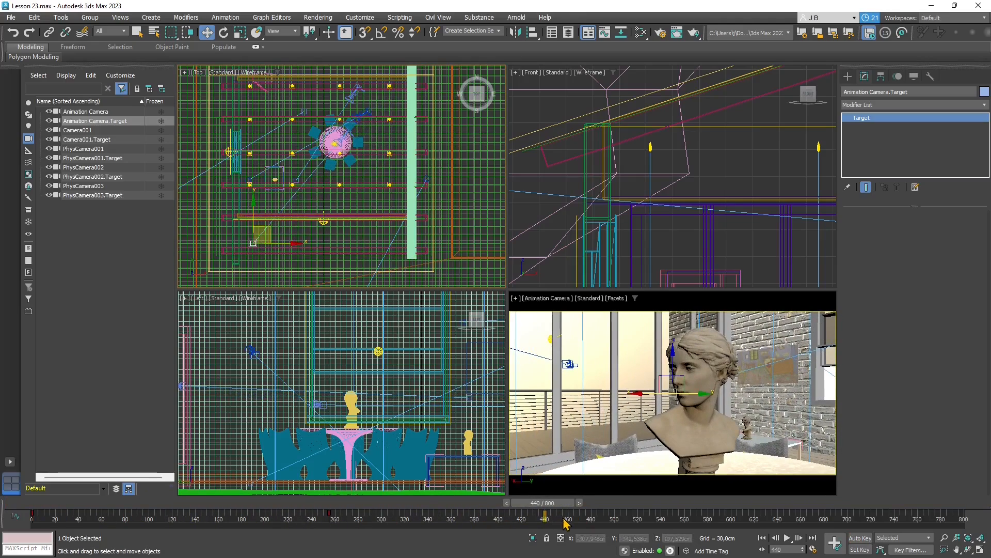
- Select PhysCamera003, look over its focus settings, and examine the bust's depth of field in the Animation Camera view from frame 440 to 479
click(354, 93)
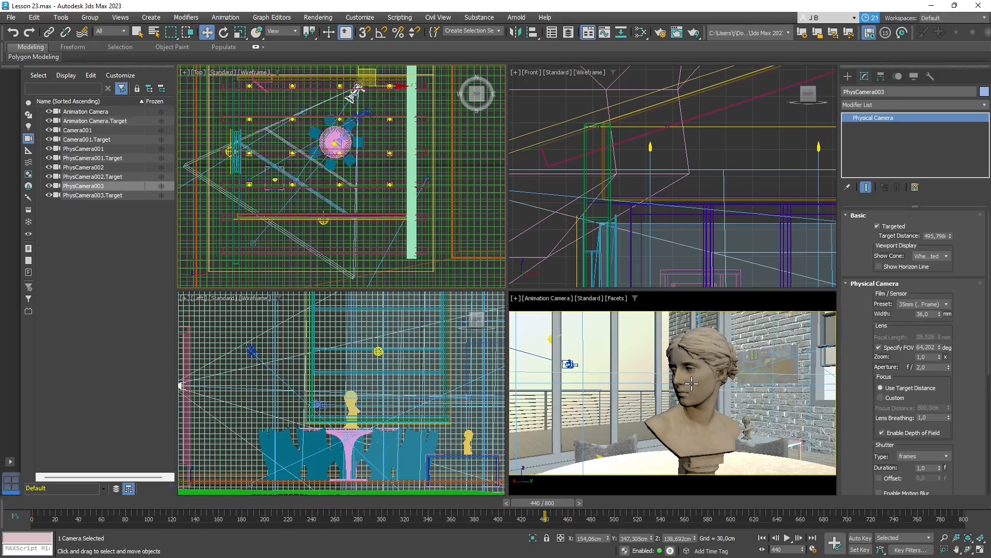
right_click(659, 316)
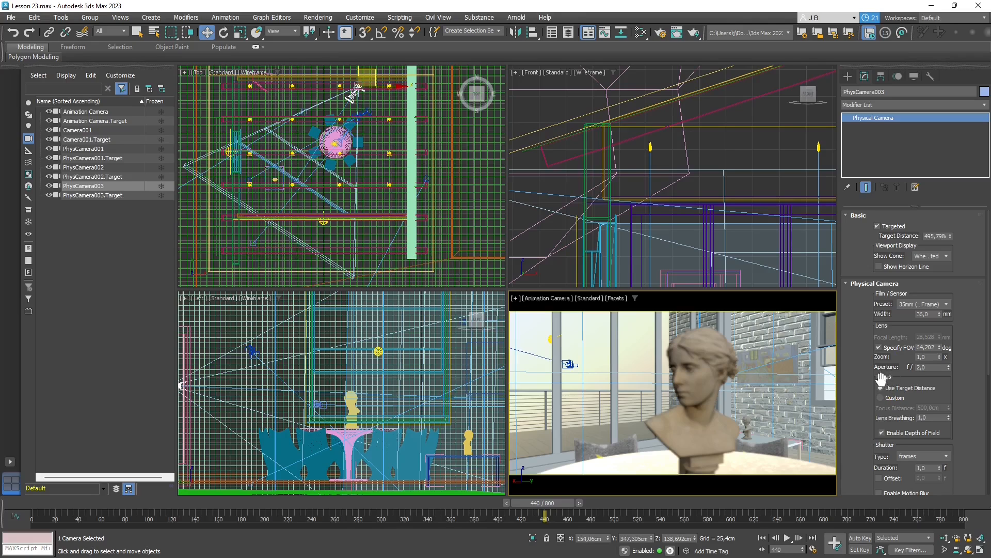
mouse_move(911, 398)
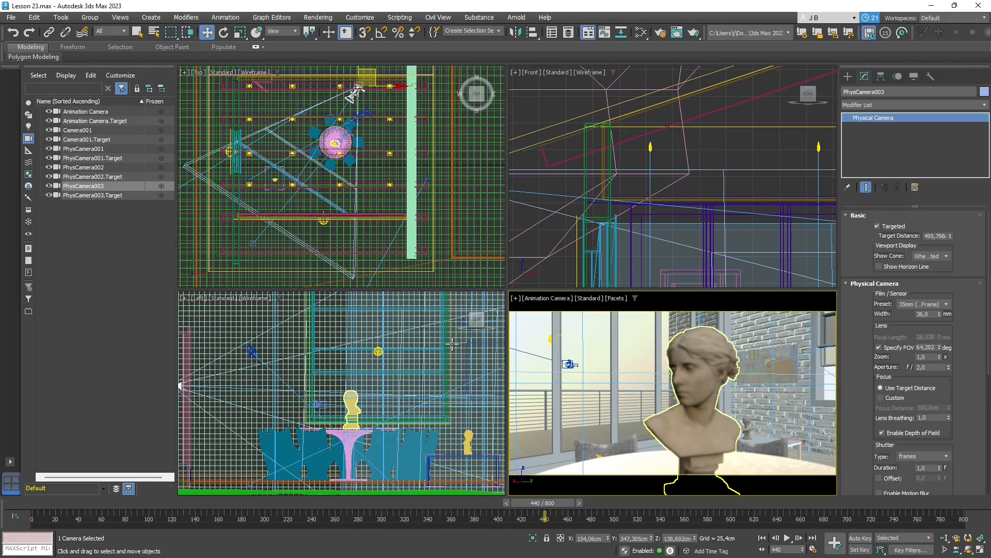
drag(546, 513, 594, 512)
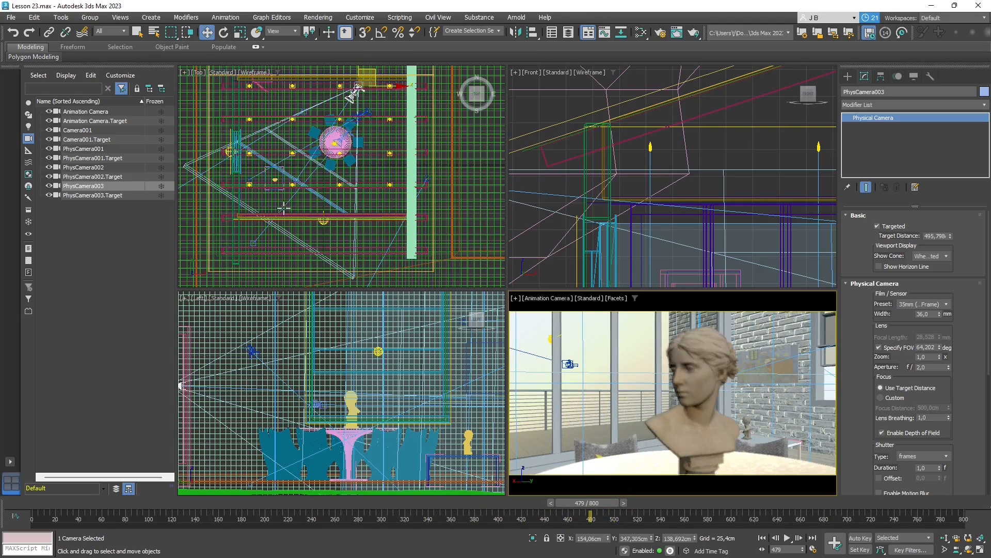
- Select Animation Camera.Target and, with Auto Key on at frame 565, move it in the Top view onto the bust, about X 49 cm, Y 96 cm
scroll(298, 182, up, 5)
scroll(284, 257, down, 3)
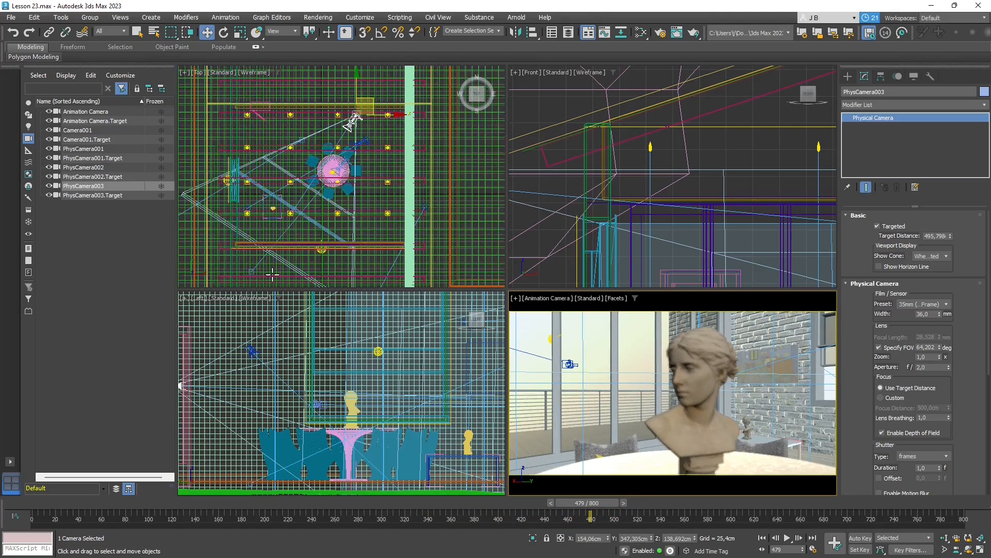
click(251, 271)
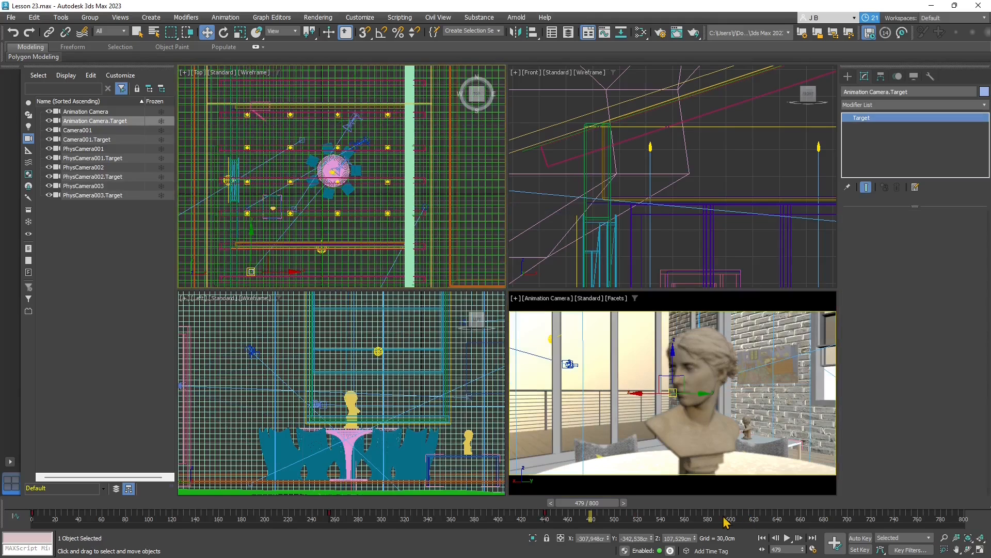
drag(612, 509, 569, 510)
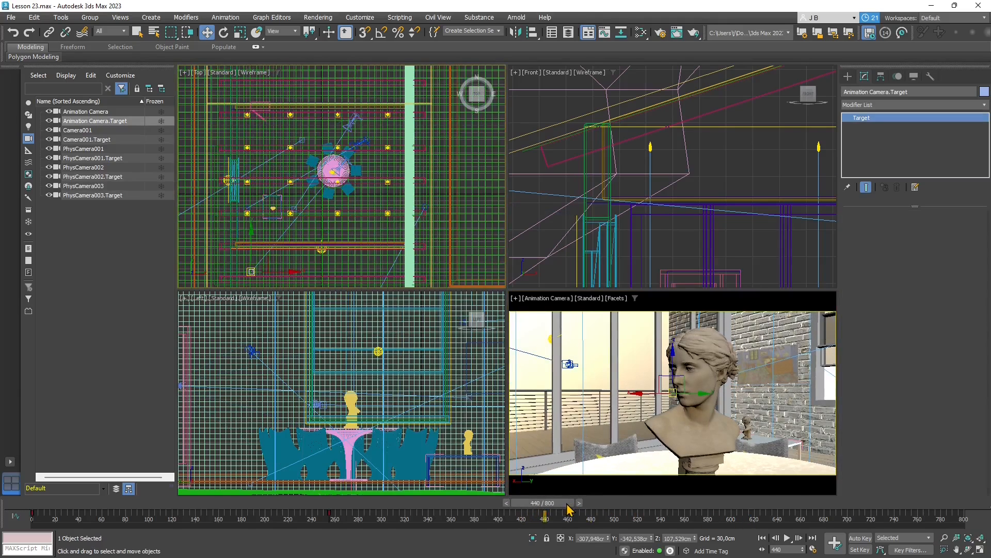
right_click(663, 329)
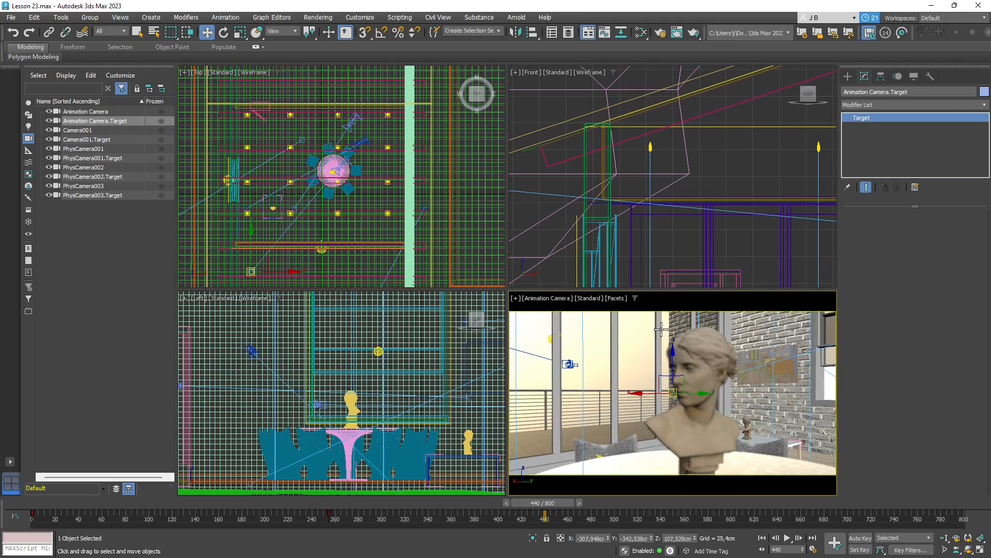
click(857, 538)
drag(545, 510, 690, 513)
key(w)
drag(284, 234, 346, 163)
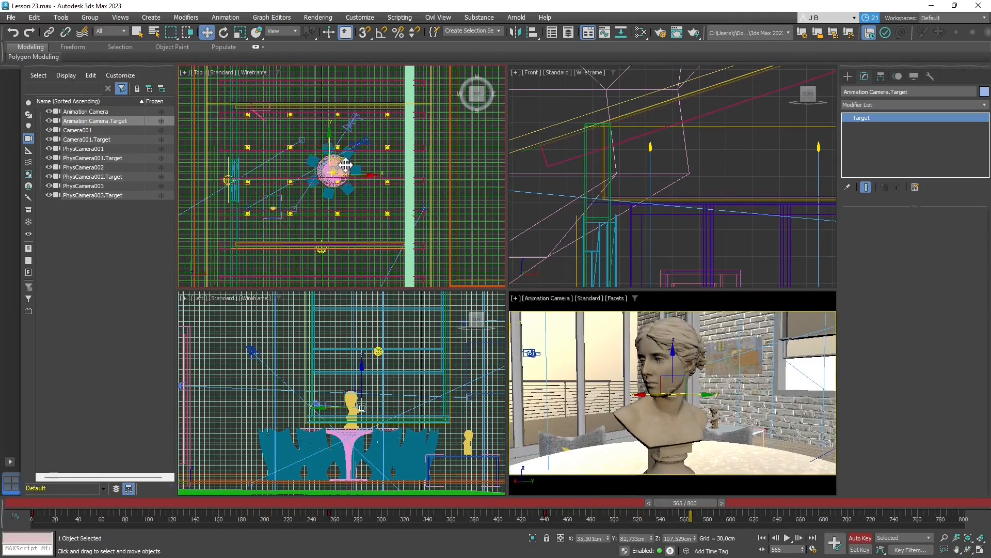
scroll(346, 163, up, 10)
drag(271, 185, 284, 171)
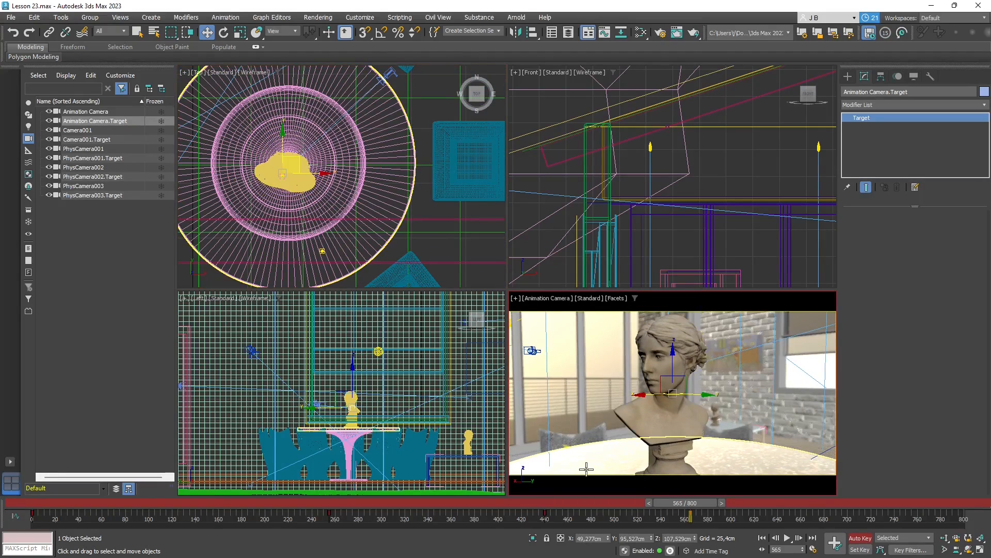
- With Auto Key on at frame 566, set Animation Camera's field of view to 74.202 degrees and lower the camera to about Z 109 cm
mouse_move(682, 510)
mouse_down()
mouse_move(557, 512)
mouse_move(679, 509)
mouse_up()
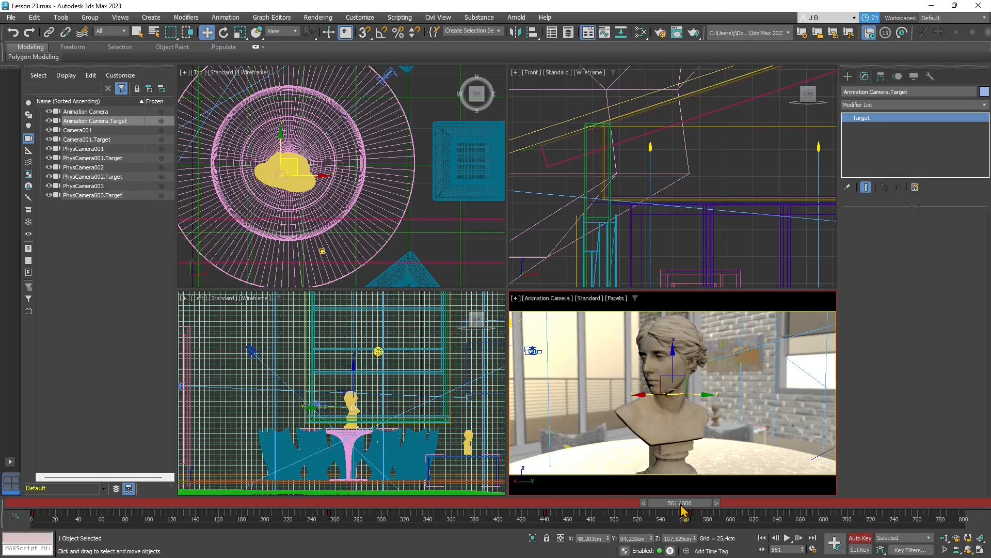
drag(684, 511, 547, 510)
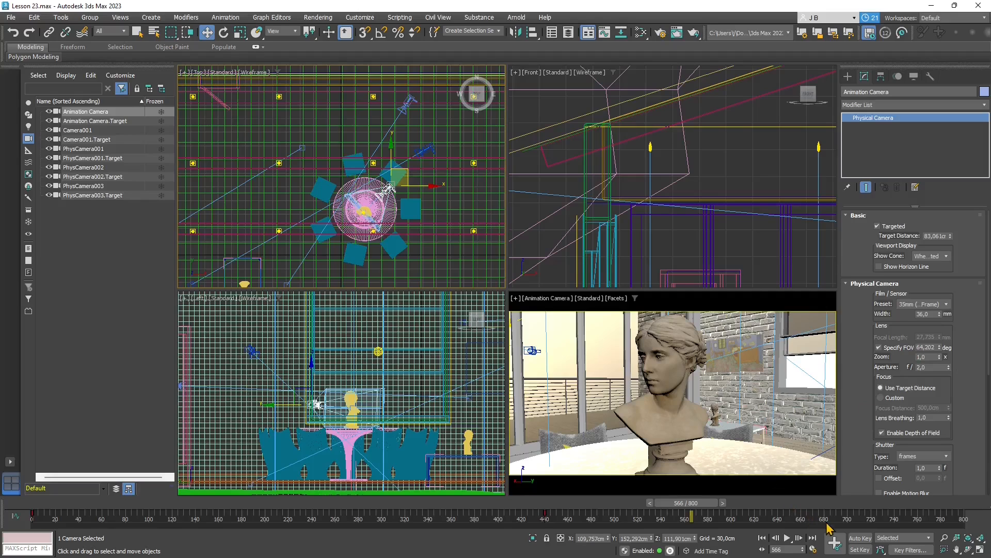
click(860, 539)
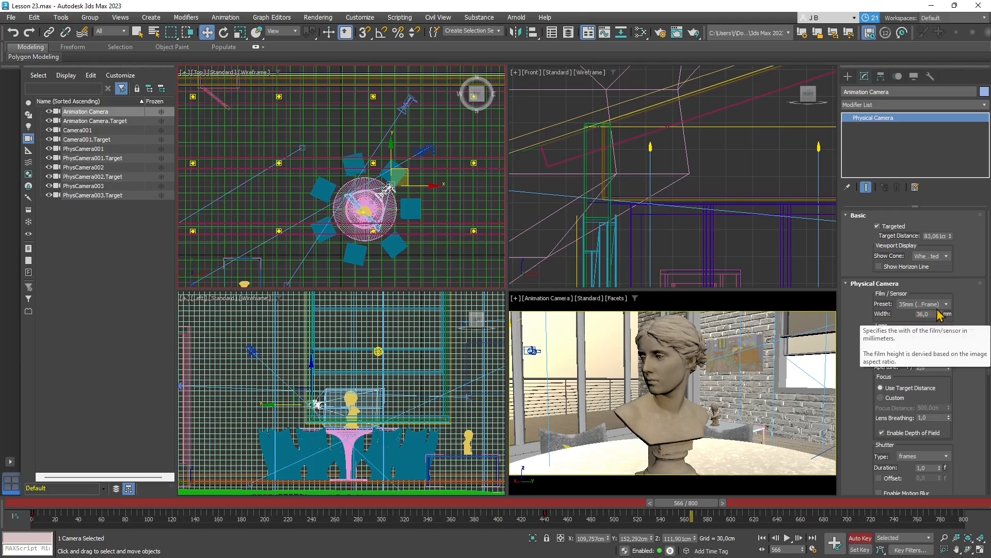
drag(940, 347, 940, 339)
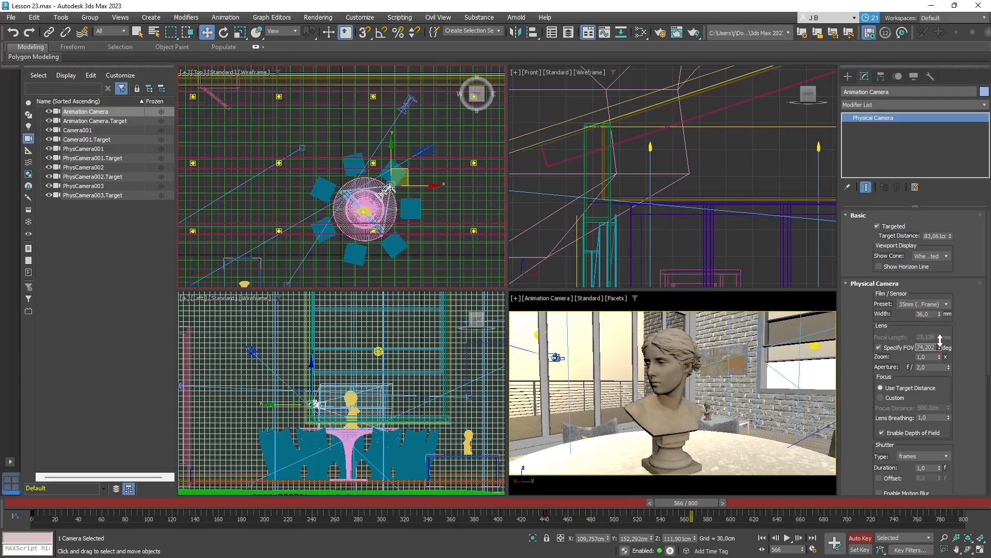
middle_drag(650, 384, 650, 378)
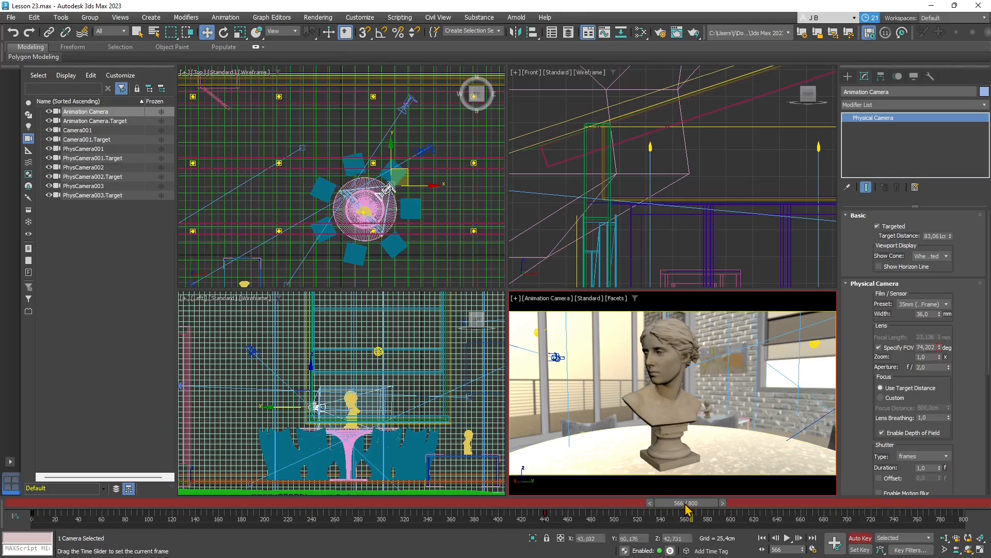
- At frame 0, set Animation Camera's field of view to 43.202 degrees with Auto Key on
drag(692, 516, 32, 518)
key(w)
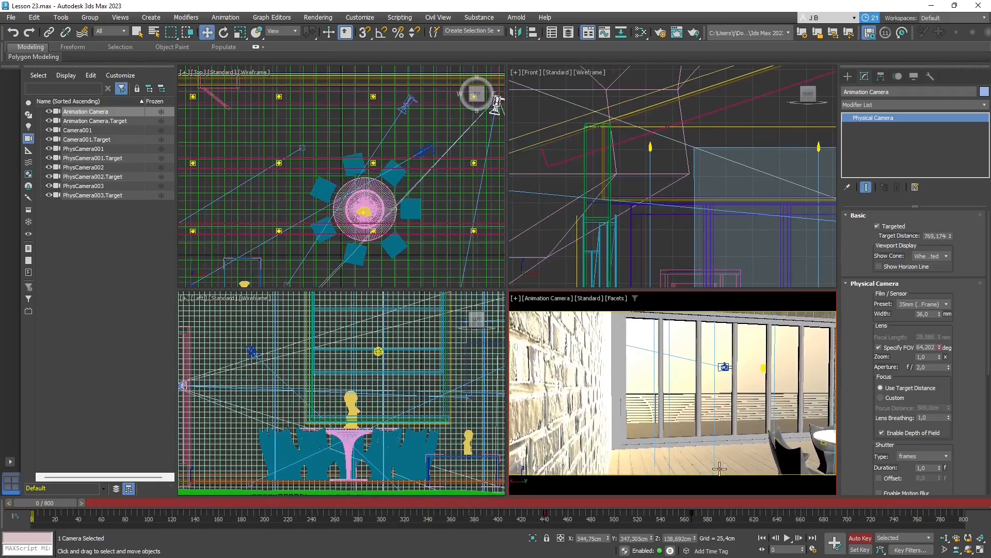
drag(940, 350, 944, 352)
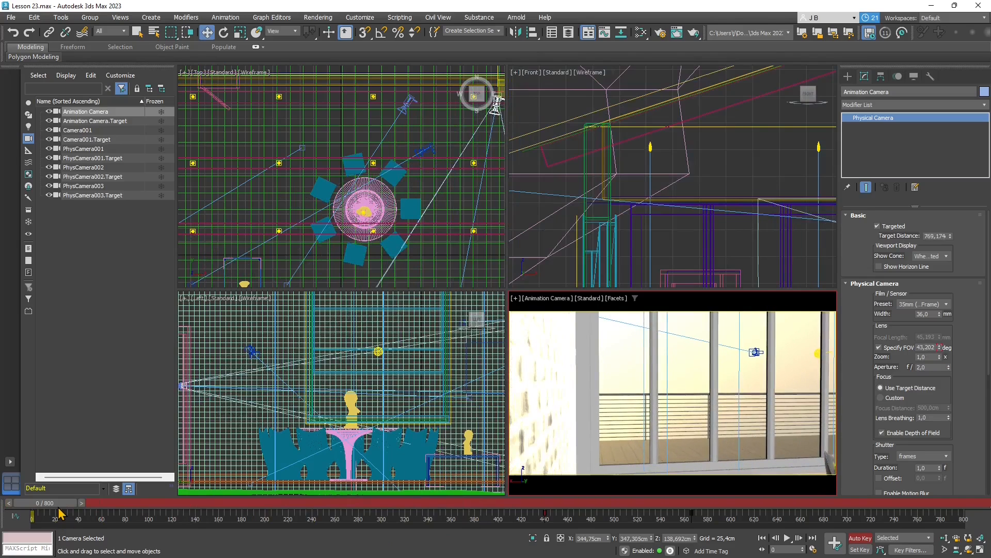
- Scrub through the timeline and play the animation to review the camera movement and the field-of-view change
drag(60, 513, 664, 557)
key(space)
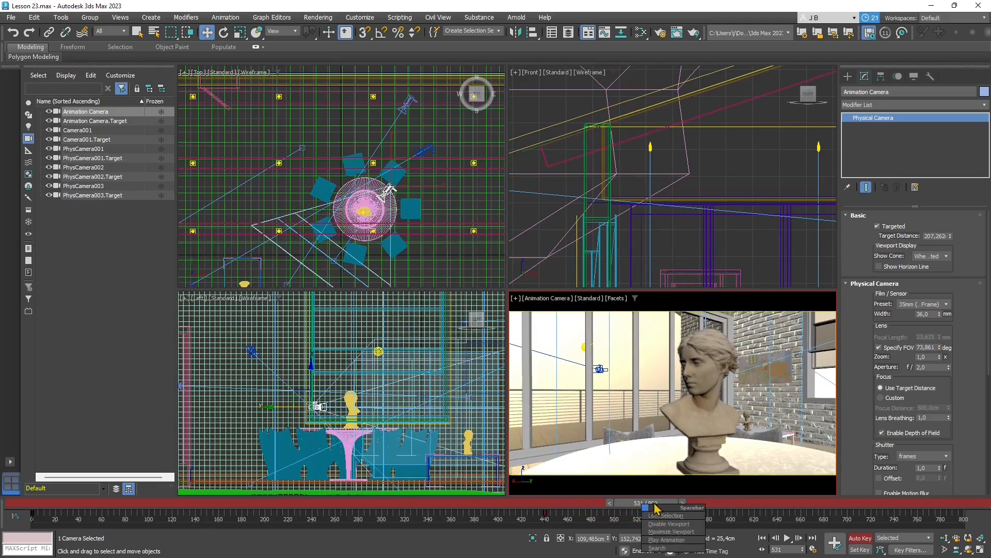
drag(635, 504, 472, 507)
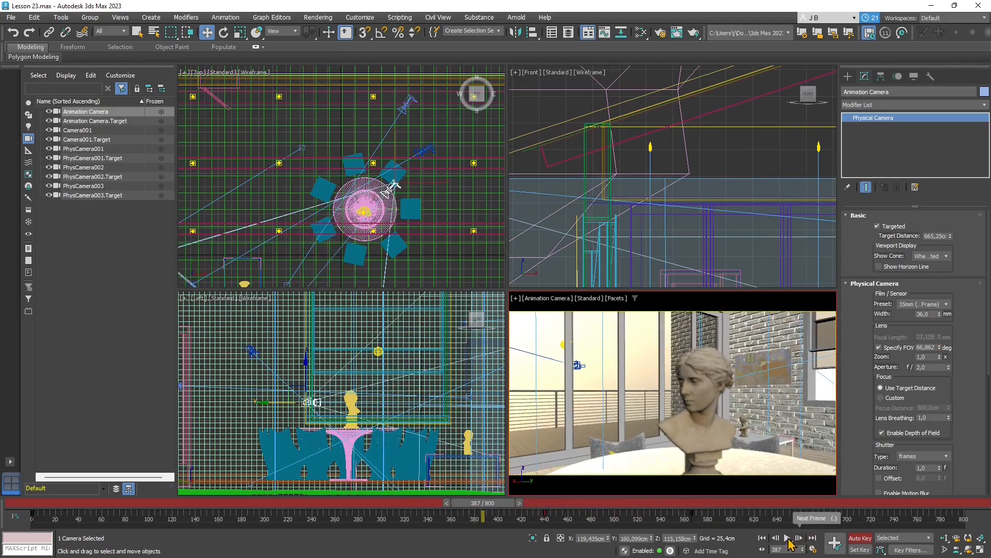
click(787, 538)
click(832, 517)
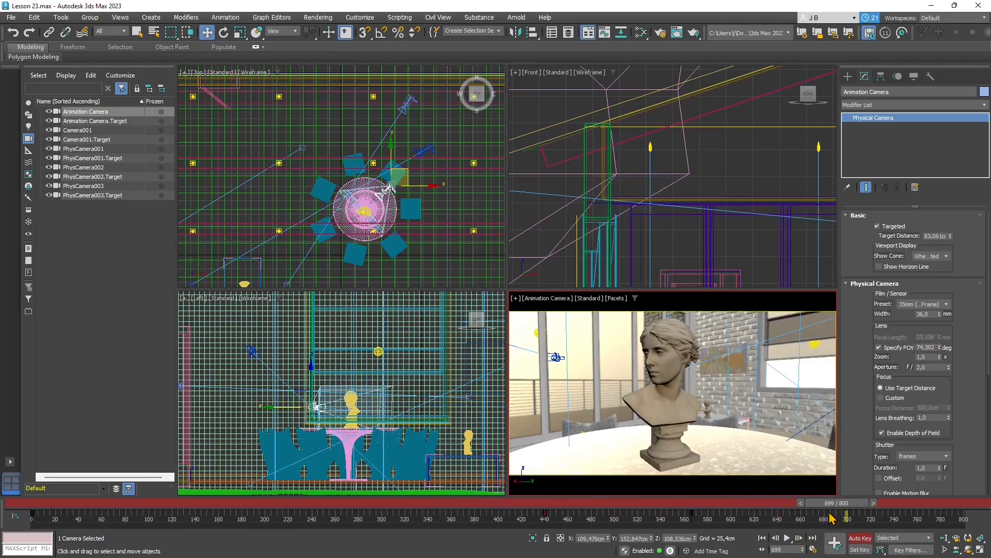
- Delete the keys at frame 565 for both the animation camera and its target
drag(831, 517, 689, 523)
key(w)
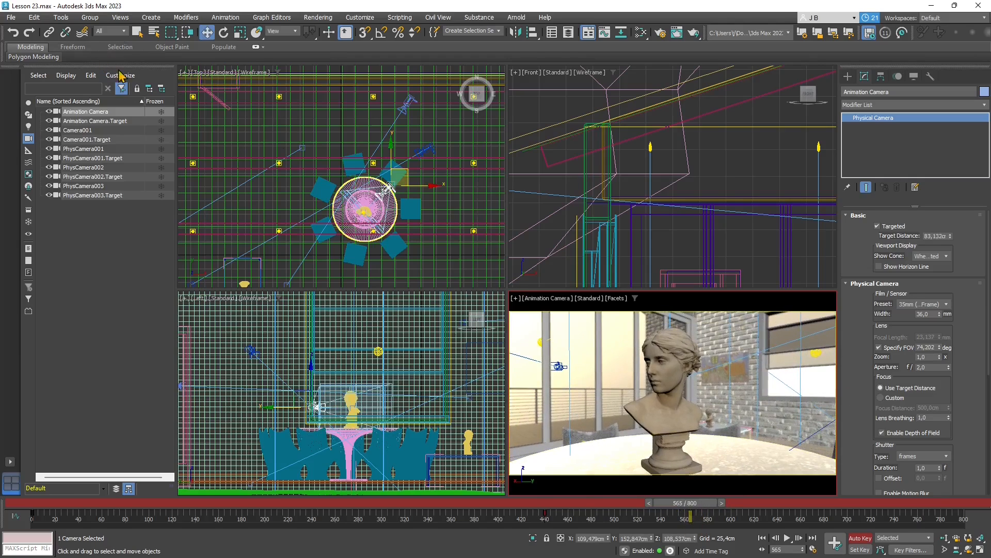
ctrl+click(110, 122)
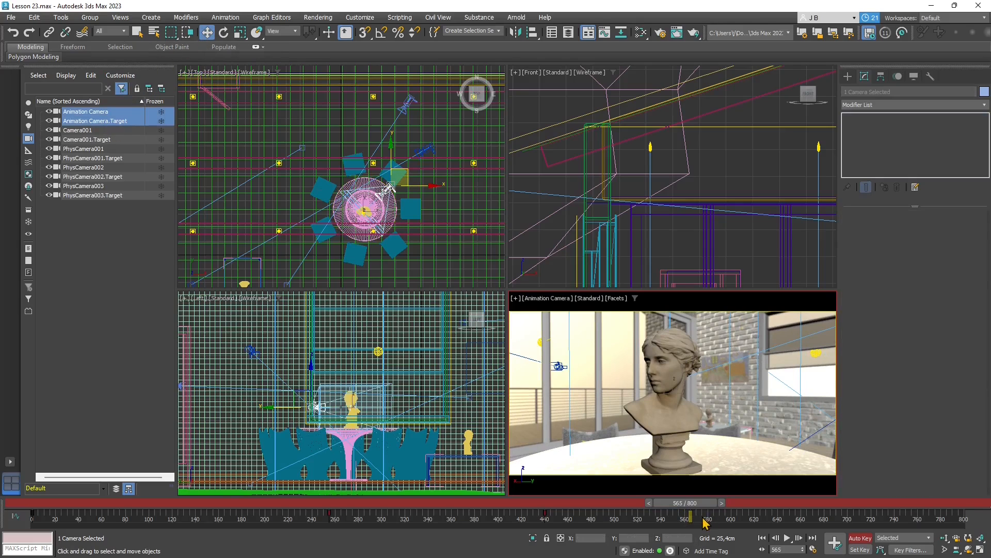
drag(702, 518, 659, 515)
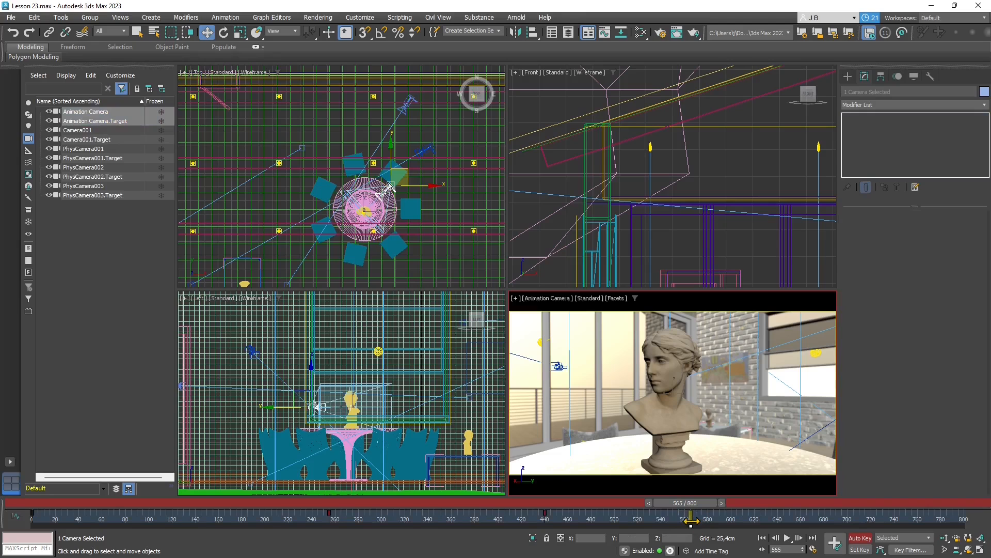
key(Delete)
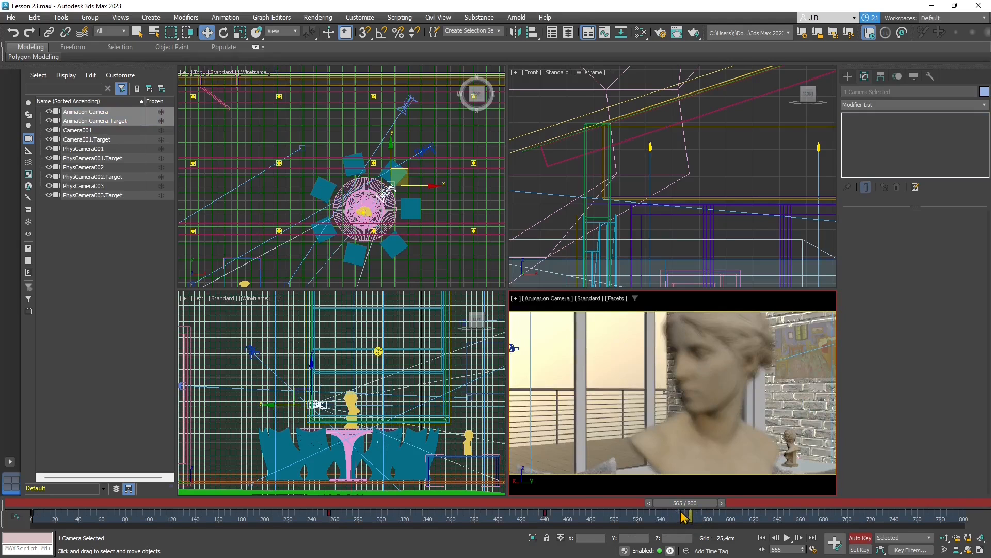
- Move the animation camera's key near frame 440 back to about frame 370 and scrub through the timeline to check the timing
drag(685, 516, 459, 503)
click(545, 514)
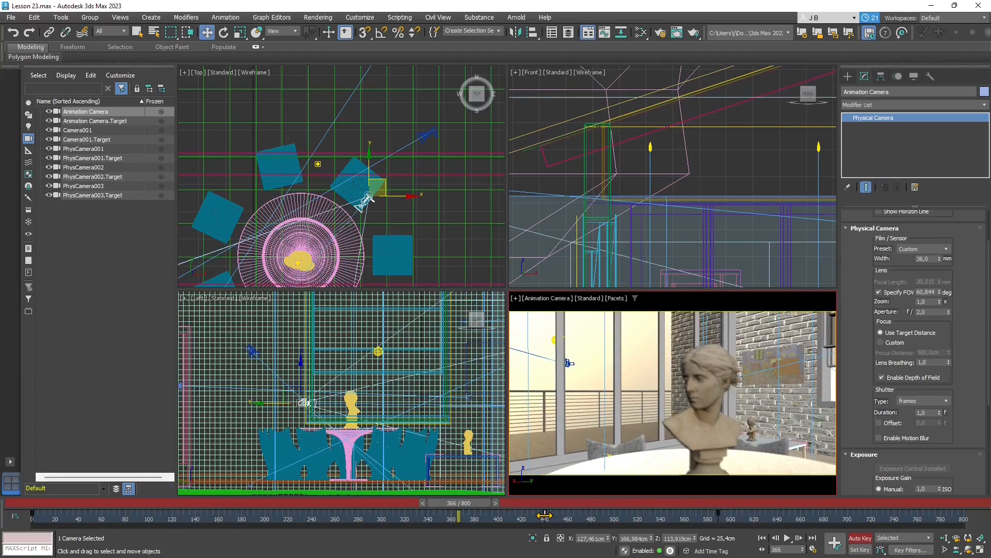
drag(545, 515, 51, 530)
key(space)
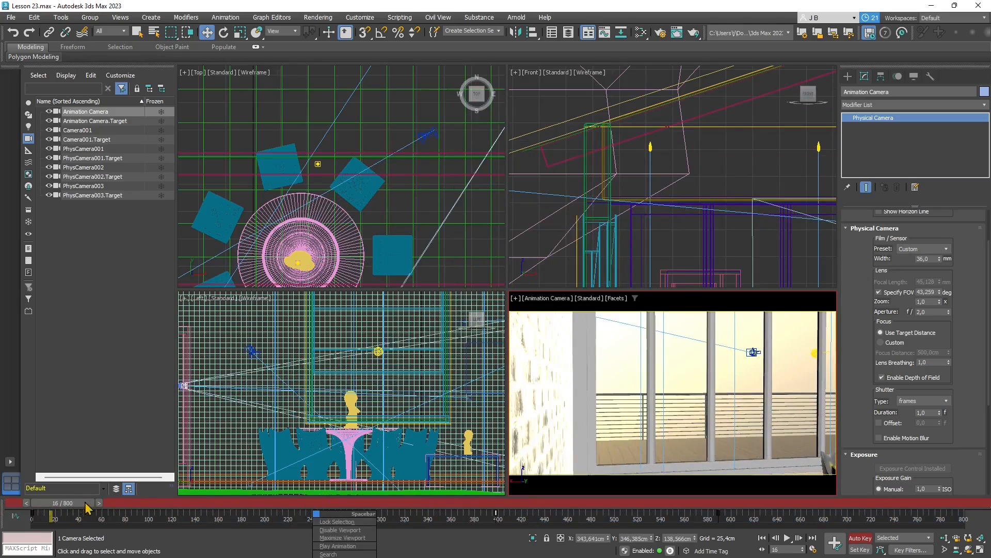
drag(73, 505, 32, 512)
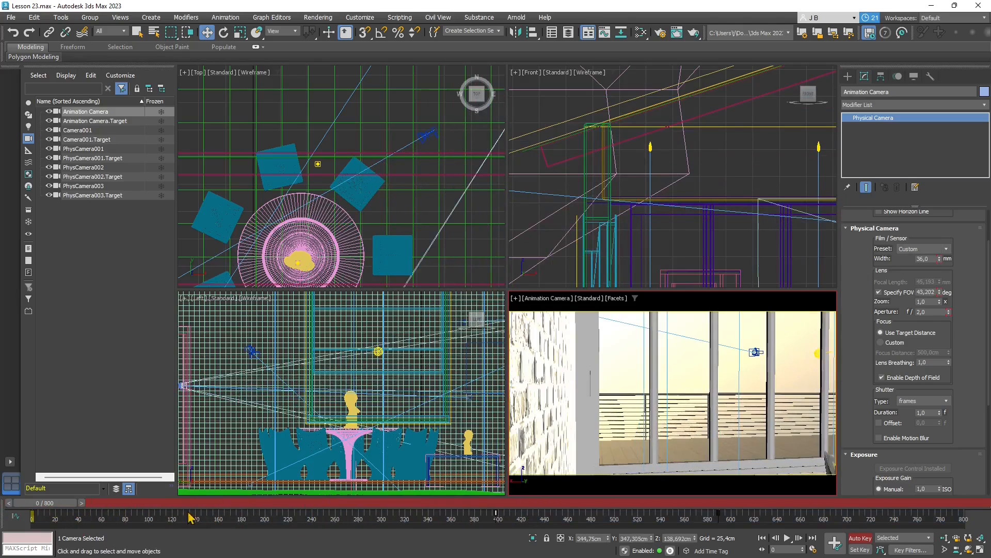
drag(527, 521, 463, 509)
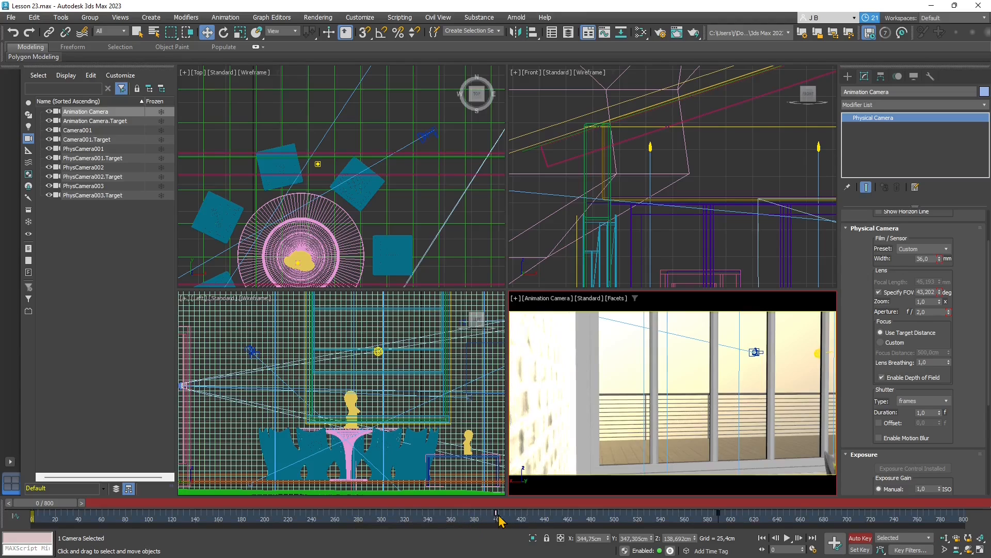
drag(495, 514, 464, 518)
drag(63, 510, 757, 514)
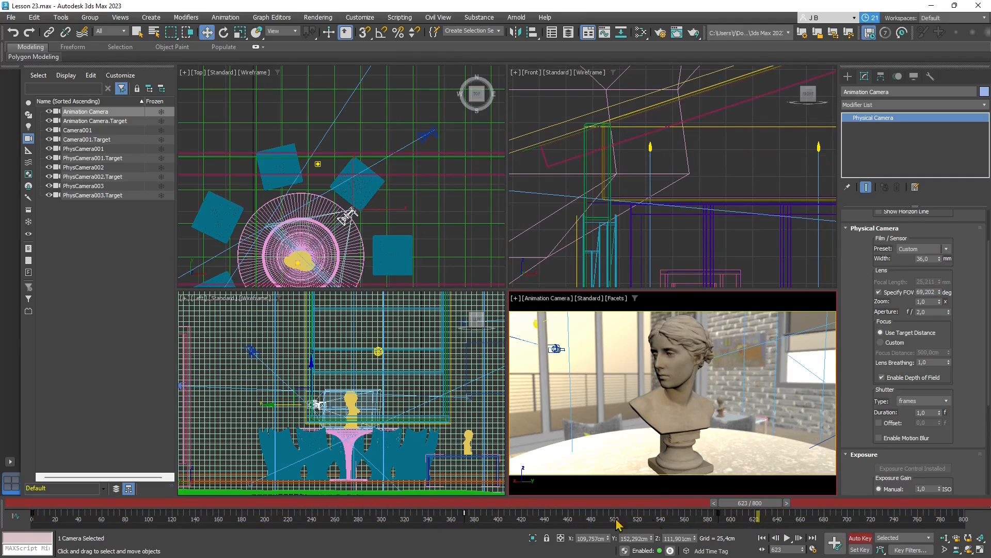
- Review the time configuration settings, close them unchanged, and turn off Auto Key
click(835, 542)
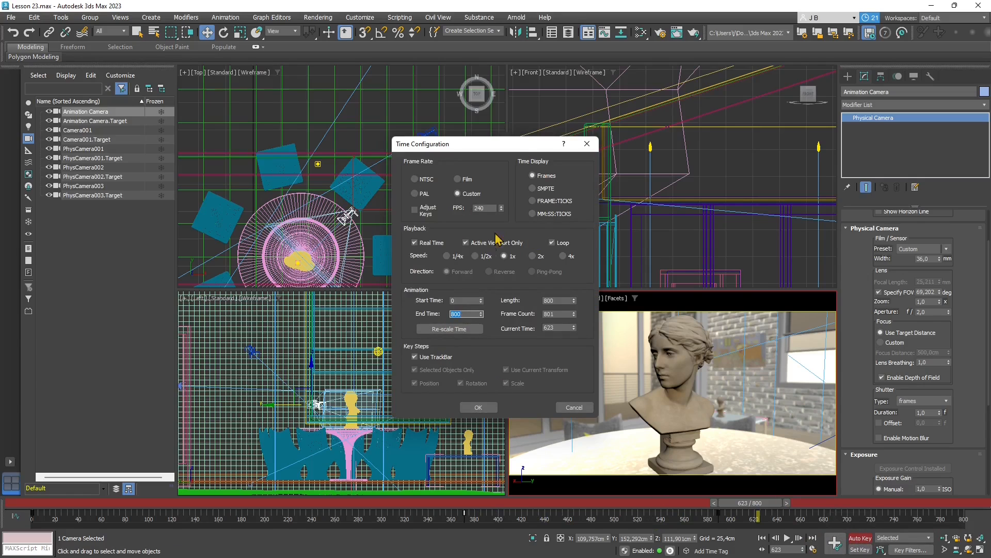
click(586, 144)
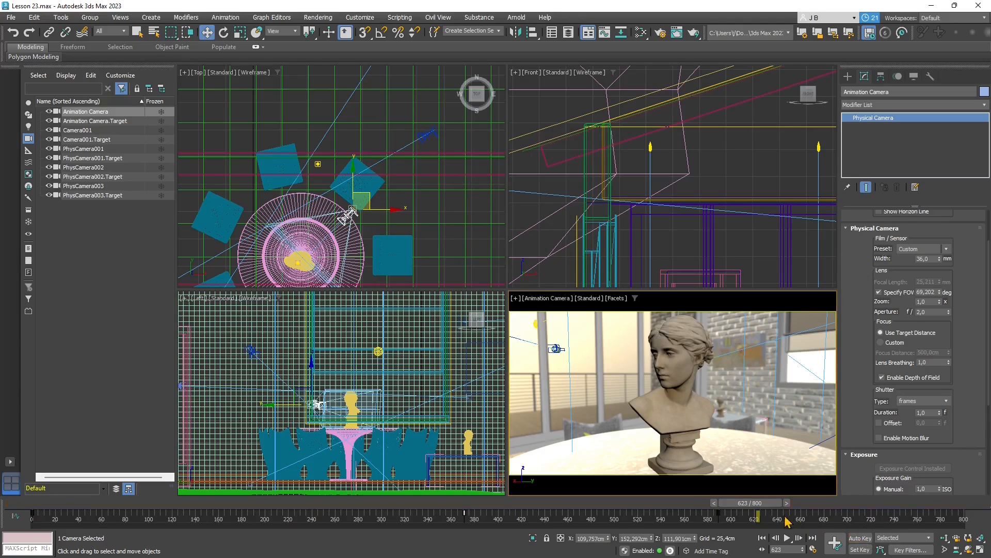
- Go to frame 259 and enable motion blur in the animation camera's shutter settings
drag(762, 503, 349, 514)
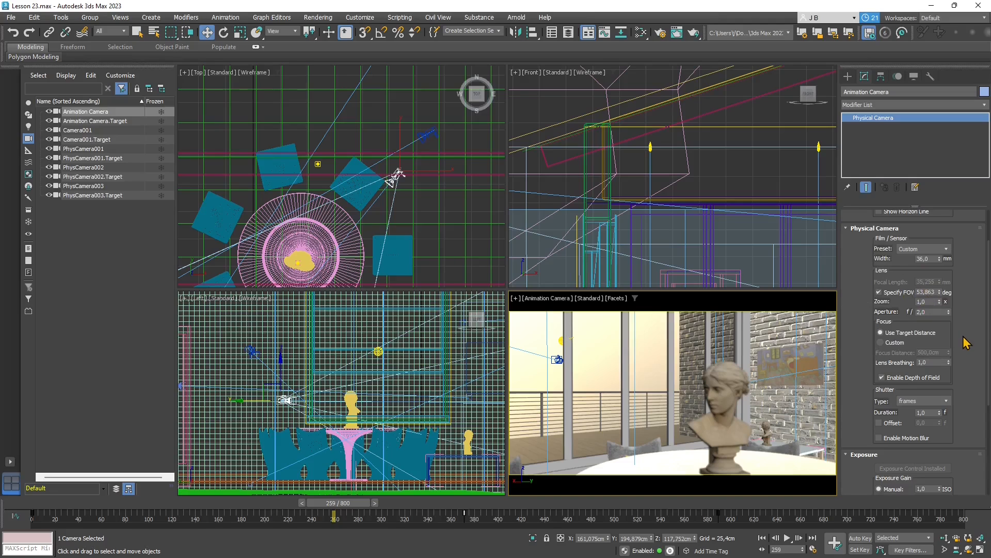
drag(966, 341, 939, 236)
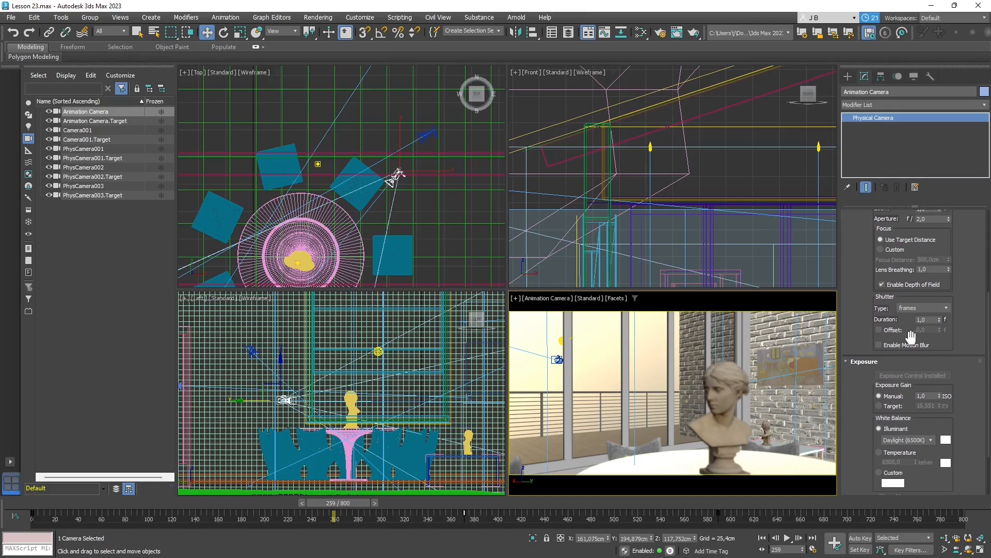
click(901, 353)
- Test-render the animation camera view at frame 123, stop the render and close the rendered frame
drag(352, 517, 186, 513)
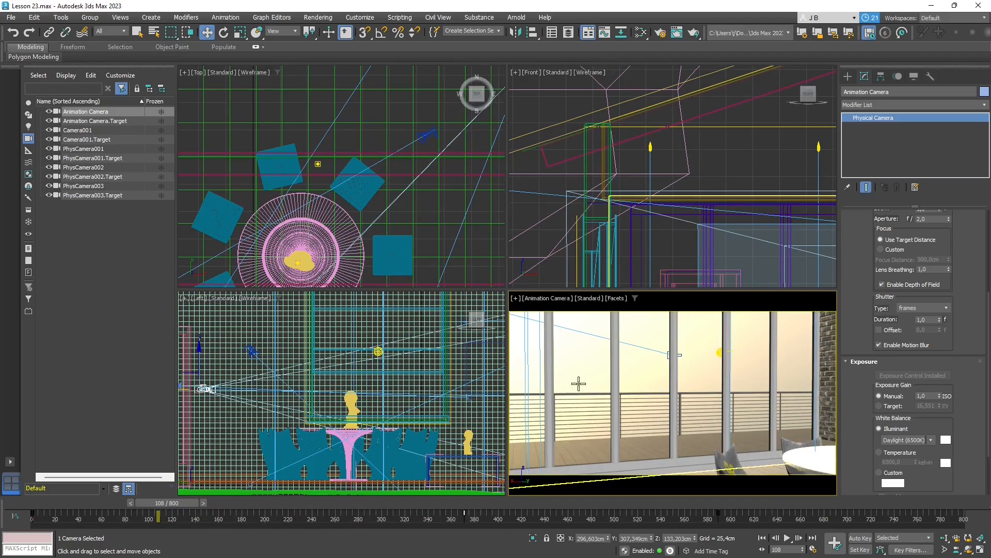
drag(177, 505, 235, 519)
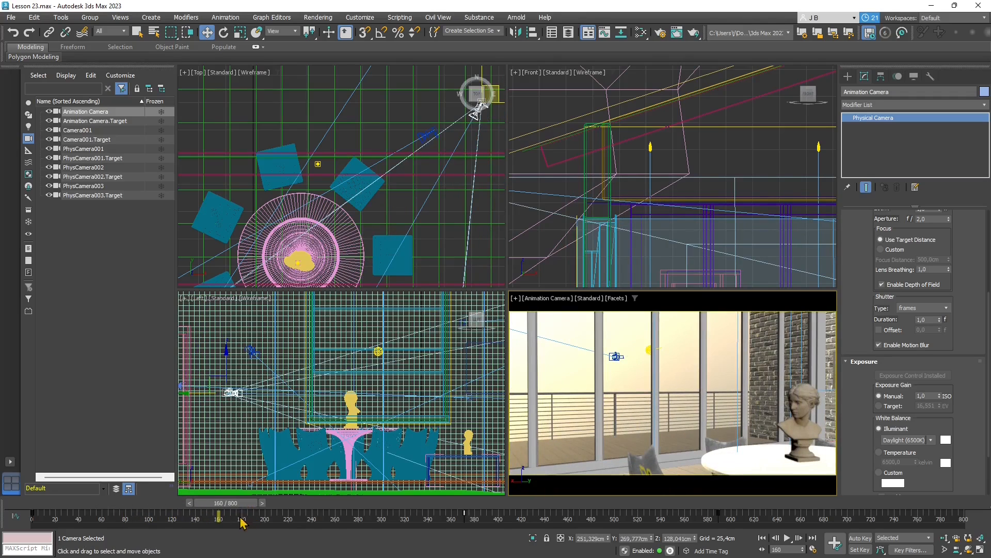
drag(241, 511, 200, 518)
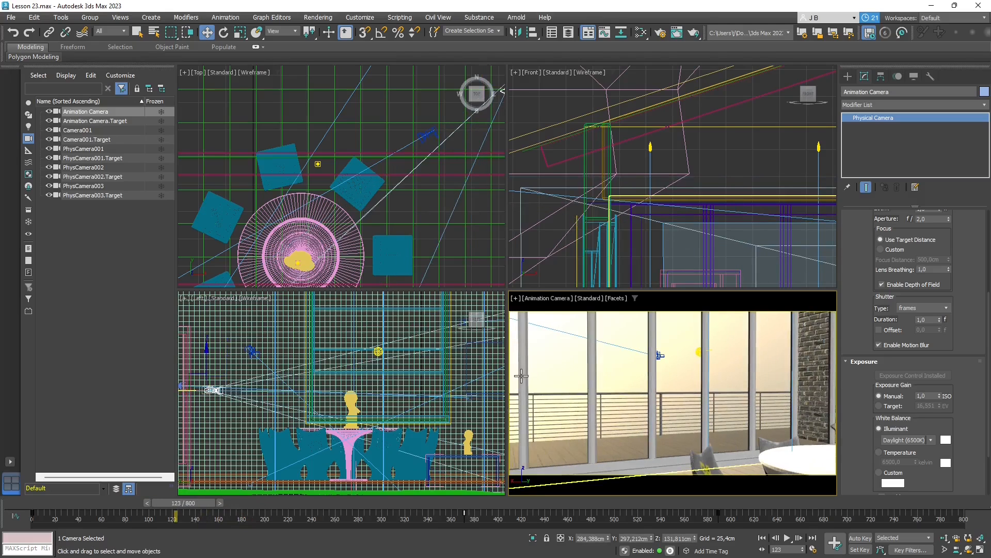
click(693, 33)
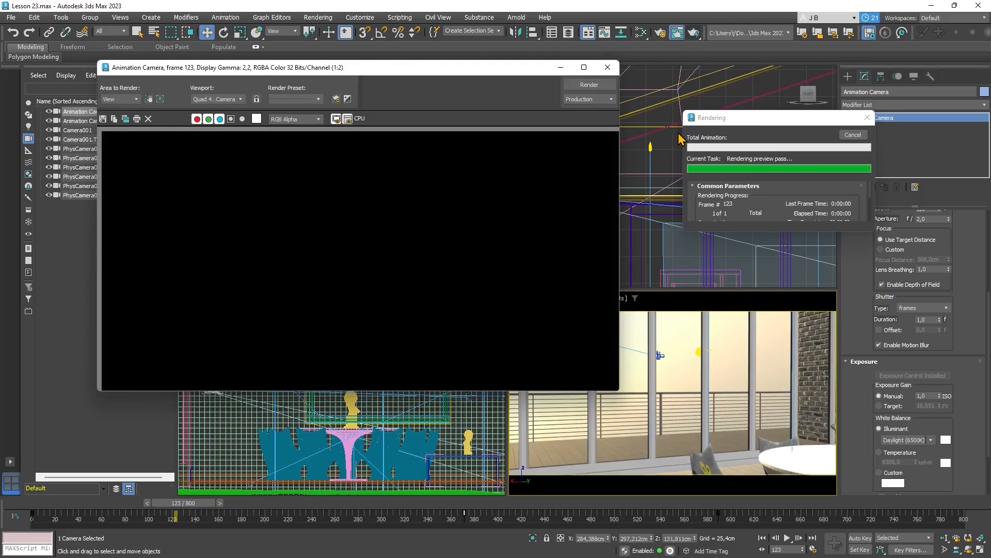
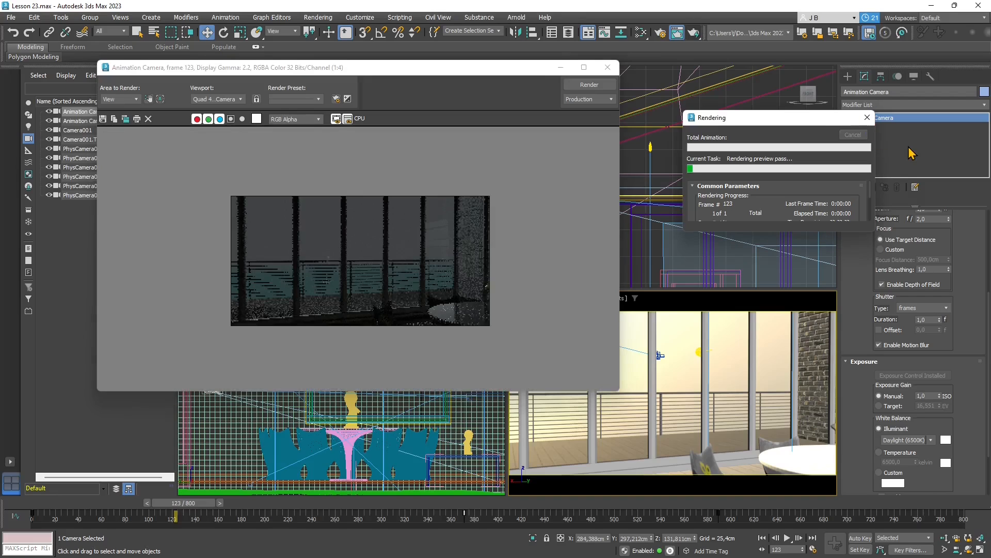
click(867, 118)
click(607, 69)
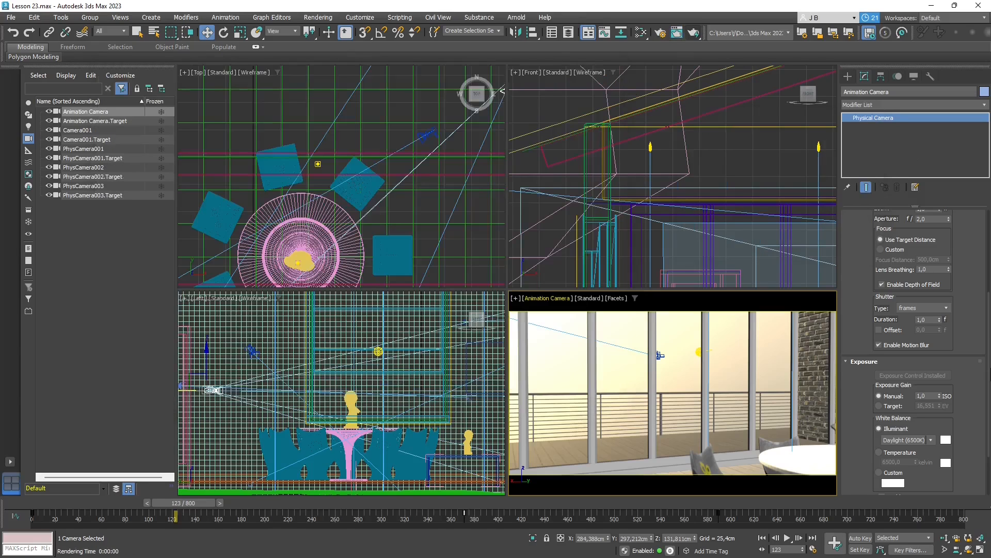
- Set the animation camera's shutter duration to 5 frames
drag(960, 408, 963, 363)
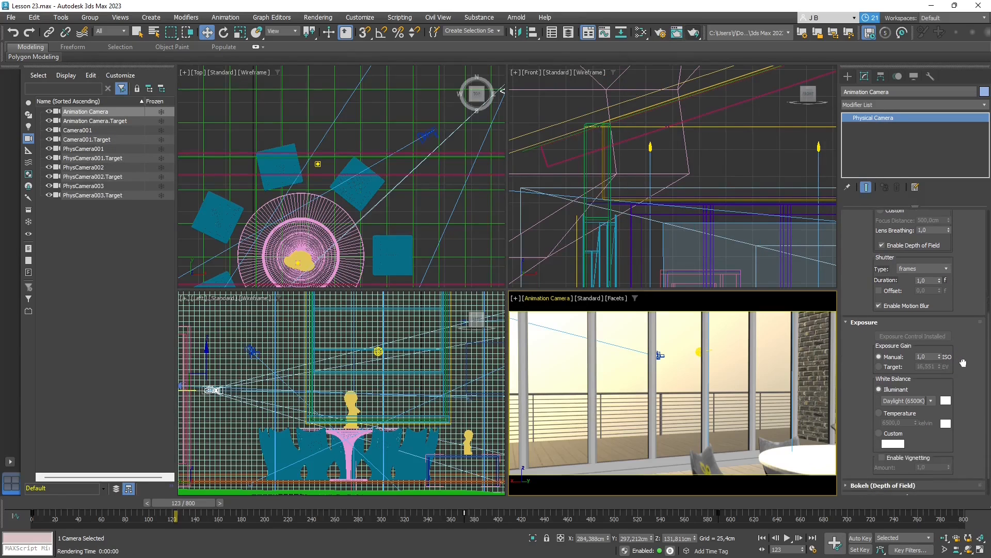
double_click(927, 356)
drag(965, 295, 961, 347)
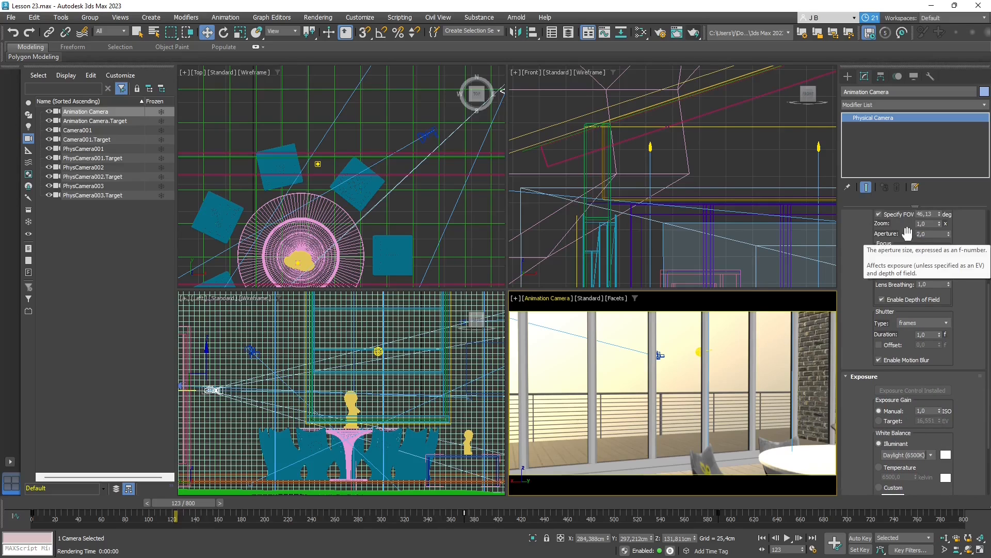
double_click(918, 335)
text(5)
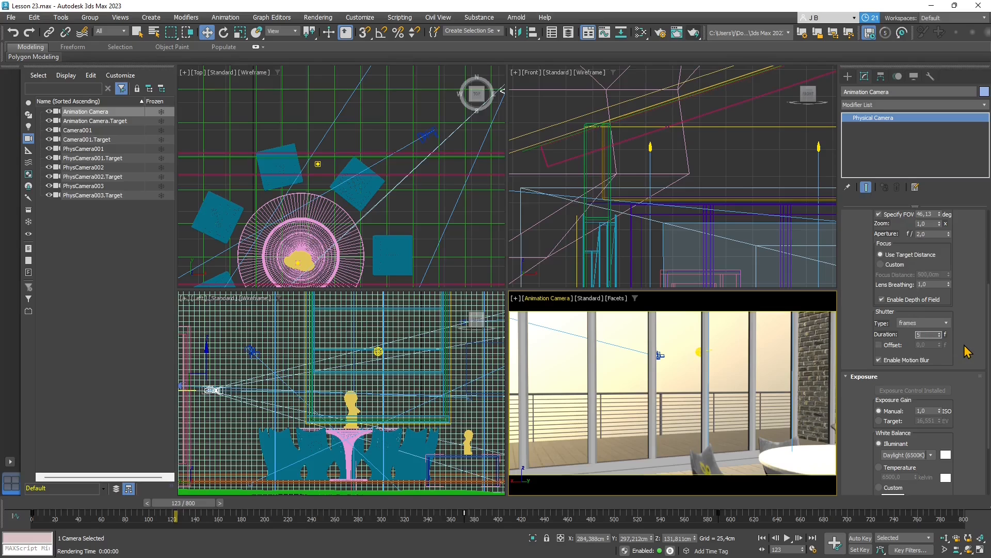
key(Return)
- Render frame 123 again to inspect the stronger motion blur, and stop and close the render
click(694, 33)
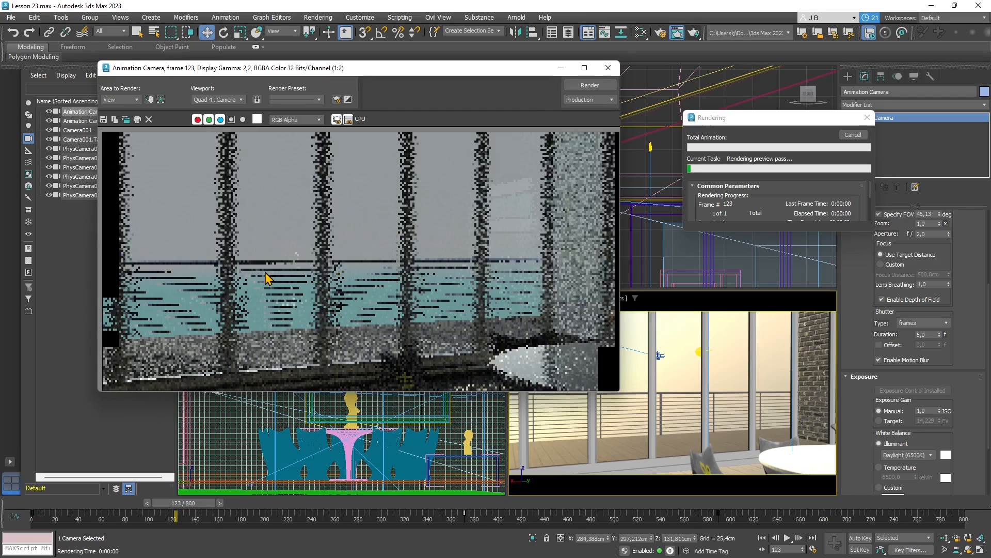
click(867, 118)
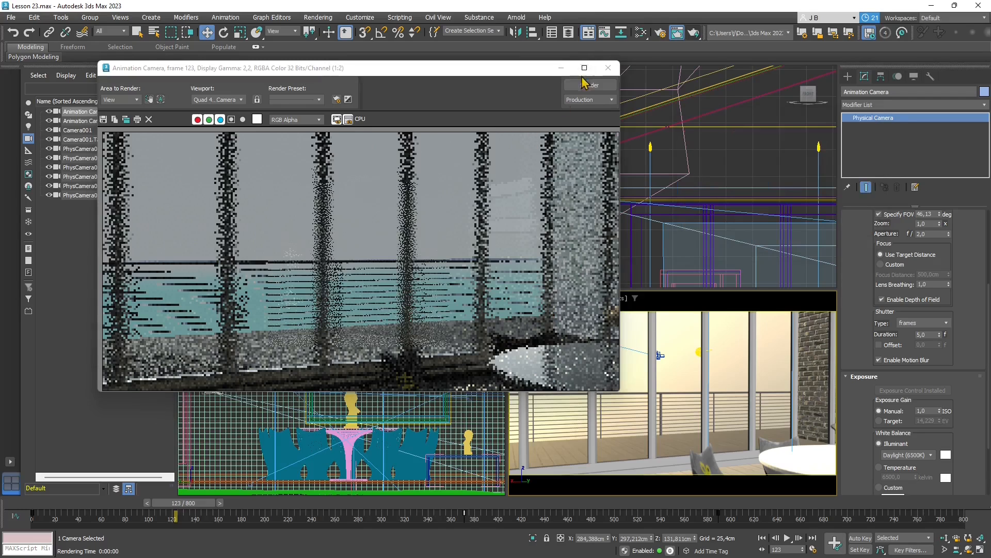
click(608, 67)
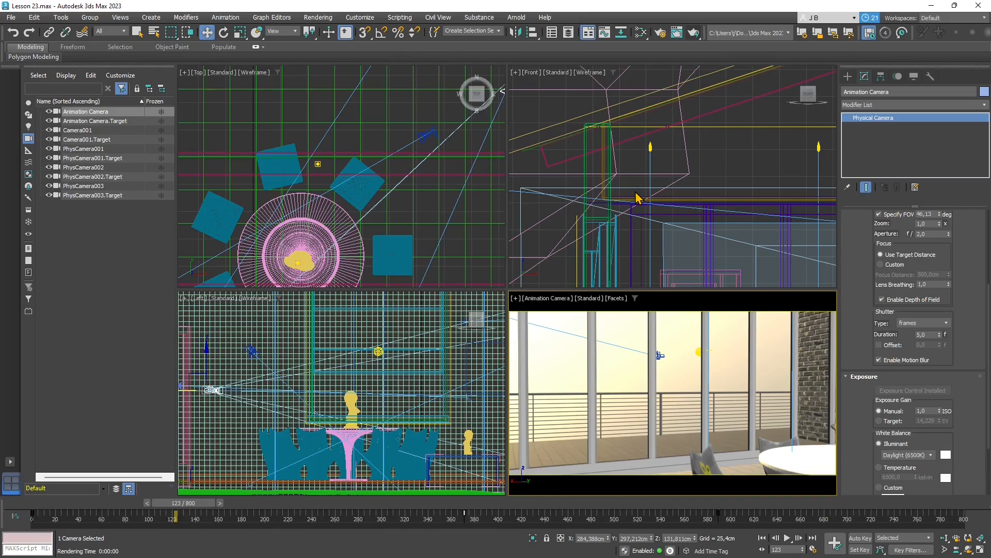
- Return the animation to frame 0
scroll(619, 169, down, 3)
scroll(618, 169, down, 3)
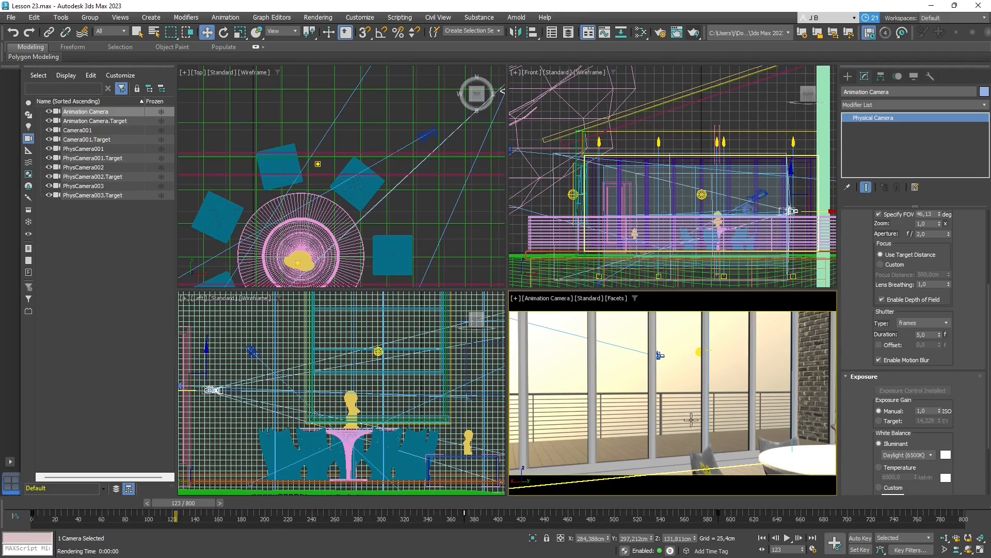
drag(208, 510, 40, 531)
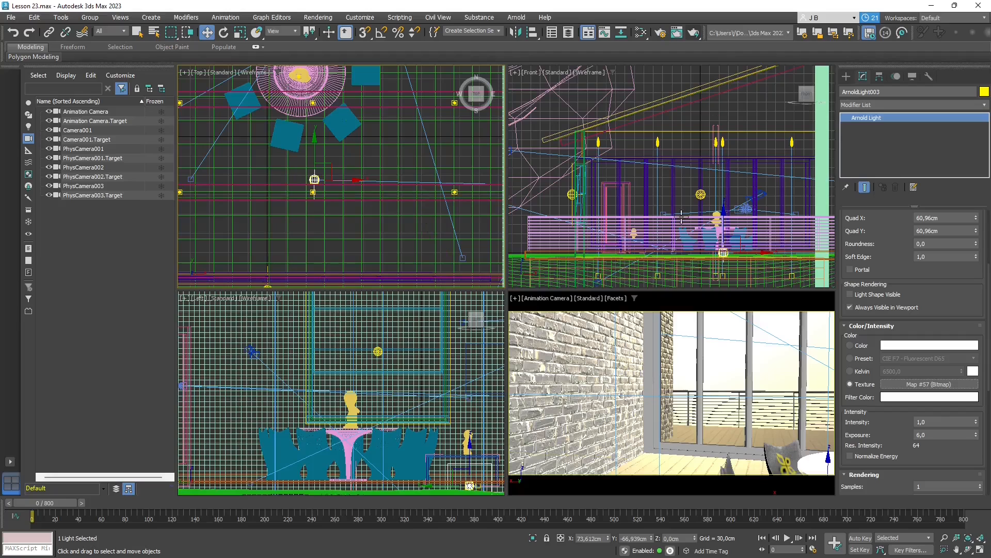
- Create a ChamferBox on the brick wall with AutoGrid, about 101 cm long, 233 cm wide and 4.4 cm high, with a fillet of about 50.5 cm
click(846, 77)
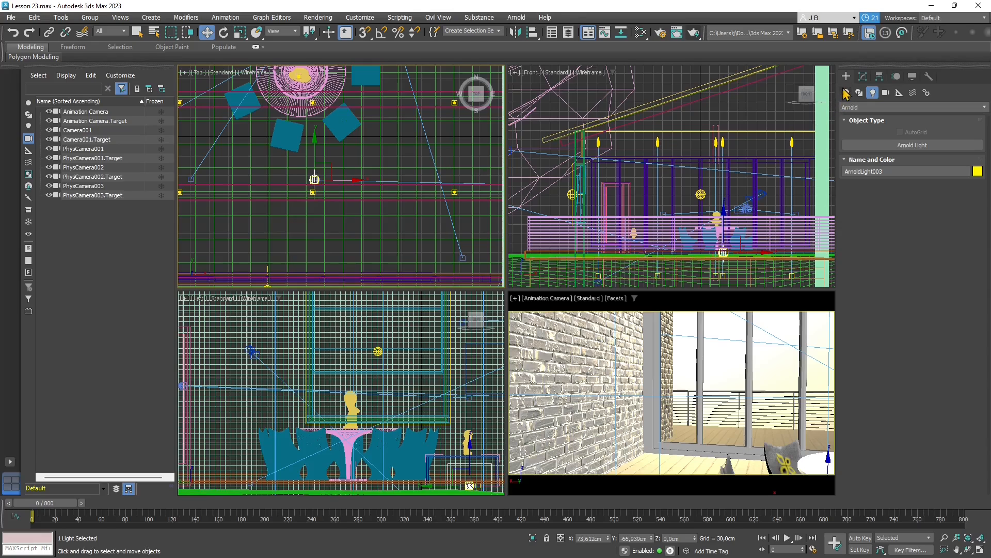
click(878, 108)
click(879, 110)
click(846, 93)
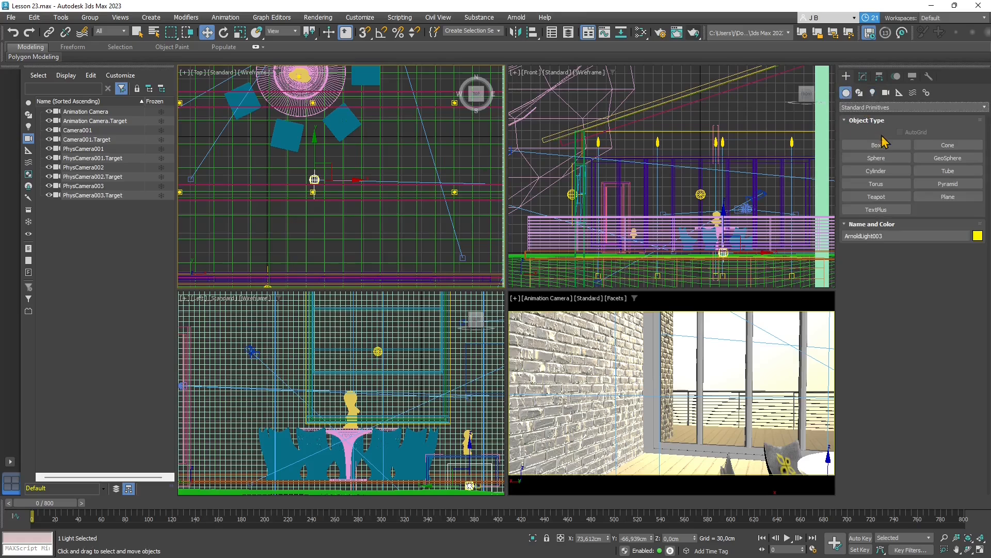
click(896, 144)
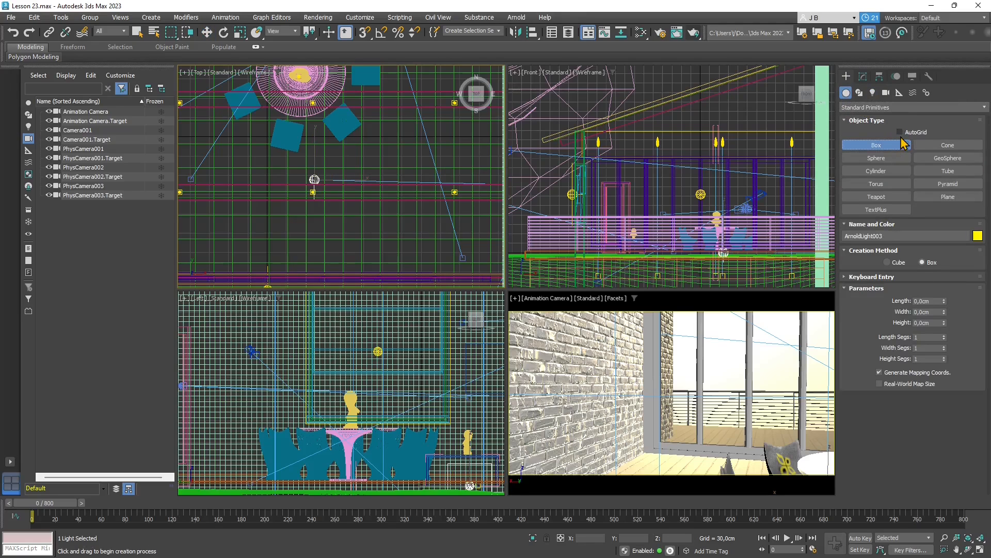
click(878, 107)
click(878, 114)
click(887, 159)
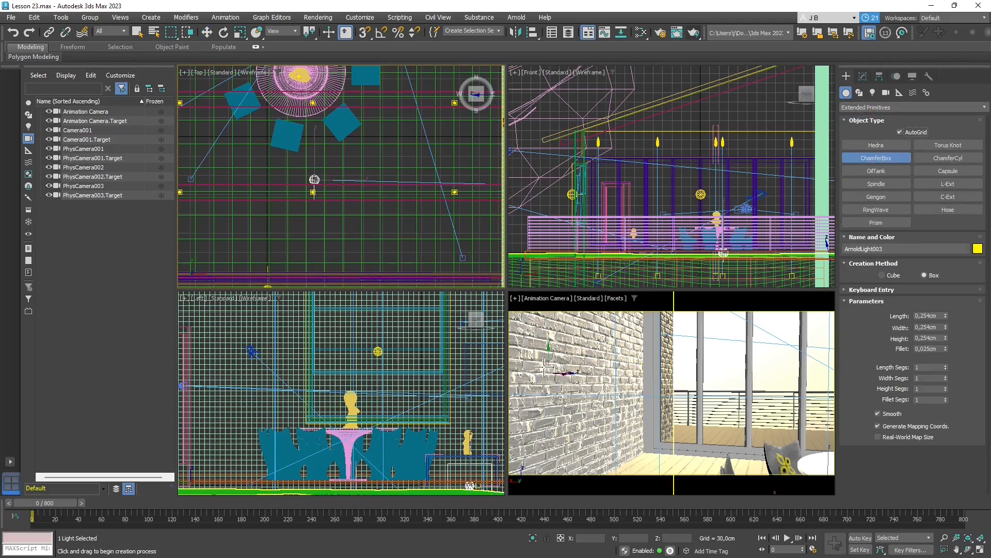
drag(549, 333, 638, 410)
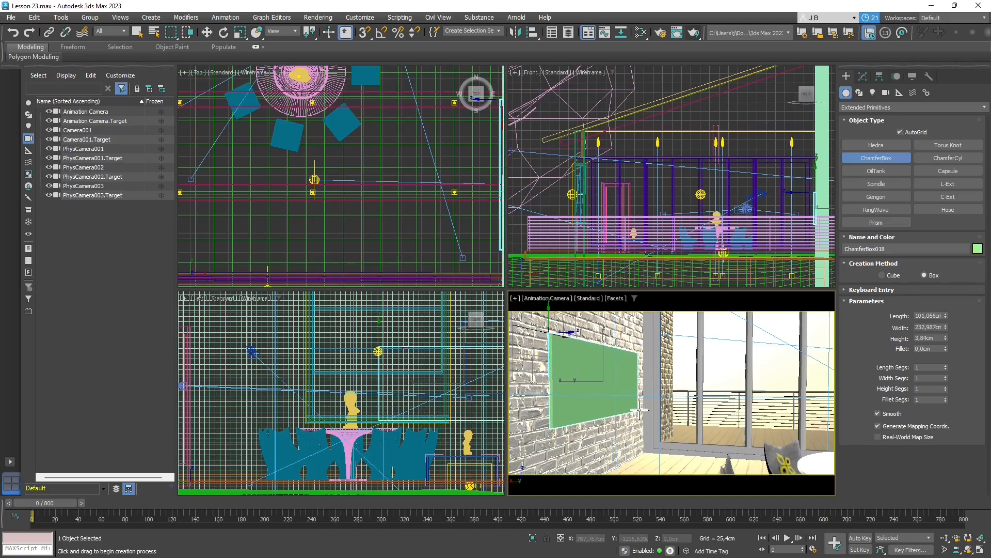
click(640, 411)
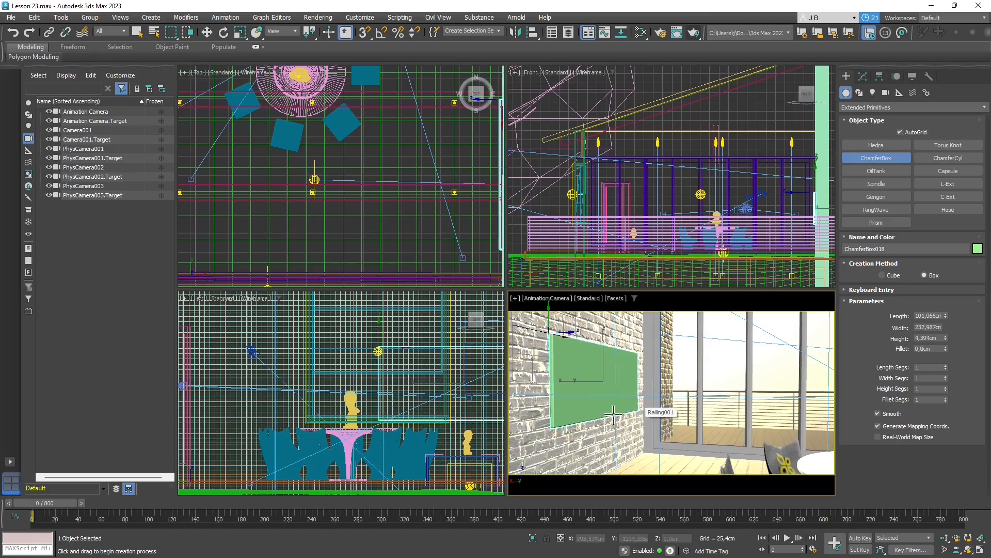
scroll(394, 349, up, 5)
scroll(430, 372, down, 5)
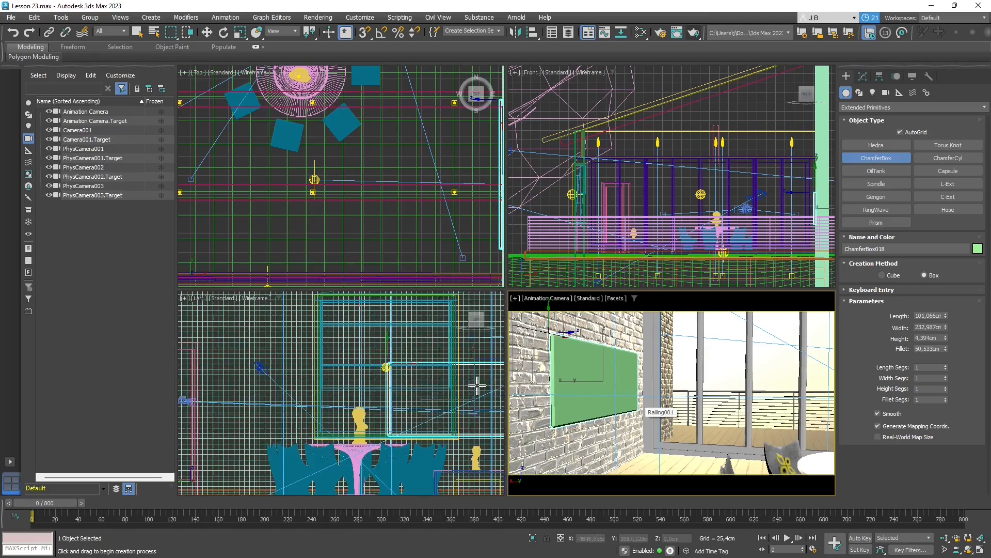
click(525, 365)
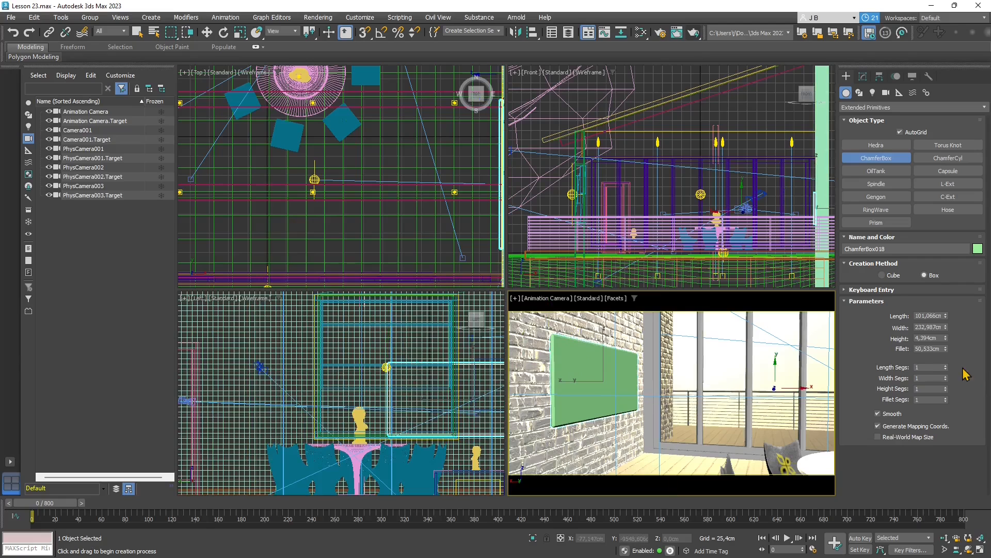
- Reduce the fillet of the ChamferBox panel on the brick wall
scroll(350, 350, up, 8)
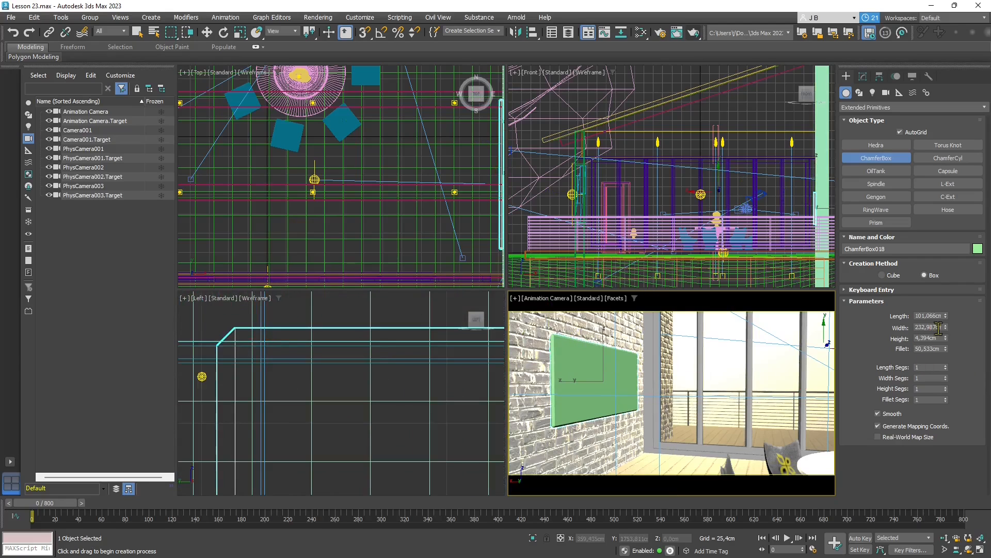
drag(947, 350, 943, 398)
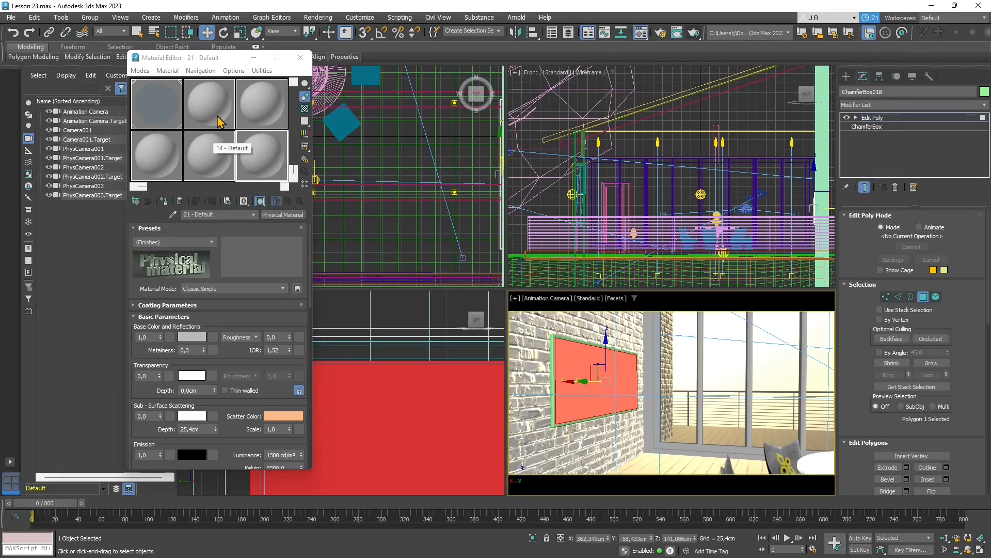
- Leave the panel's polygon editing and load the Satin Paint preset into the 21 - Default material
click(846, 76)
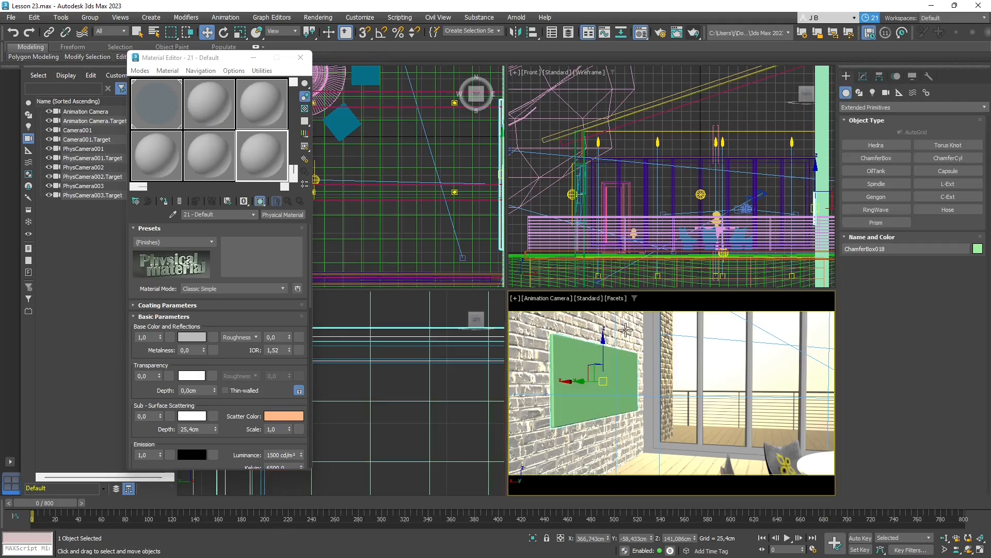
click(190, 243)
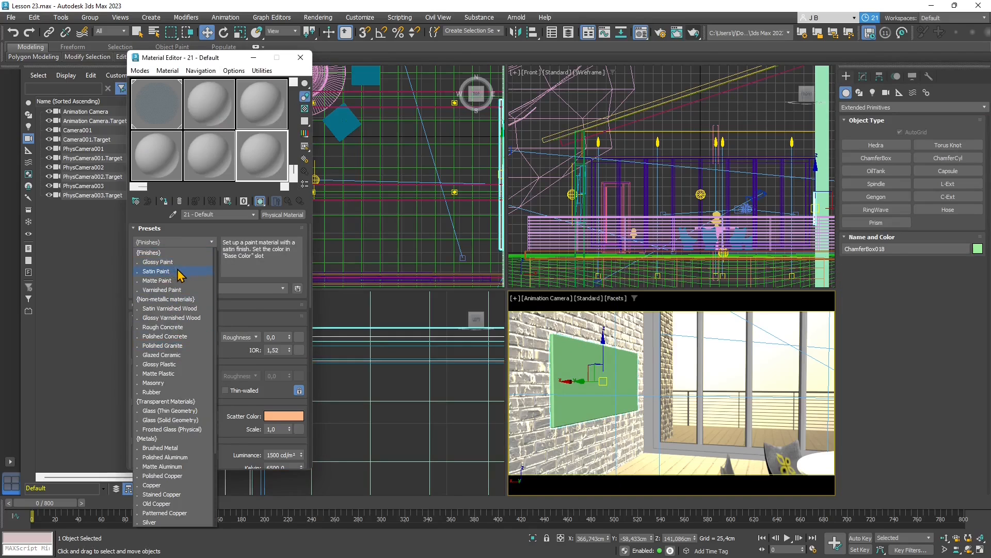
click(178, 271)
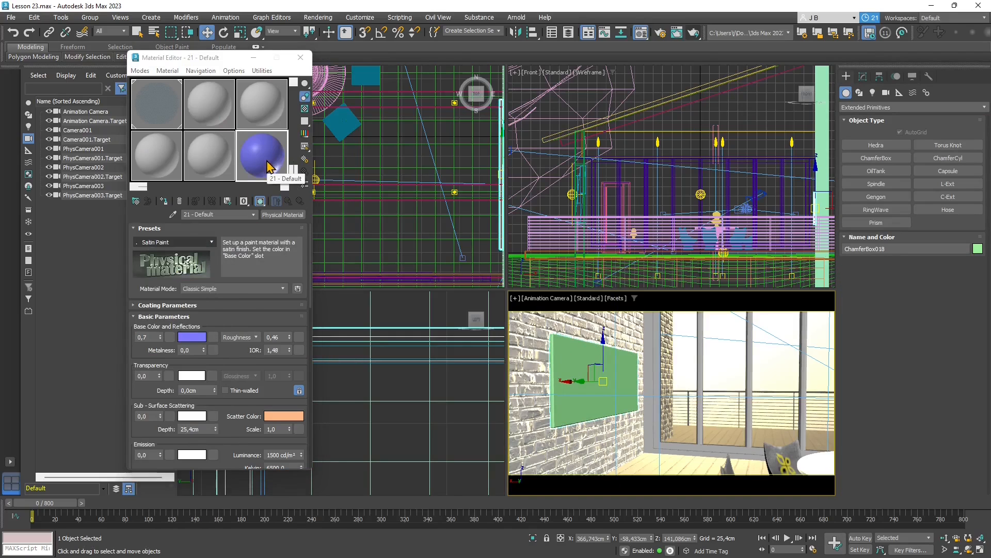
- Set the satin paint's base color to a neutral dark grey of about 0.09 and assign the material to the wall panel
click(190, 340)
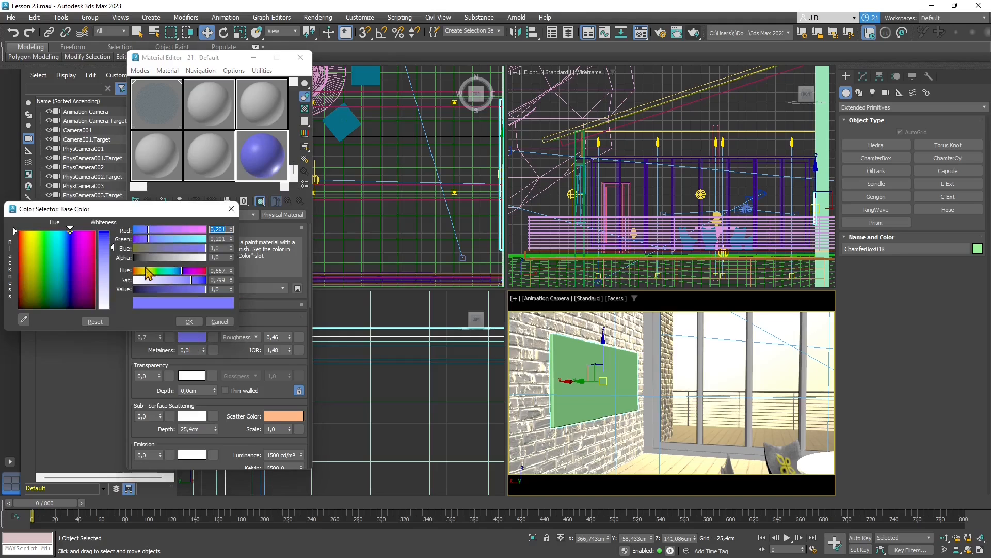
click(147, 290)
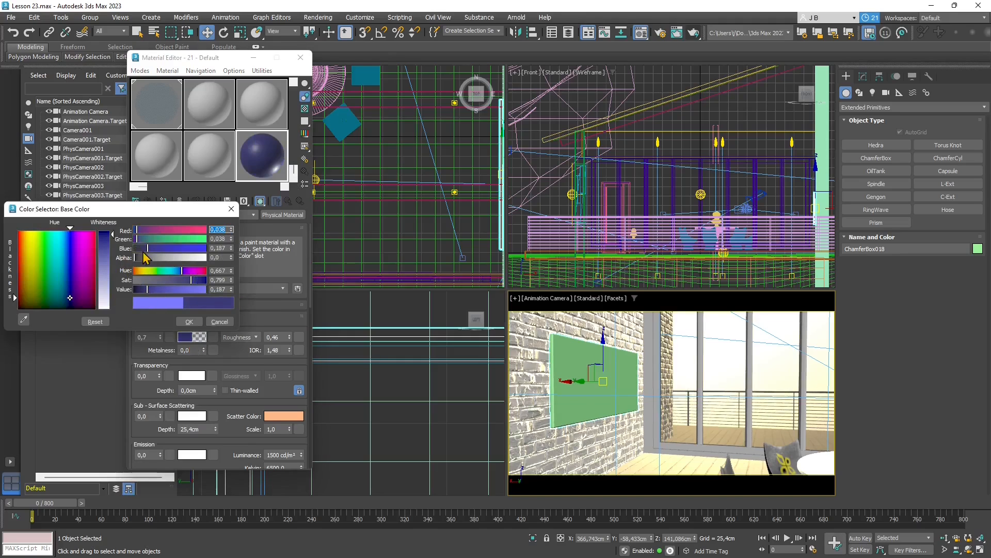
drag(146, 249, 134, 249)
click(153, 280)
click(143, 289)
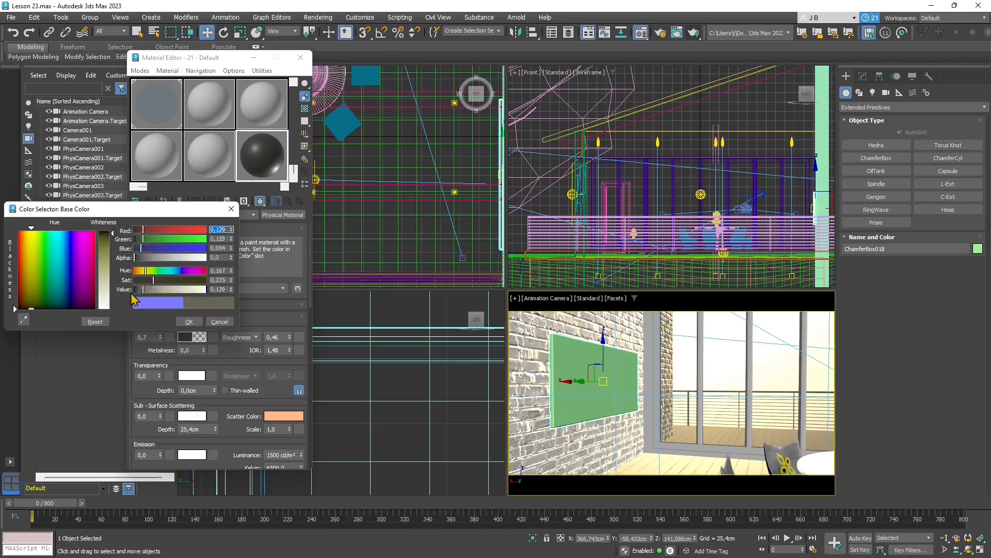
drag(132, 294, 133, 270)
click(148, 257)
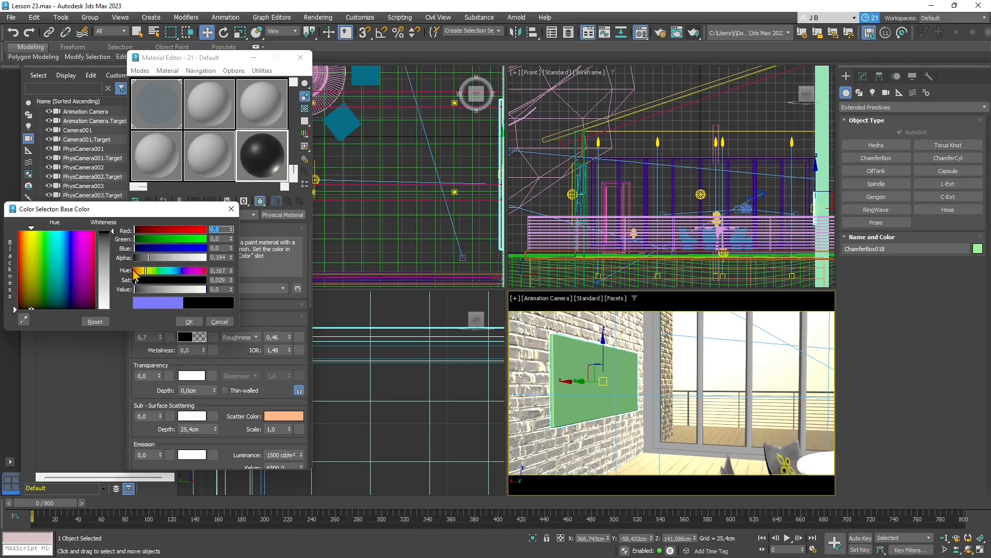
click(104, 247)
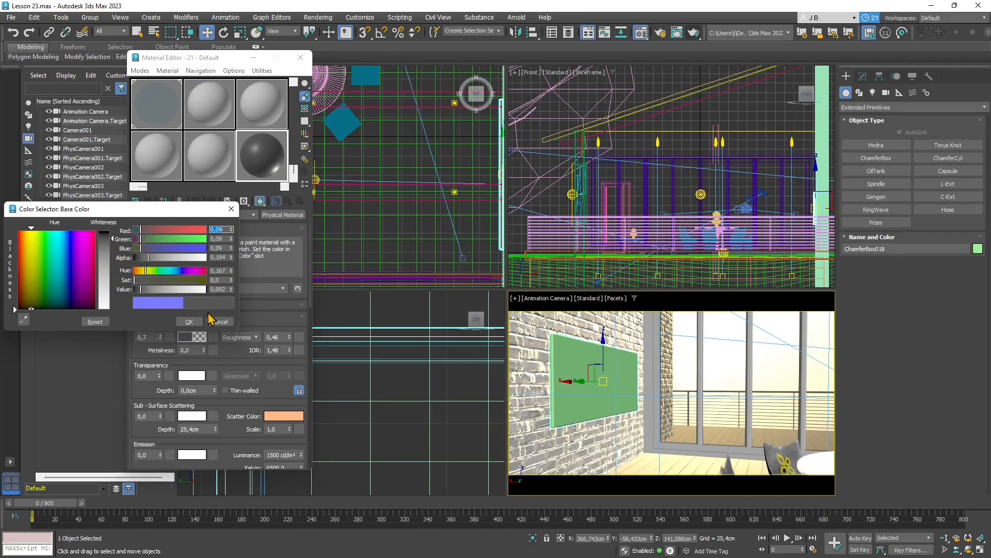
click(189, 322)
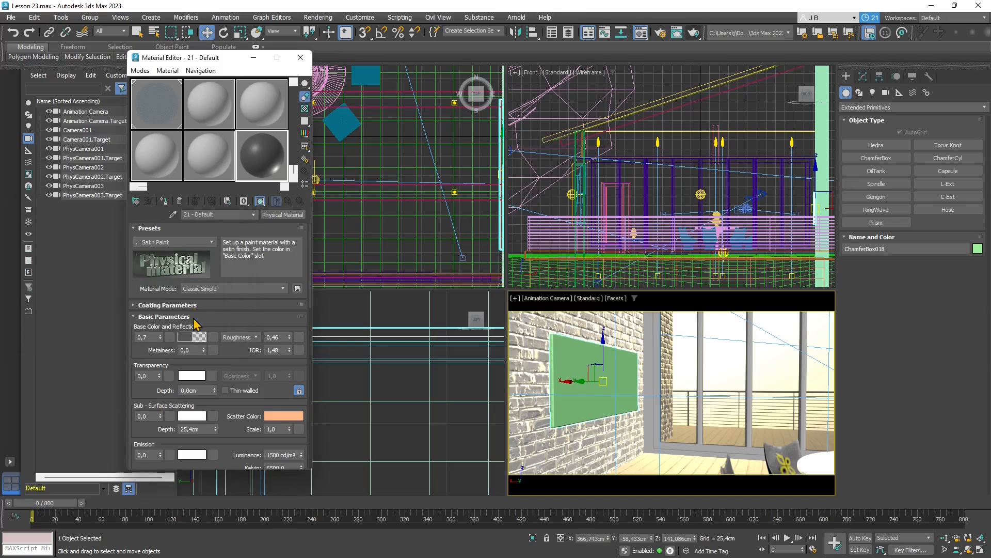
click(164, 201)
- Extrude the wall panel's large front polygon by 1 cm within its Edit Poly modifier
click(862, 77)
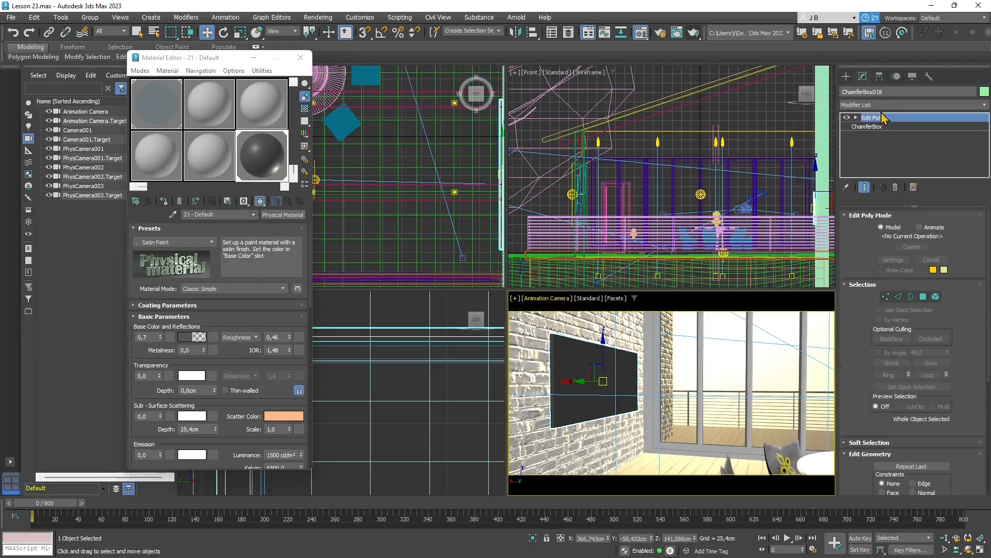
click(856, 118)
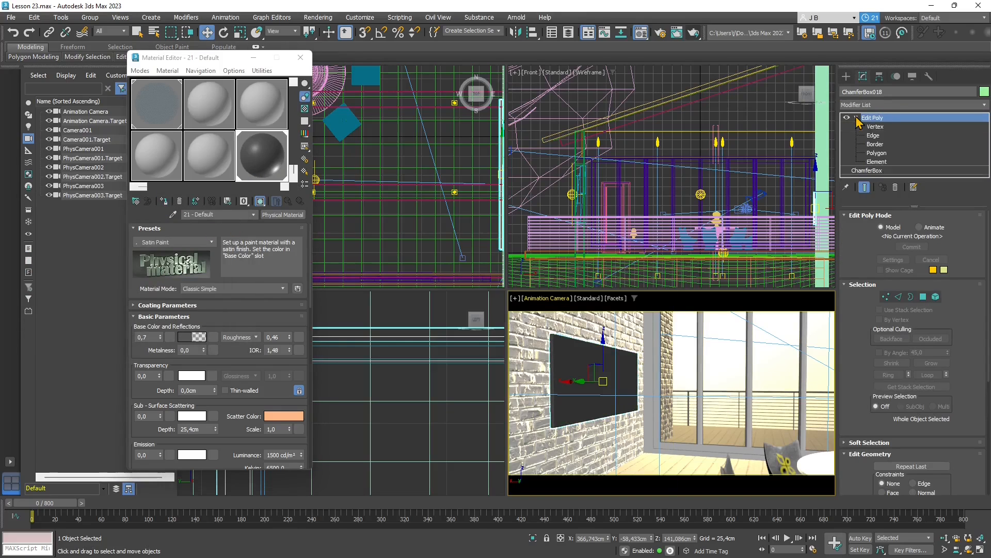
click(923, 296)
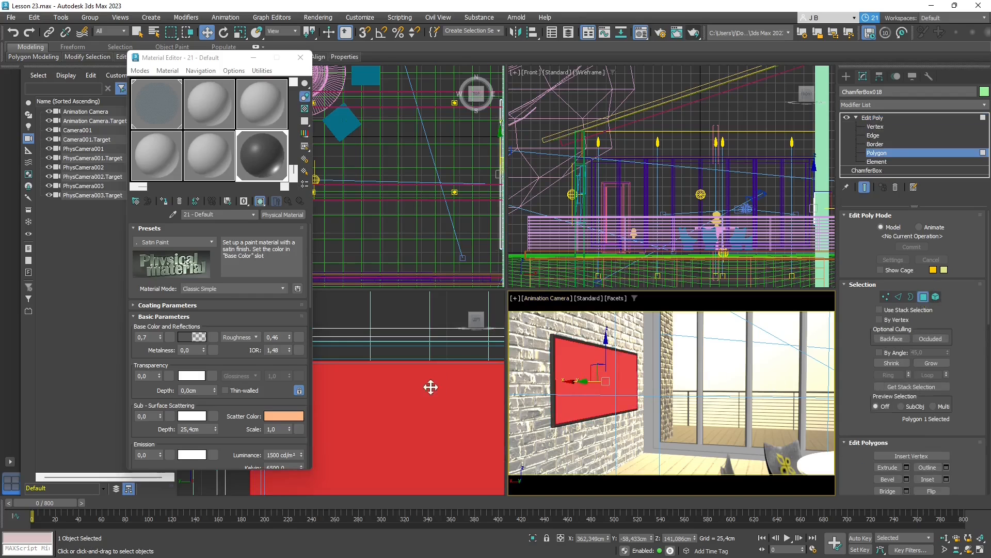
scroll(609, 238, down, 5)
scroll(693, 239, up, 9)
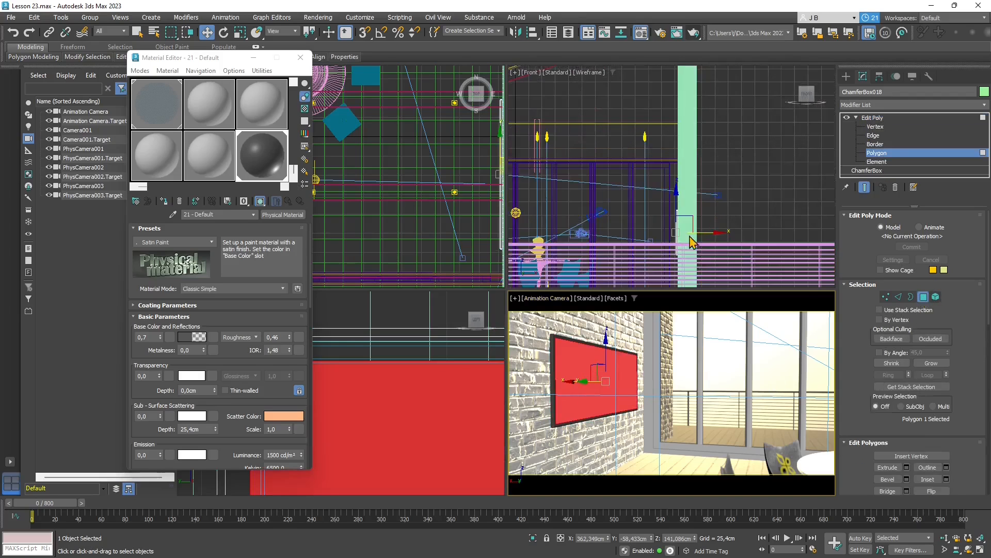
scroll(698, 243, up, 5)
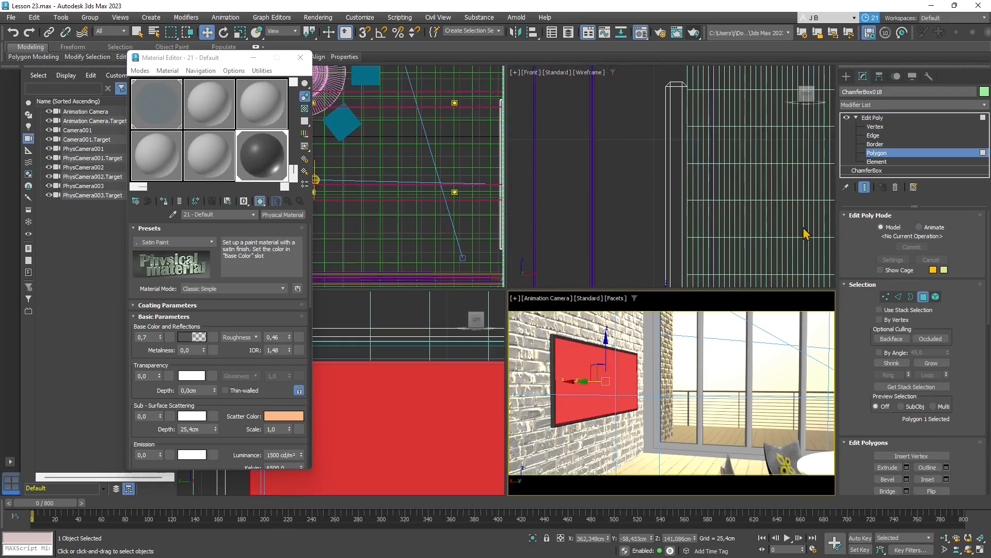
scroll(943, 344, down, 3)
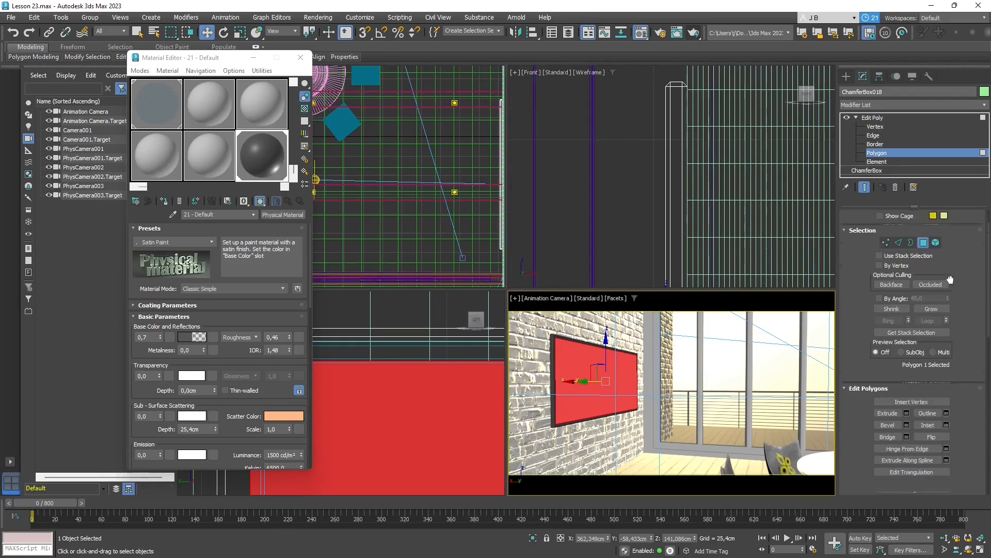
click(906, 401)
scroll(642, 150, down, 6)
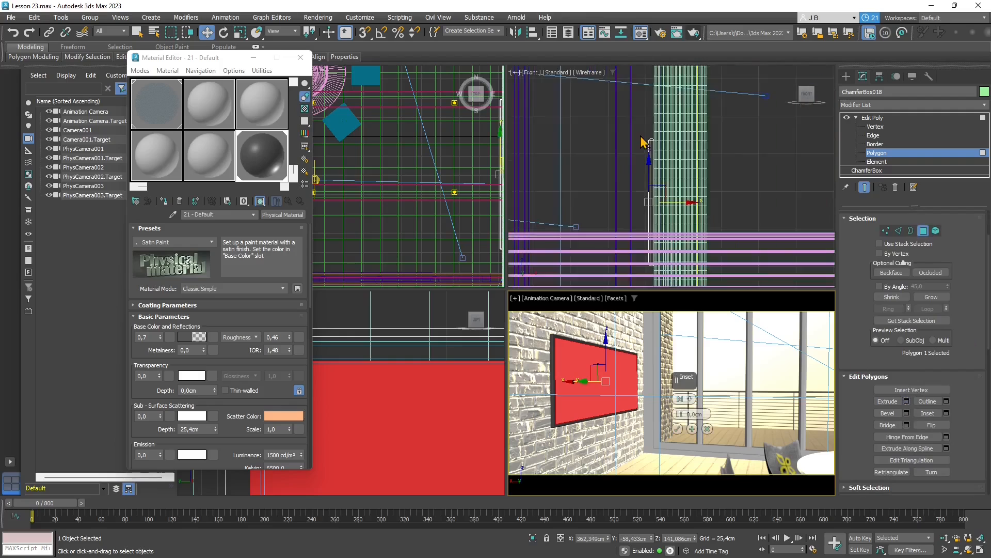
scroll(659, 196, up, 4)
scroll(646, 215, up, 3)
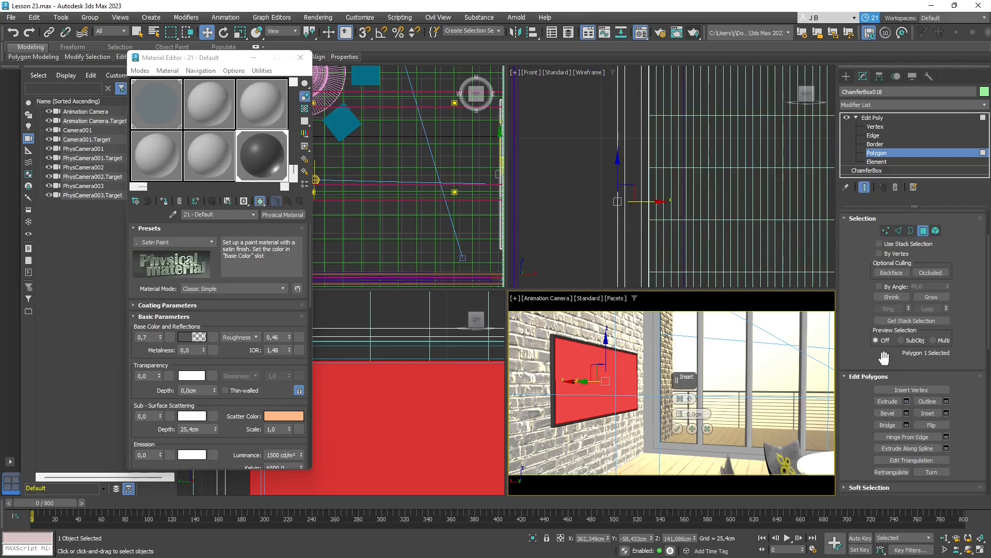
click(906, 402)
text(1cm)
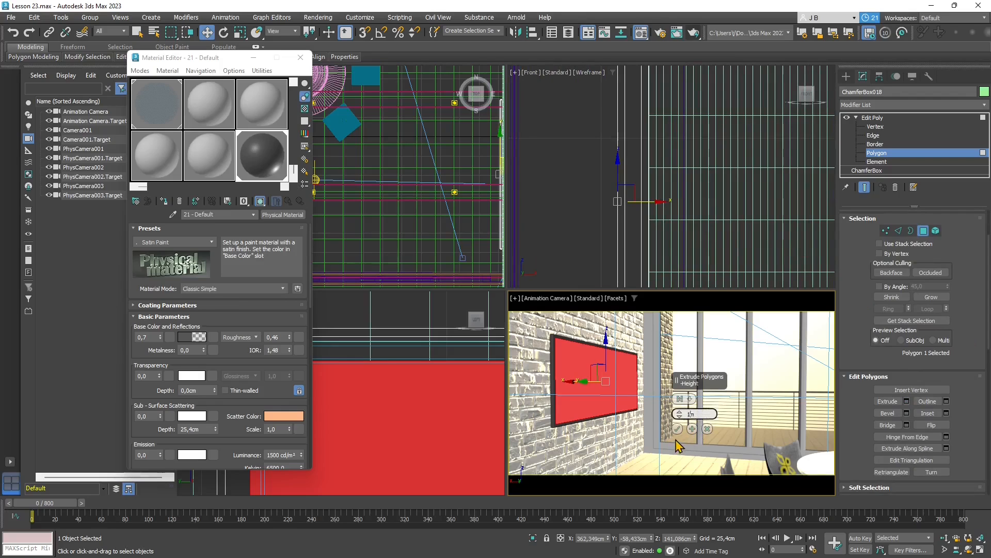
click(678, 429)
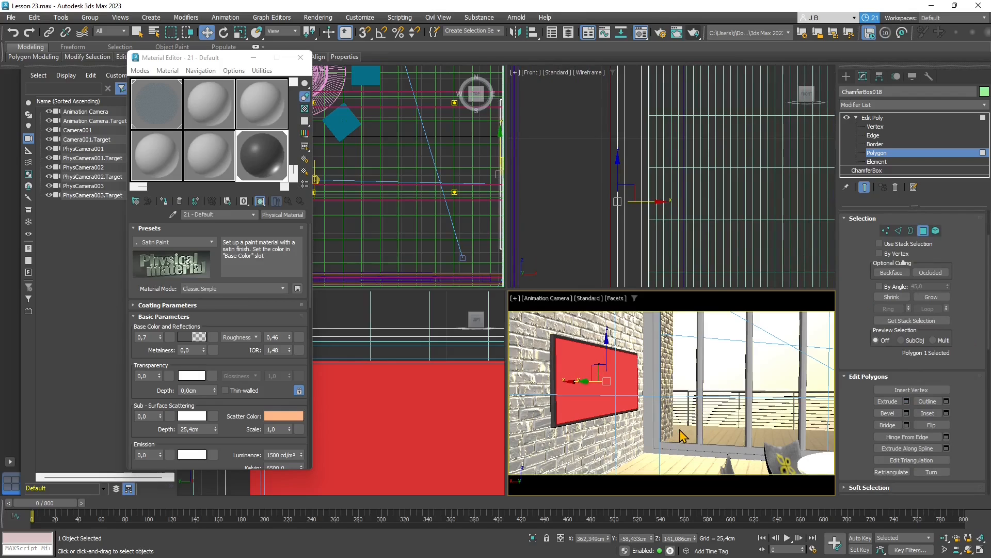
- Move the extruded front polygon back toward the brick wall, to about X 363.04 cm
click(619, 222)
drag(635, 203, 647, 206)
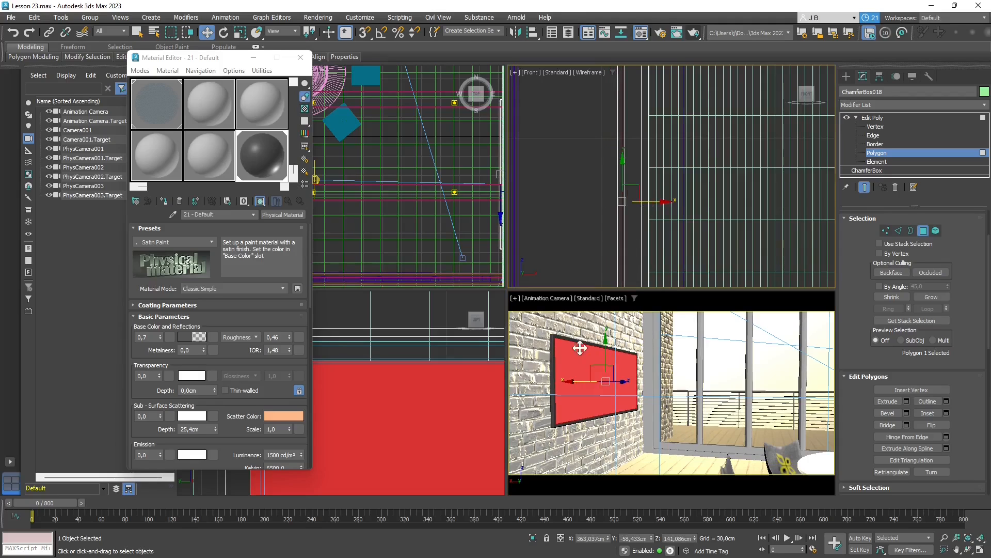
- Change the 20 - Default material to an Arnold Standard Surface and set its specular roughness to 1.0
click(214, 173)
click(283, 215)
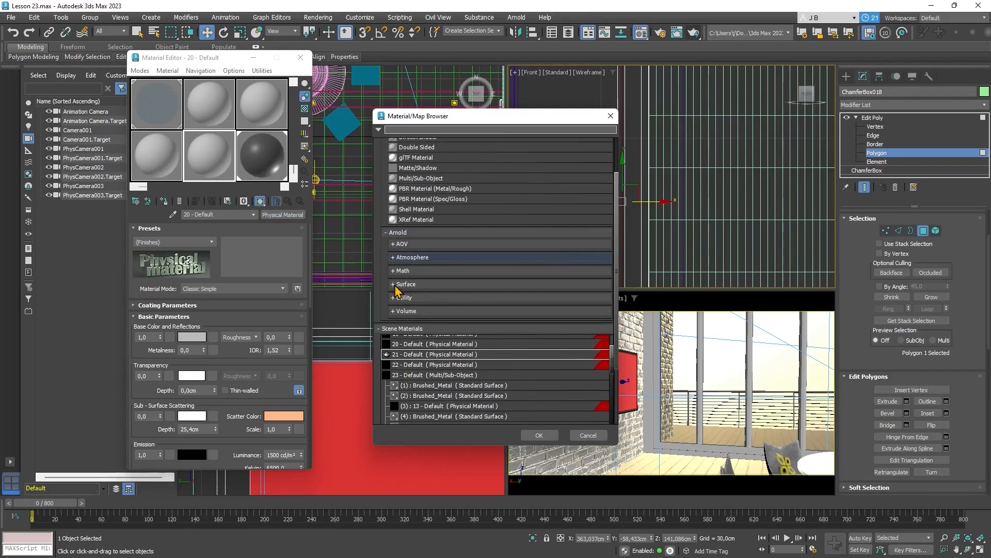
click(441, 289)
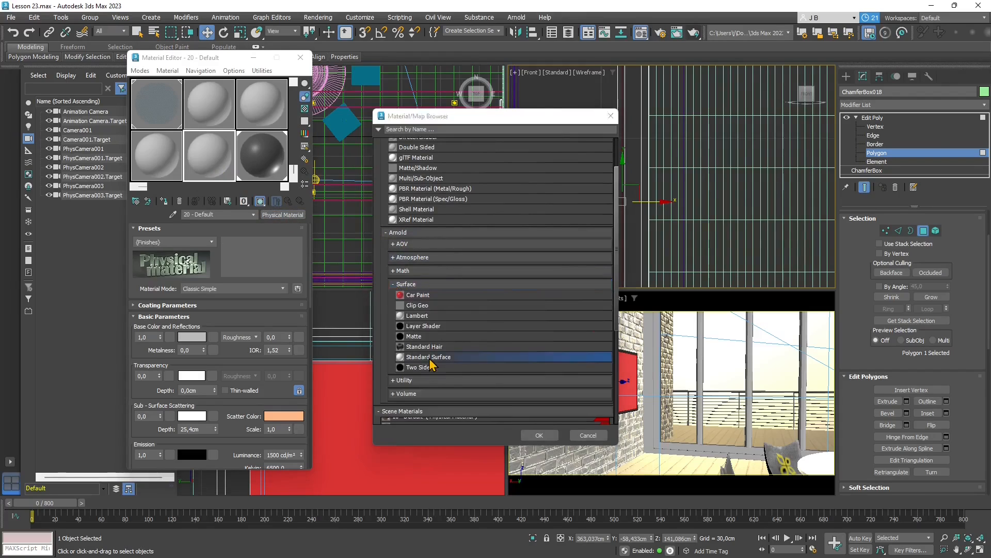
double_click(429, 356)
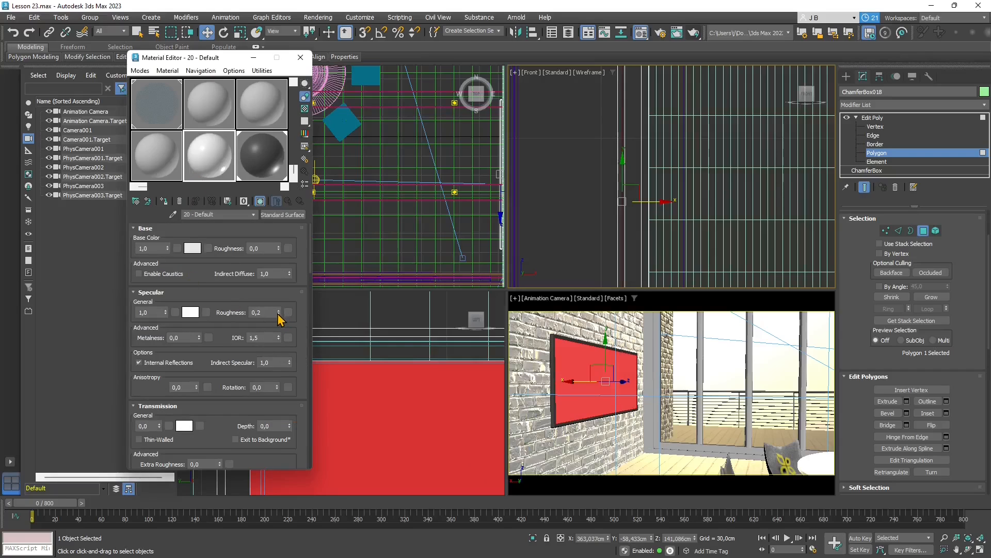
drag(279, 314, 279, 290)
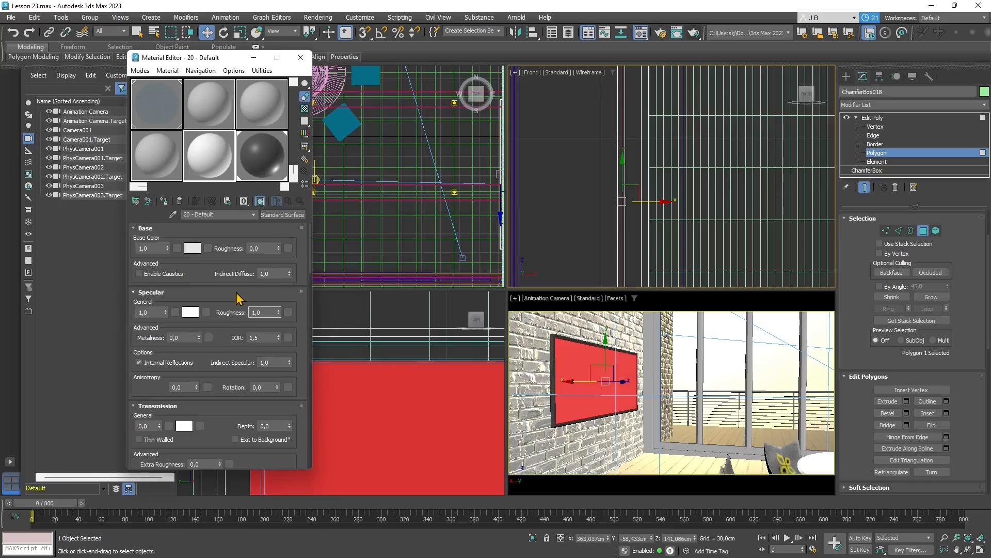
- Add a Bitmap map to the emission color of the 20 - Default material
scroll(243, 294, down, 6)
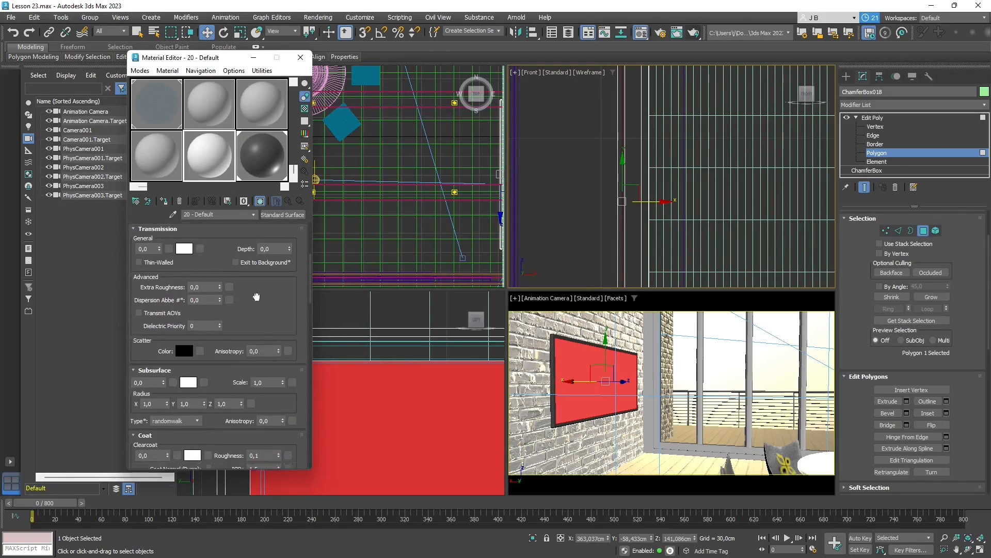
scroll(182, 234, down, 8)
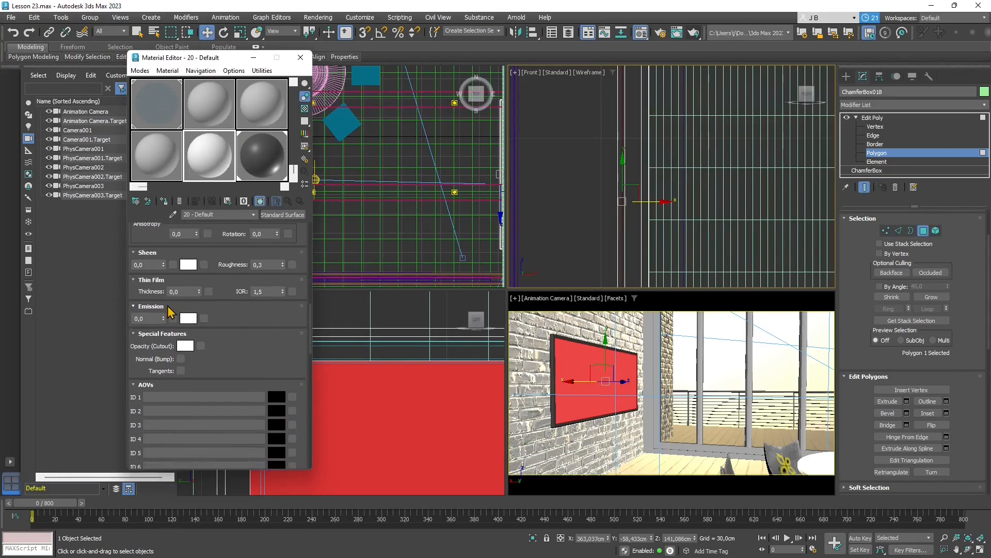
click(204, 319)
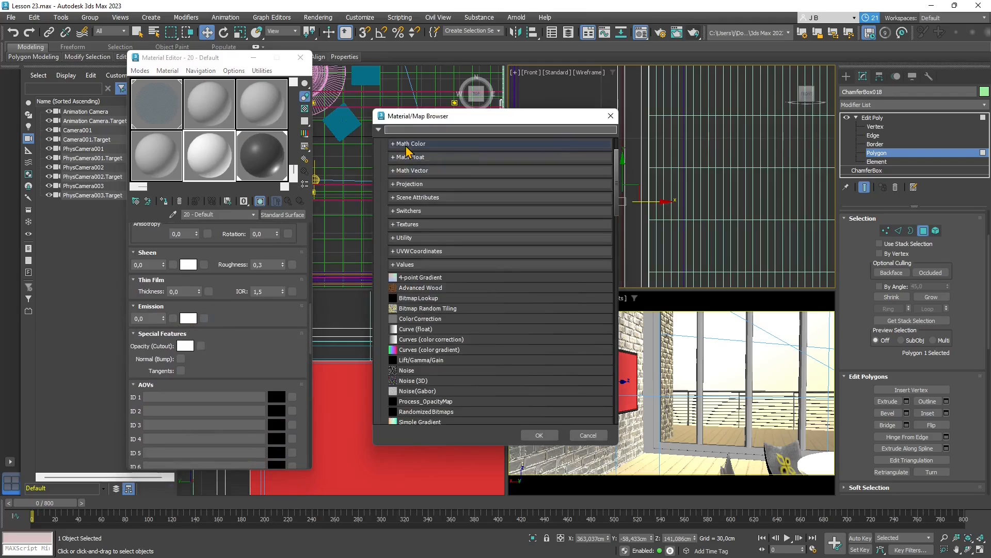
text(bitm)
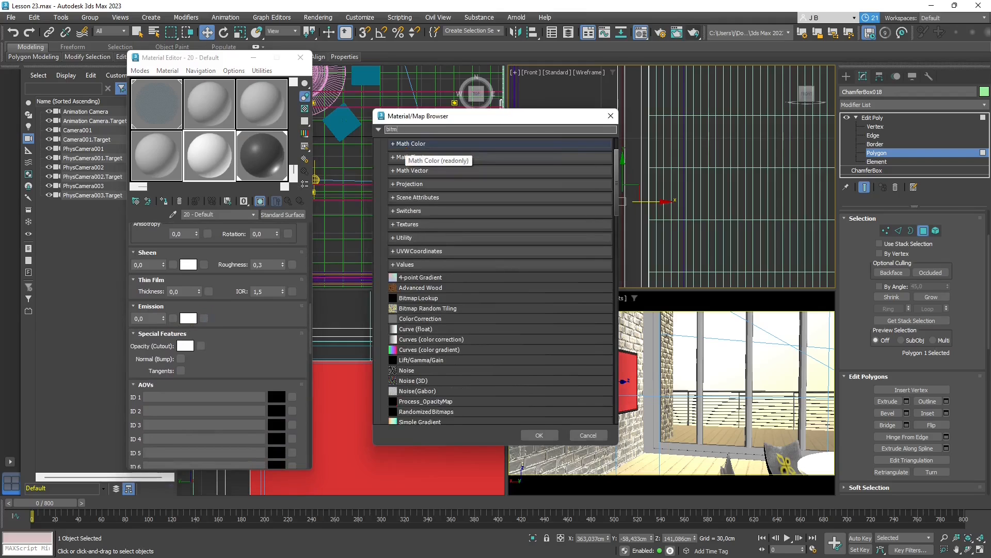
text(ap)
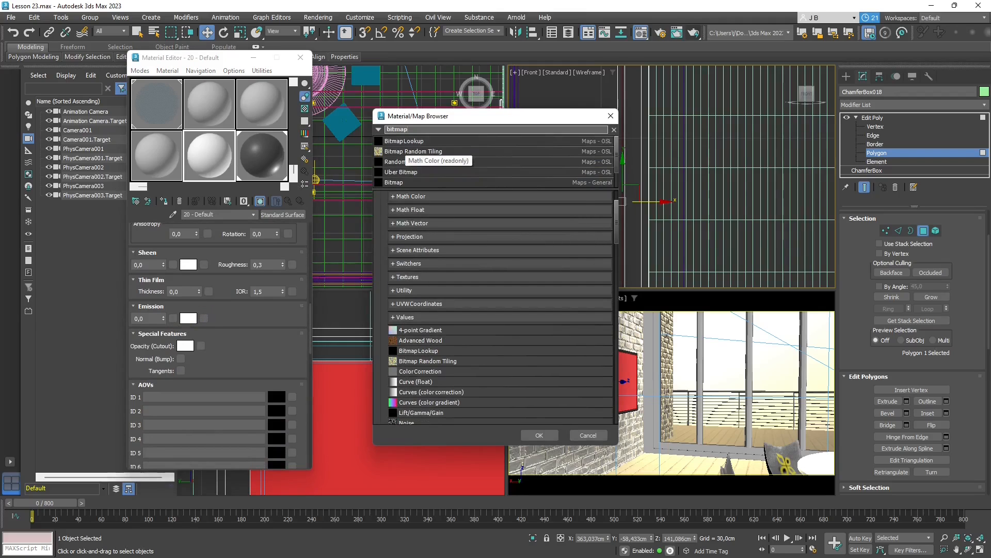
double_click(399, 182)
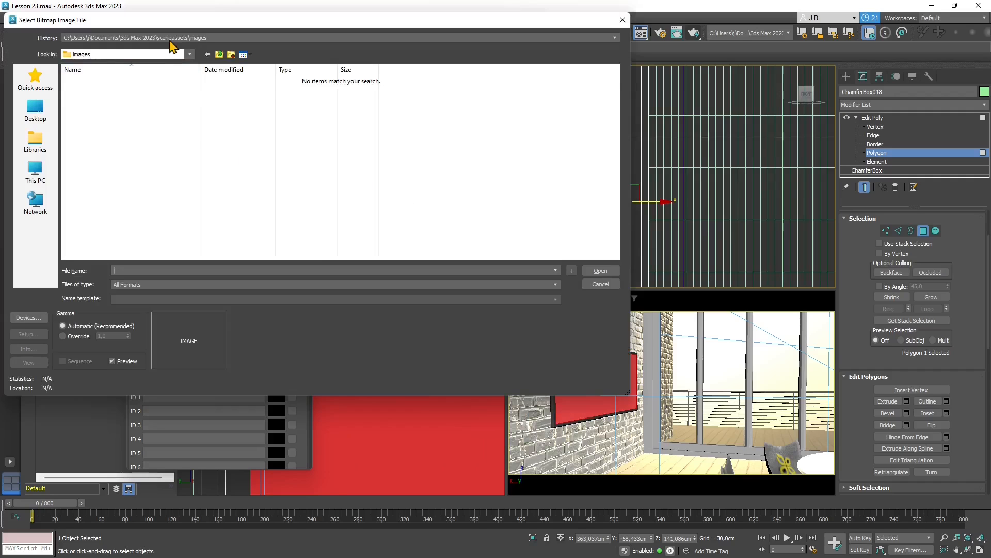
- Browse the D:\WORKS\Foto e Video folder for a video to use as the emission bitmap, listing all file types
click(173, 39)
click(130, 53)
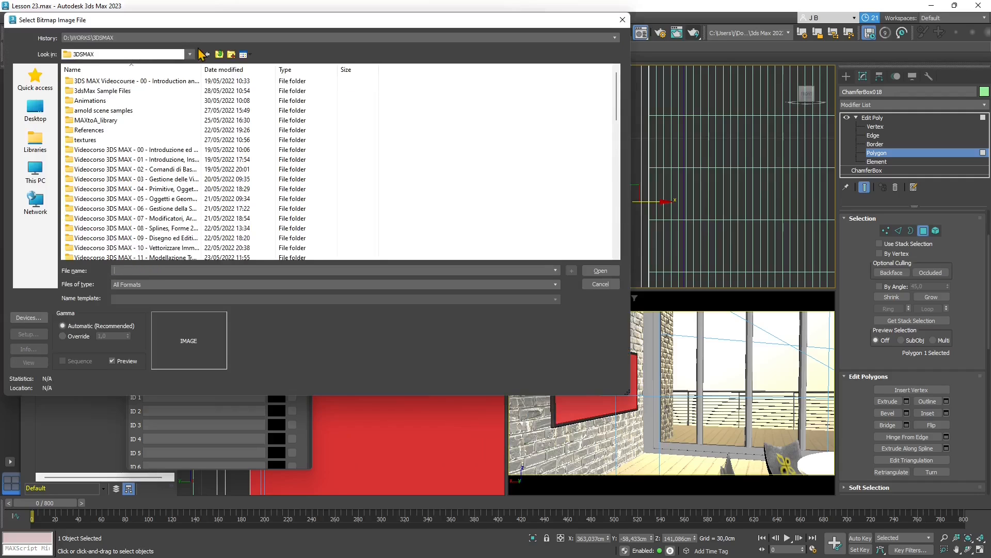
click(220, 55)
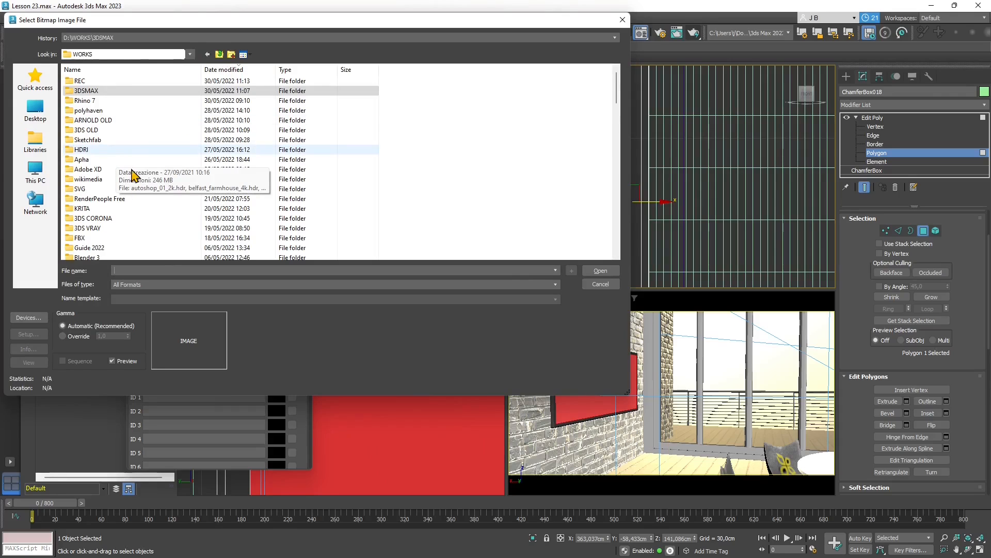
click(69, 166)
key(f)
key(f)
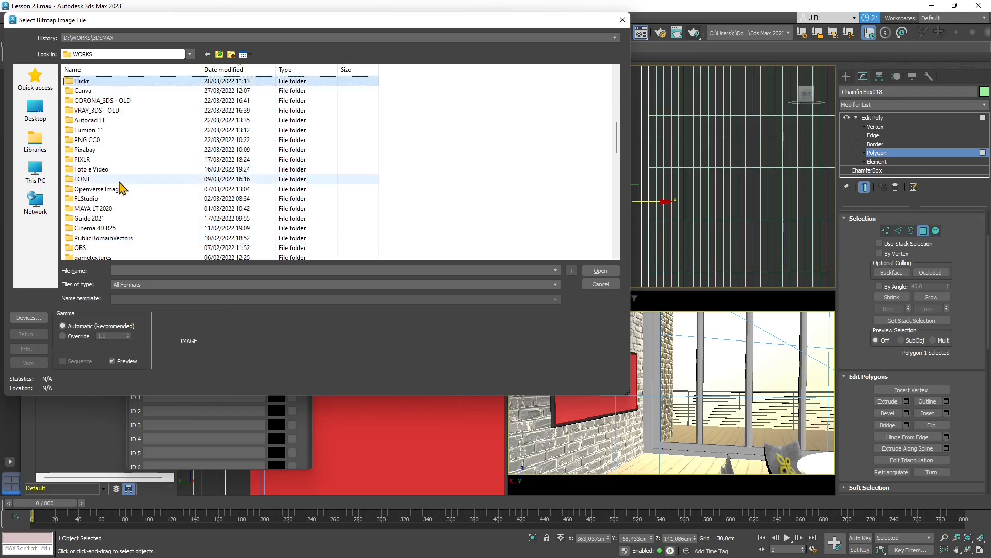
key(f)
double_click(108, 172)
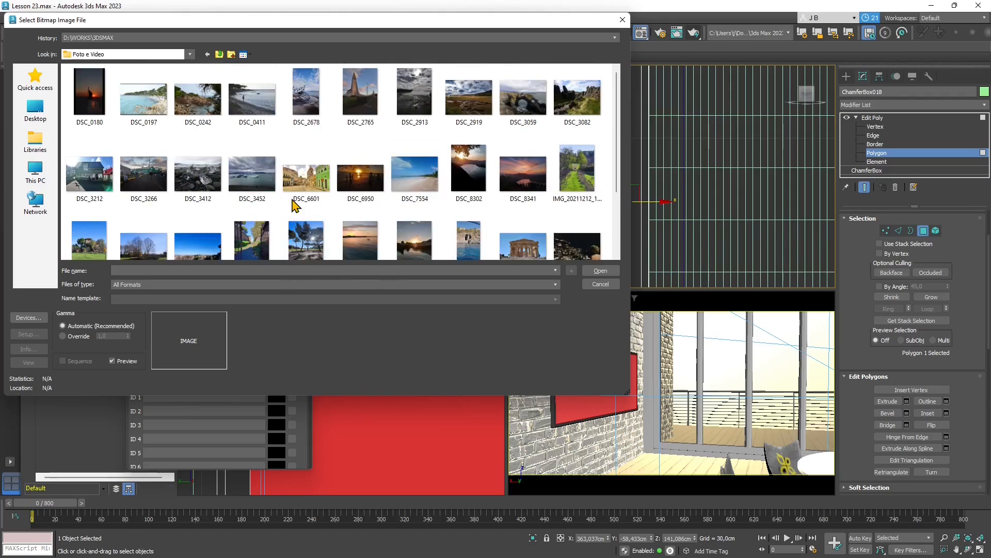
scroll(295, 205, down, 3)
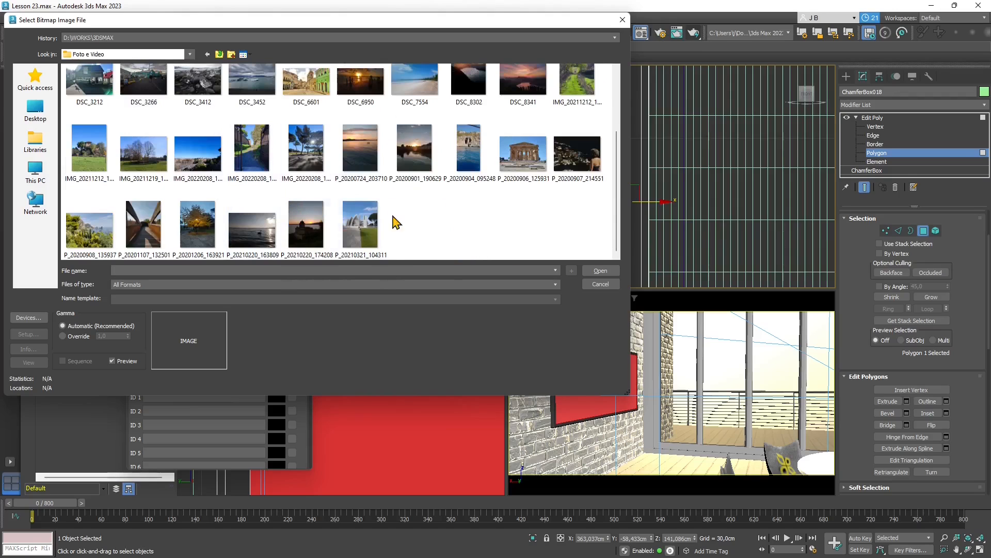
click(513, 288)
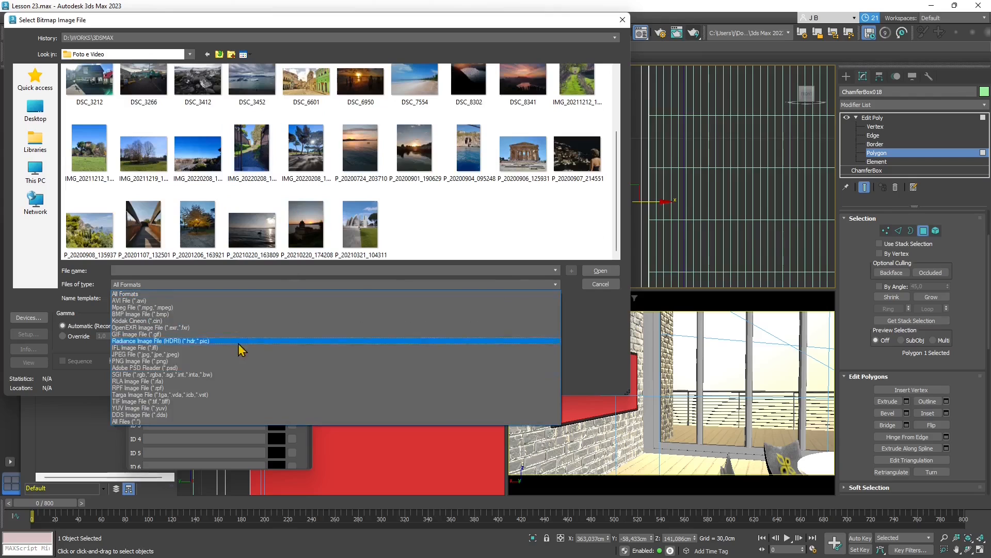
click(129, 422)
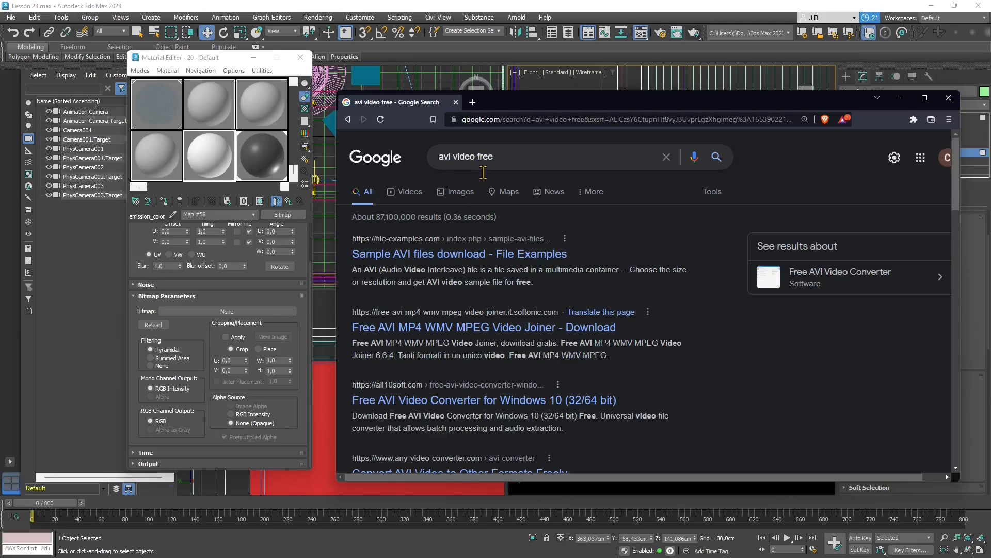
- In the web browser, find an online AVI converter among the "avi video free" search results and open video.online-convert.com
scroll(504, 257, down, 1)
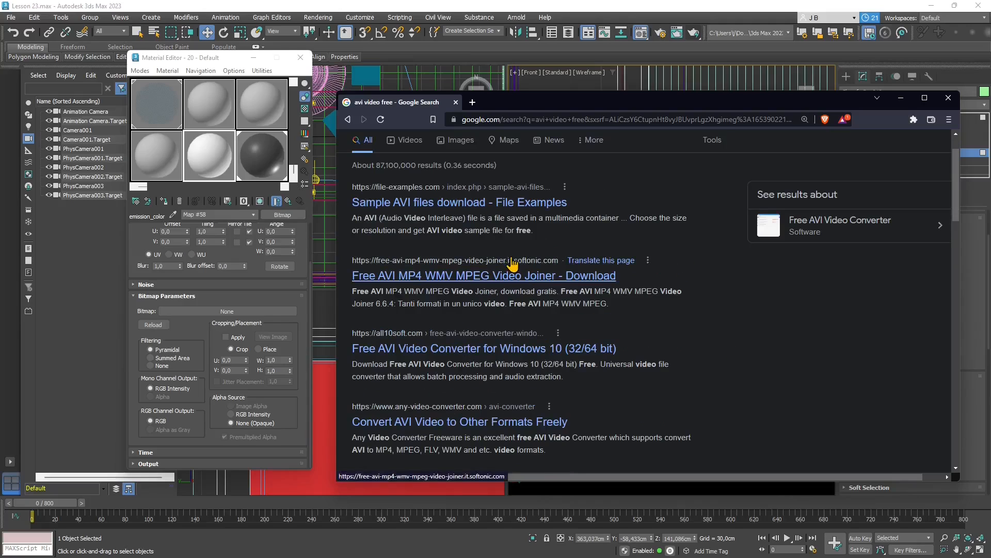
click(476, 424)
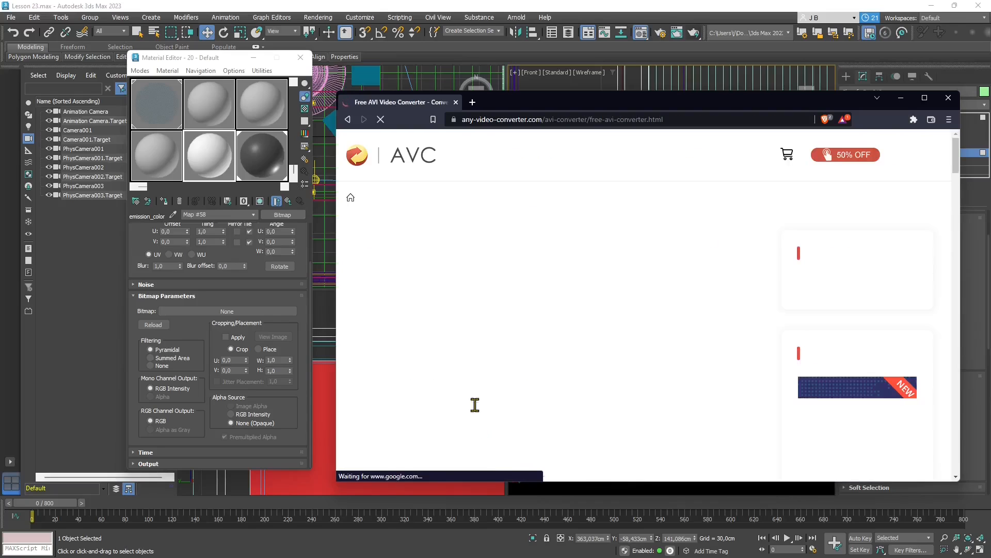
click(347, 119)
scroll(461, 255, down, 4)
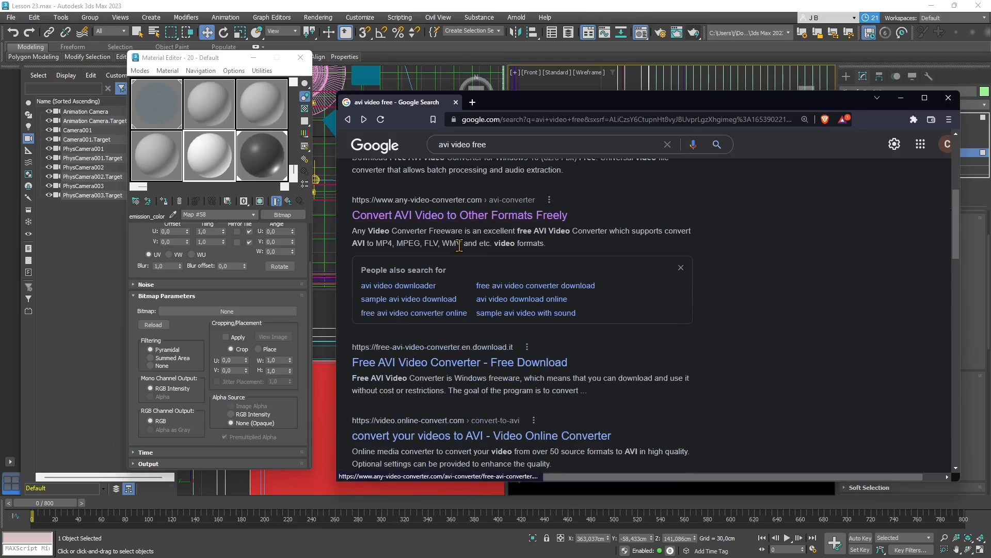
scroll(459, 245, down, 1)
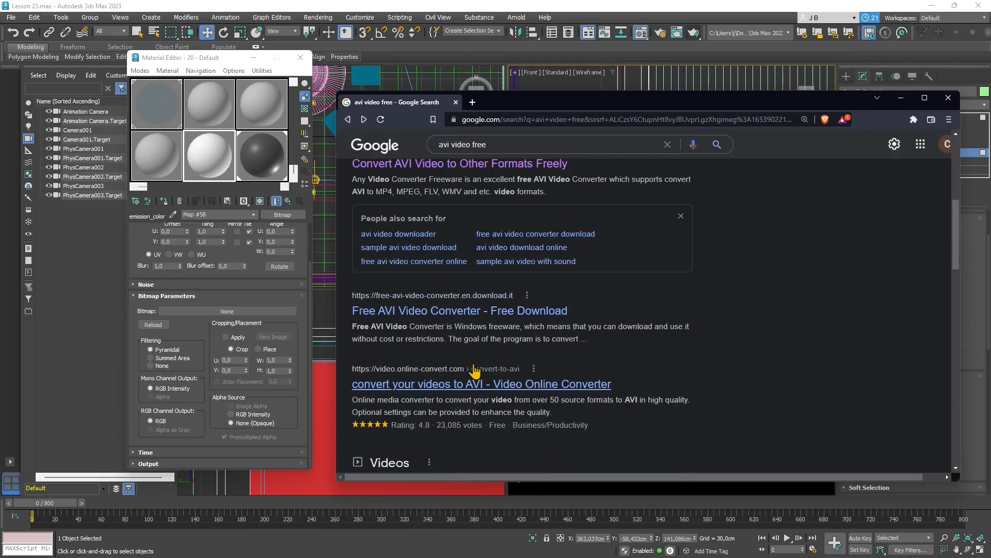
click(440, 395)
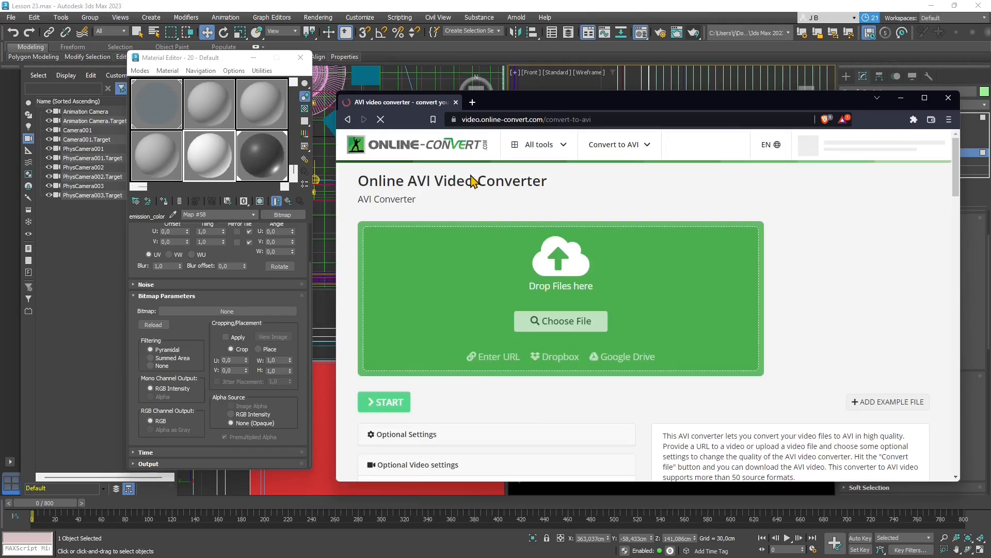
- Upload the MOV_3483 video from D:\WORKS\Foto e Video to the online AVI converter
drag(514, 102, 518, 54)
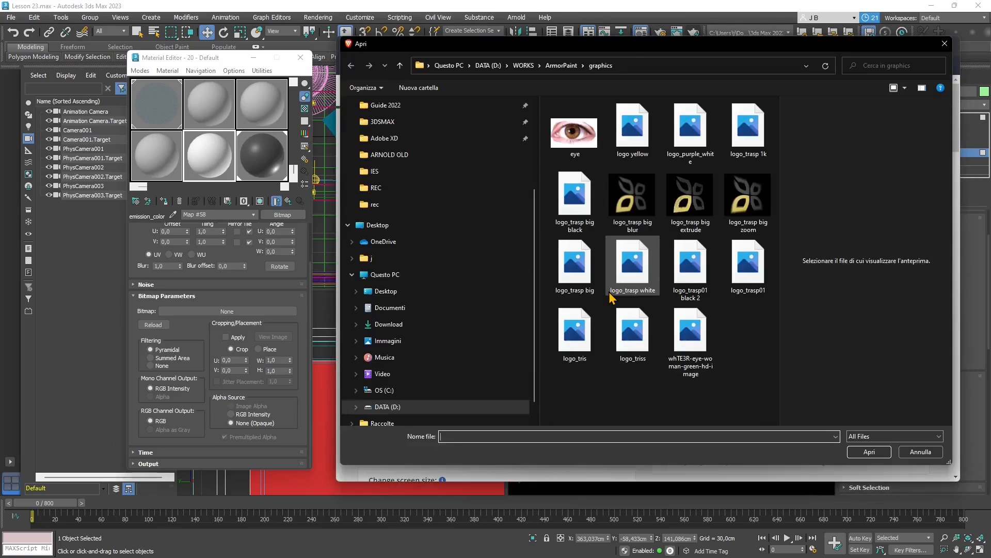
click(524, 66)
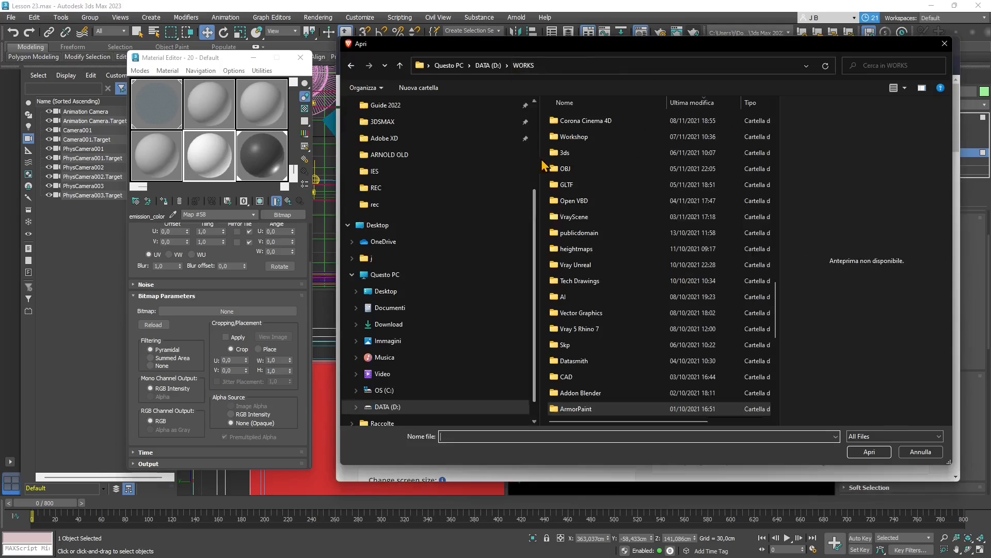
scroll(583, 278, down, 1)
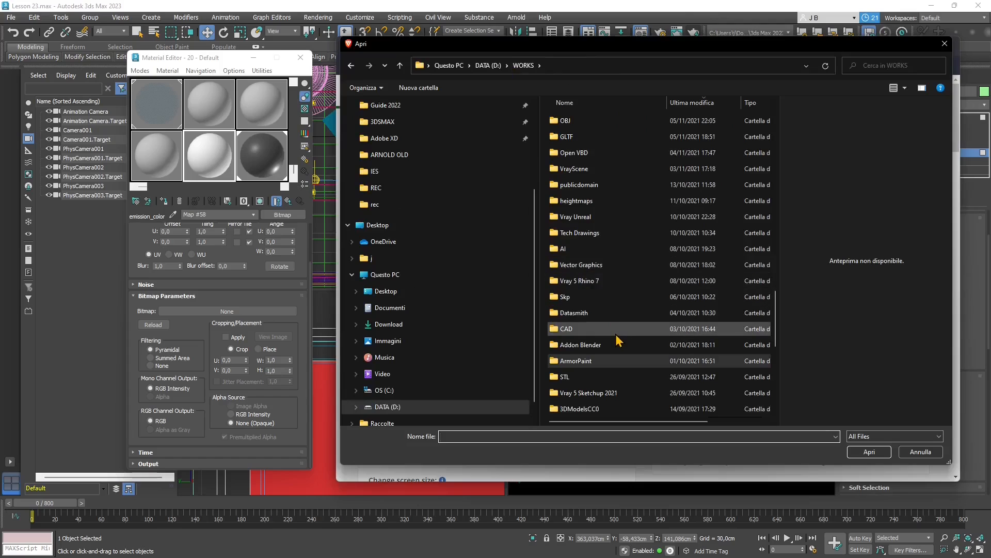
scroll(618, 337, up, 4)
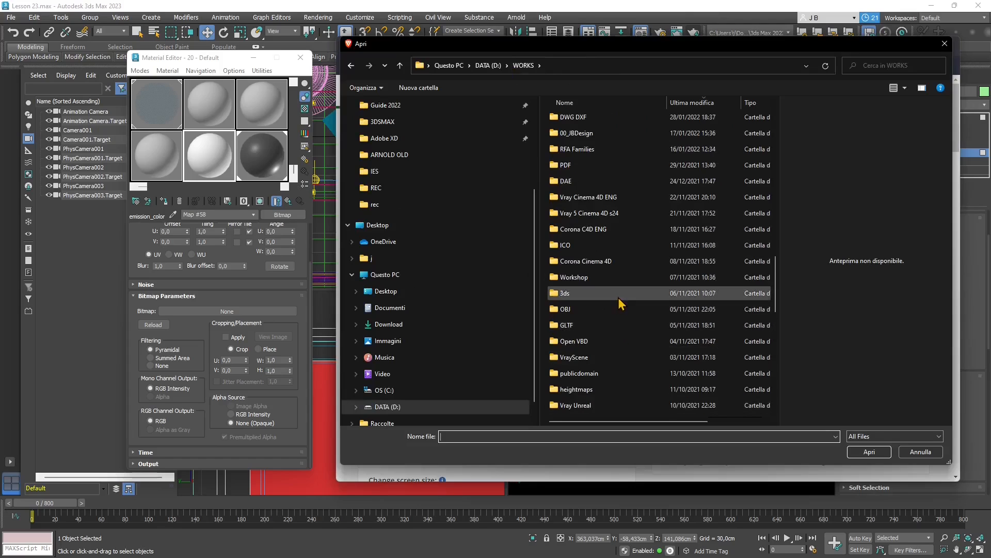
scroll(604, 193, down, 7)
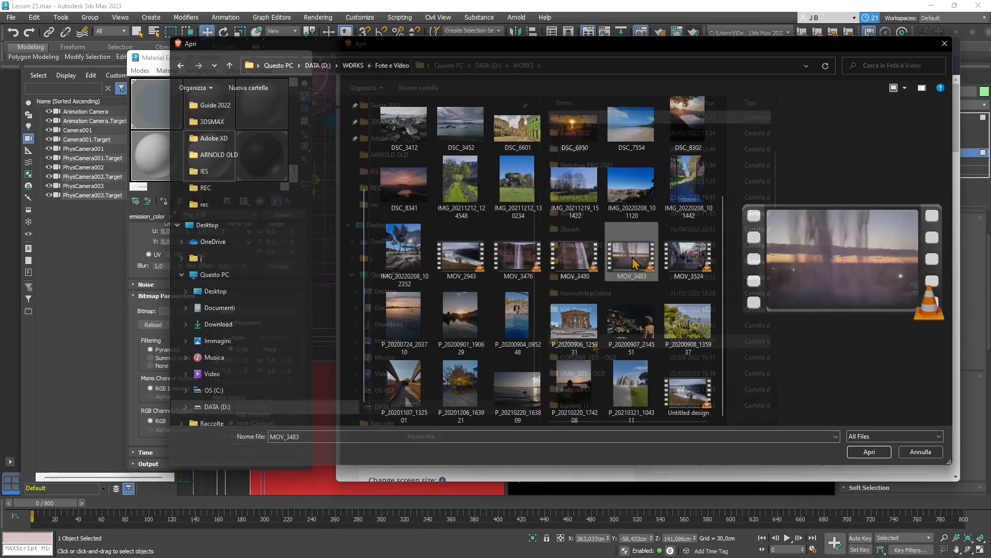
click(883, 450)
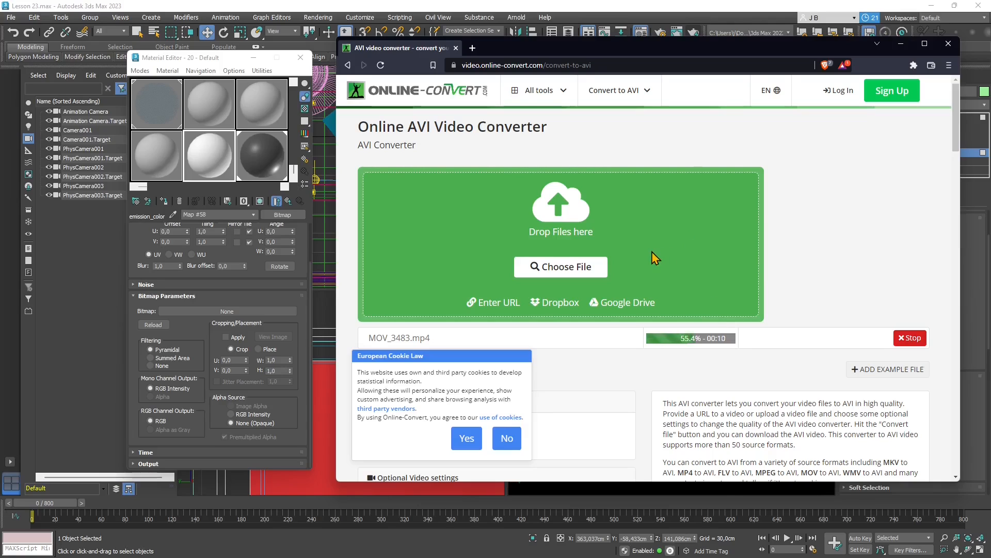
- Review the optional video settings and convert MOV_3483.mp4 to AVI with no preset
scroll(658, 207, down, 1)
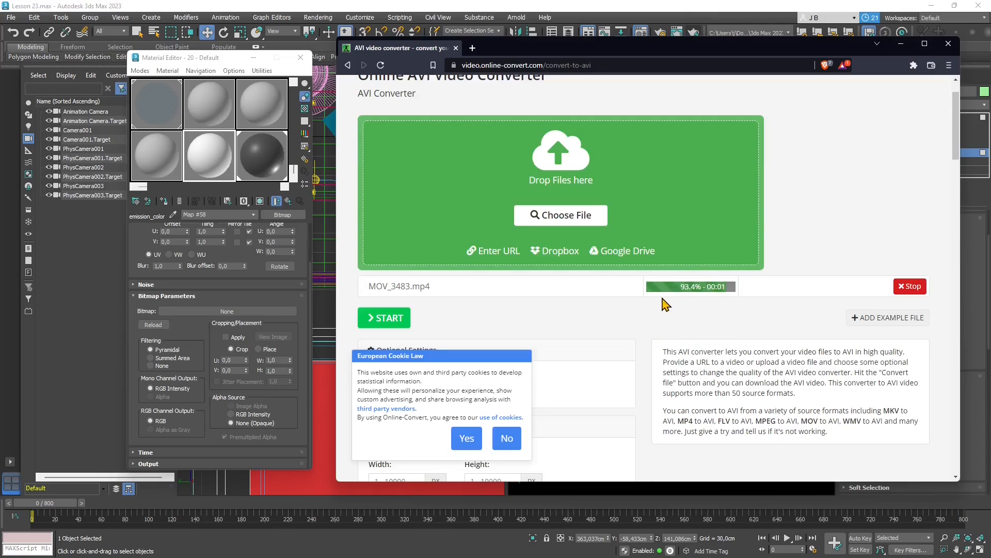
scroll(640, 310, down, 4)
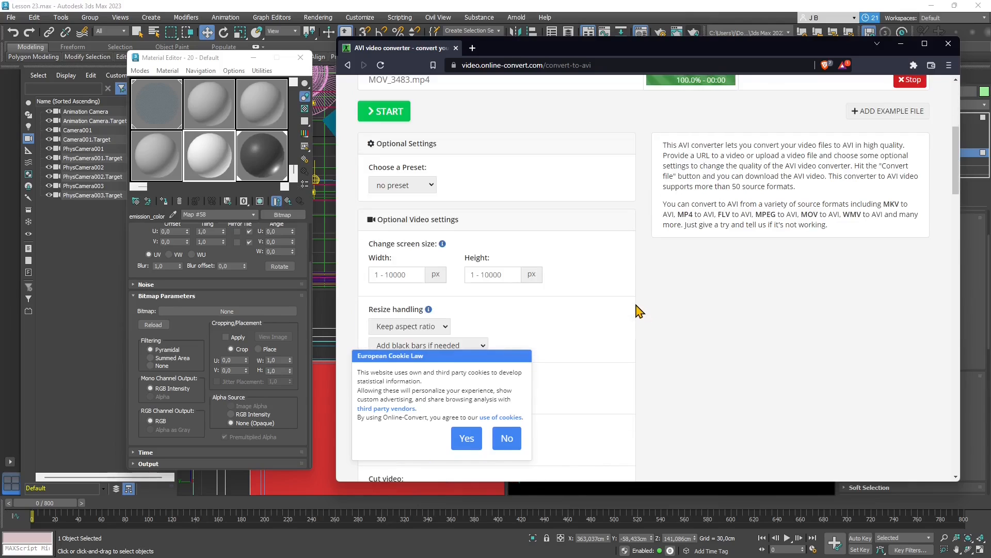
scroll(594, 297, up, 2)
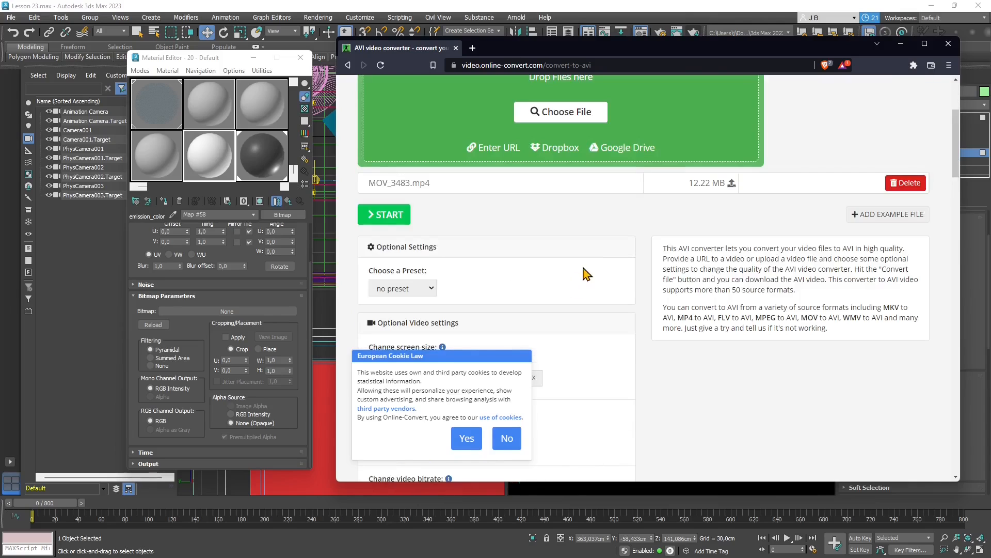
scroll(496, 227, down, 3)
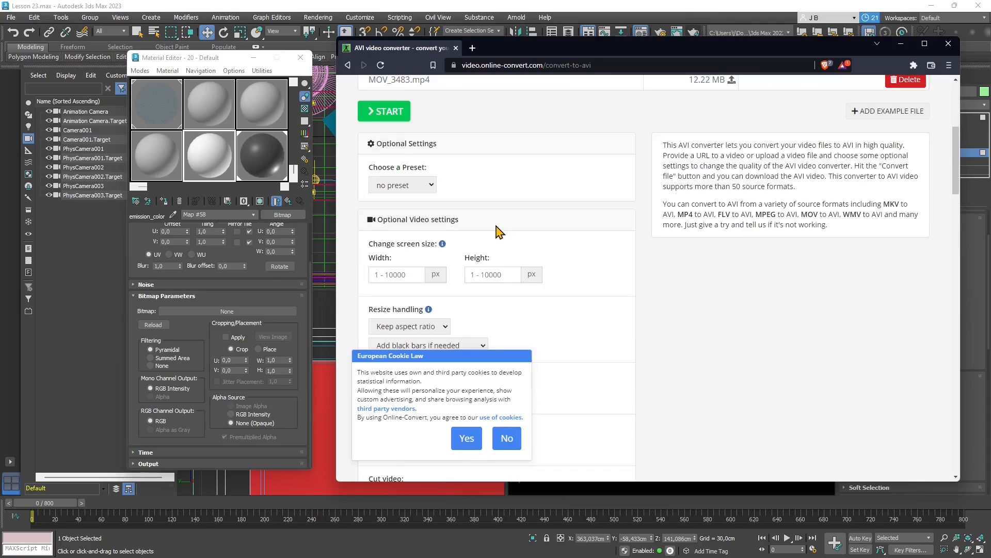
scroll(498, 232, down, 4)
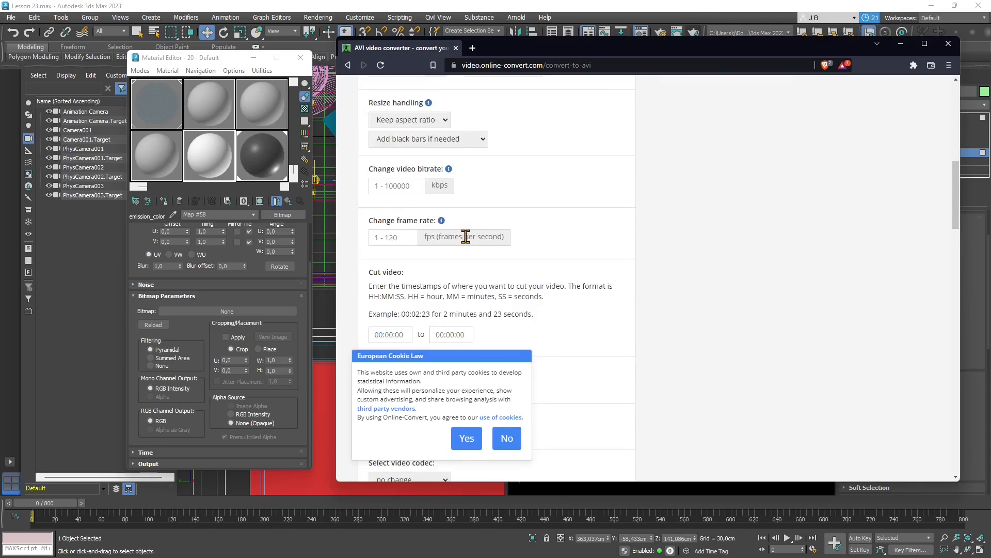
scroll(423, 261, up, 5)
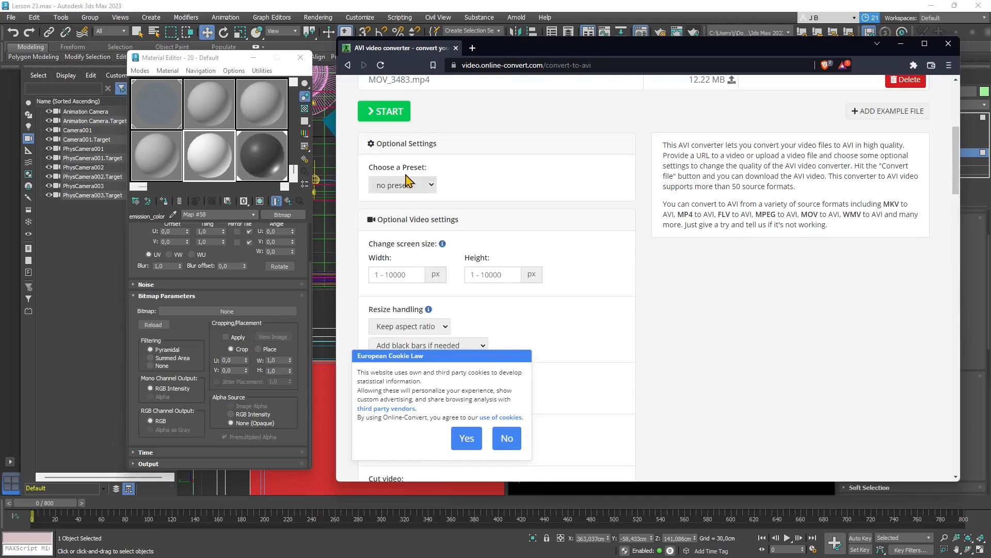
click(398, 114)
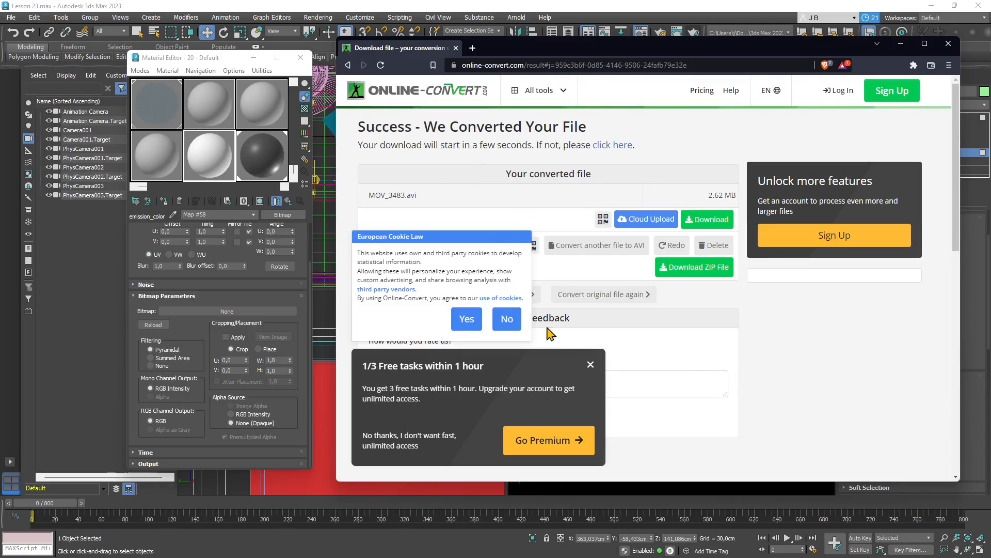
- Dismiss the site's pop-up notice and save the converted video as MOV_3483avi in D:\WORKS\Foto e Video
click(591, 364)
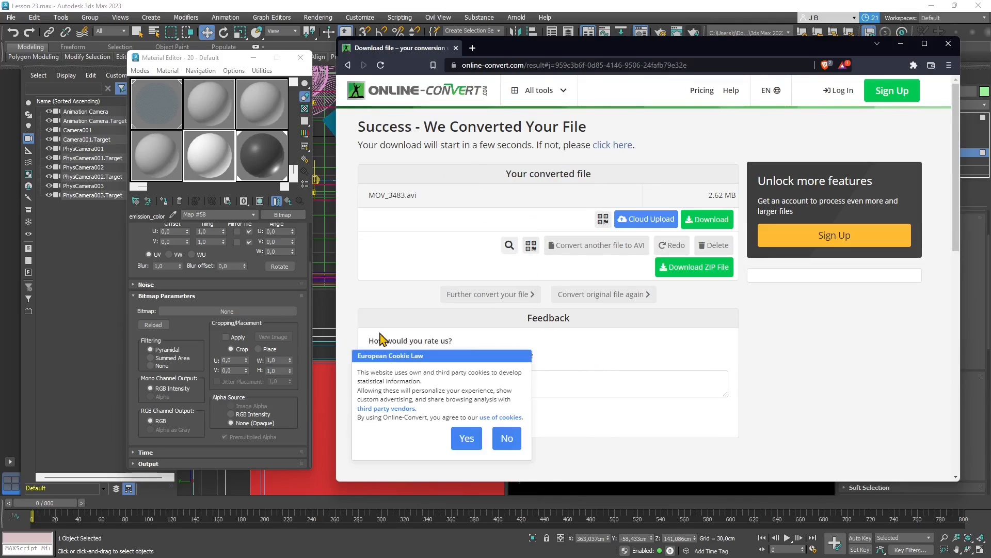
click(505, 438)
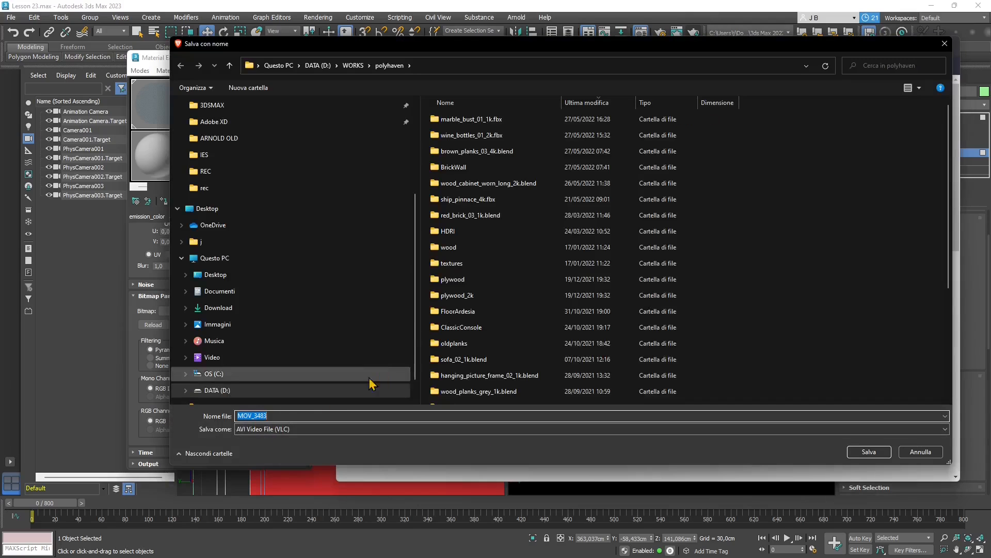
click(353, 65)
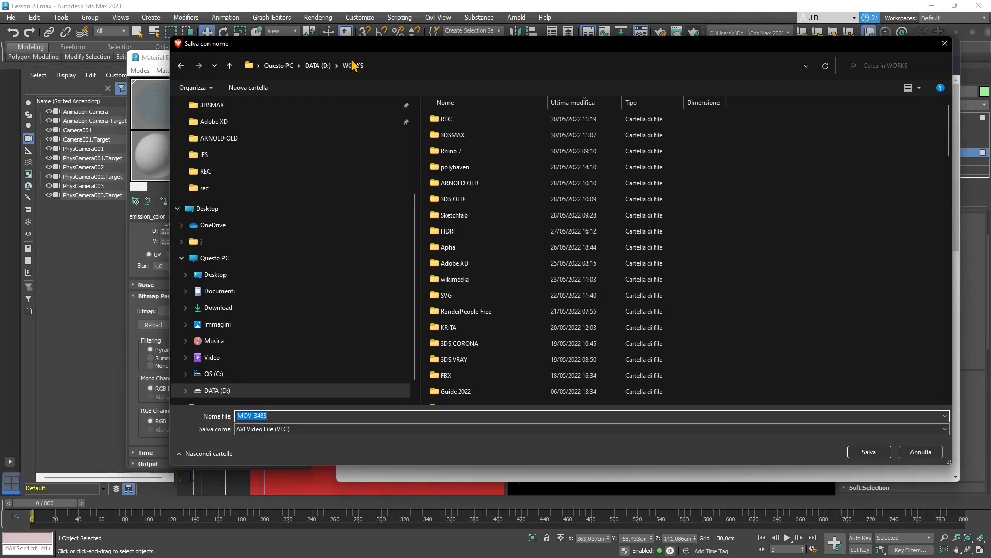
click(449, 133)
scroll(500, 357, down, 1)
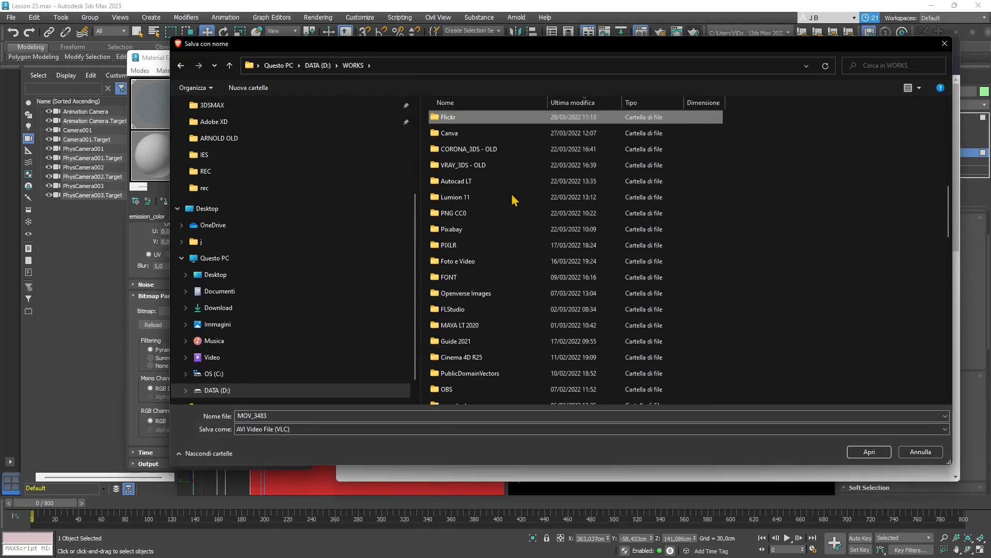
double_click(465, 261)
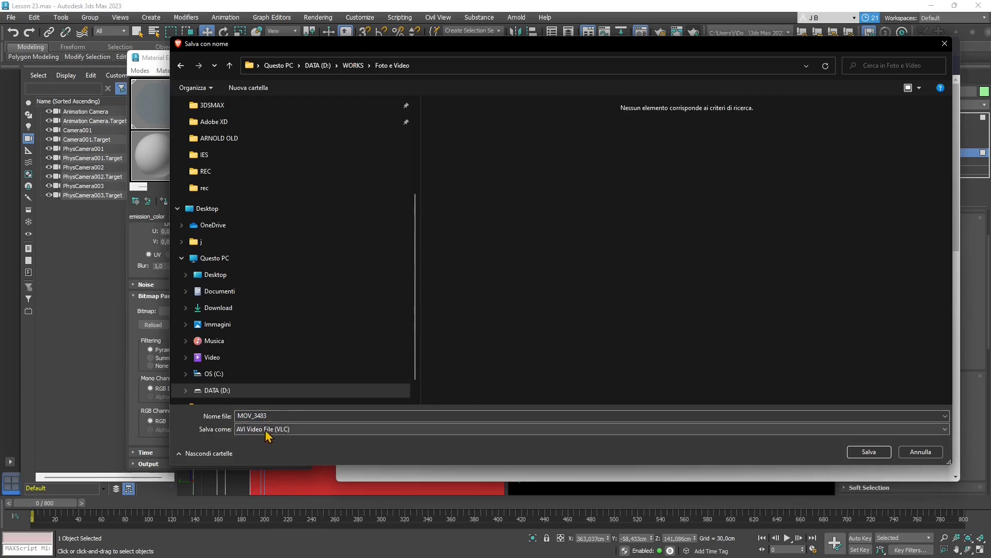
click(287, 416)
click(291, 417)
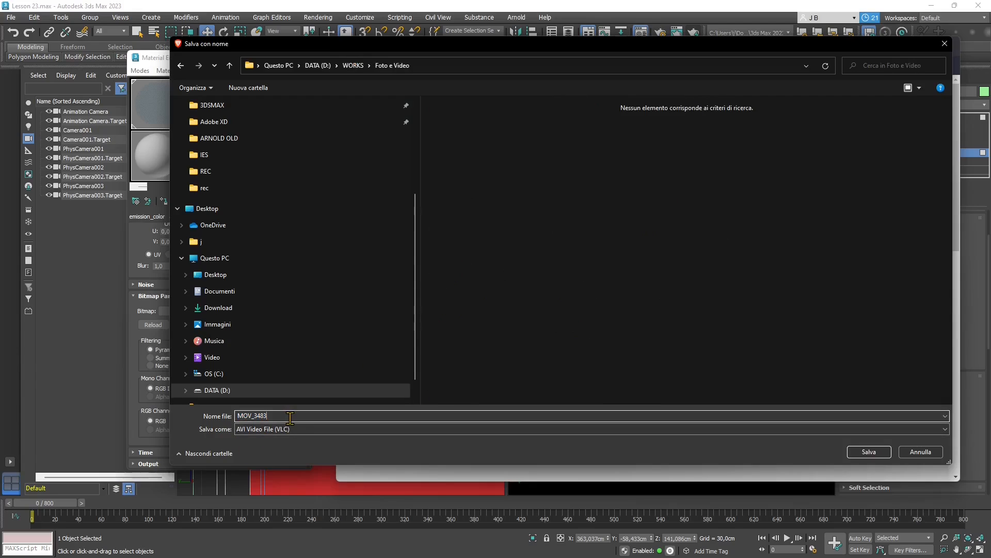
key(Return)
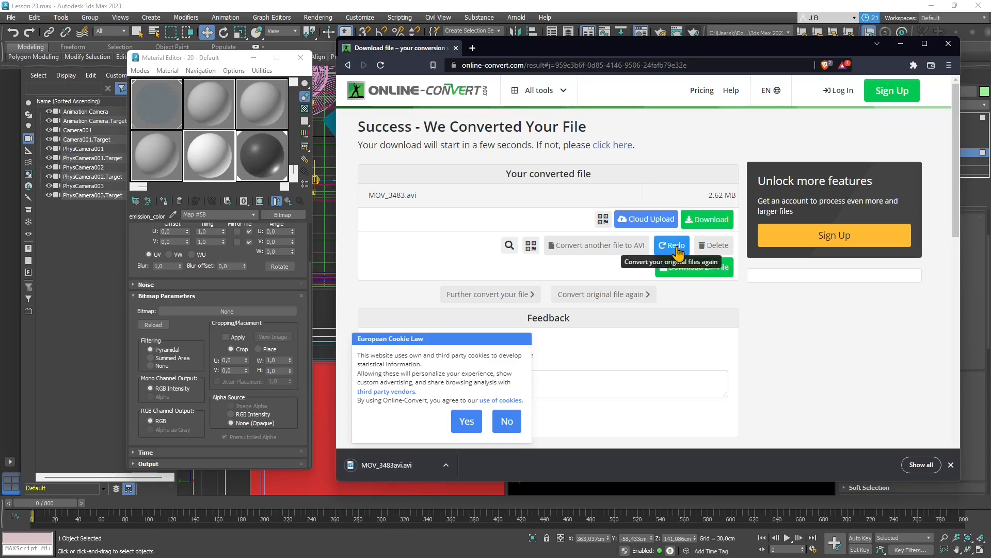
- Return to 3ds Max and load the MOV_3483avi video from Foto e Video as the emission color bitmap
click(901, 44)
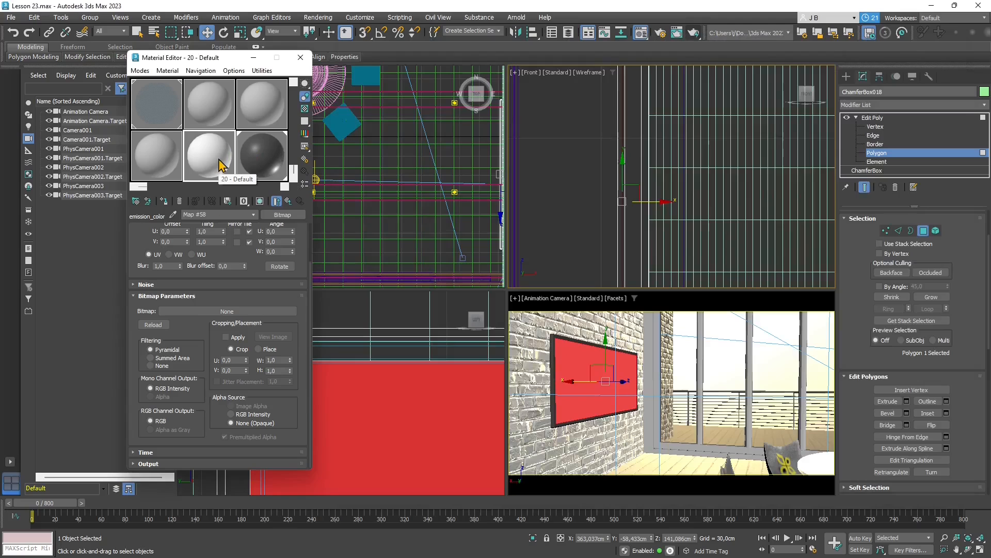
click(221, 311)
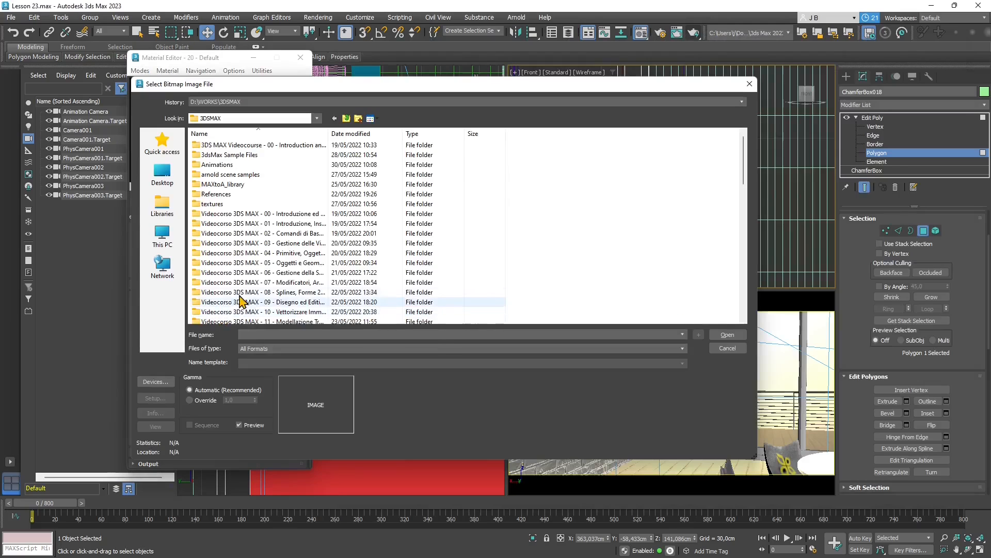
click(256, 102)
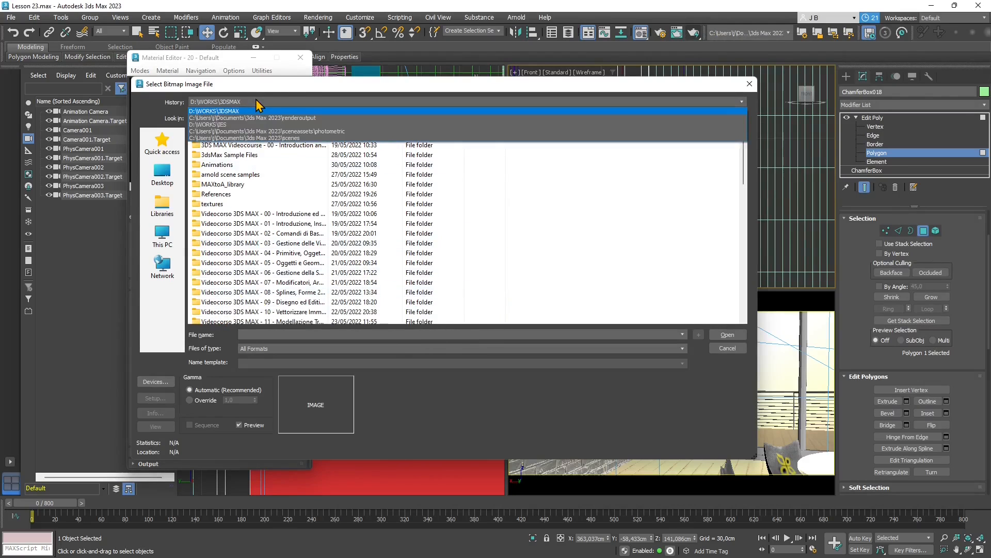
click(255, 102)
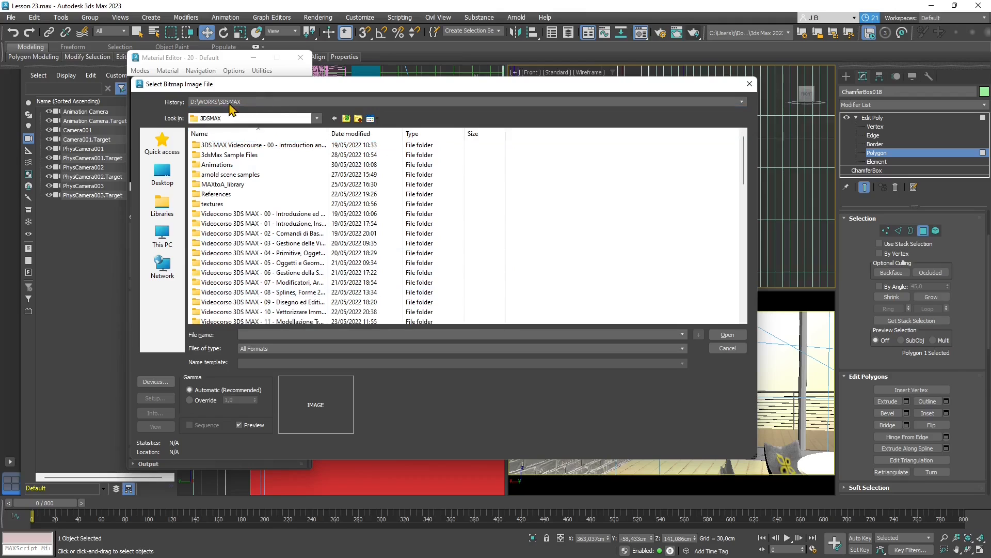
click(346, 118)
double_click(205, 144)
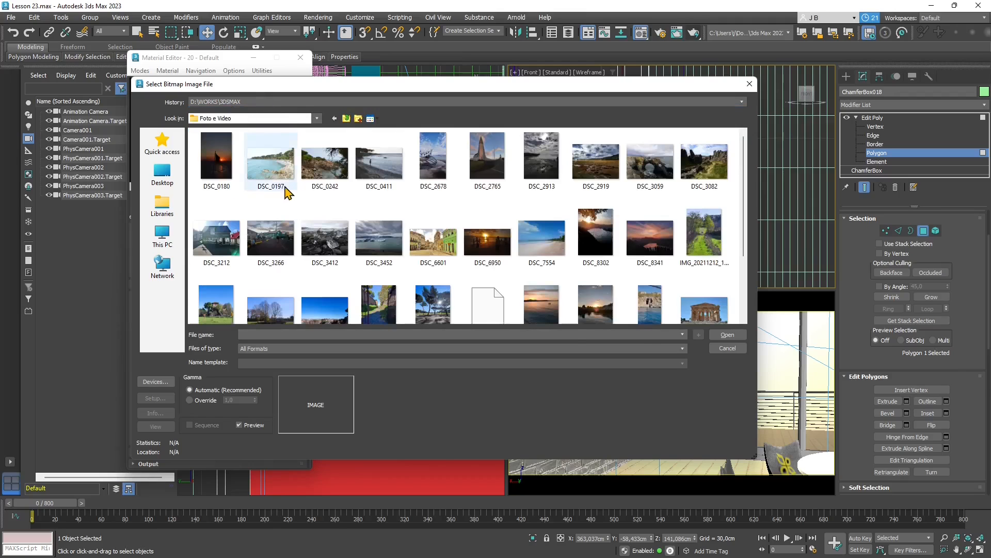
scroll(400, 172, down, 3)
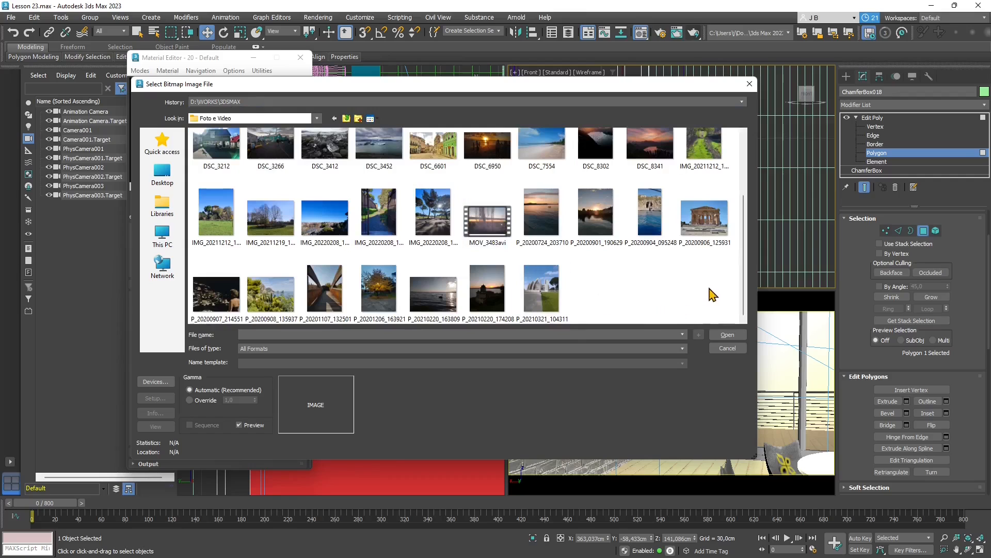
click(511, 240)
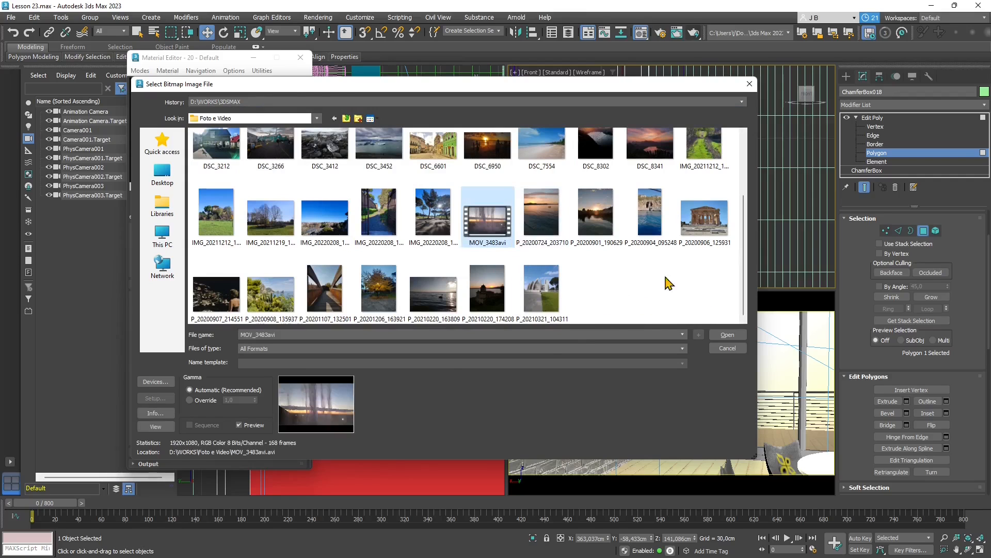
click(727, 335)
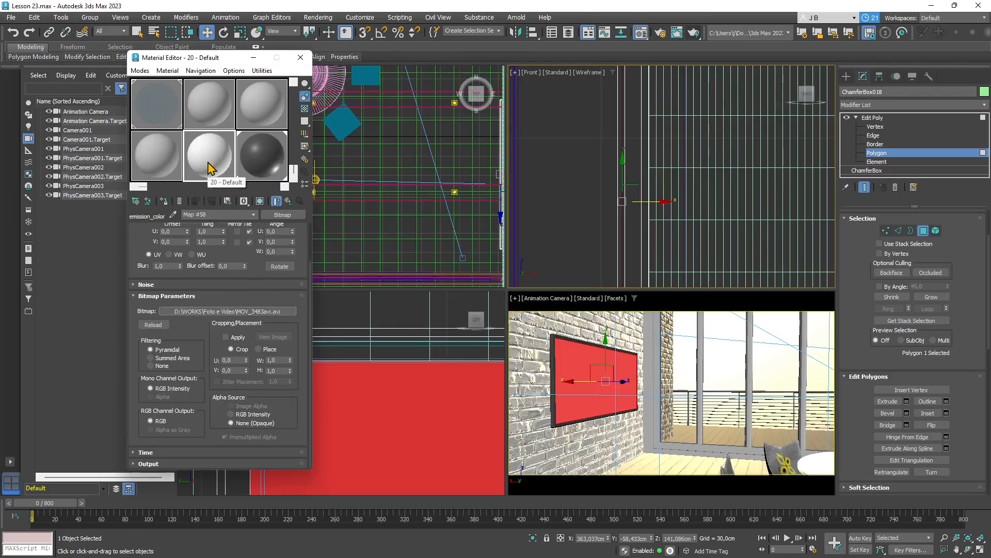
- Assign material 20 - Default to the wall screen, replacing the same-named material, and apply dark material 21 - Default to the whole object
click(164, 203)
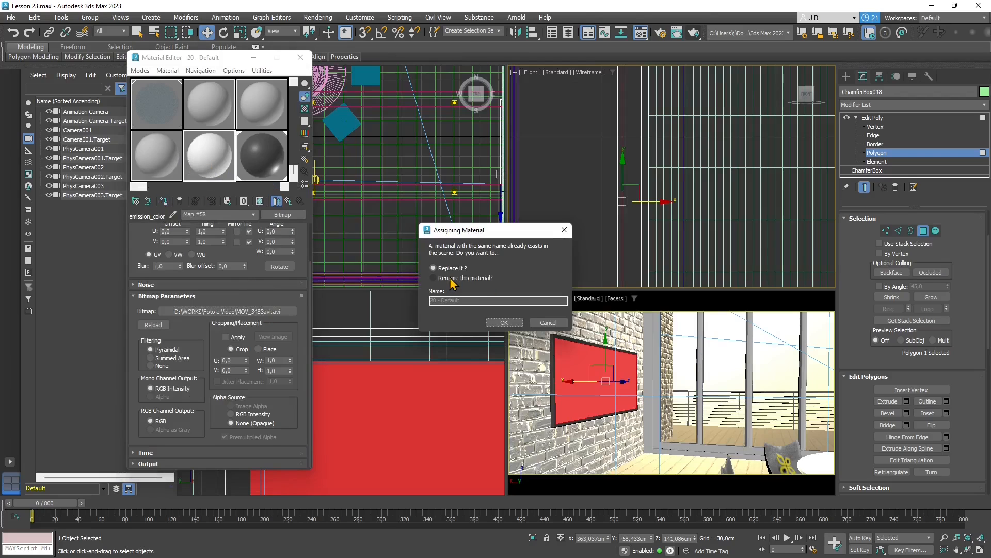
click(505, 324)
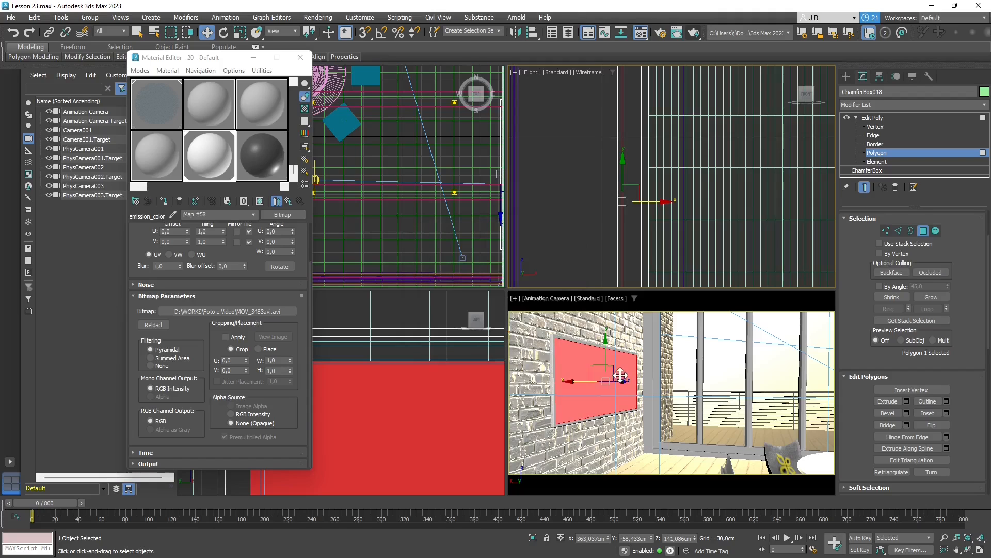
click(567, 362)
click(845, 77)
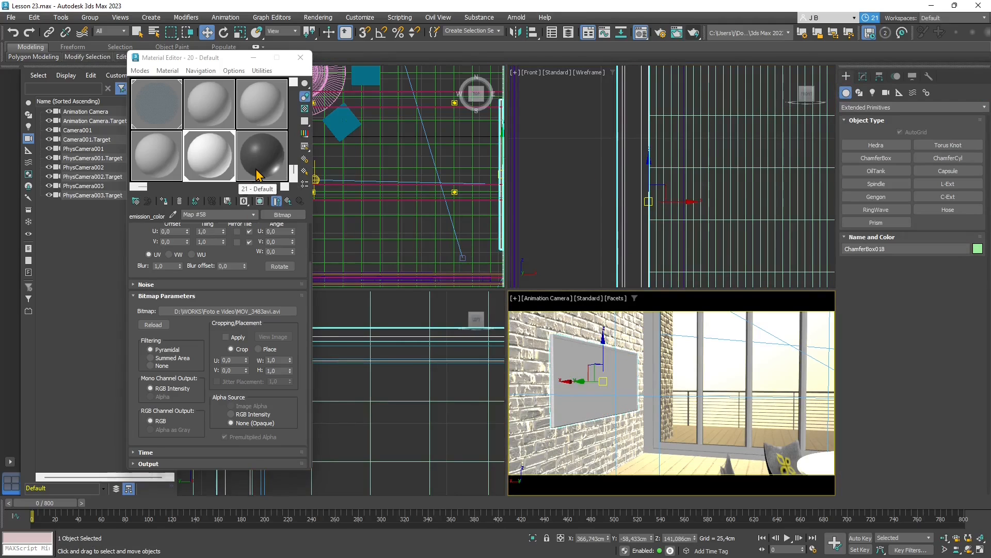
drag(257, 175, 561, 367)
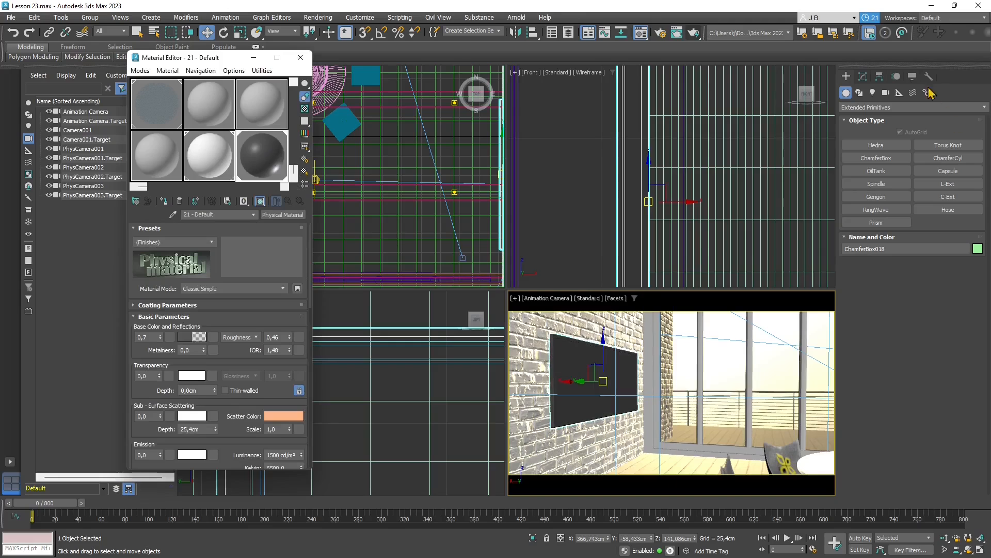
- Reopen polygon editing on the wall screen and select the large display face inside the frame
click(862, 77)
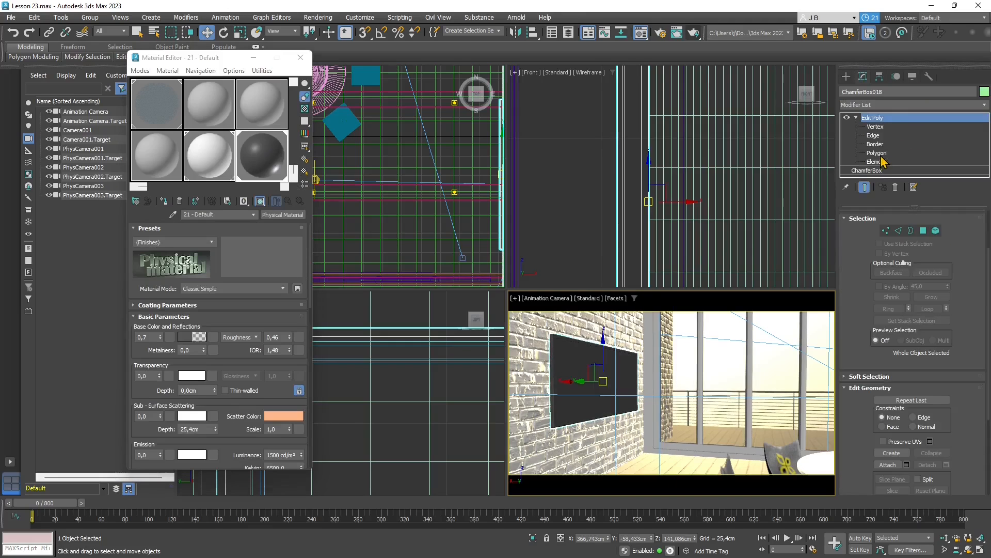
click(881, 154)
click(922, 232)
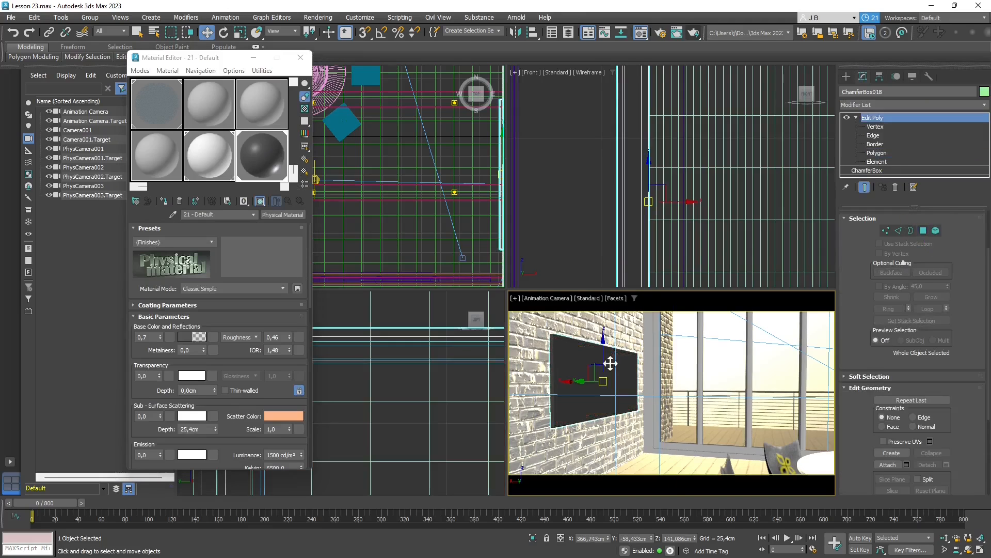
click(543, 324)
click(586, 398)
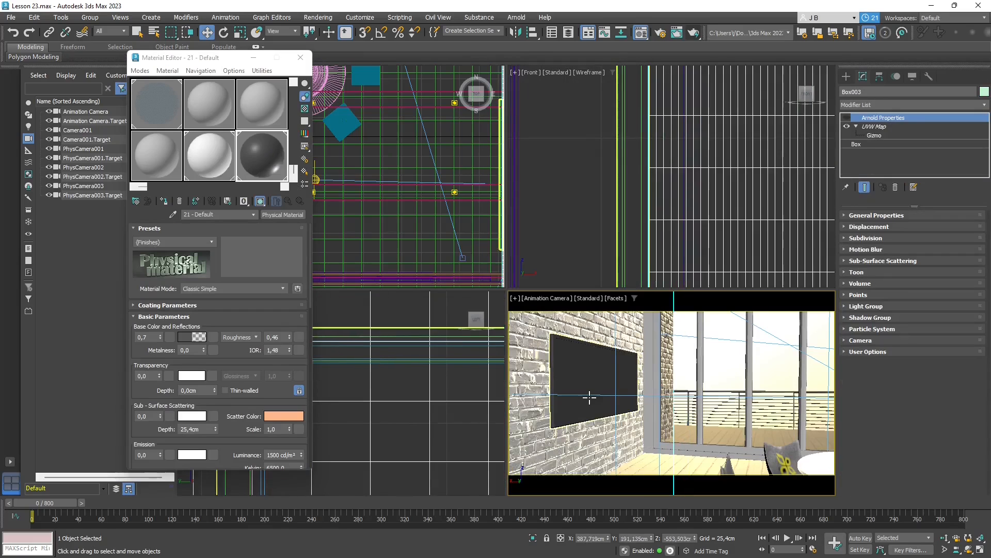
click(578, 363)
click(924, 297)
click(605, 328)
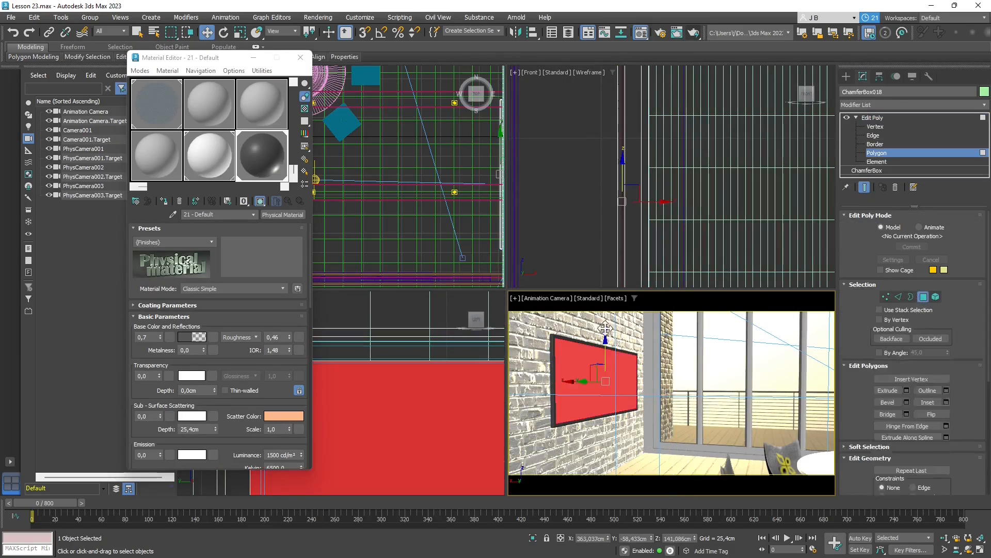
- Try to assign the video material 20 - Default to only the wall screen's display polygon
drag(545, 325, 695, 454)
click(246, 159)
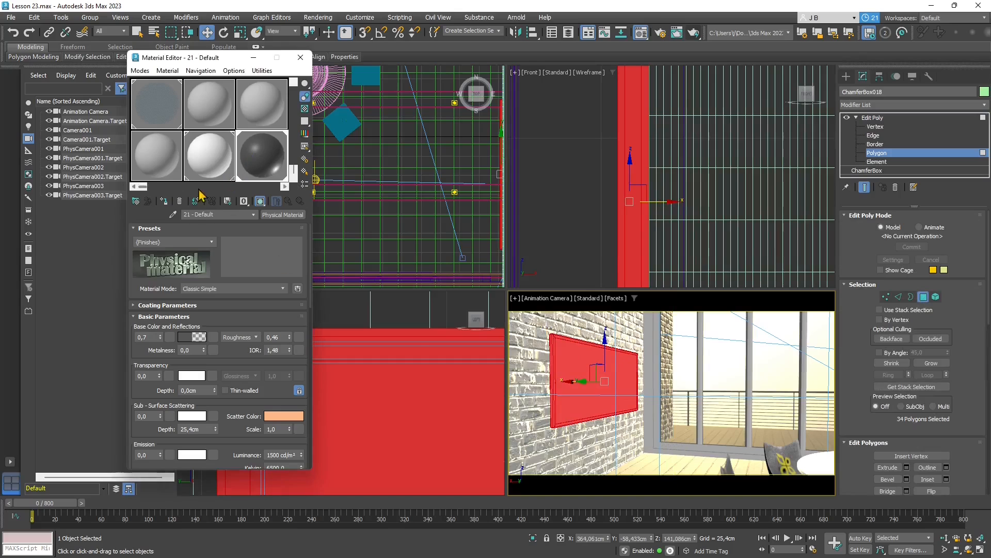
click(567, 358)
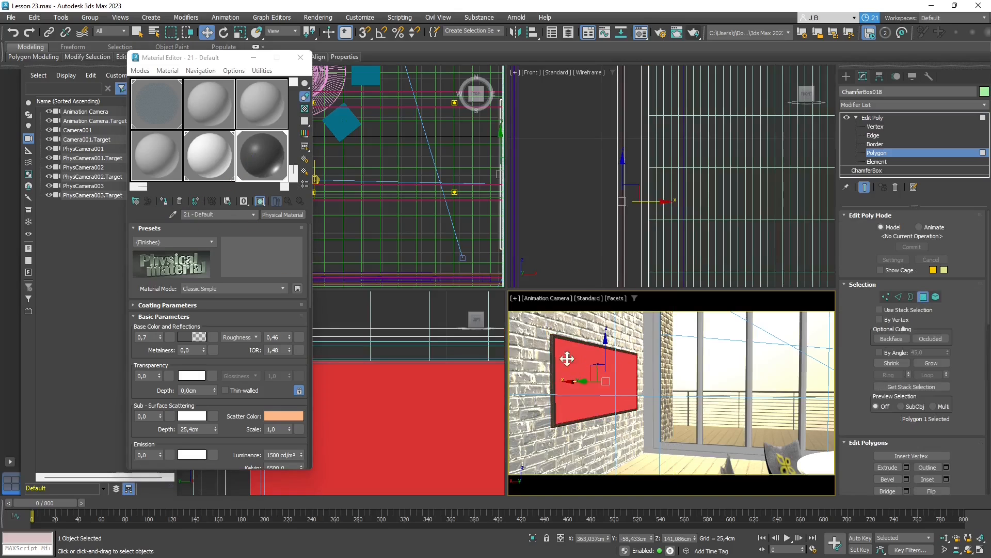
click(212, 158)
click(166, 201)
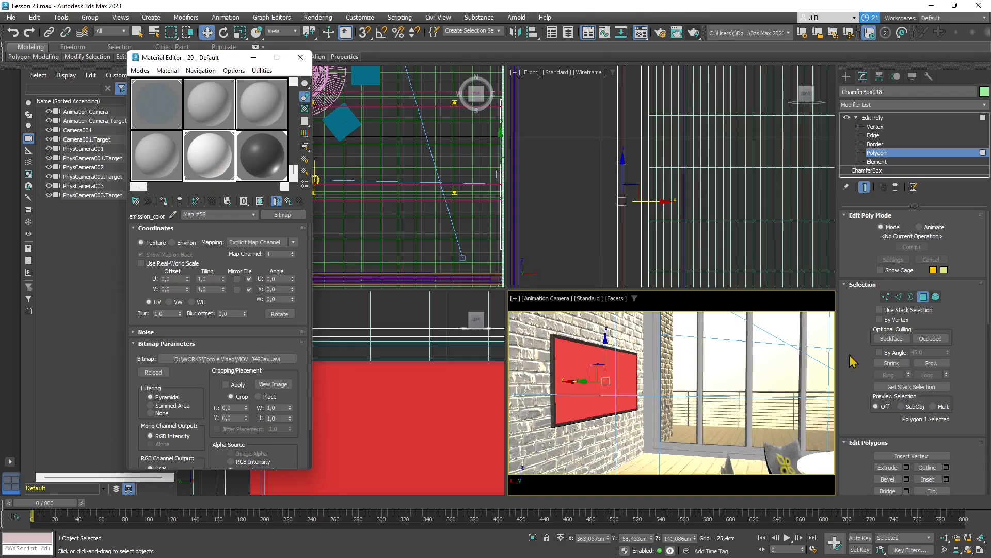
- Set the material ID of the selected display polygon to 2
click(973, 367)
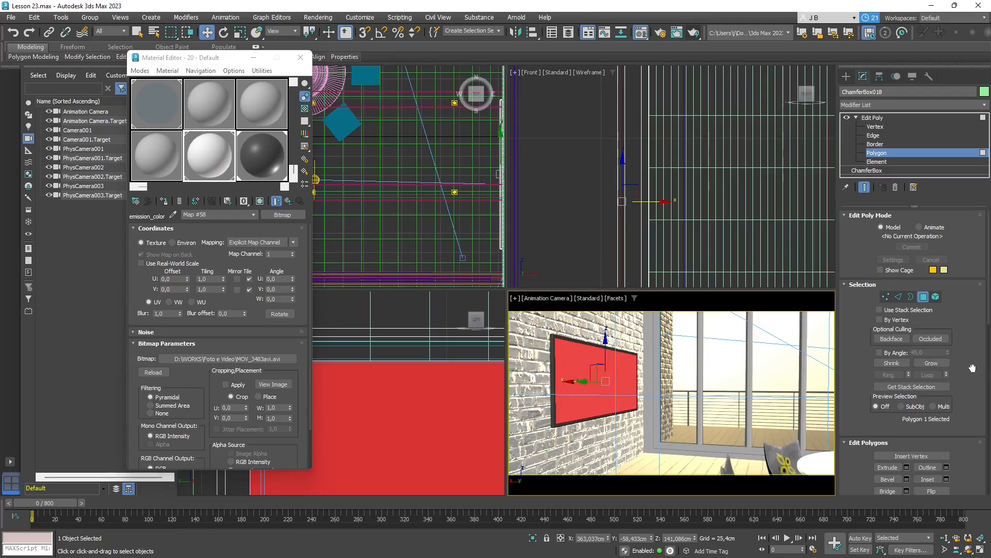
scroll(973, 367, down, 10)
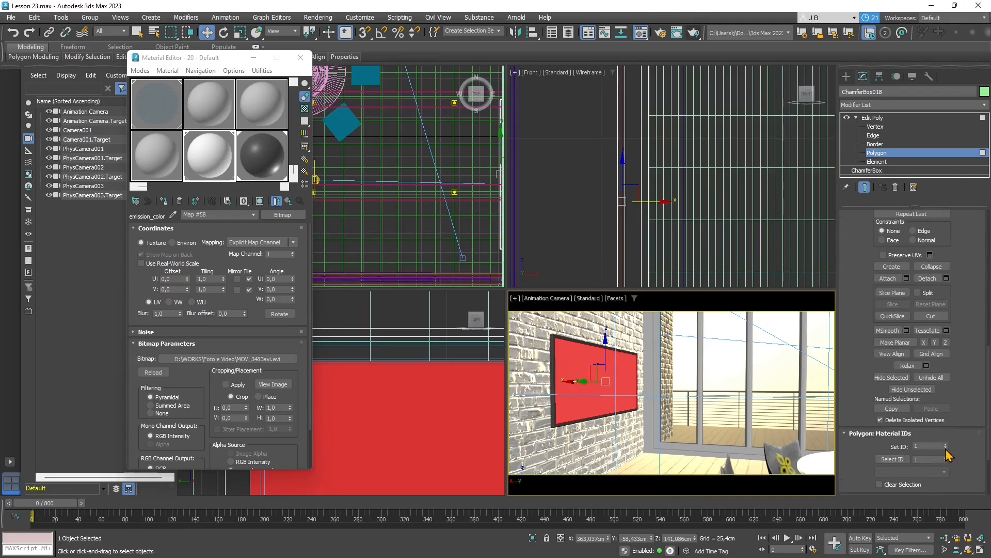
click(946, 444)
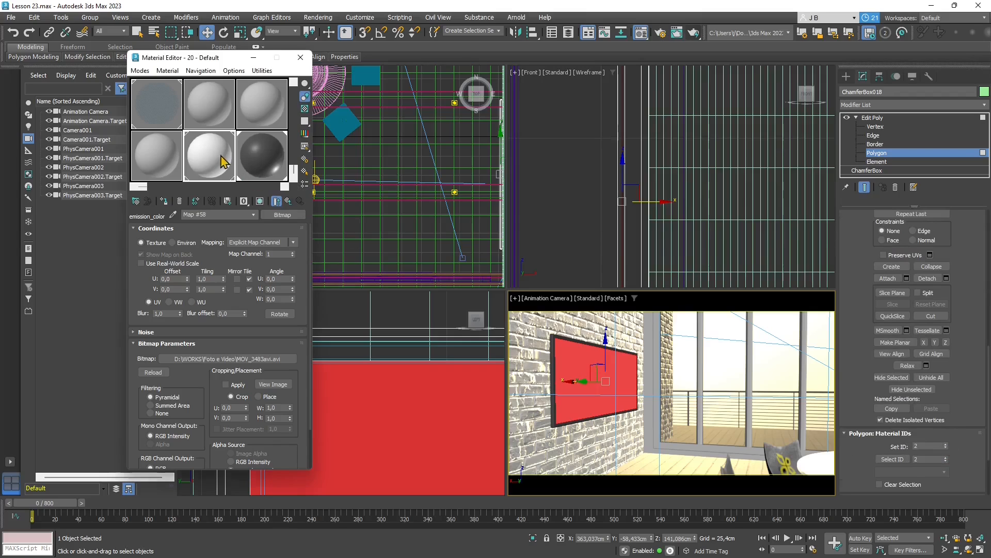
- Try to apply material 20 - Default to the display face and dark material 21 - Default to the frame polygons
drag(223, 162, 572, 360)
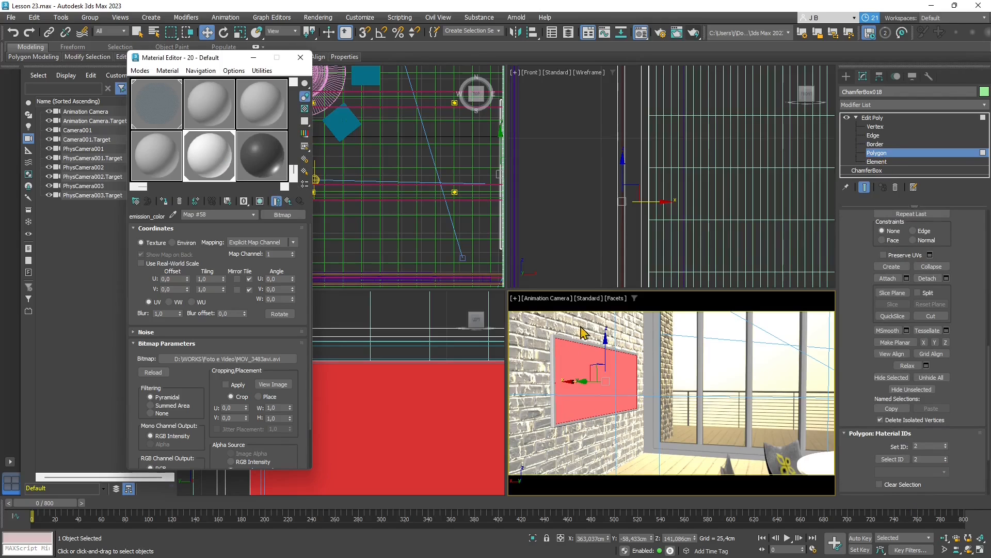
drag(552, 333, 686, 470)
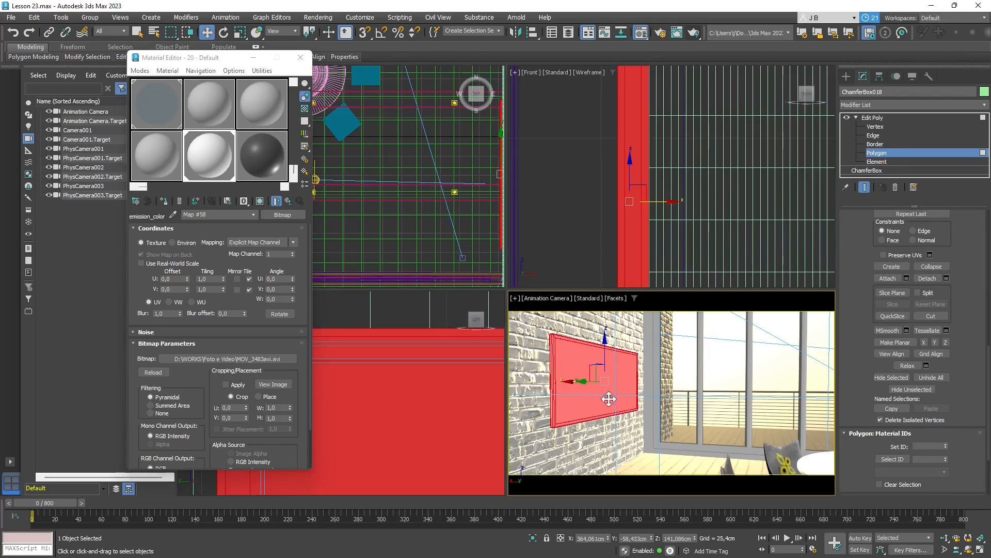
alt+click(575, 358)
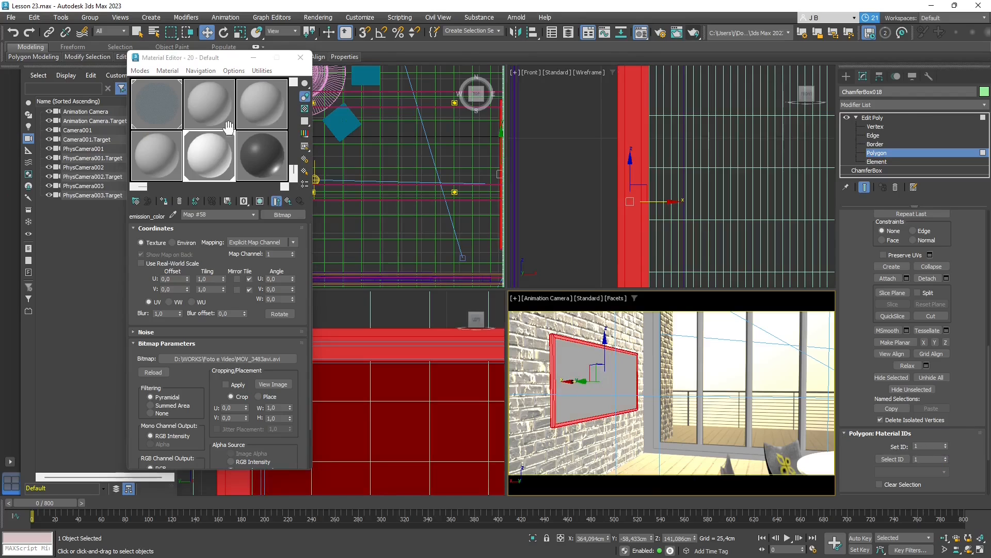
drag(228, 126, 552, 340)
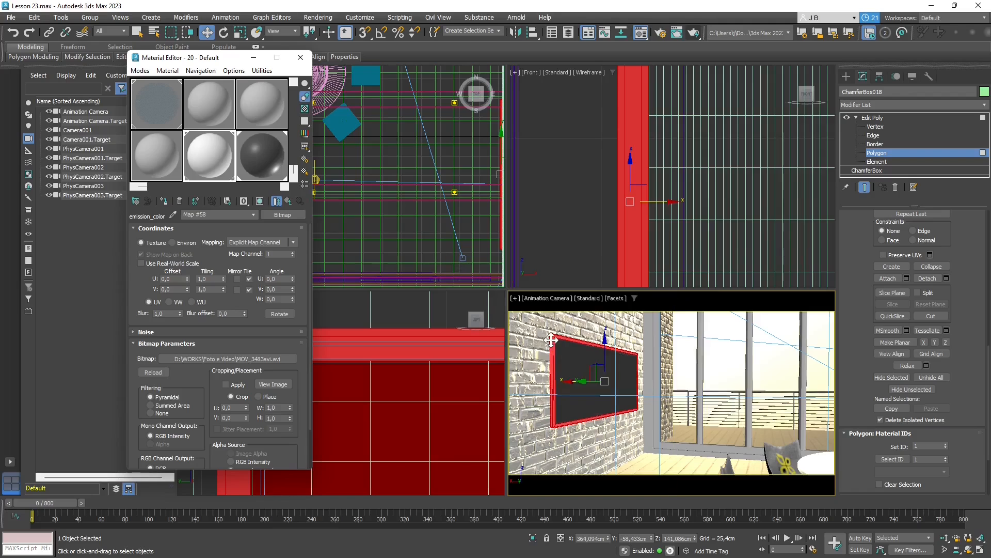
click(262, 155)
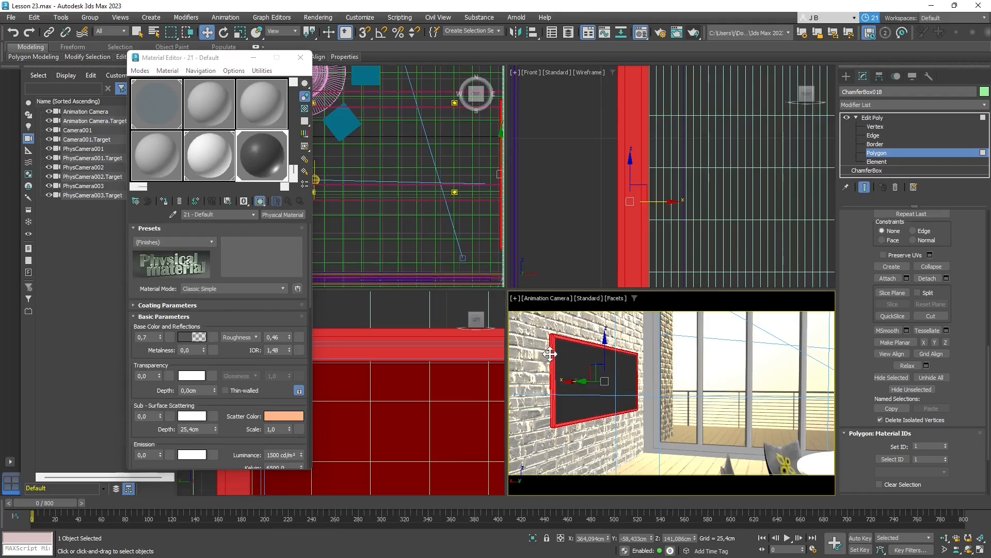
click(597, 361)
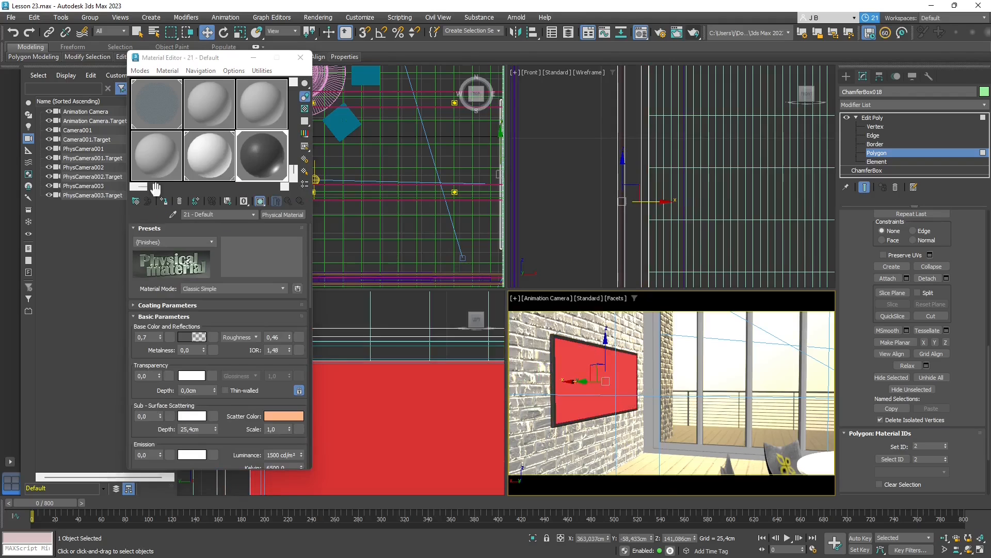
- Convert material 19 - Default into a Multi/Sub-Object material, discarding the old material
click(160, 168)
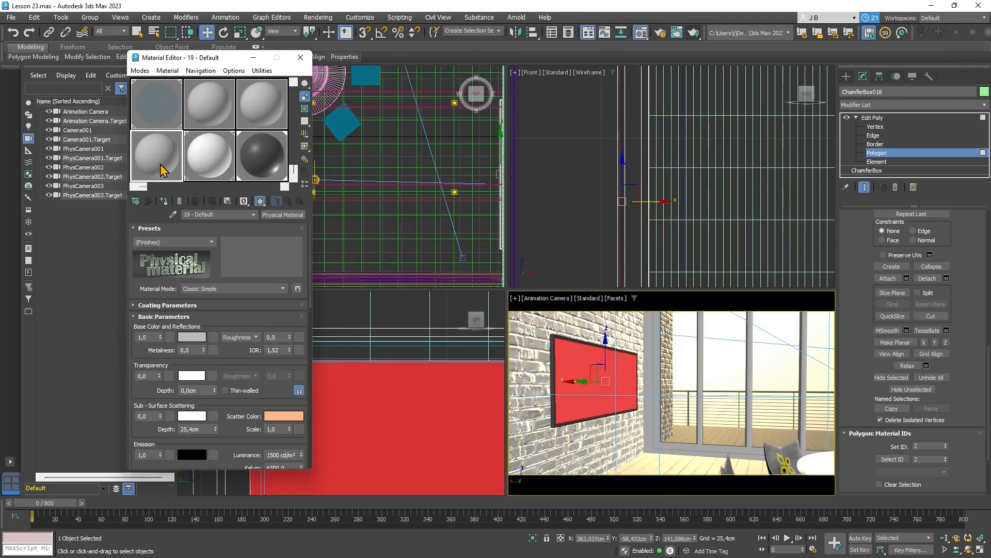
click(297, 217)
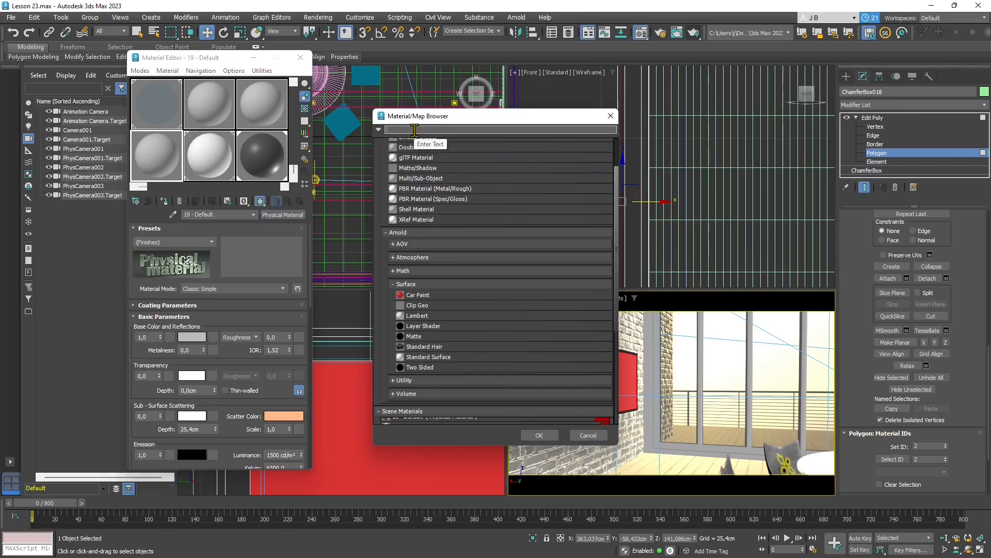
text(multi)
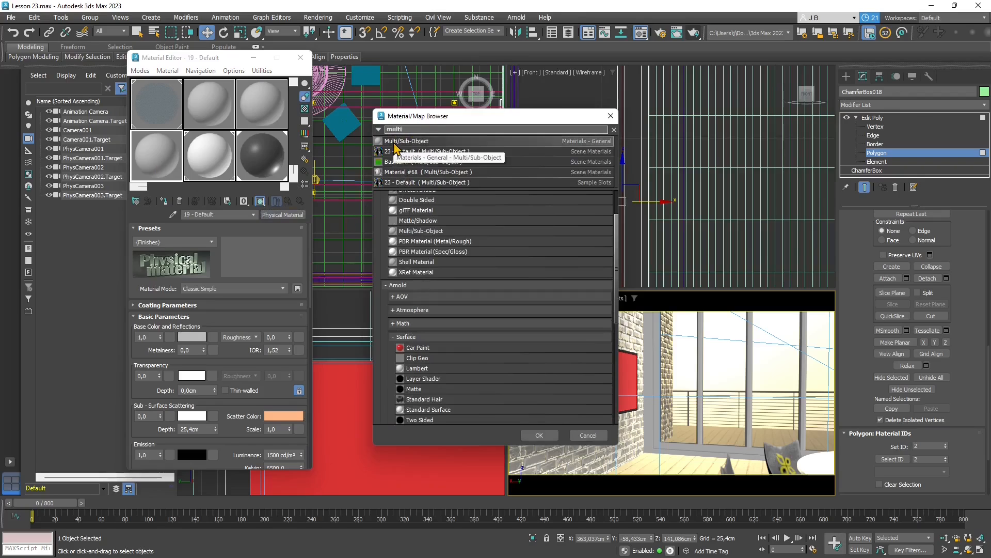
double_click(393, 142)
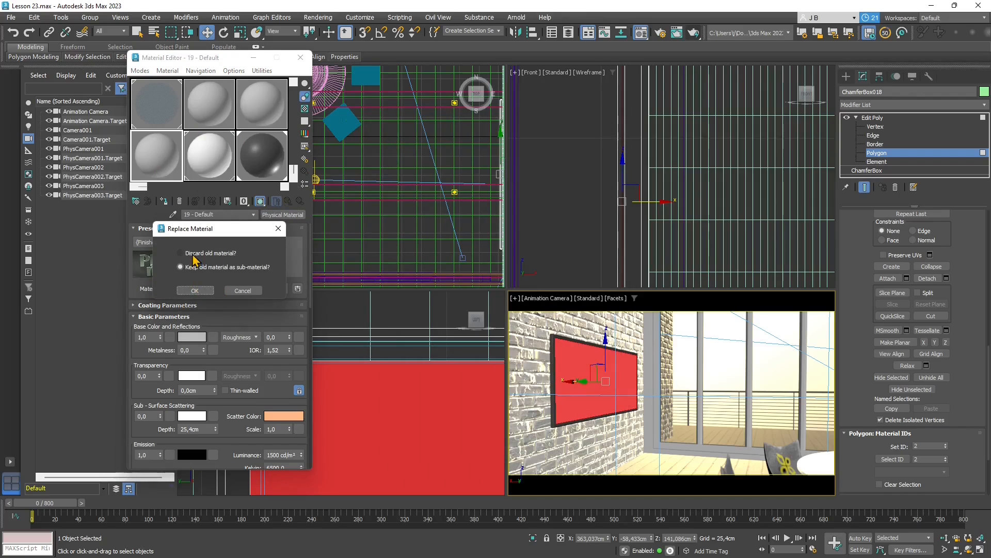
click(196, 290)
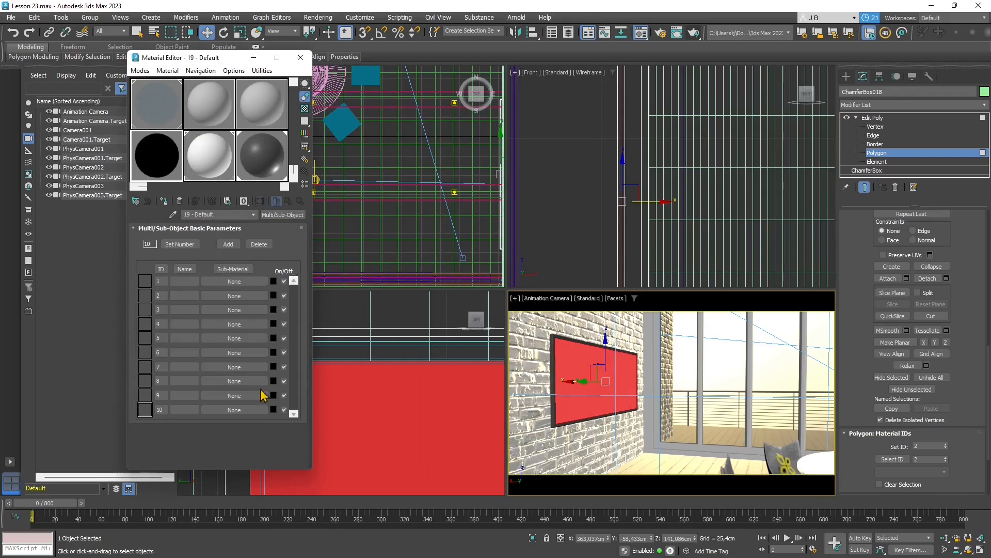
- Delete the surplus sub-material slots of 19 - Default until only IDs 1 and 2 are left
click(262, 250)
click(261, 250)
click(262, 250)
click(262, 250)
click(262, 250)
click(262, 250)
click(261, 250)
click(261, 250)
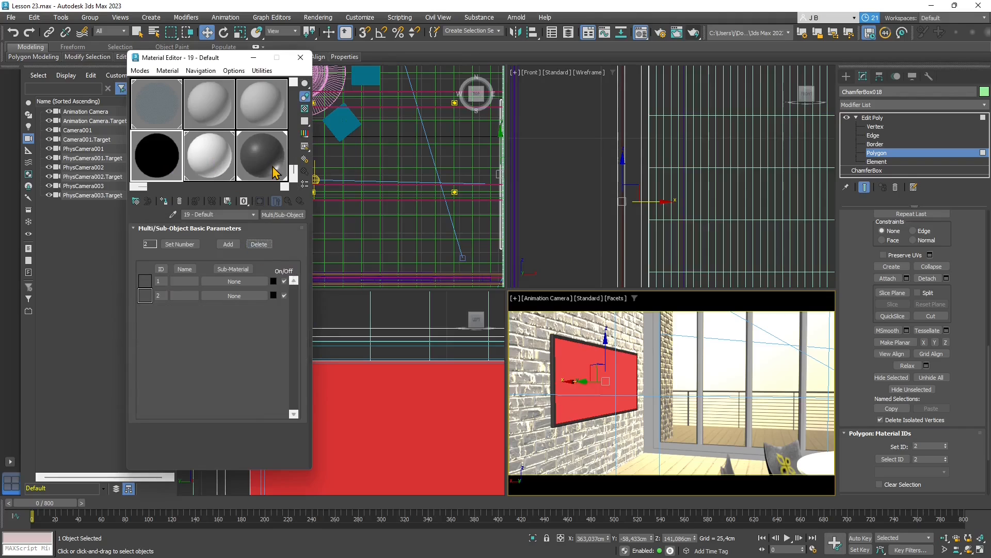
- Place dark material 21 - Default in sub-material ID 1 and video material 20 - Default in ID 2
drag(271, 171, 222, 282)
click(191, 301)
drag(207, 162, 241, 298)
click(197, 294)
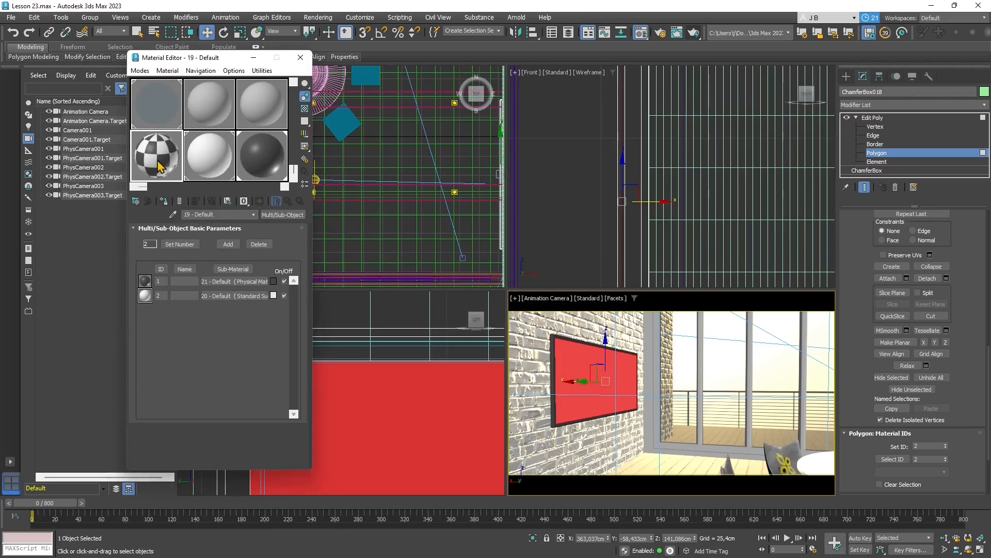
- Deselect the wall screen and scrub the animation to frame 46 to check its display surface
click(848, 77)
click(759, 130)
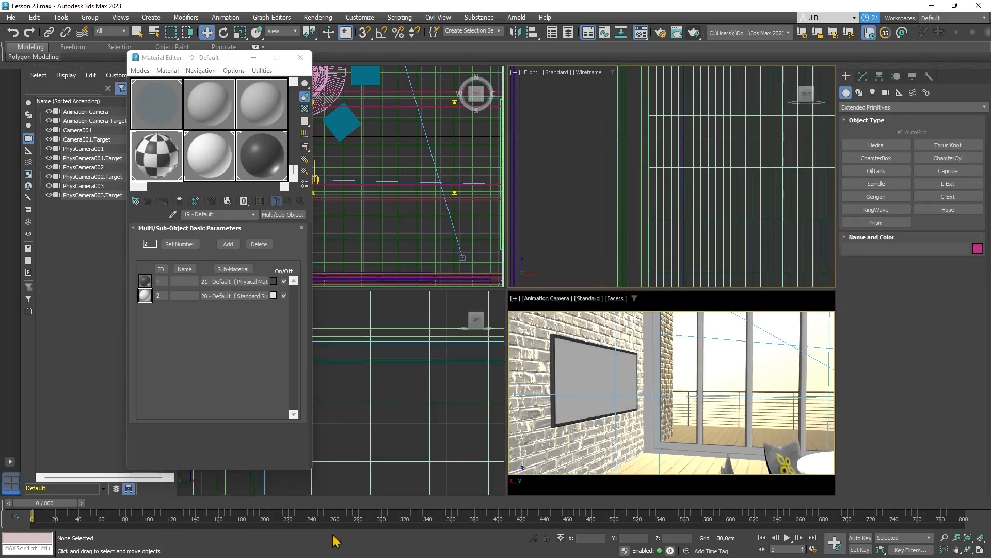
click(82, 502)
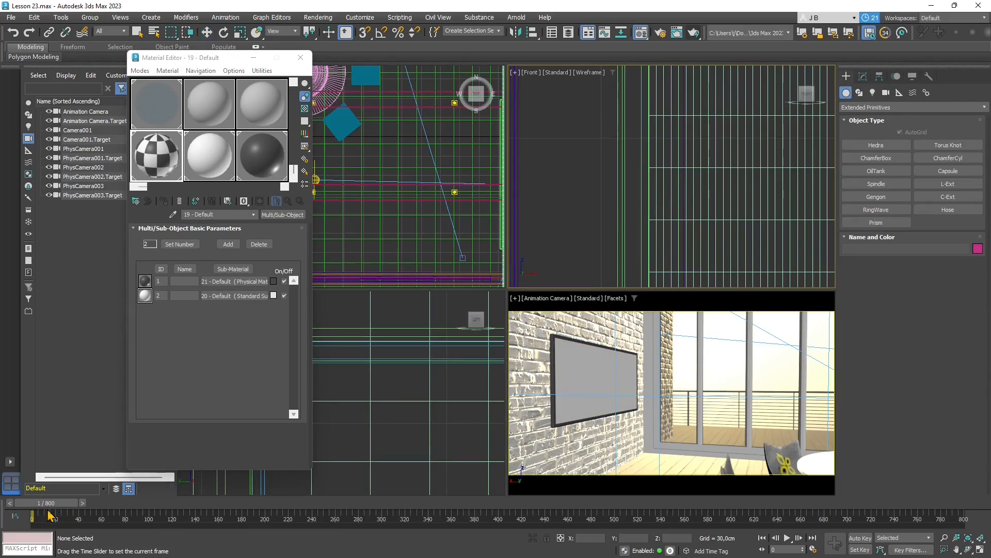
drag(50, 514, 104, 513)
- Show the emission color video bitmap of material 20 - Default in the viewport
click(212, 171)
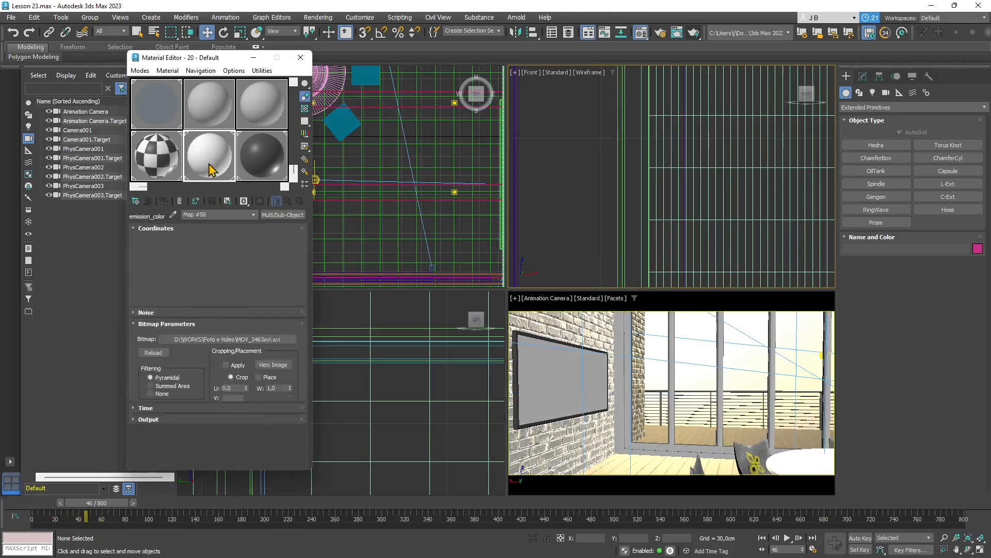
click(288, 202)
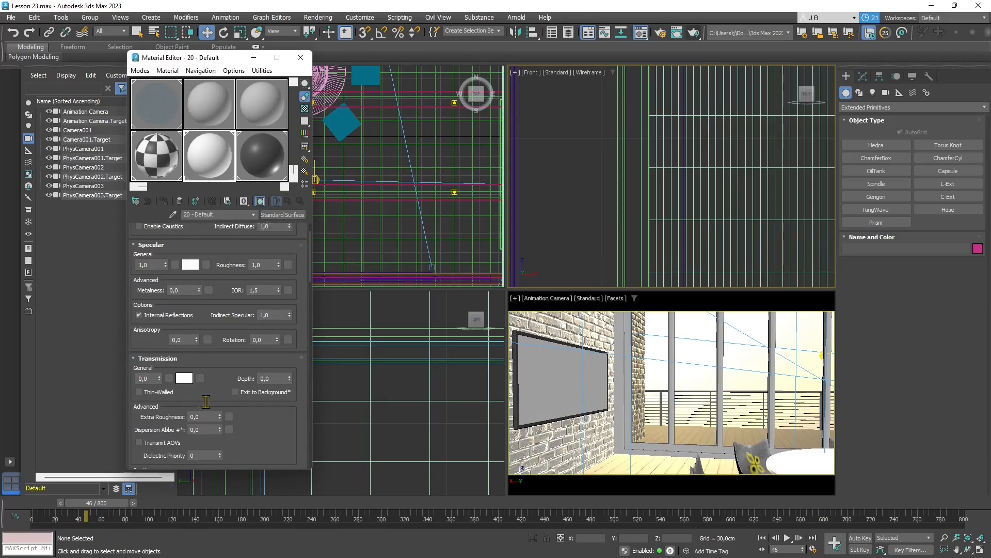
scroll(181, 371, down, 8)
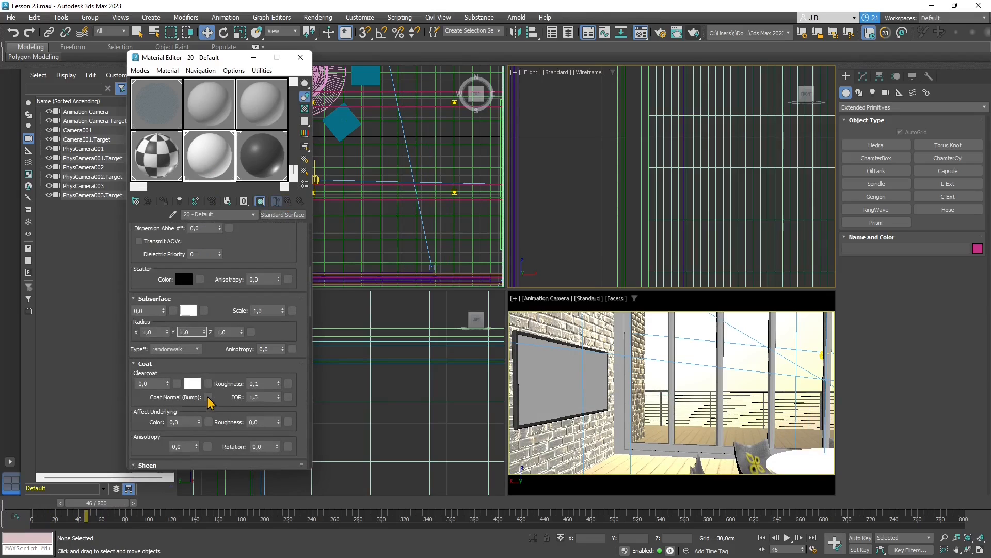
scroll(209, 402, down, 8)
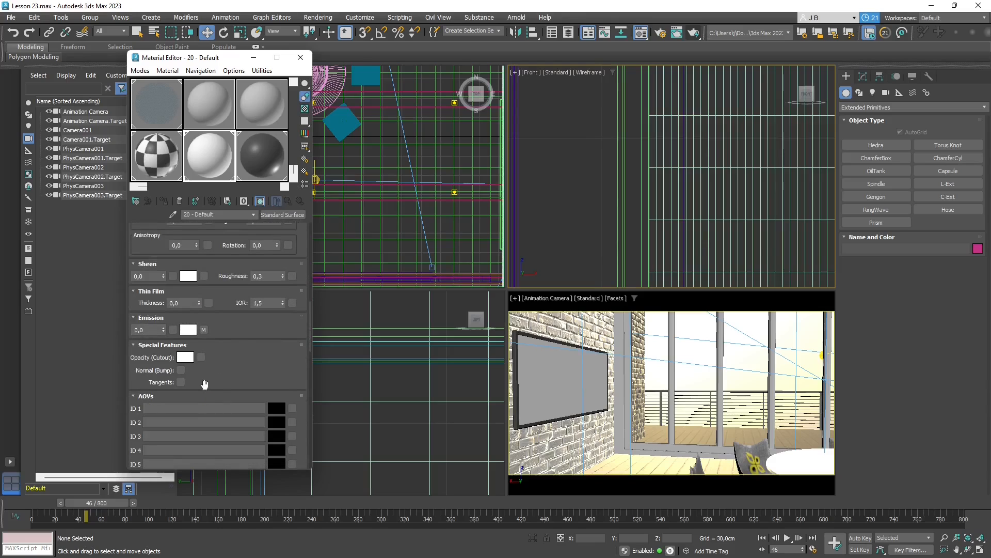
click(203, 330)
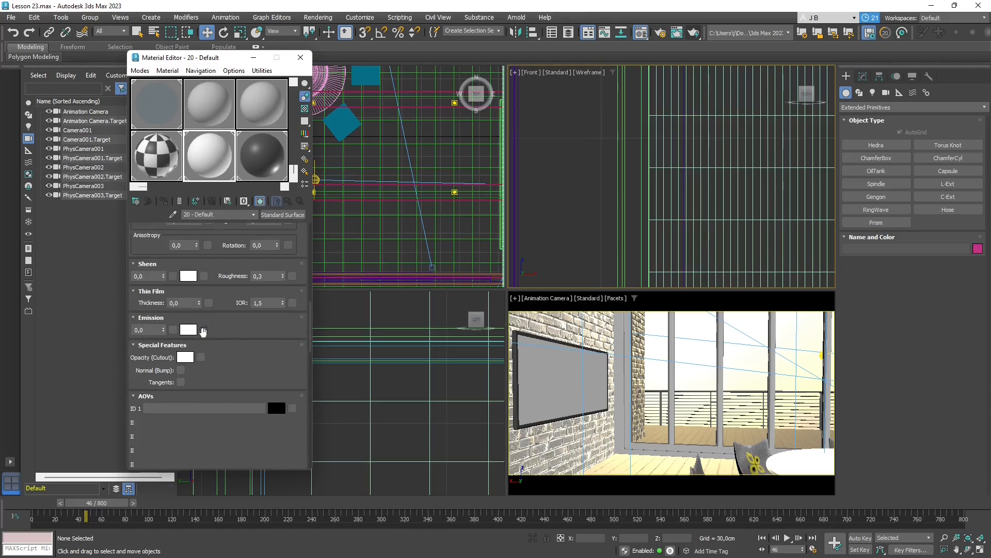
click(259, 201)
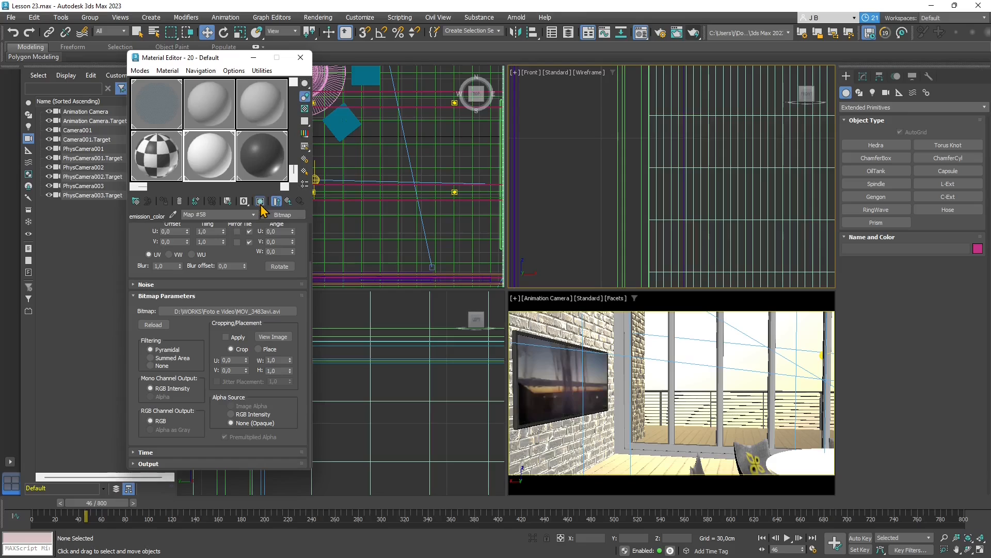
- Scrub and play the camera animation to check the wall screen video, and return to frame 0
click(134, 502)
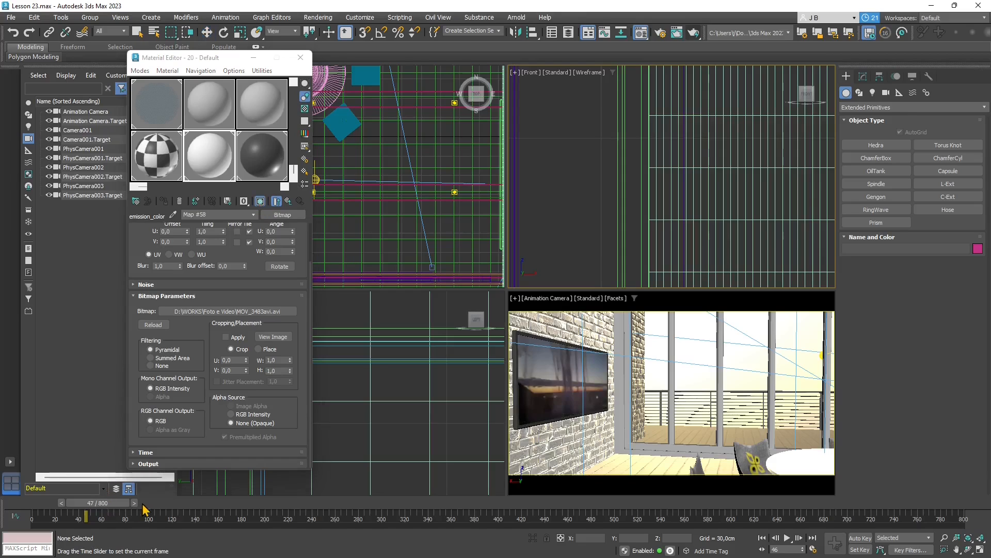
drag(142, 505, 33, 516)
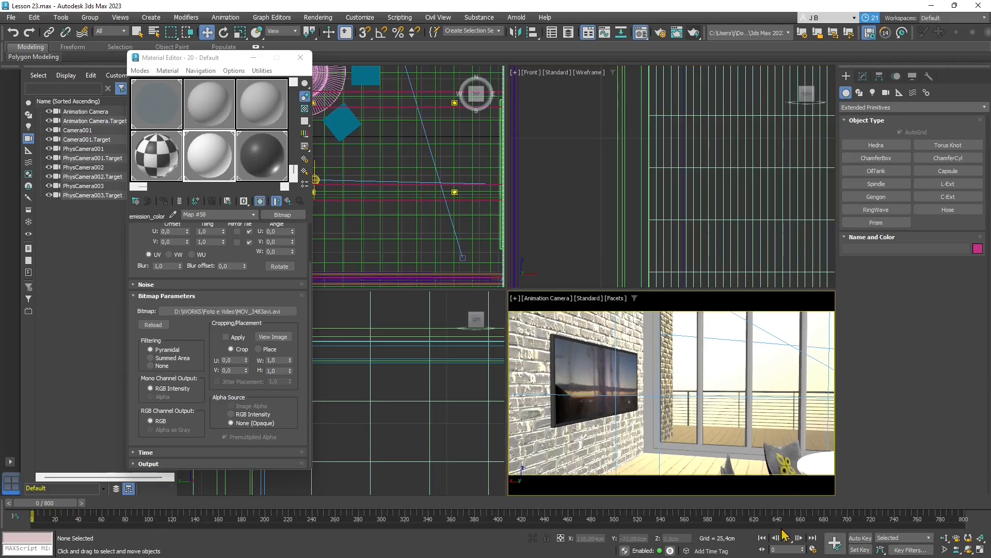
click(787, 537)
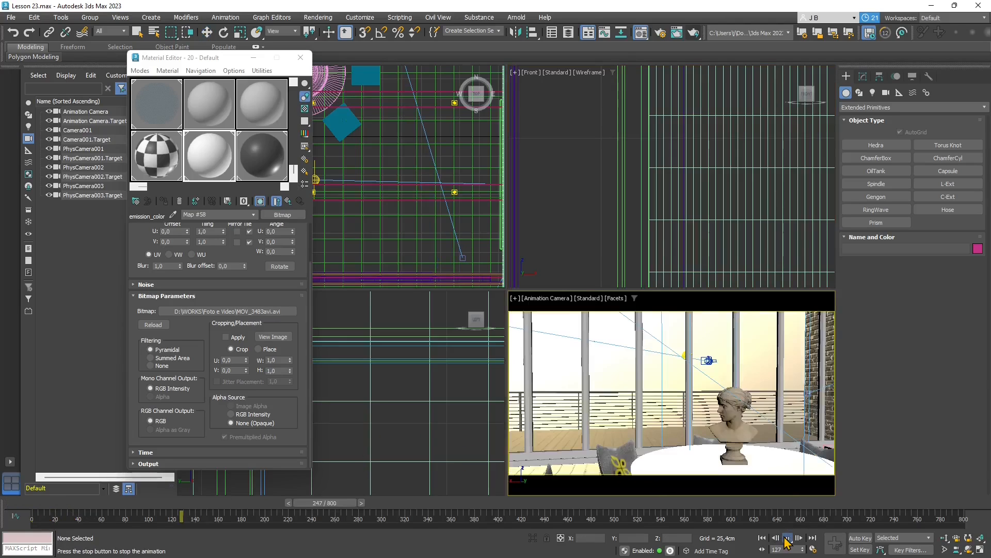
key(slash)
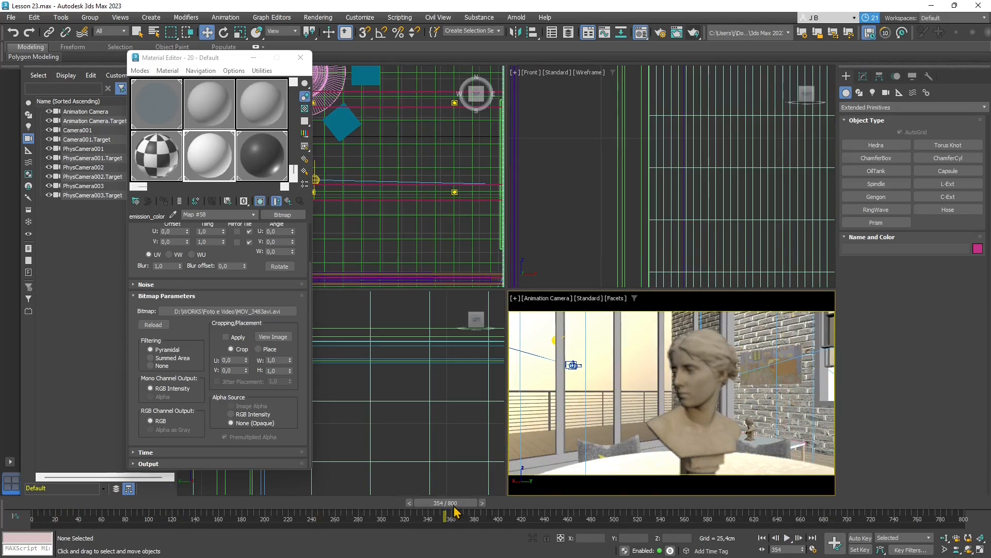
drag(447, 504, 23, 504)
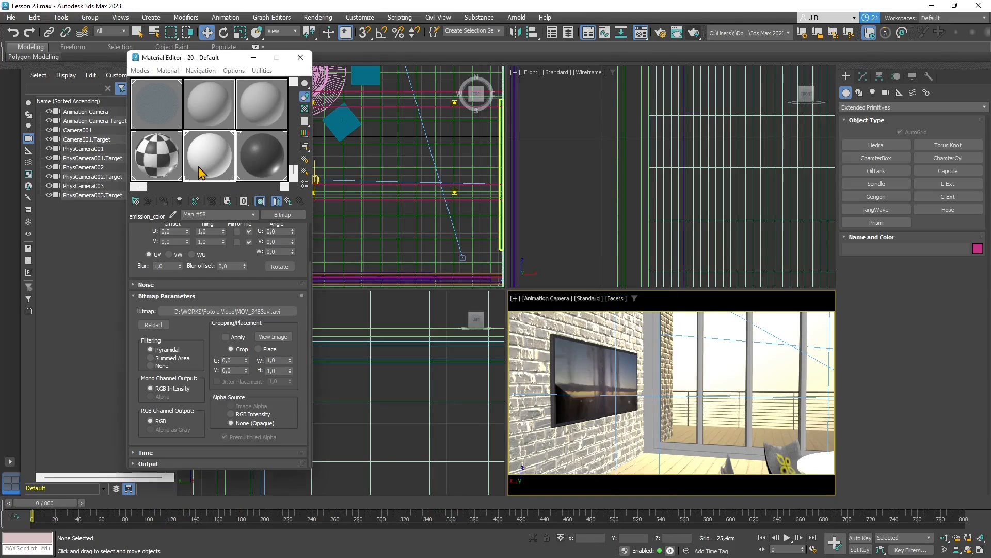
- Raise the Emission weight of video material 20 - Default so the wall screen glows
click(288, 201)
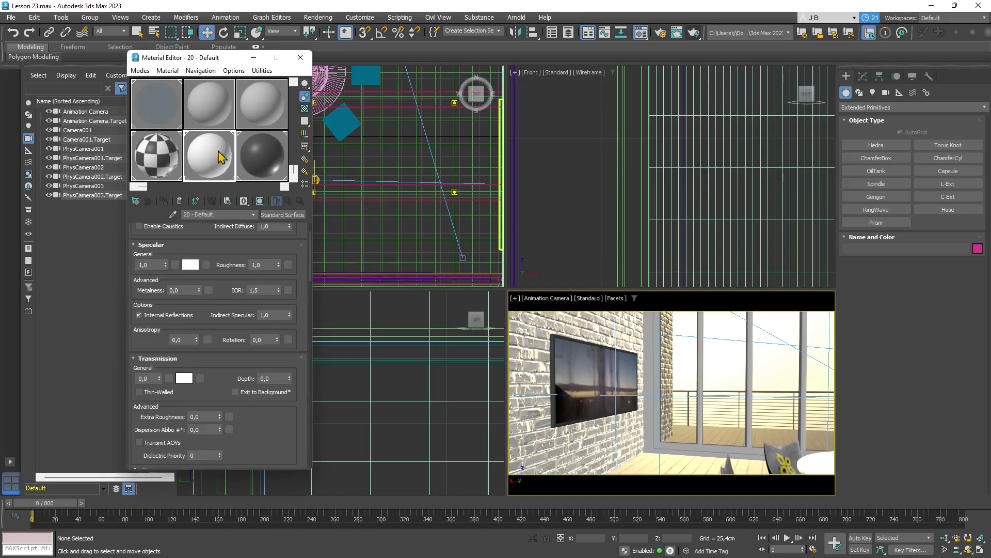
scroll(183, 291, down, 10)
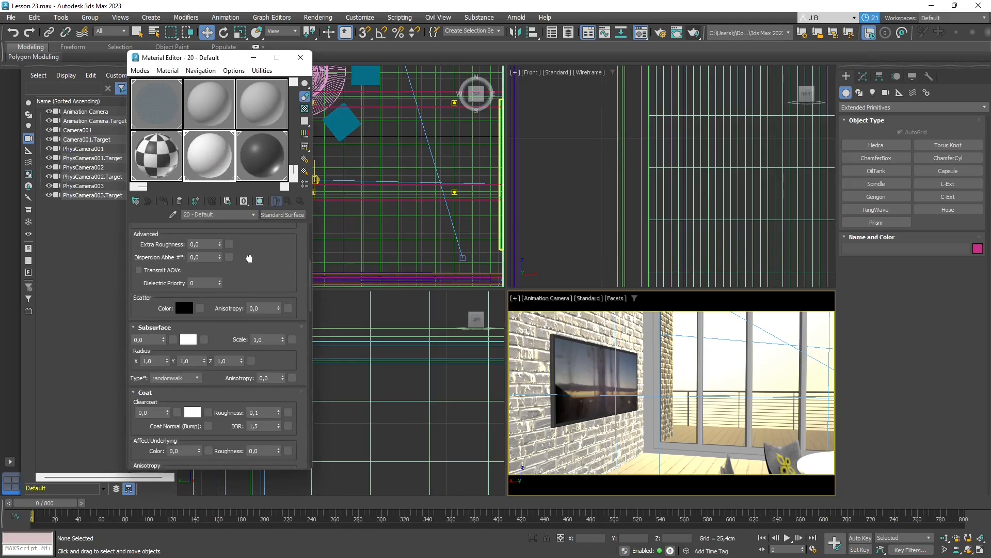
scroll(188, 341, down, 3)
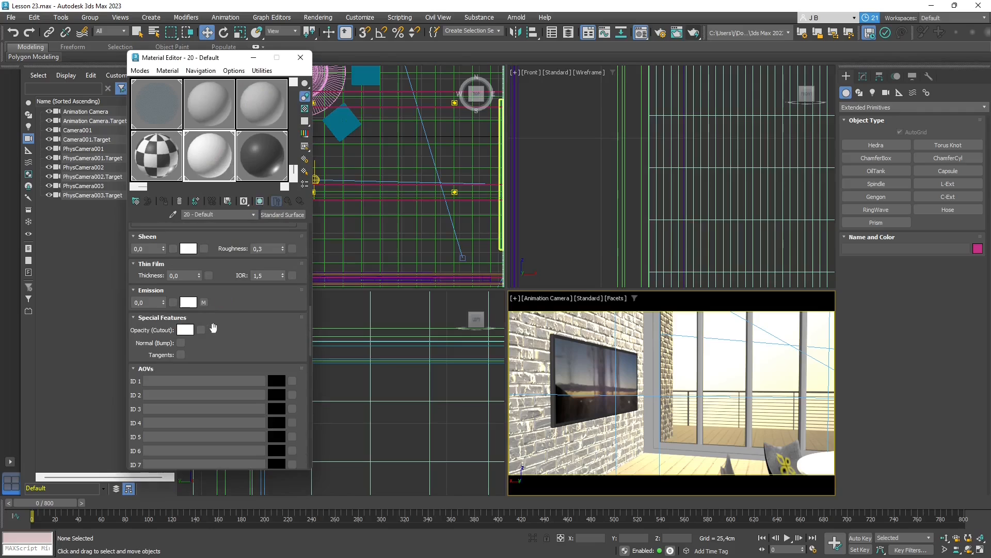
scroll(214, 328, up, 1)
drag(163, 320, 163, 272)
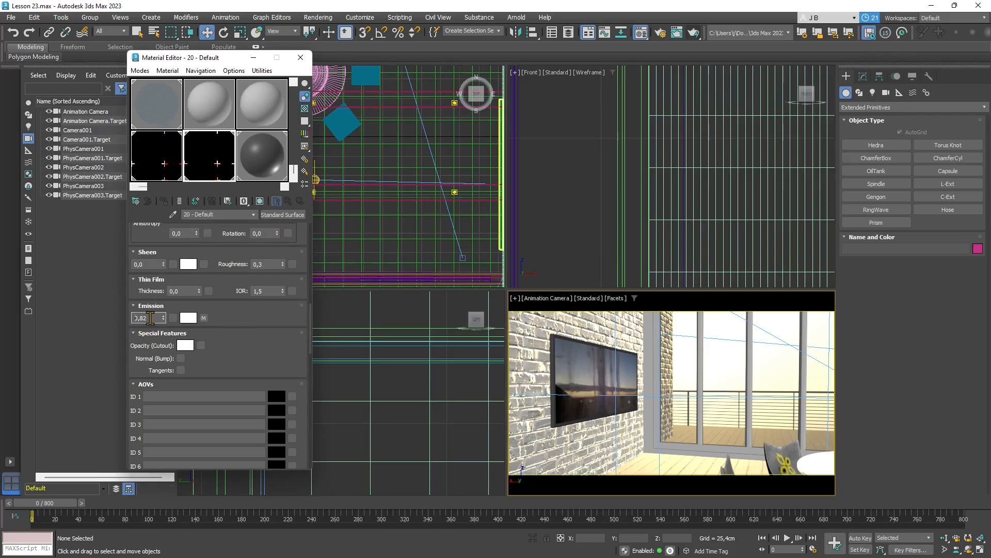
click(266, 333)
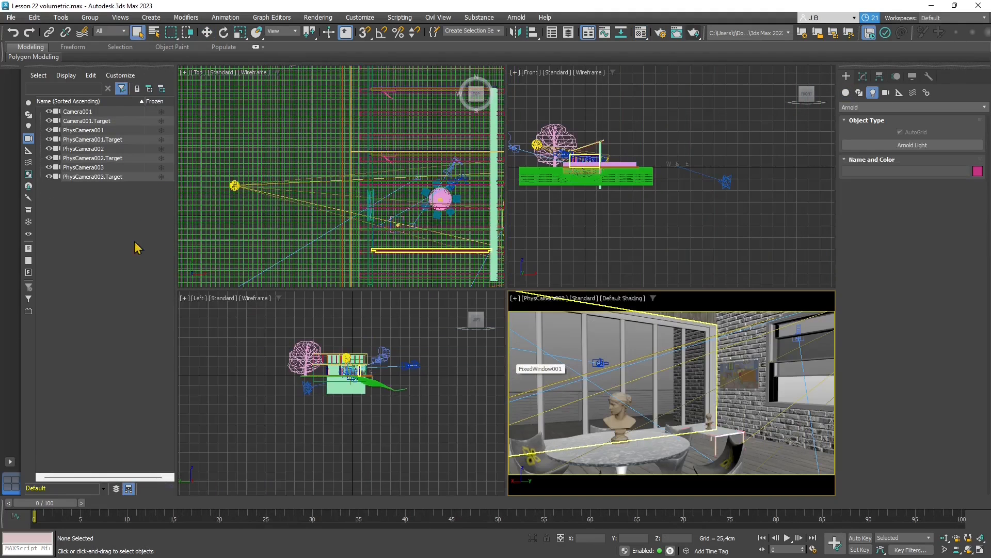
- In the Lesson 22 volumetric scene, select the Arnold spotlight outside the building and open its parameters
click(235, 185)
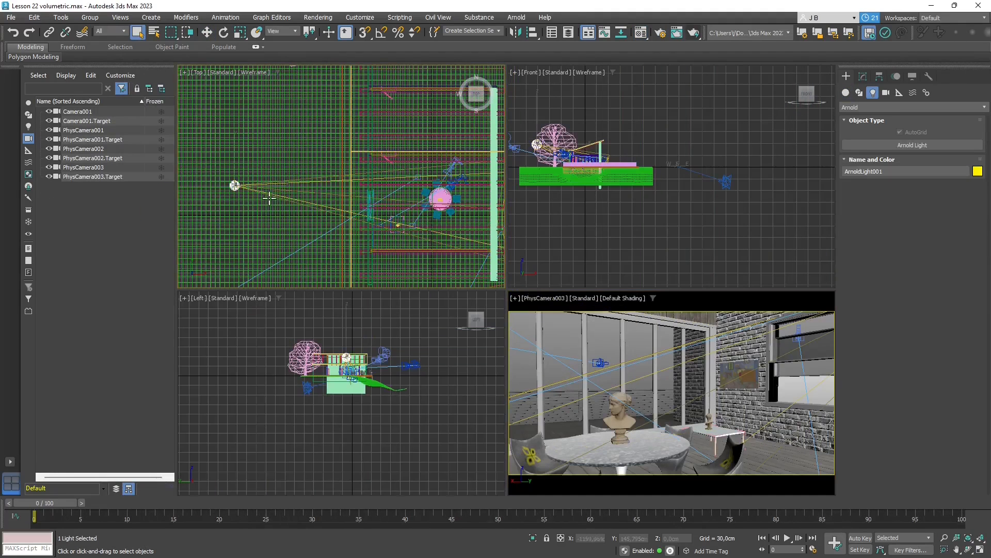
scroll(532, 150, up, 10)
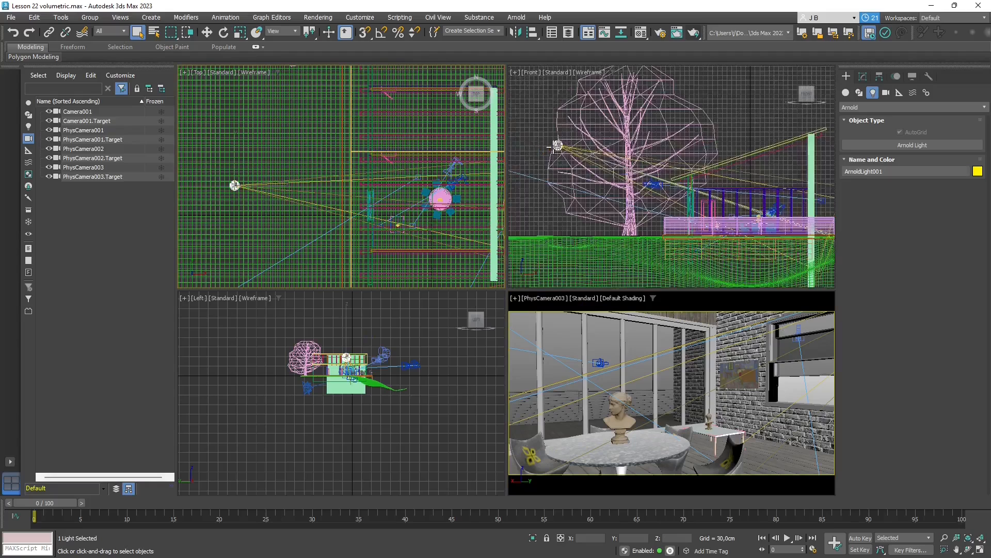
scroll(552, 141, up, 3)
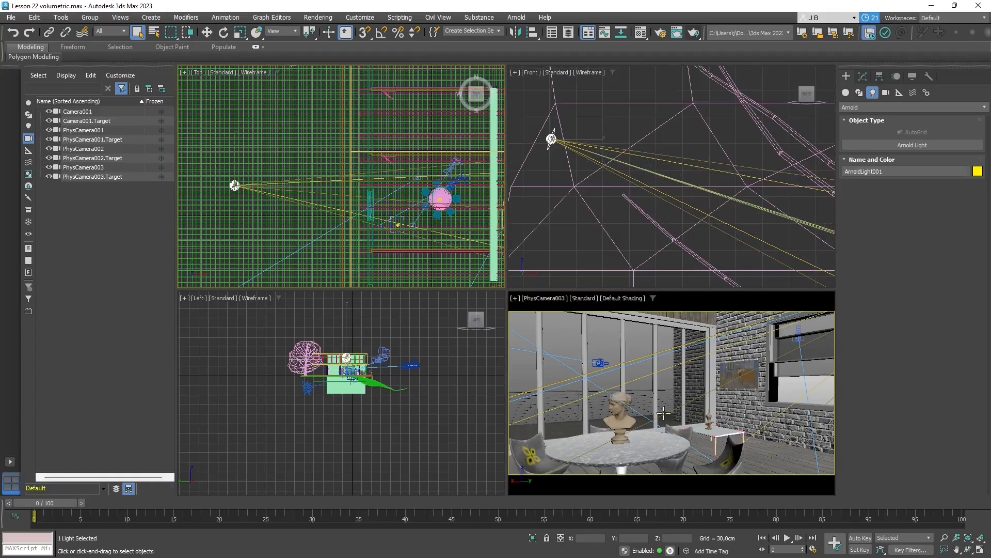
right_click(747, 296)
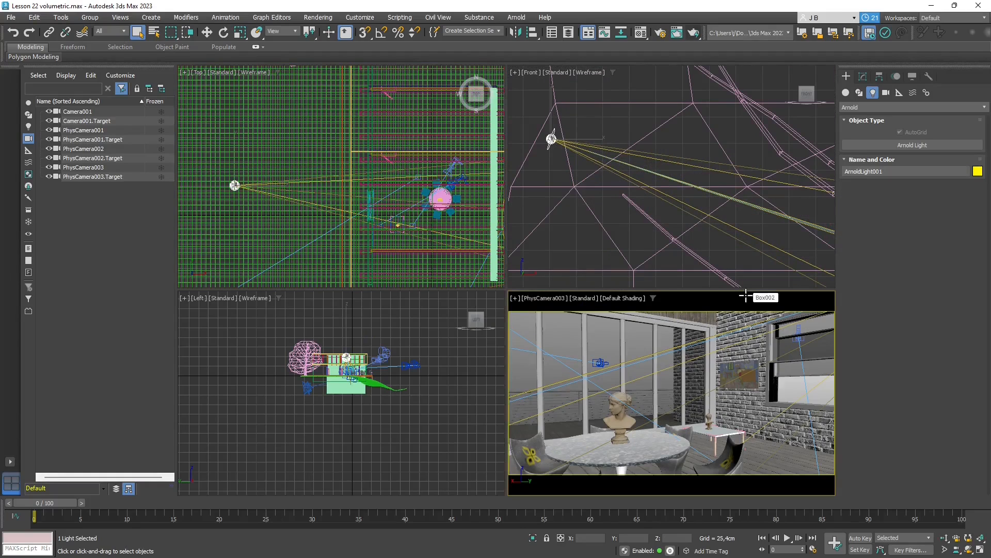
click(863, 77)
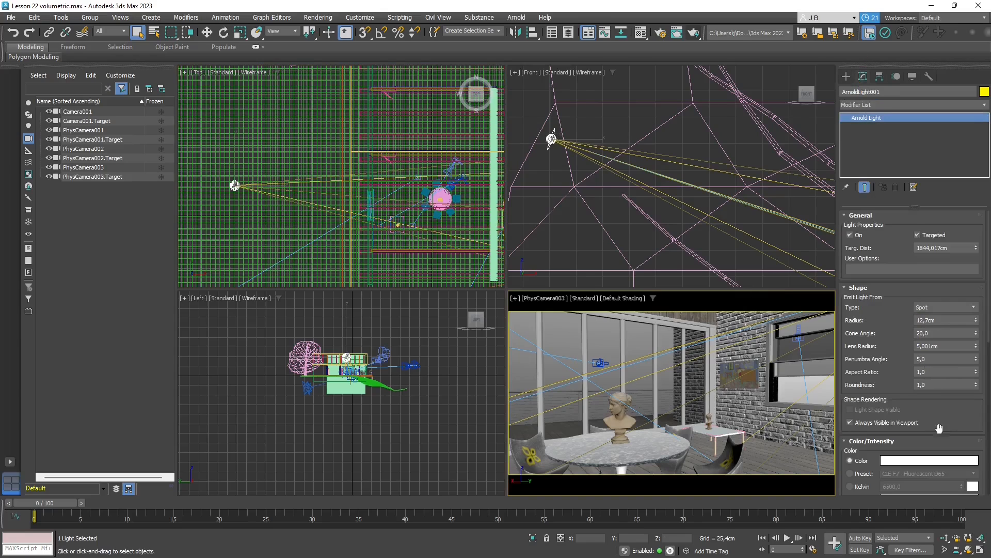
- Examine the spotlight's shape, color and intensity, rendering, shadow and contribution settings
drag(945, 424, 988, 63)
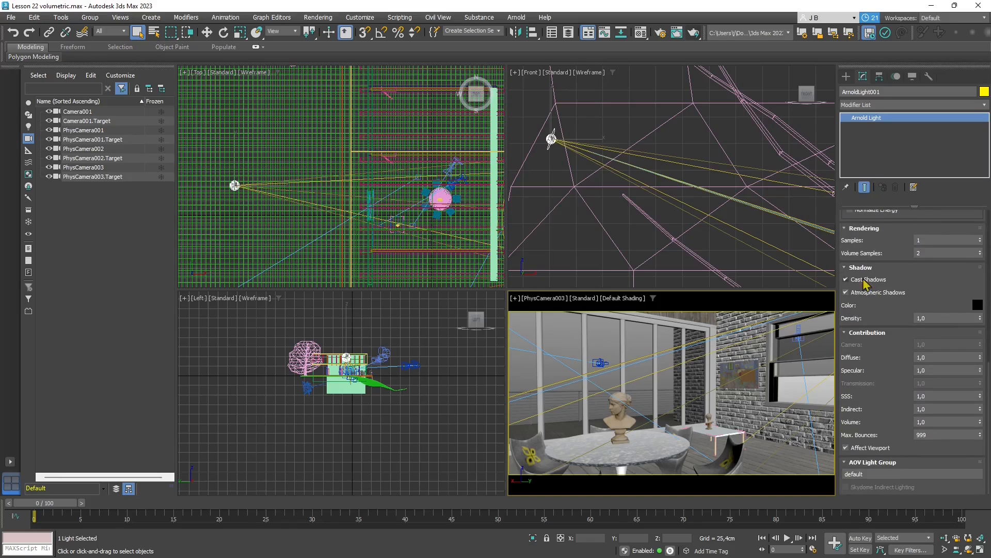
drag(935, 272, 919, 408)
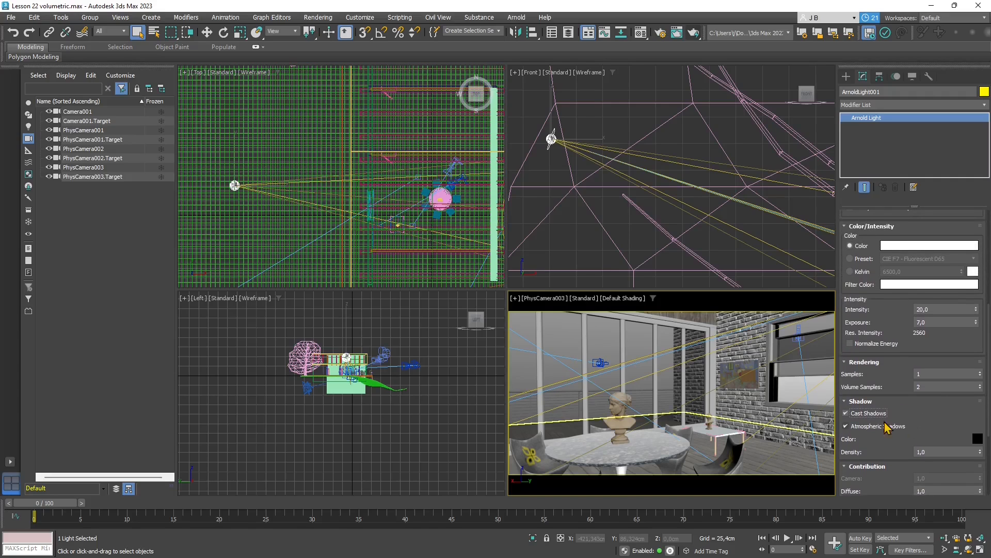
scroll(888, 320, up, 8)
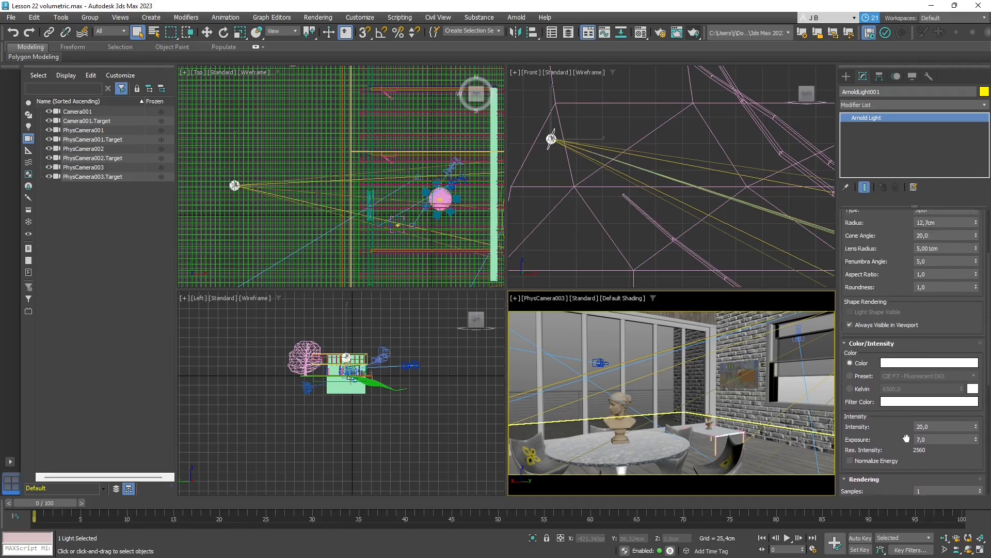
scroll(878, 314, up, 3)
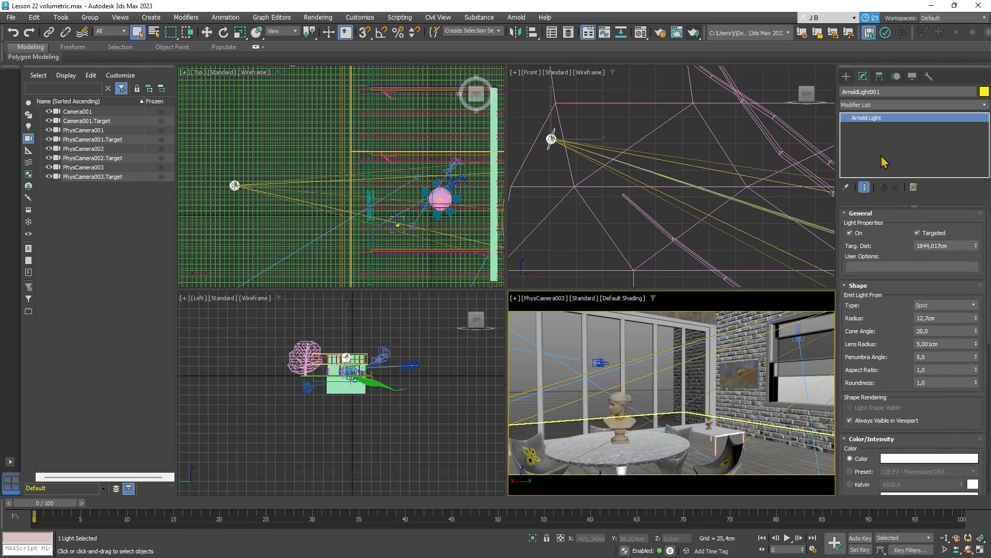
scroll(888, 310, down, 5)
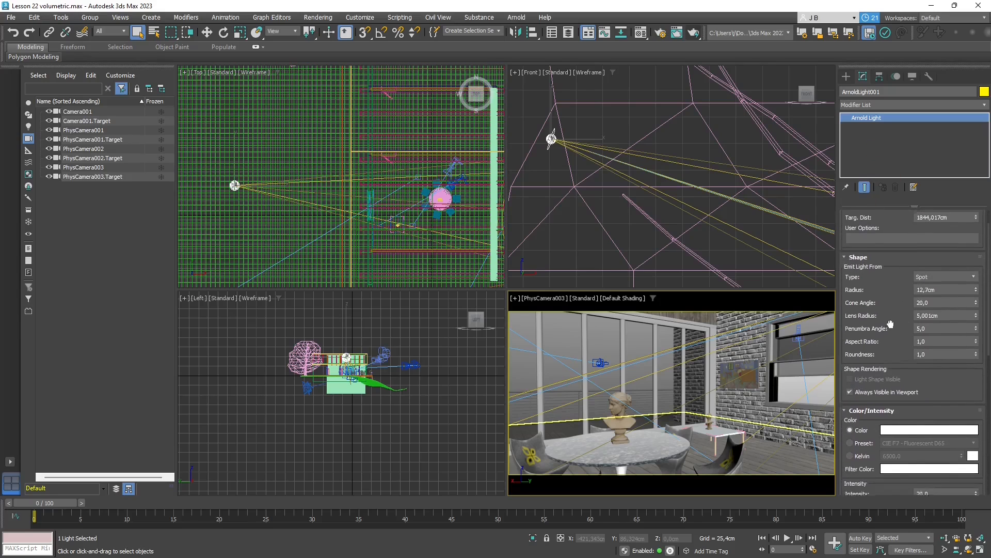
drag(933, 354, 950, 77)
scroll(929, 310, up, 5)
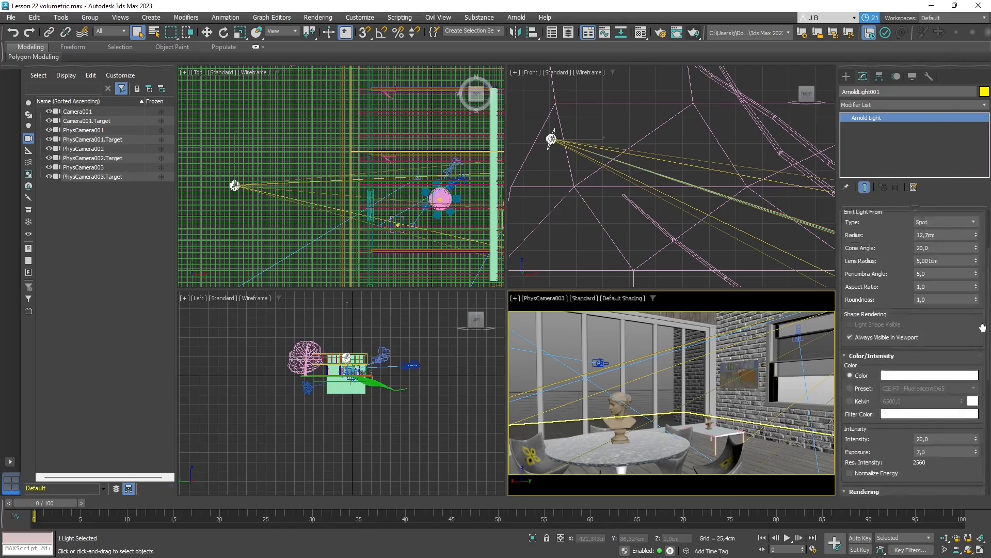
- Change the Arnold light's shape type from Spot to Quad and set its color source to Texture
click(934, 308)
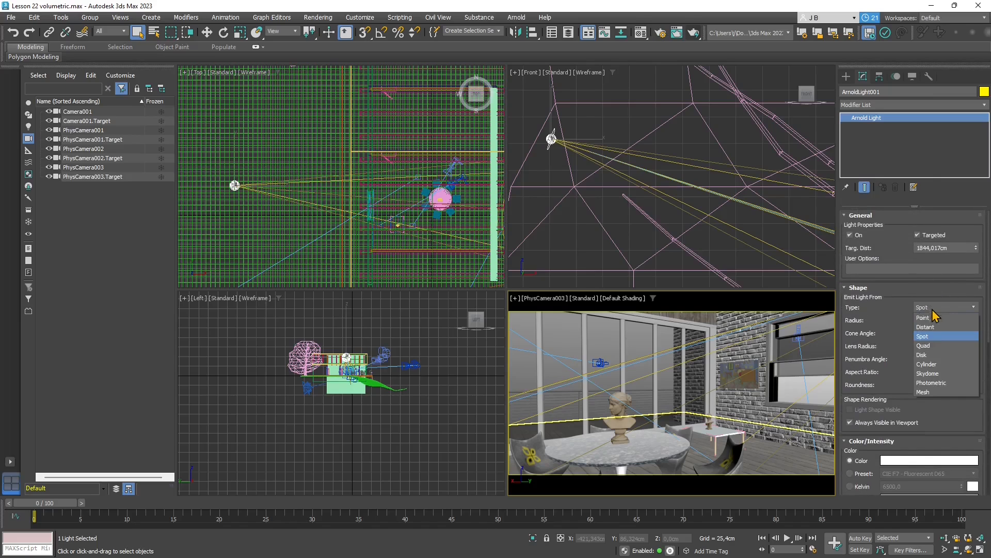
click(940, 345)
scroll(910, 365, down, 5)
scroll(909, 379, down, 1)
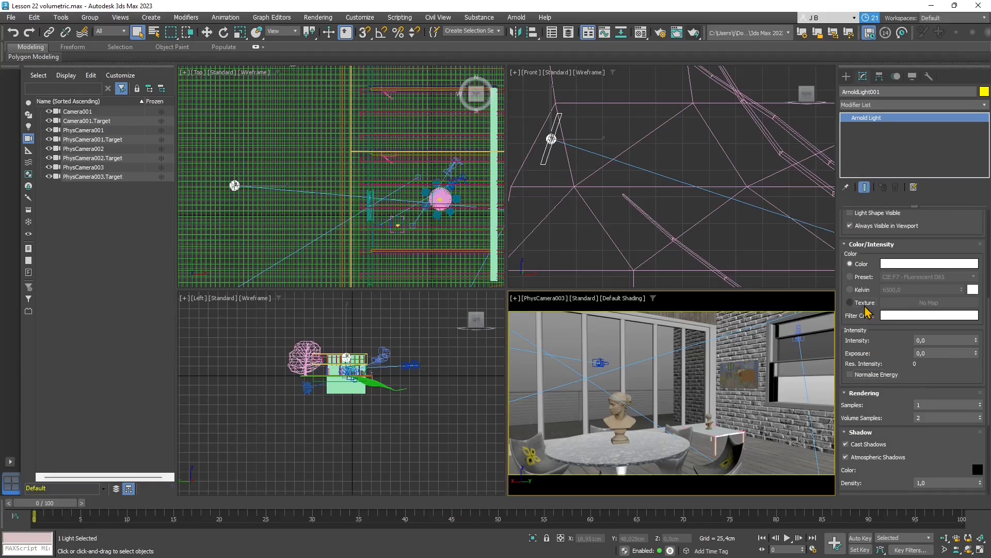
click(850, 303)
- Load the MOV_3483avi video from the Foto e Video folder as a Bitmap map for the light's texture
click(929, 303)
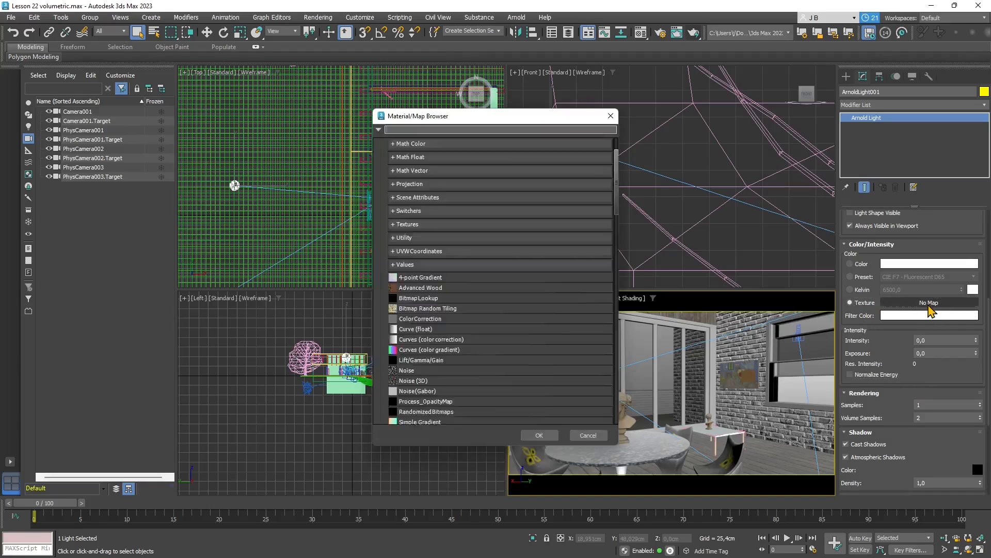
text(bitm)
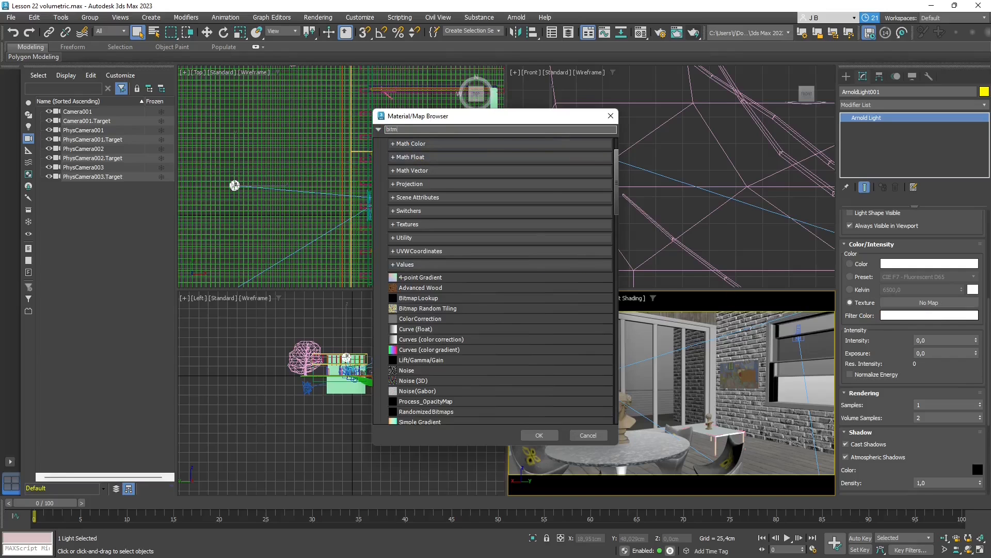
text(ap)
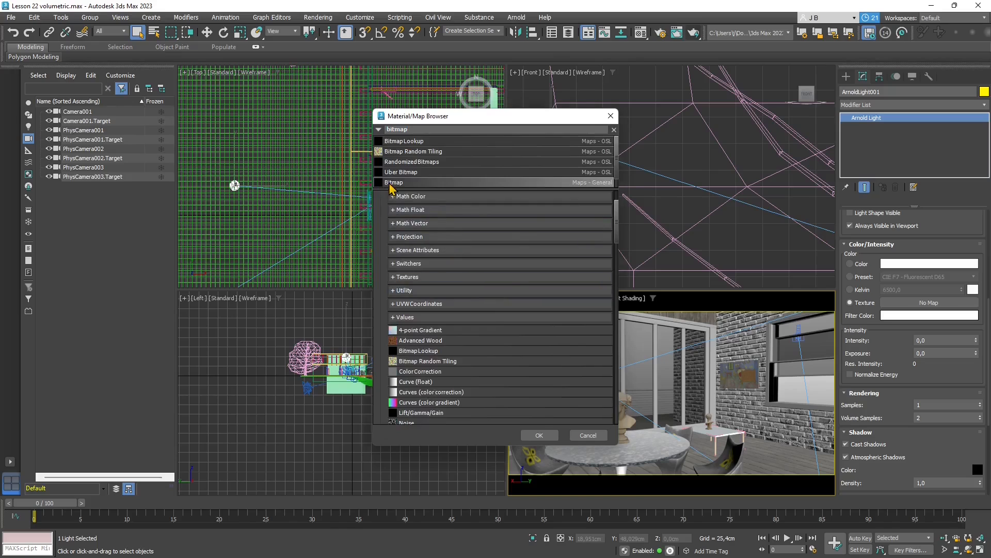
double_click(391, 184)
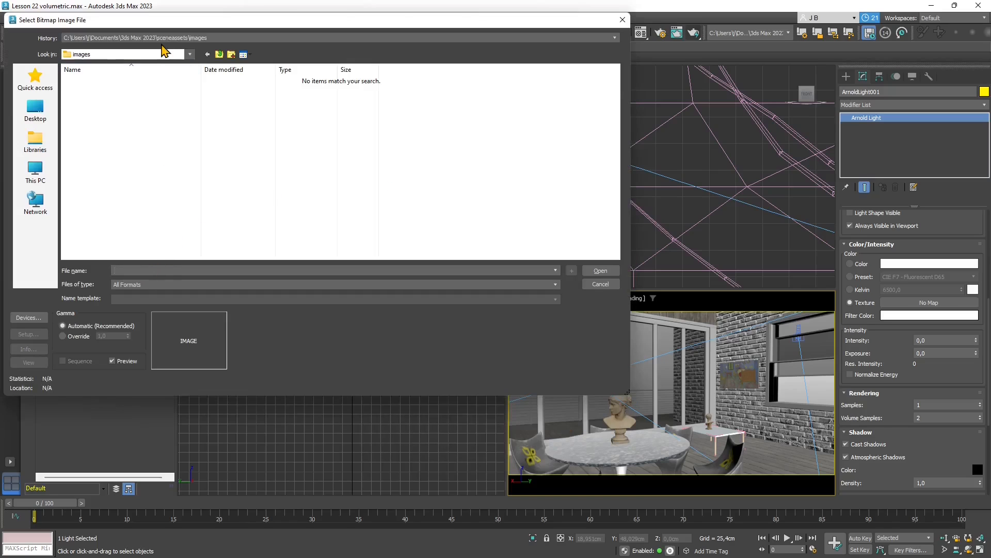
click(160, 38)
click(120, 63)
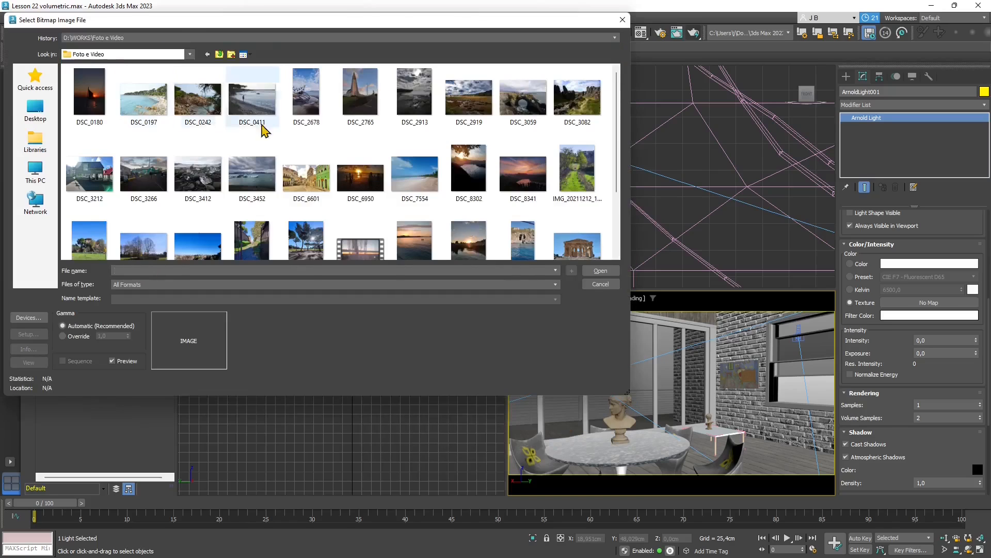
click(369, 246)
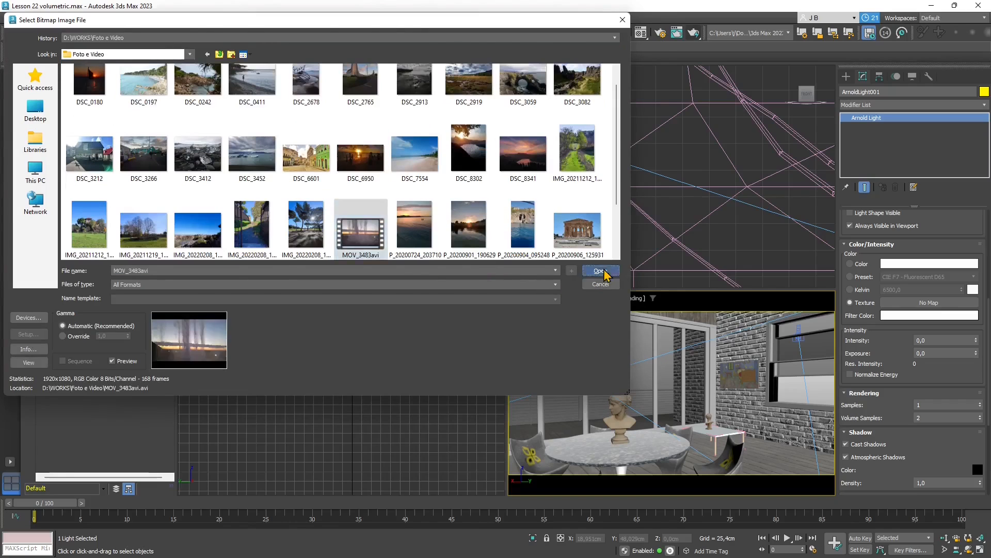
click(600, 271)
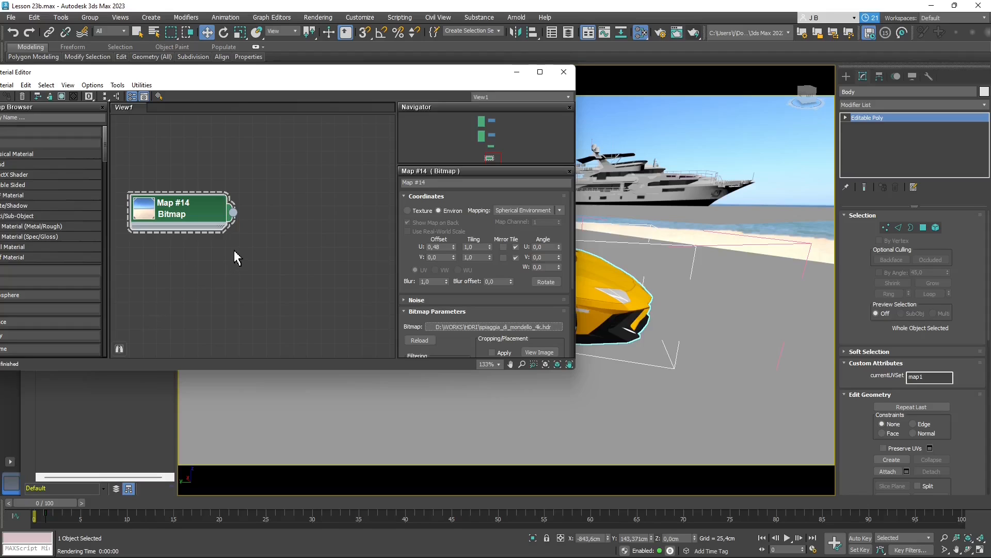
drag(233, 213, 276, 224)
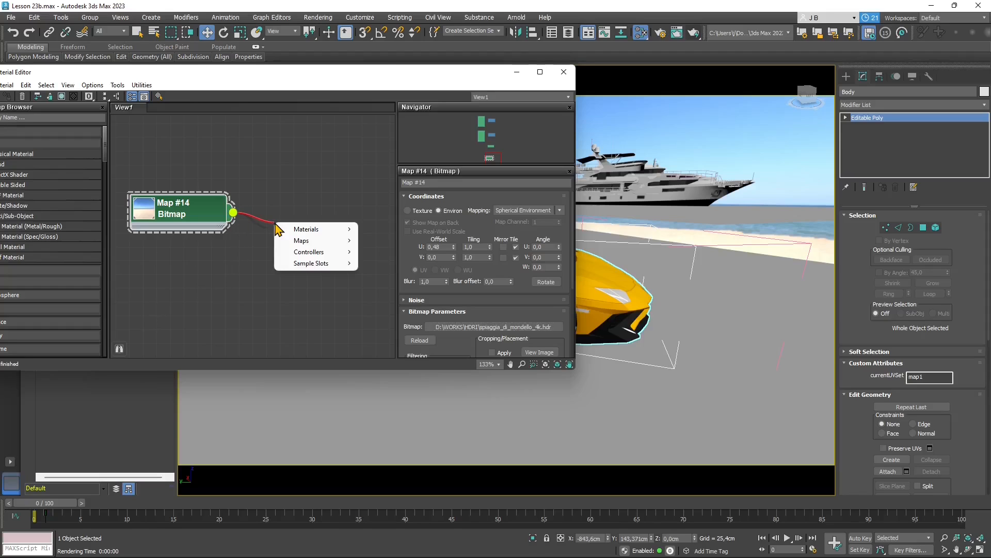
drag(387, 72, 510, 106)
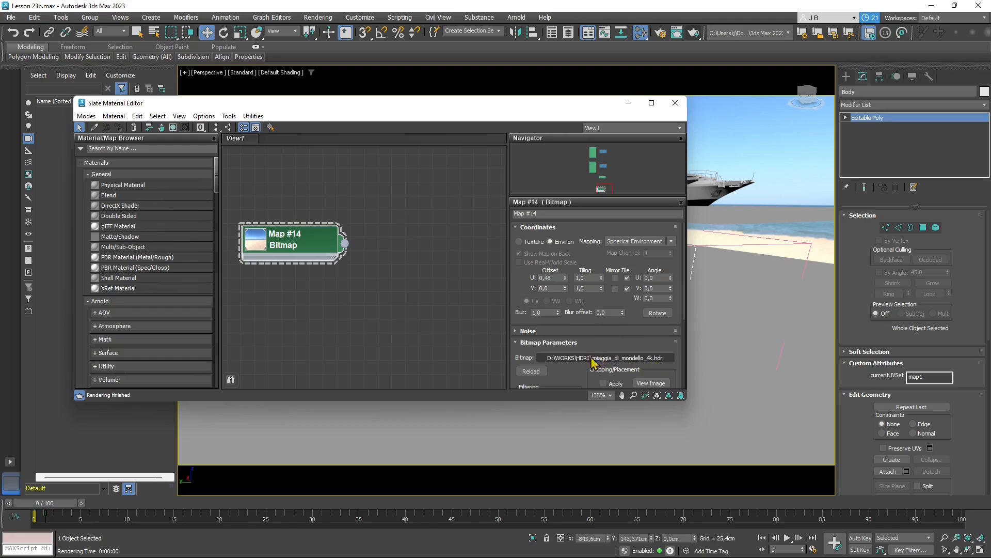
drag(344, 243, 387, 257)
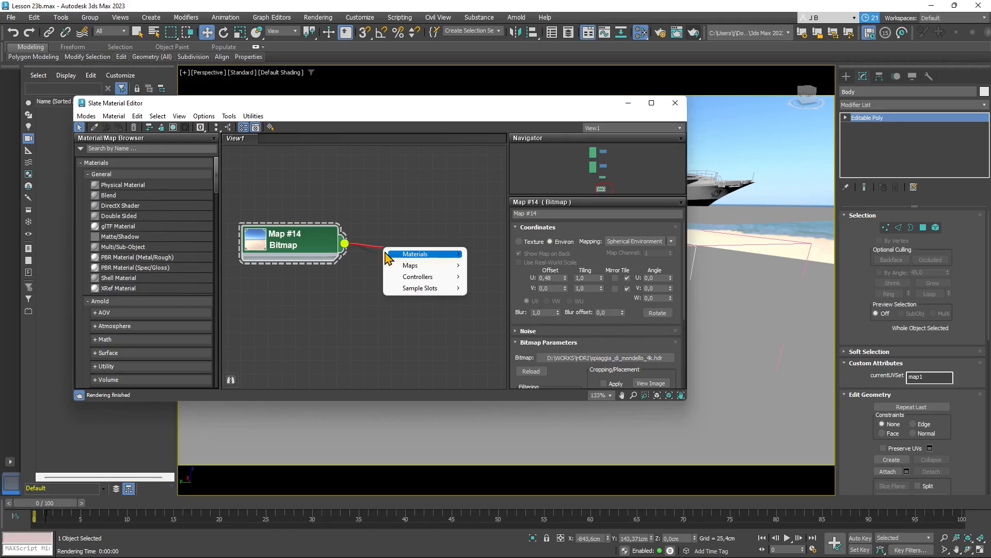
mouse_move(387, 254)
key(Escape)
- In the Lesson 23b material graph, add an OSL Color Correction map and connect the beach HDR bitmap to its Input
click(126, 148)
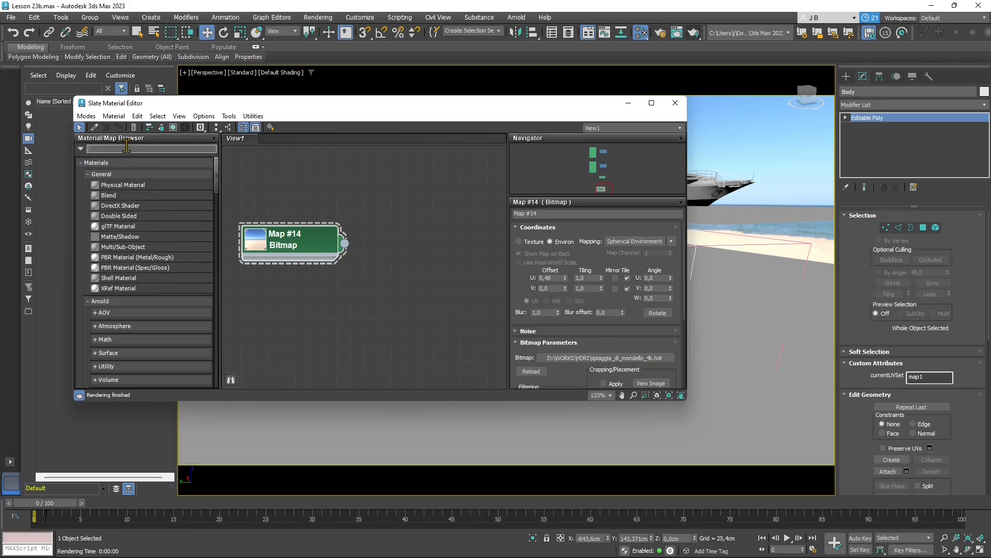
text(co)
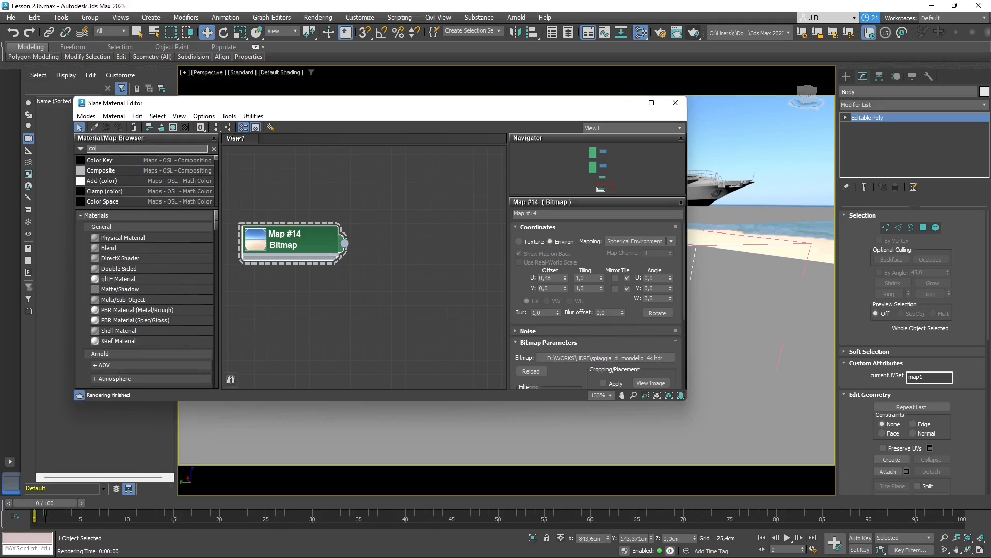
text(rrection)
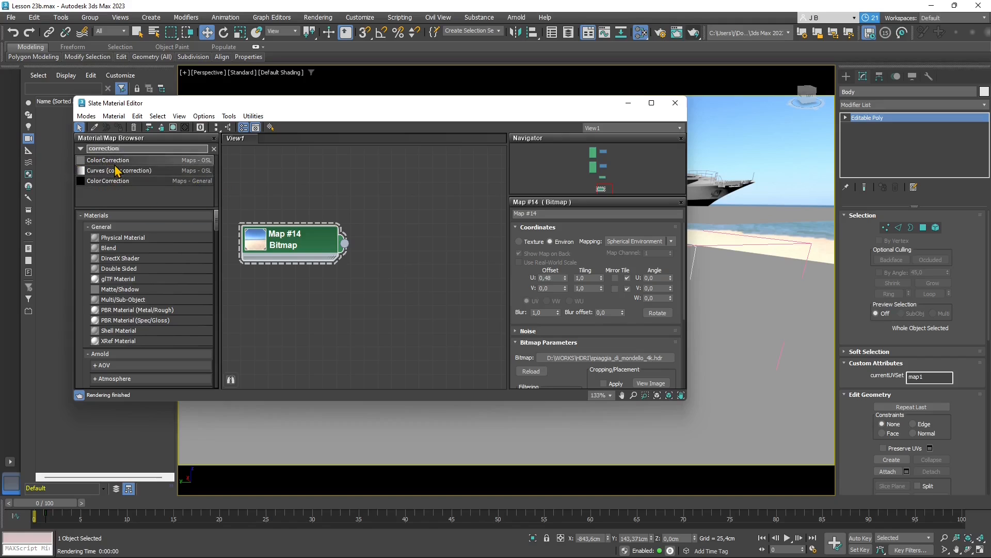
drag(114, 162, 426, 226)
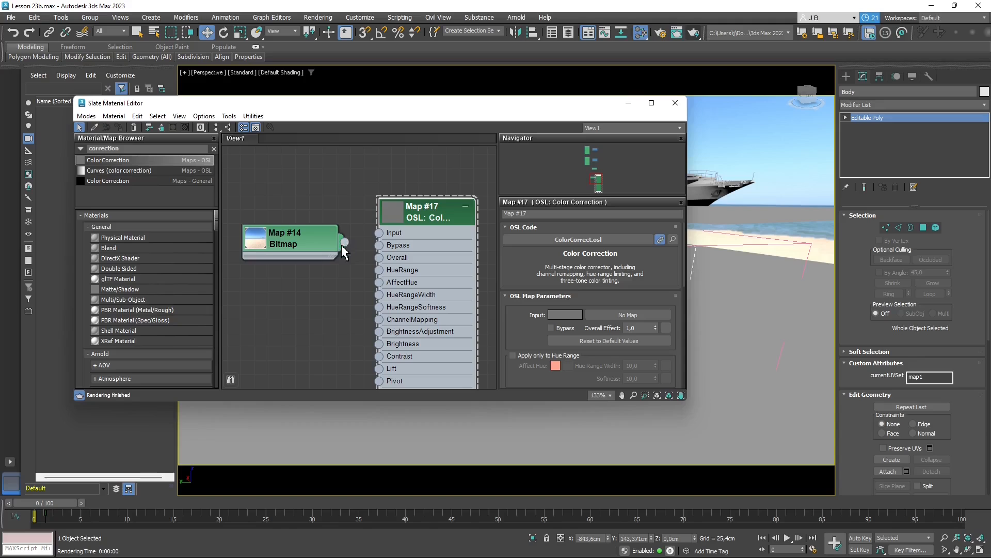
drag(344, 243, 379, 233)
click(302, 240)
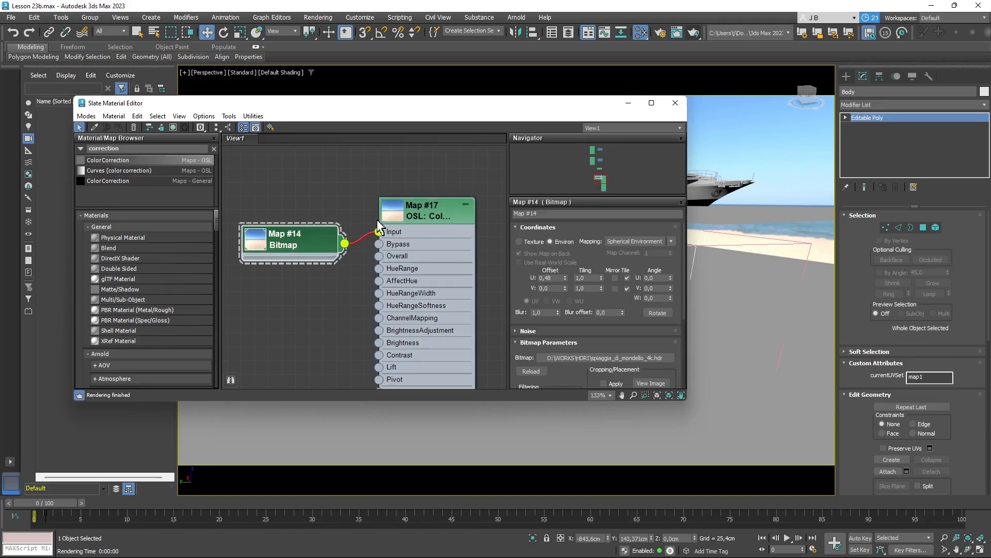
- Set the Brightness of the OSL Color Correction map to 0.82, leaving Invert (Negative) off
click(443, 226)
scroll(611, 263, down, 5)
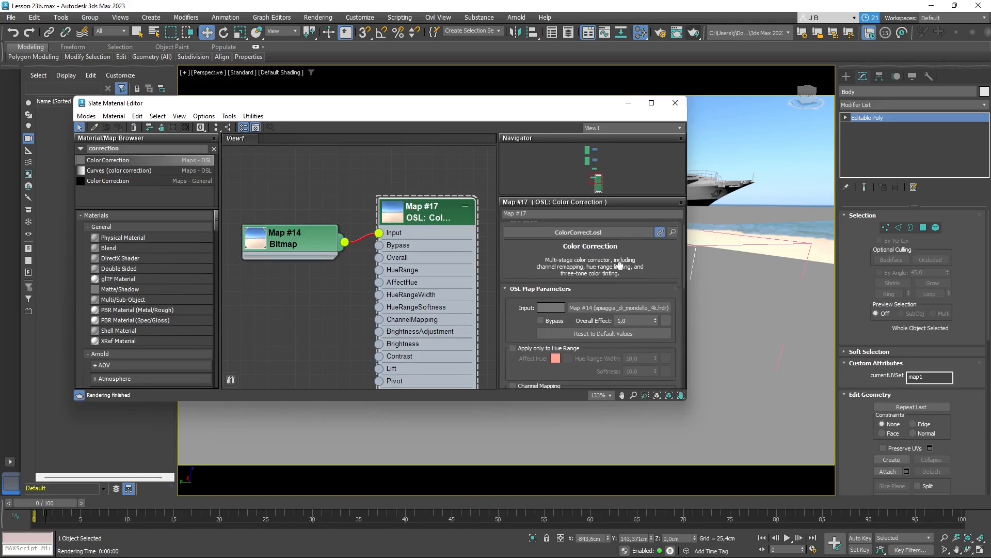
scroll(548, 284, down, 8)
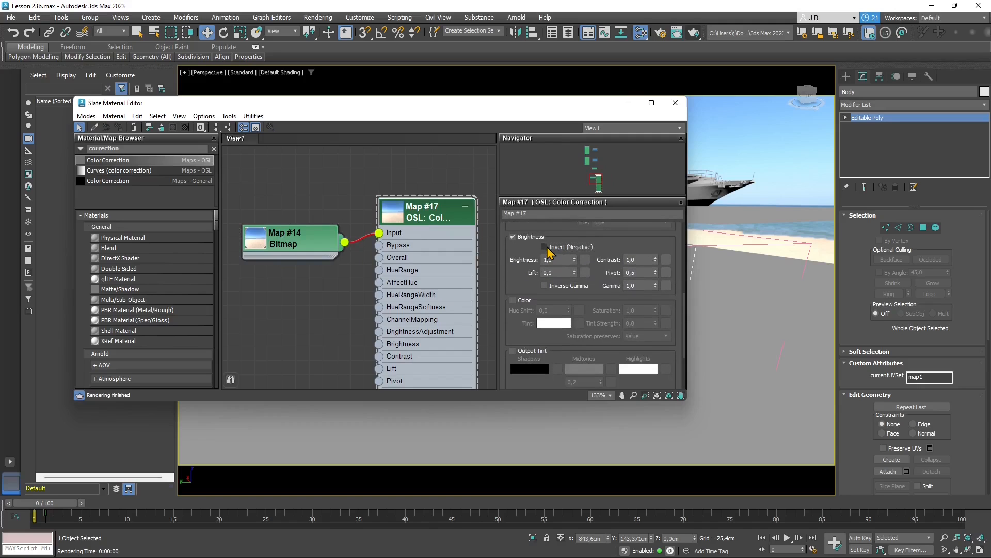
click(545, 247)
click(545, 247)
drag(574, 262, 578, 271)
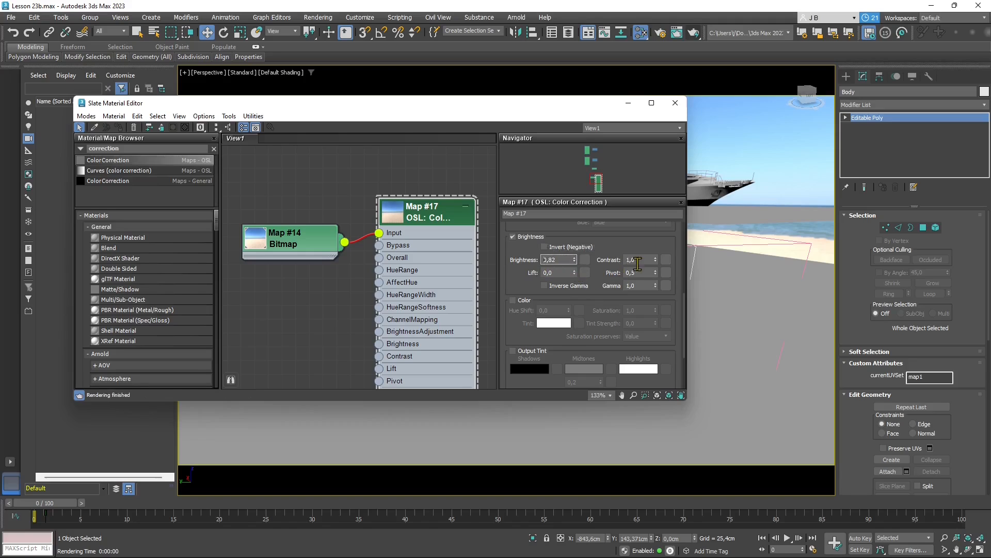
- Try enabling the Color adjustment section of the OSL Color Correction map
drag(524, 302, 518, 256)
click(512, 261)
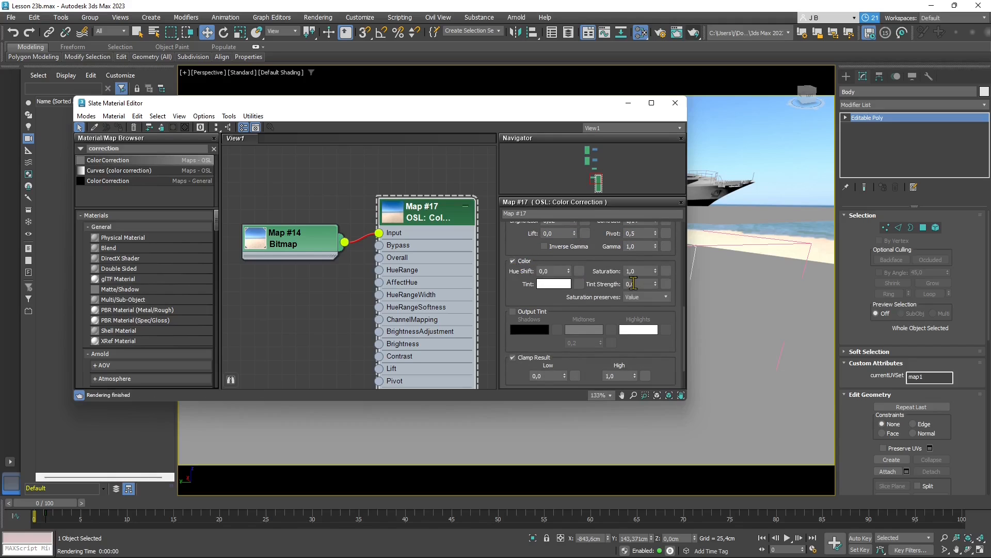
click(512, 261)
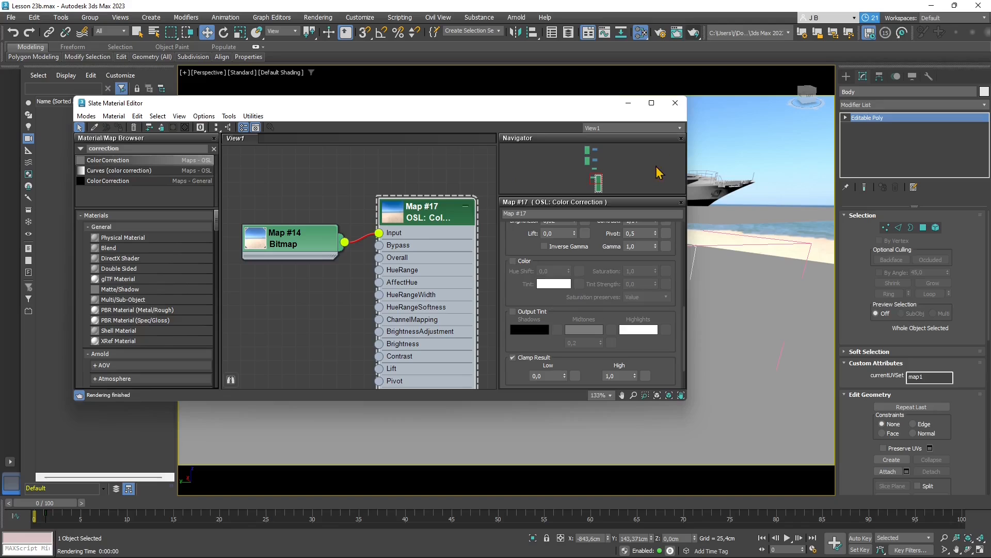
- Close the Slate Material Editor and switch the perspective viewport to the PhysCamera001 view
double_click(318, 240)
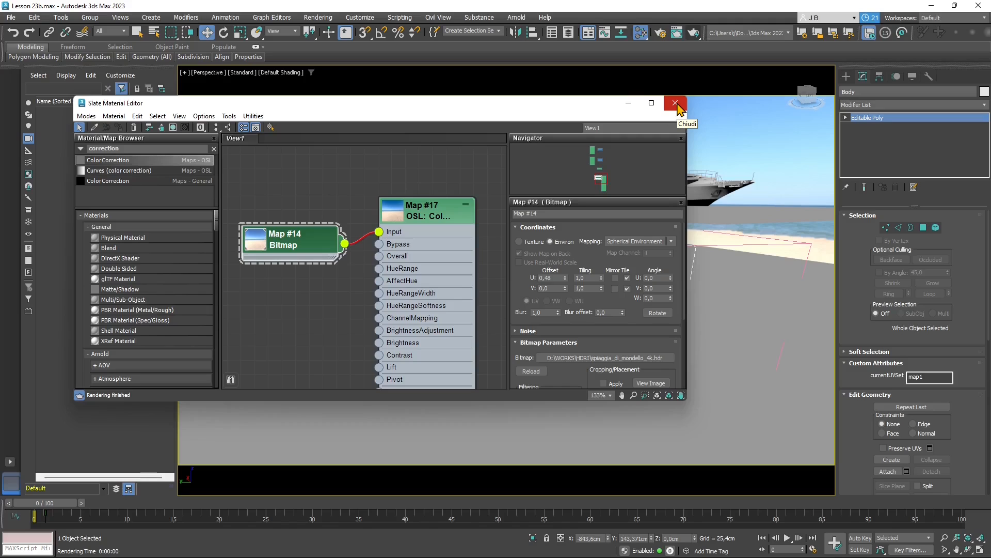
click(676, 102)
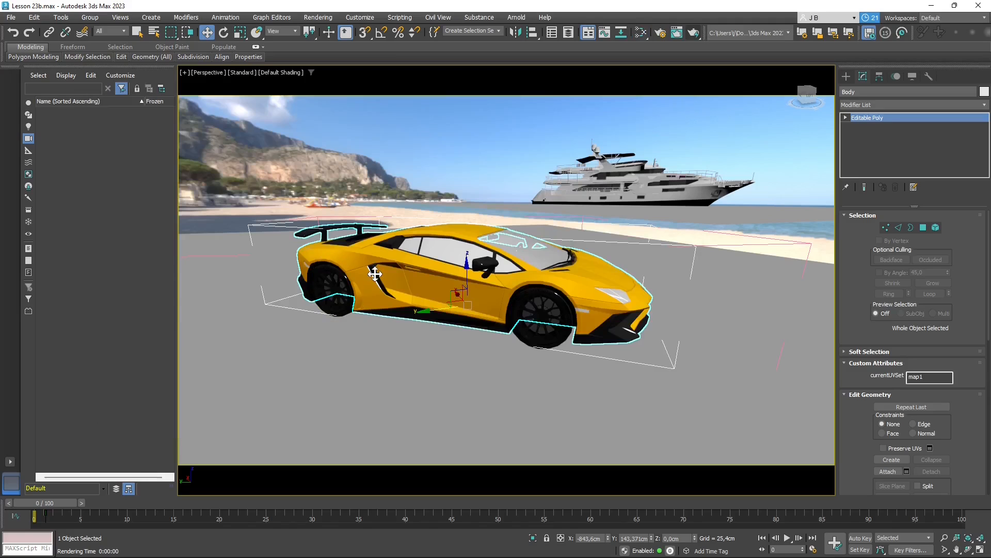
drag(70, 503, 2, 521)
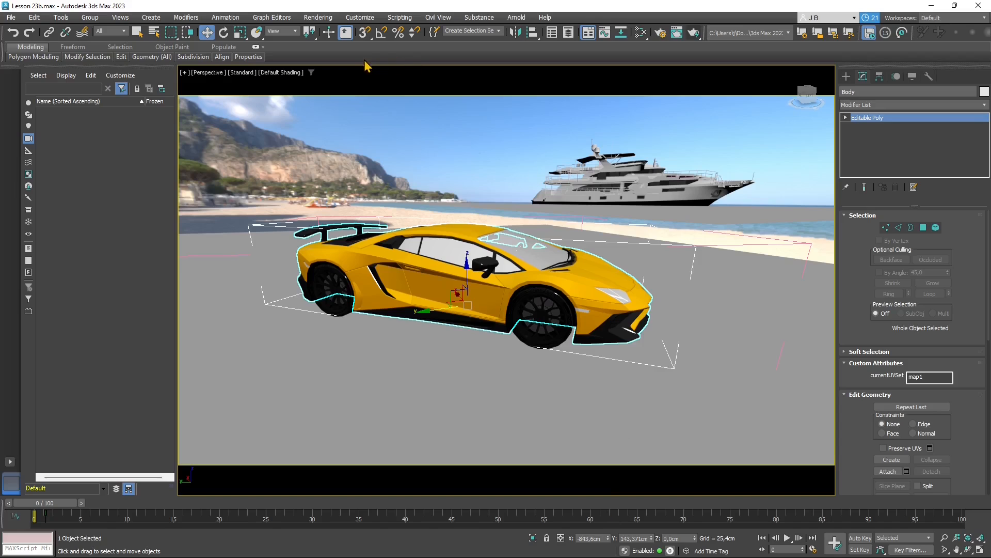
key(ctrl+c)
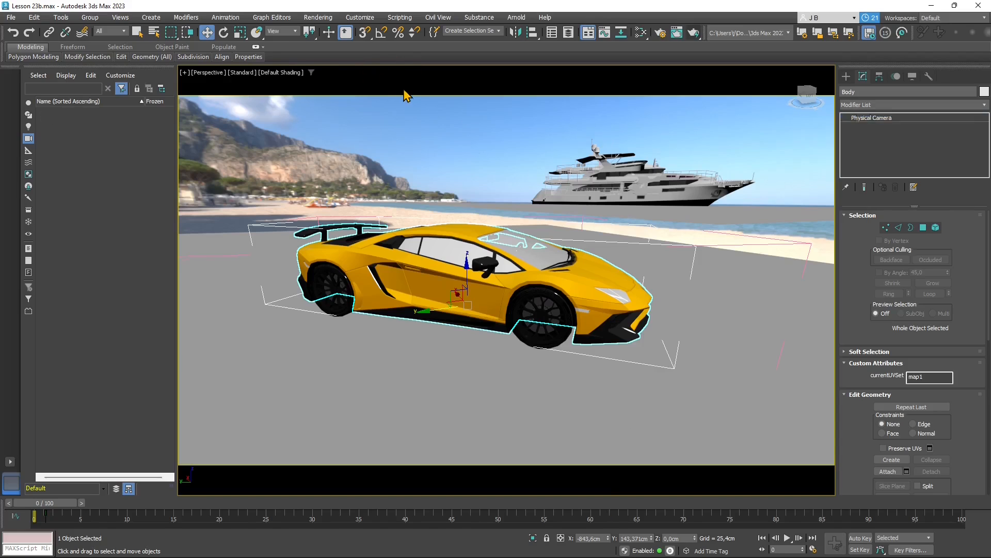
click(217, 72)
mouse_move(230, 85)
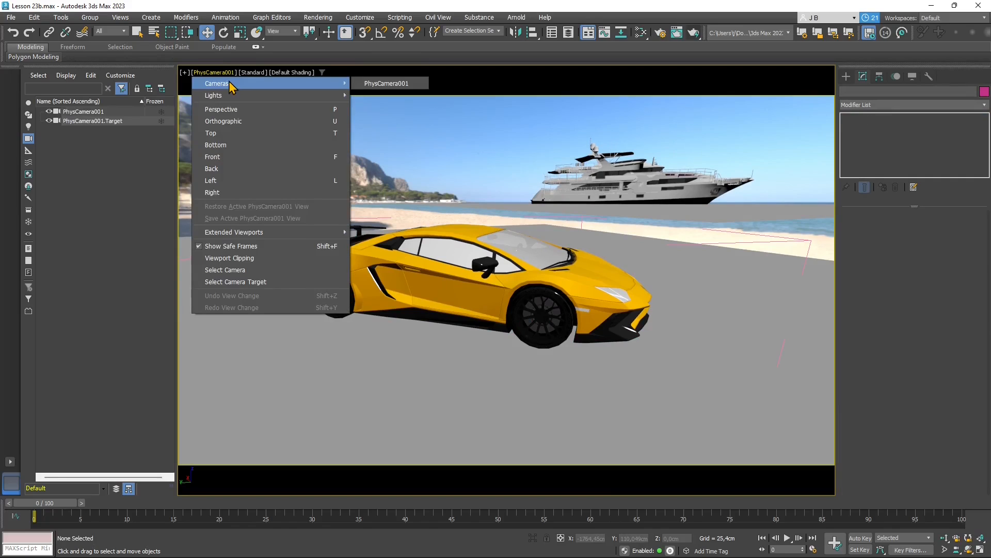
- Examine the PhysCamera001 focus, shutter and exposure settings, and render the beach scene through that camera
click(85, 115)
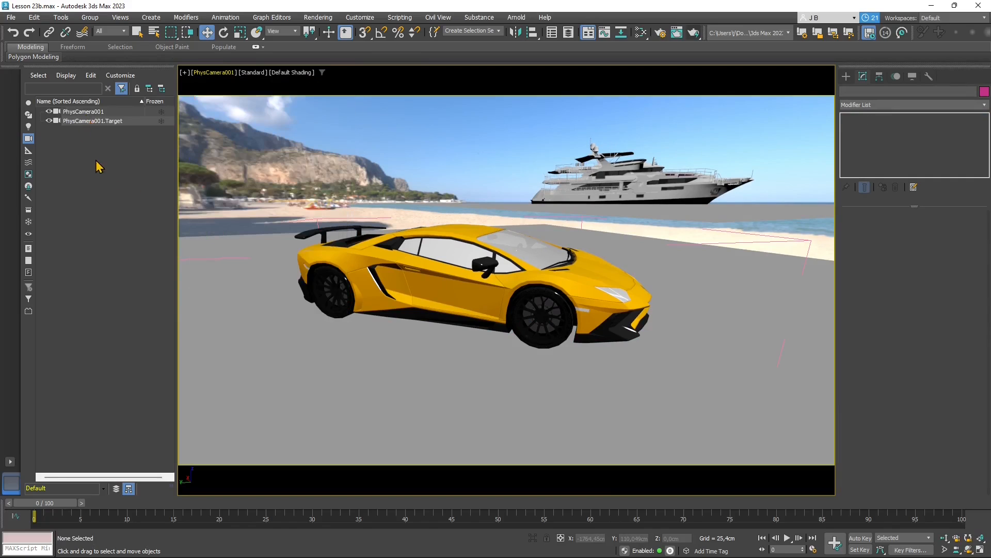
click(96, 111)
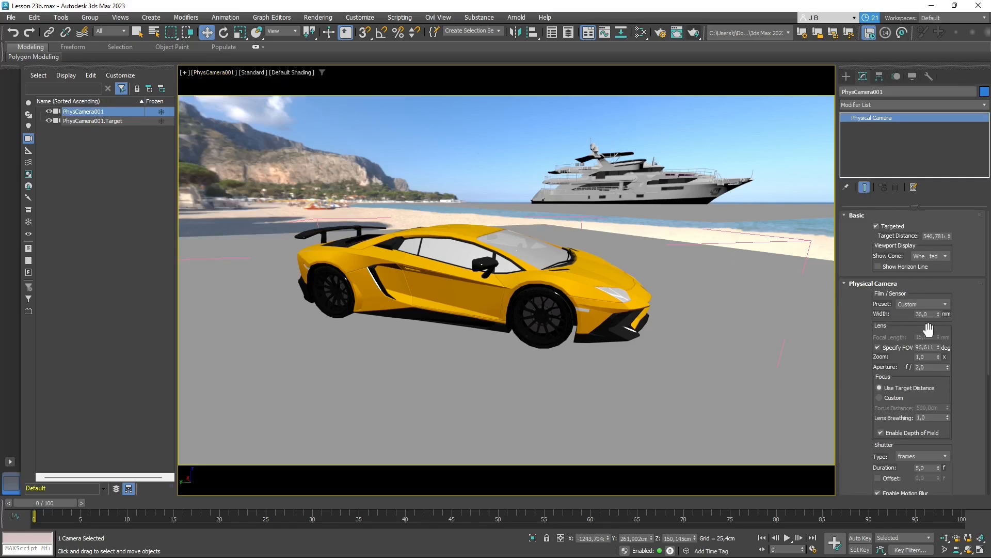
drag(956, 398, 944, 232)
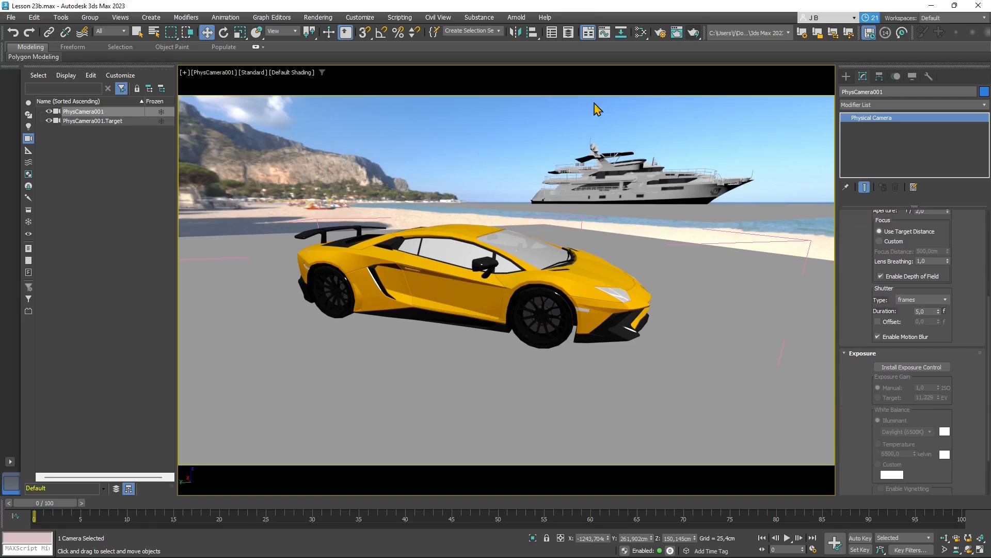
click(695, 35)
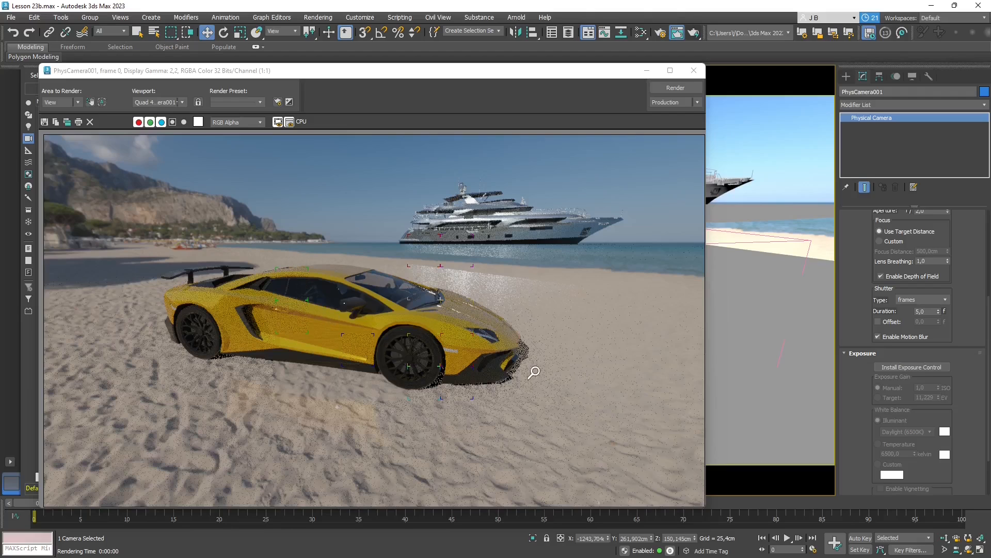
click(702, 75)
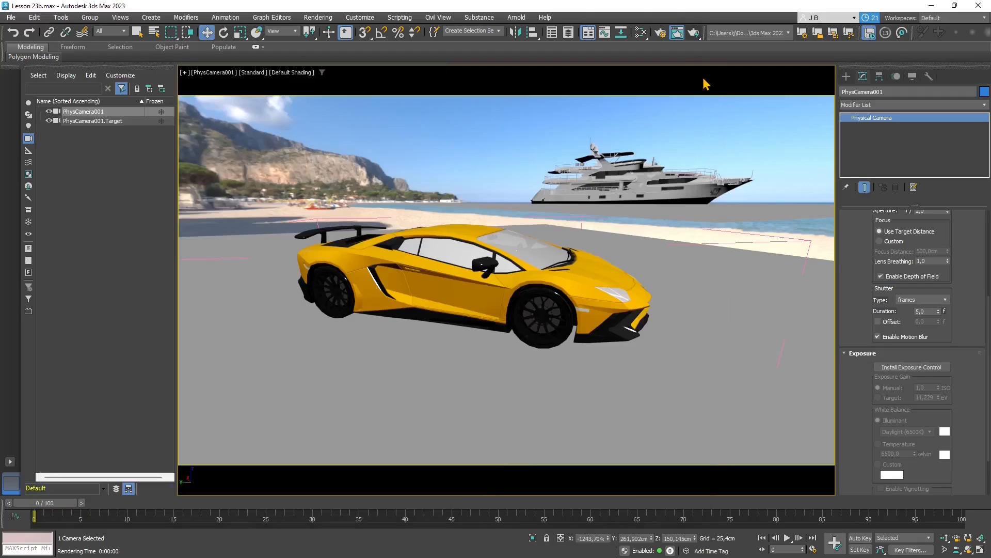
- Enlarge the sea plane beneath the yacht to a length of about 21479 cm and set its width segments to 33
click(608, 206)
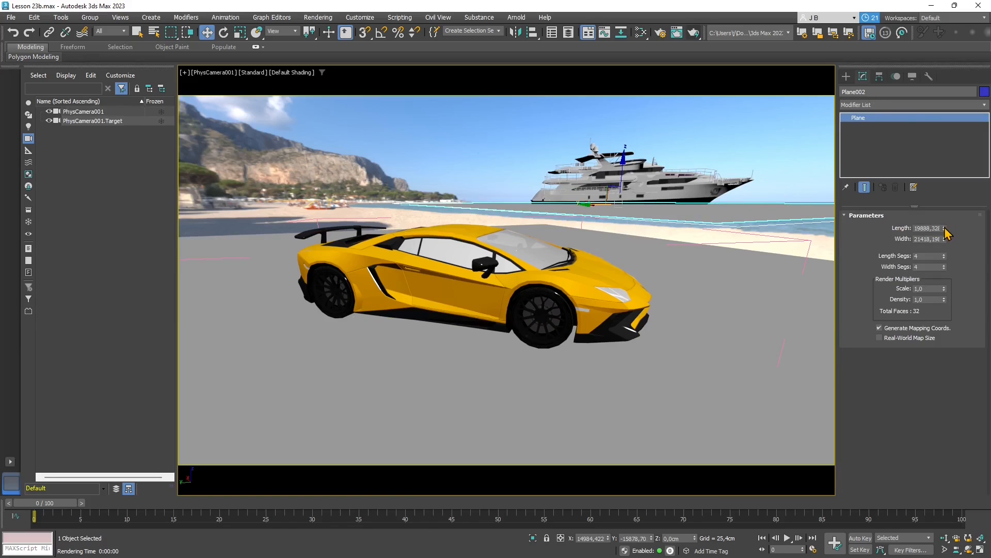
drag(945, 228, 949, 222)
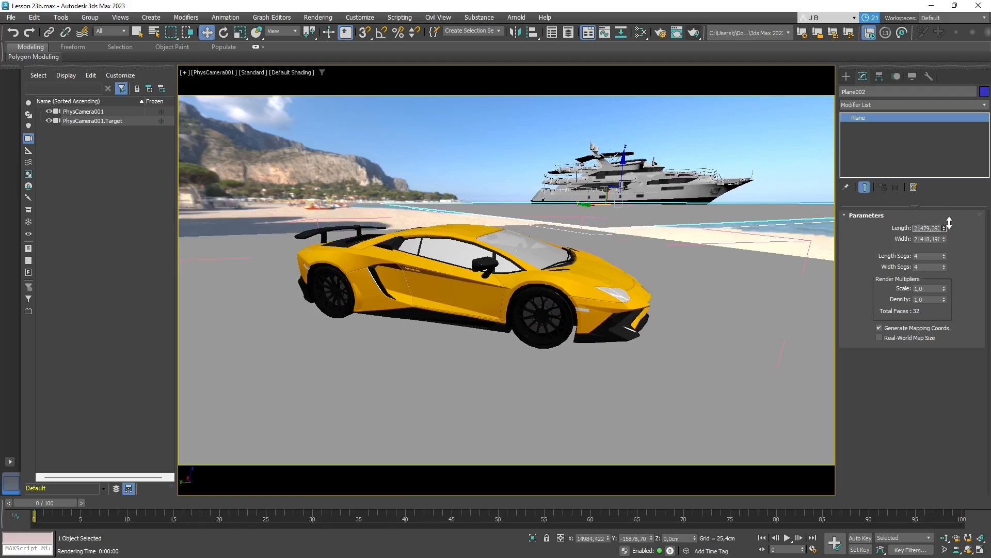
mouse_move(947, 269)
mouse_down()
mouse_move(946, 253)
mouse_move(946, 265)
mouse_up()
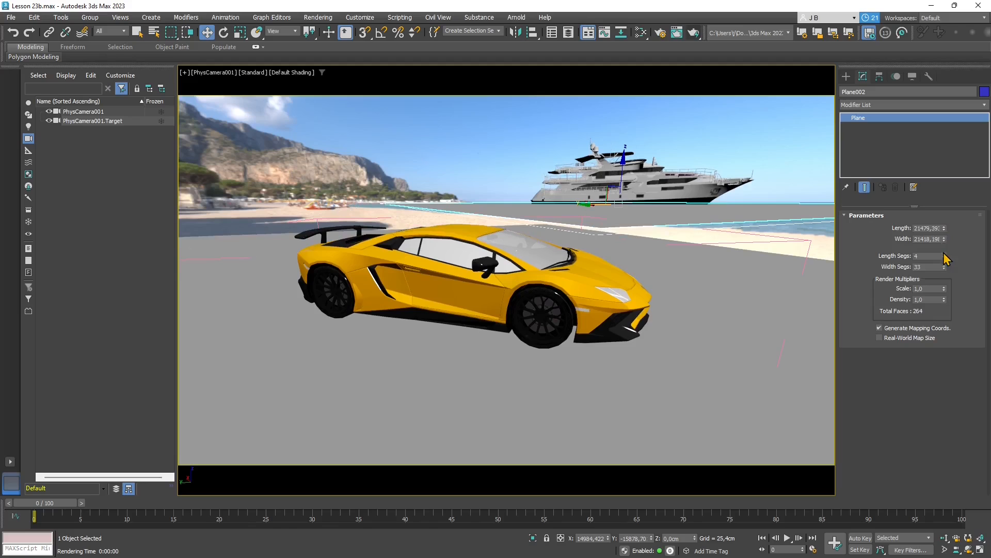
- Deselect the sea plane, show all four viewports and move the lambo helper toward the ground plane's upper-right corner in the Top view
drag(945, 229, 944, 231)
click(781, 165)
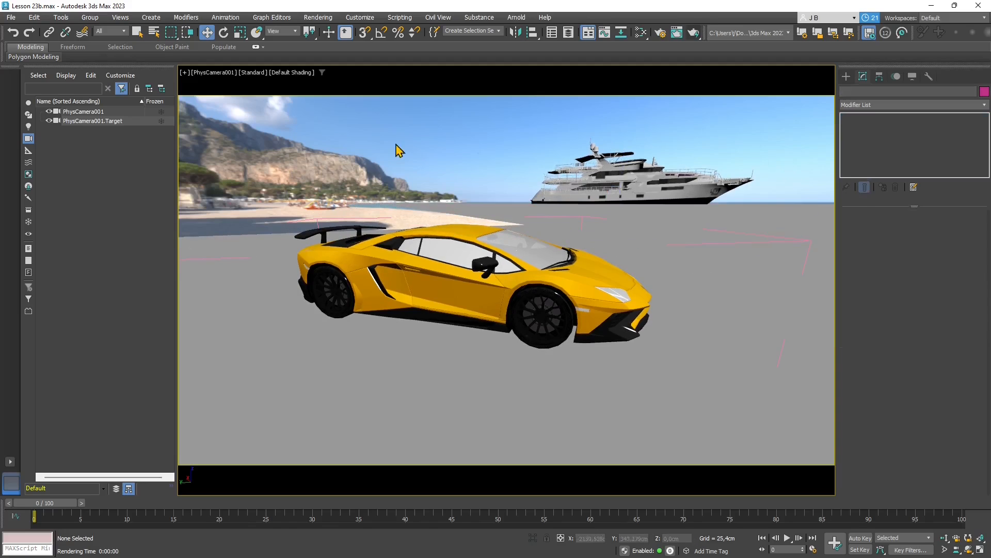
click(440, 271)
key(alt+w)
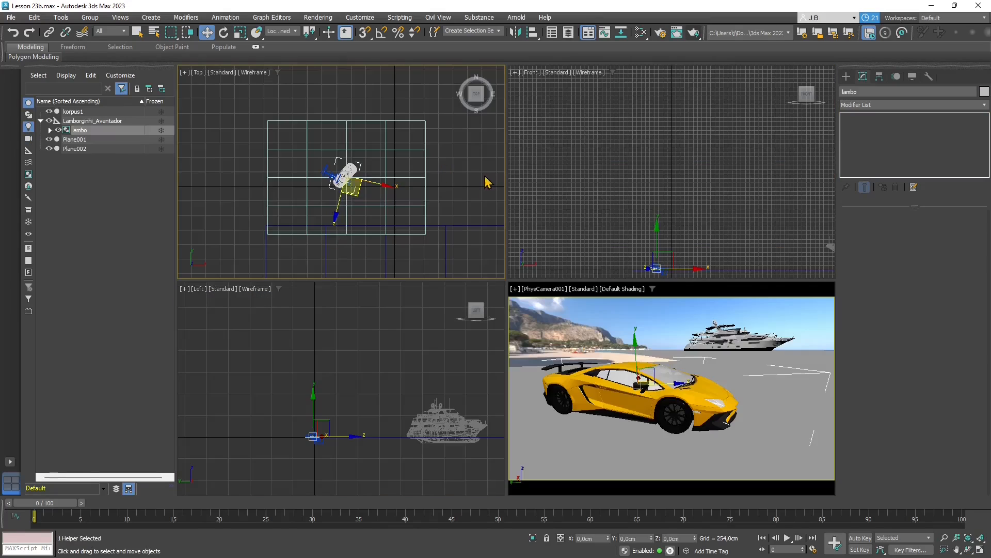
drag(355, 195, 402, 155)
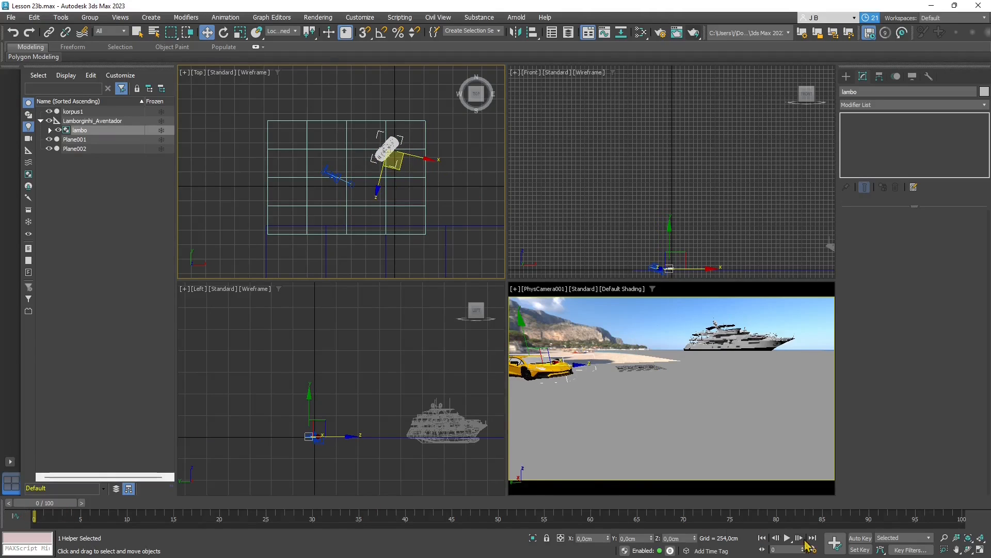
- With Set Key mode on, key the car at frame 0 and at frame 50 after moving it diagonally to the ground plane's lower-left area
click(856, 551)
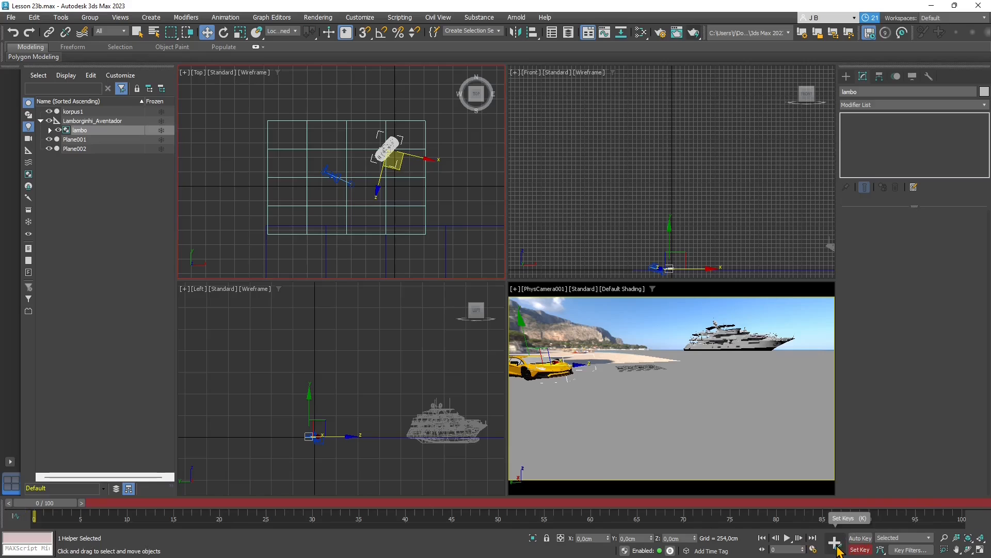
click(837, 545)
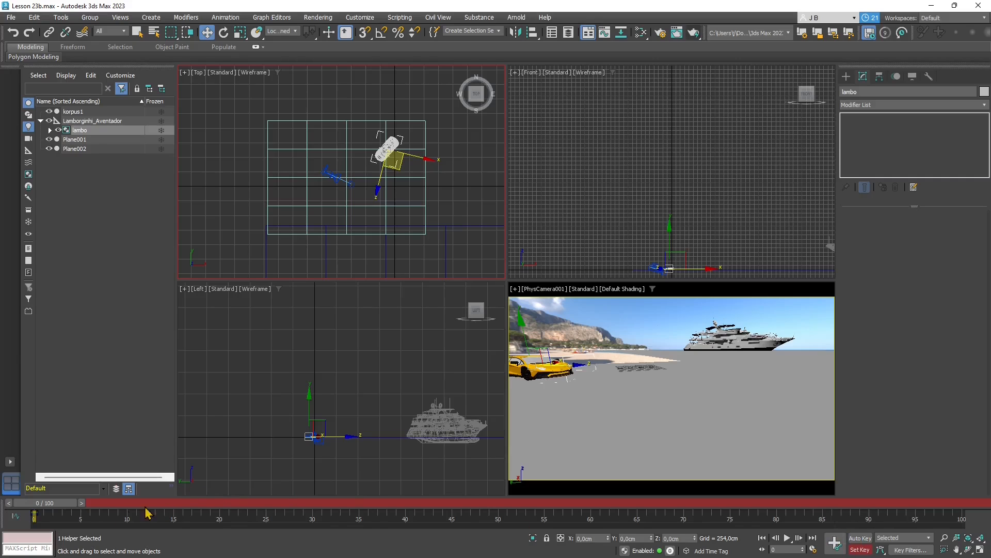
drag(65, 505, 518, 517)
key(w)
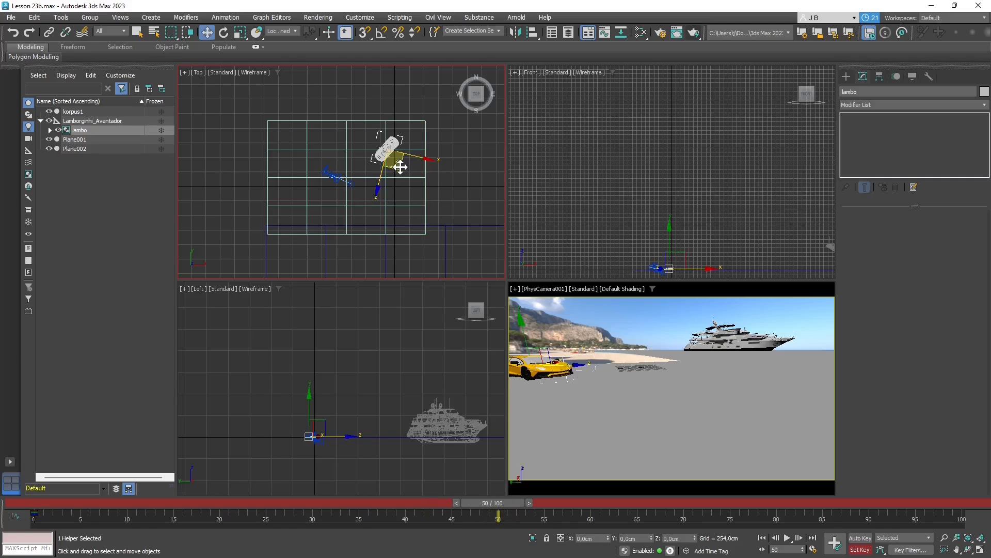
drag(401, 166, 332, 228)
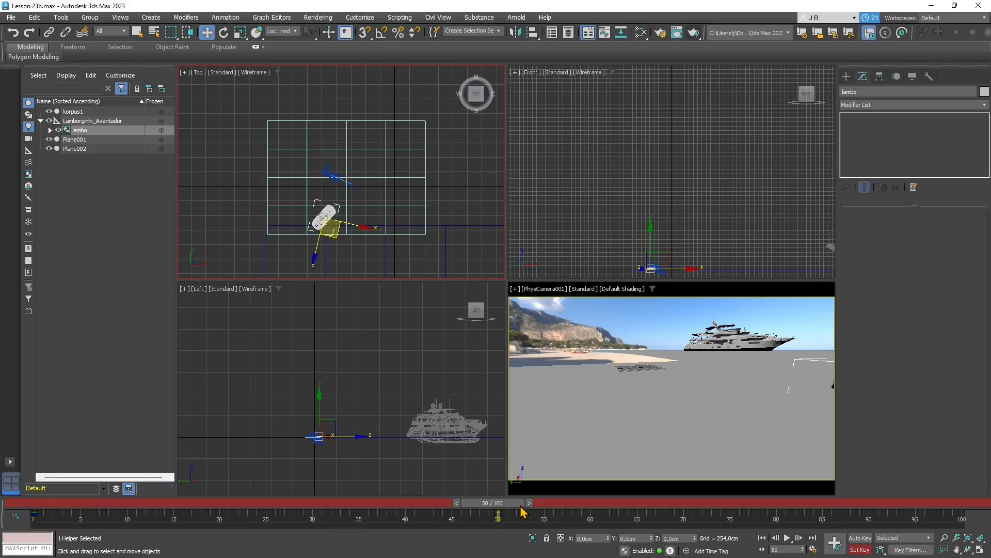
drag(522, 510, 38, 513)
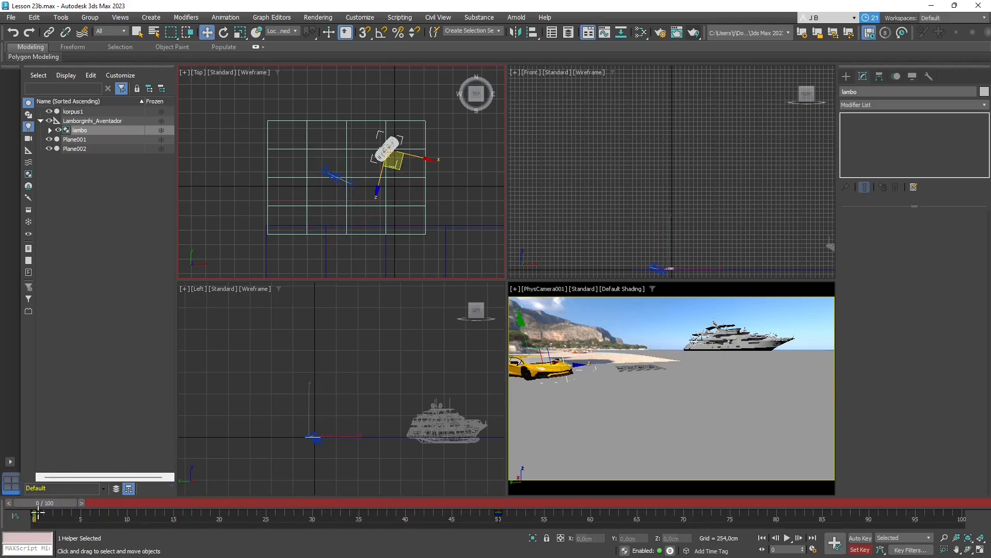
- Turn on the Motion Path display for the lambo helper and examine the spacing of the path's points in the Top view
right_click(401, 148)
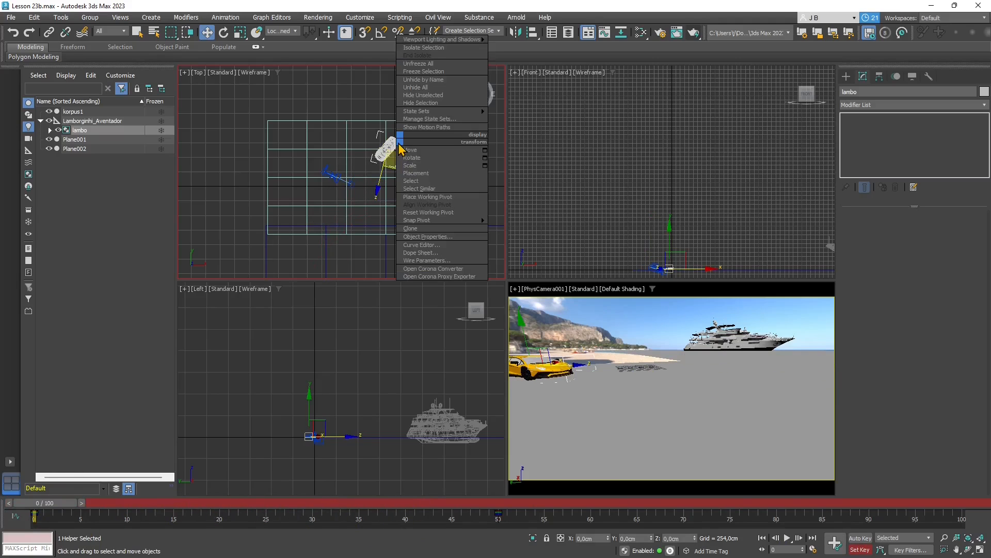
click(447, 237)
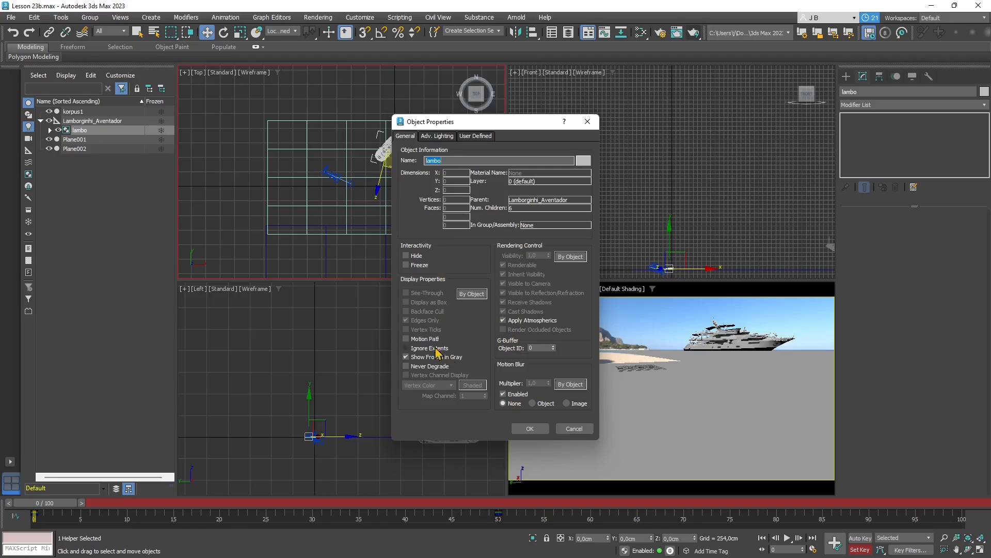
click(426, 339)
click(531, 428)
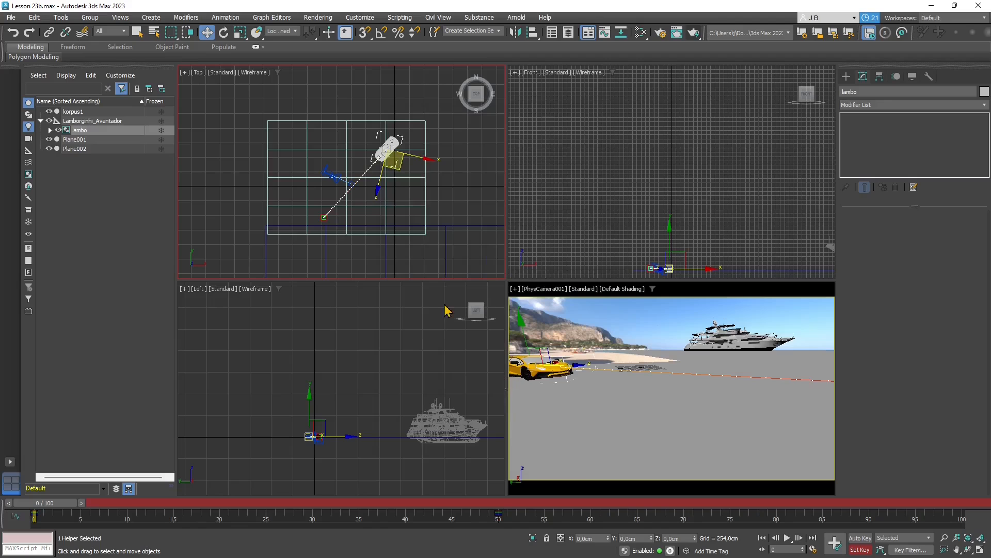
drag(71, 512, 3, 518)
key(w)
scroll(373, 180, up, 10)
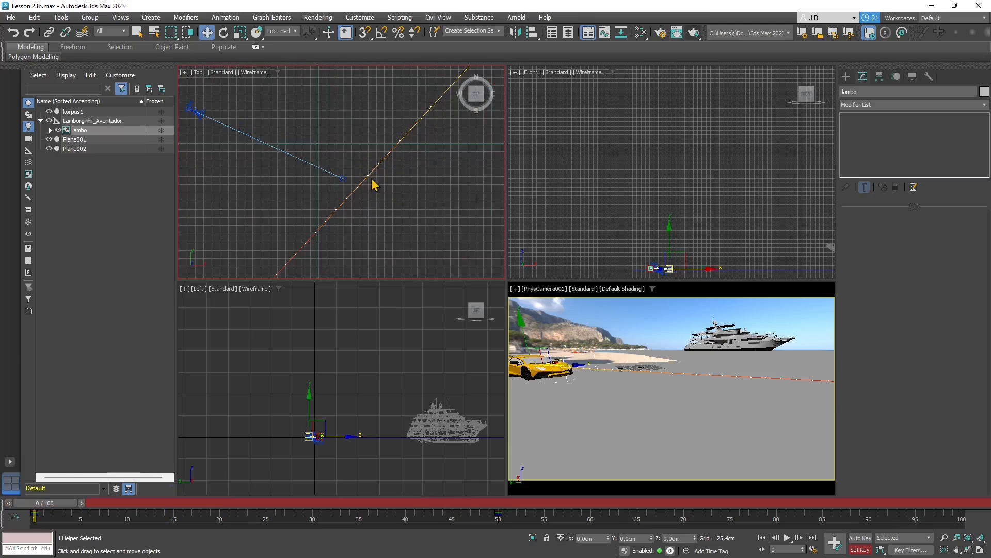
scroll(299, 254, down, 8)
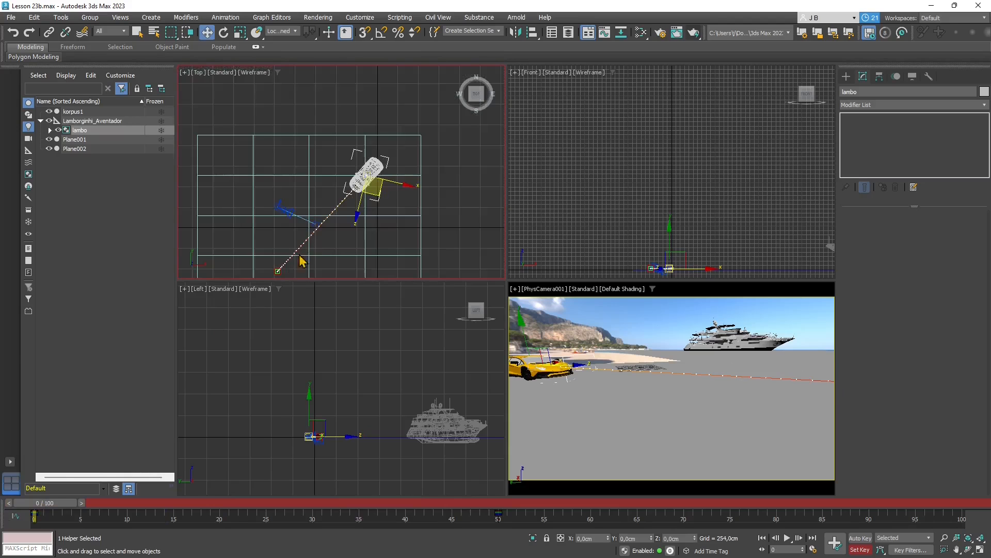
scroll(289, 277, up, 8)
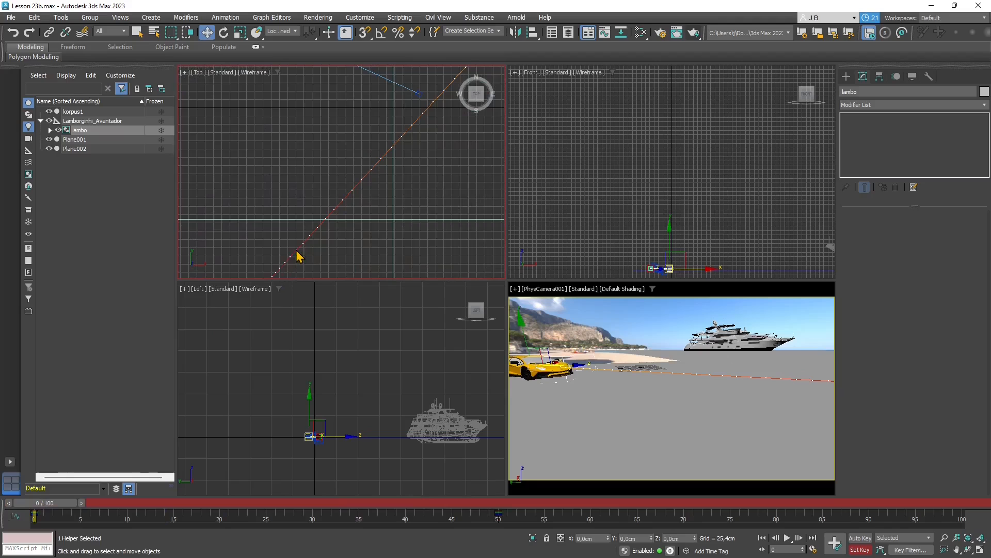
scroll(275, 270, down, 6)
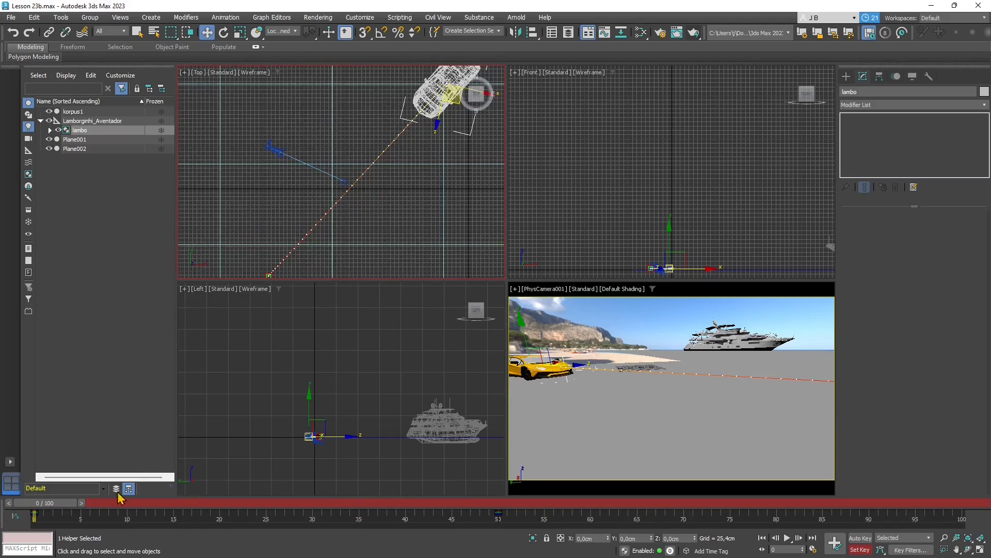
- Go to frame 26, render the moving car through PhysCamera001 and close the rendered frame
drag(66, 519, 297, 520)
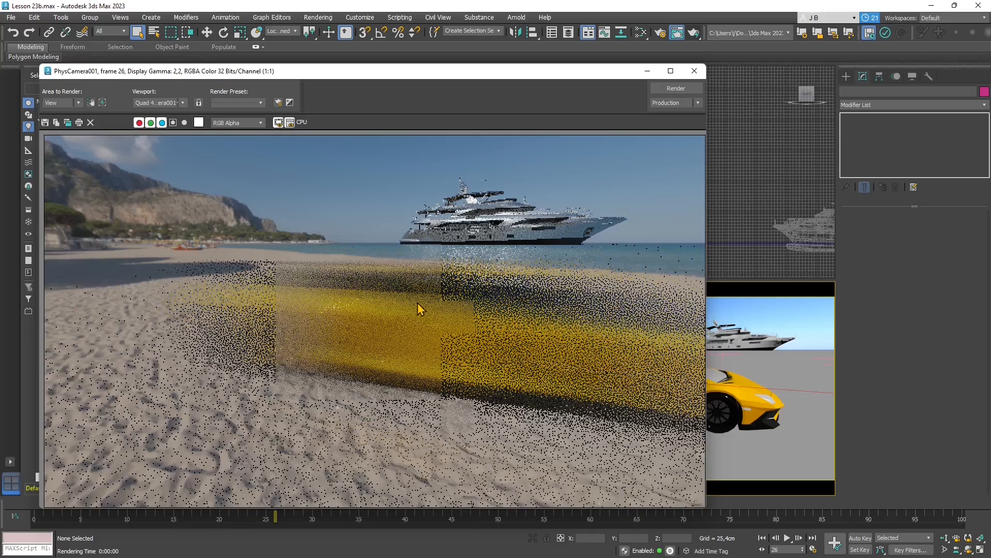
click(694, 71)
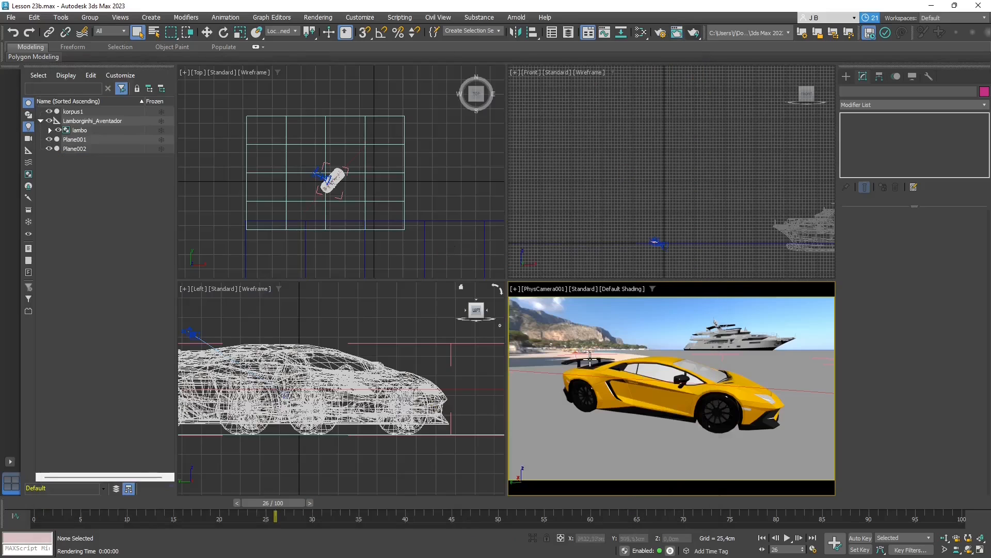
- Set the PhysCamera001 shutter duration to 1 frame, render frame 26 and close the rendered frame
click(700, 377)
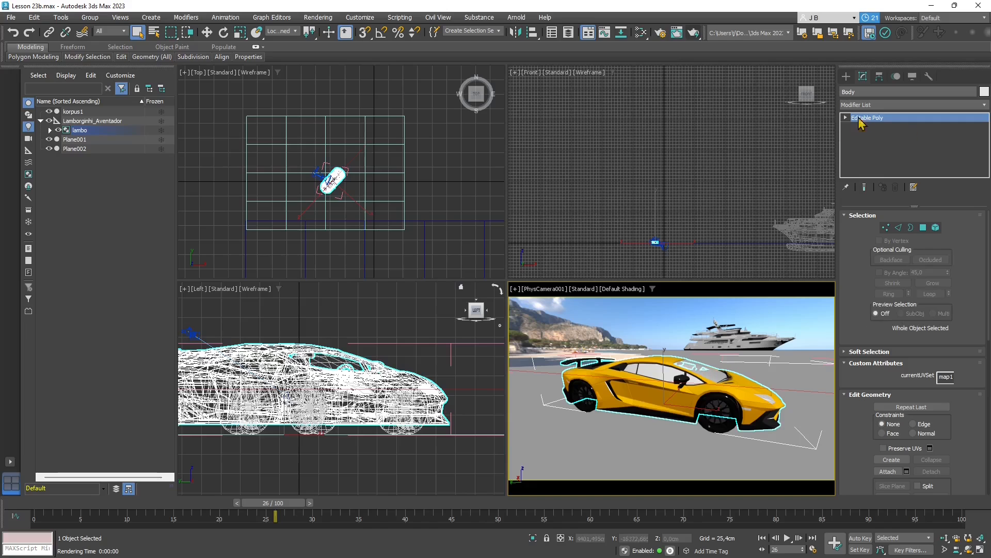
key(z)
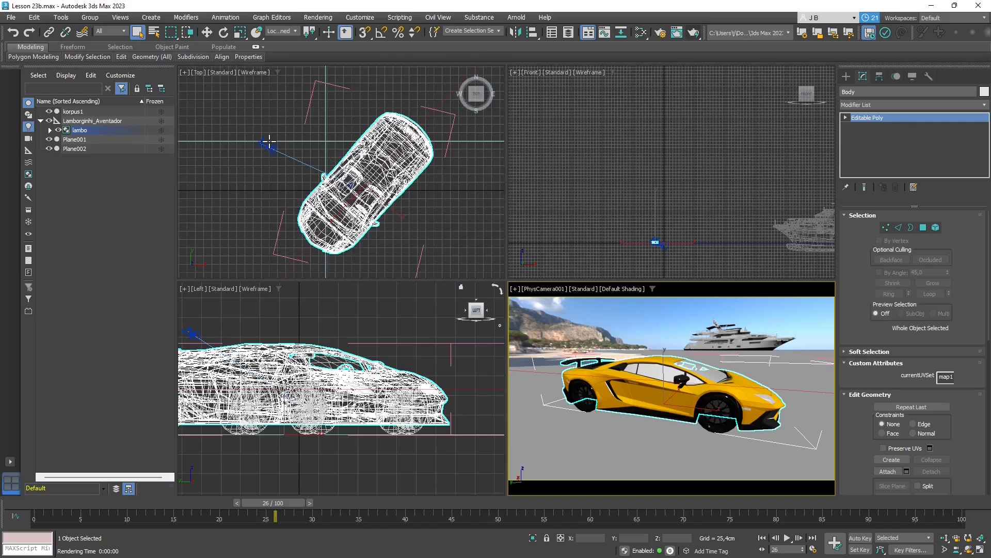
click(269, 142)
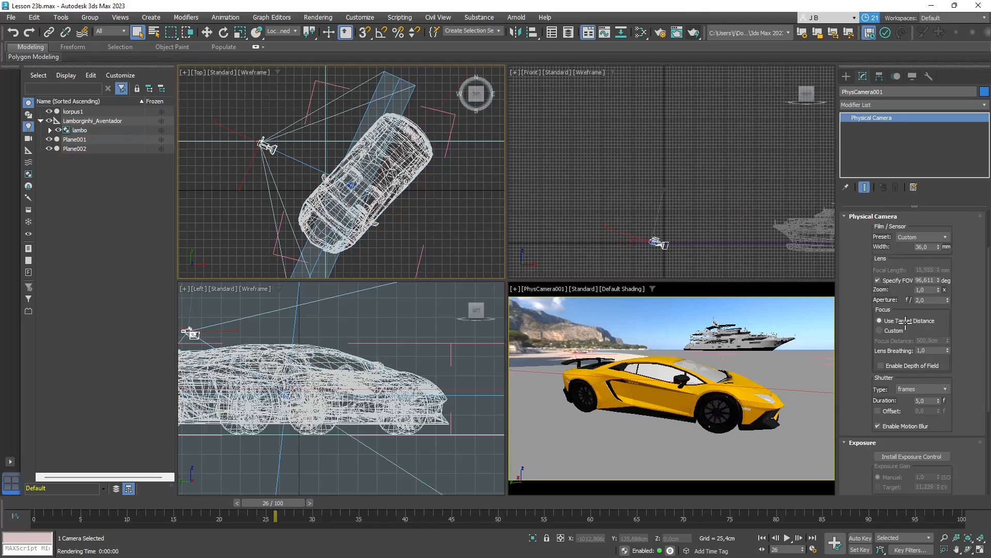
scroll(916, 333, down, 3)
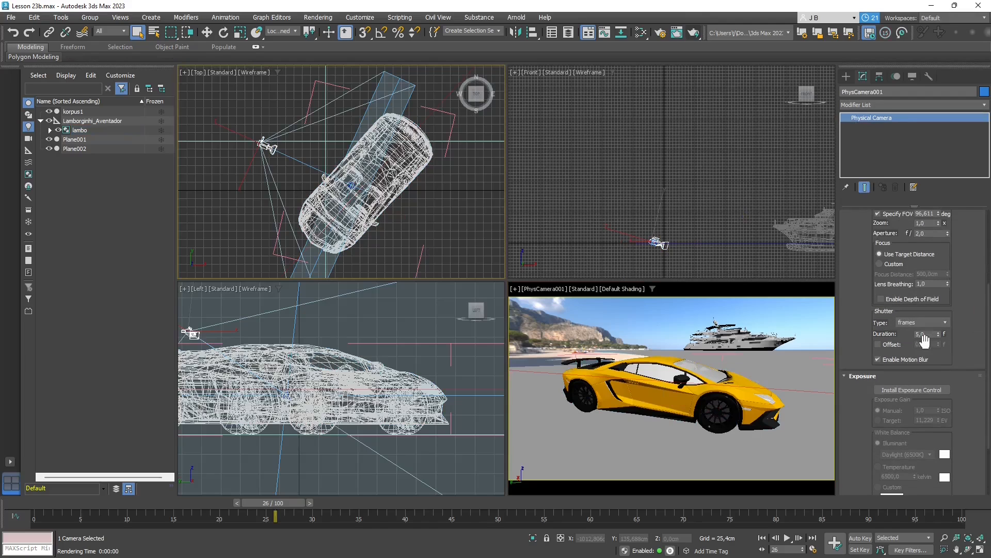
double_click(926, 336)
text(1)
key(Return)
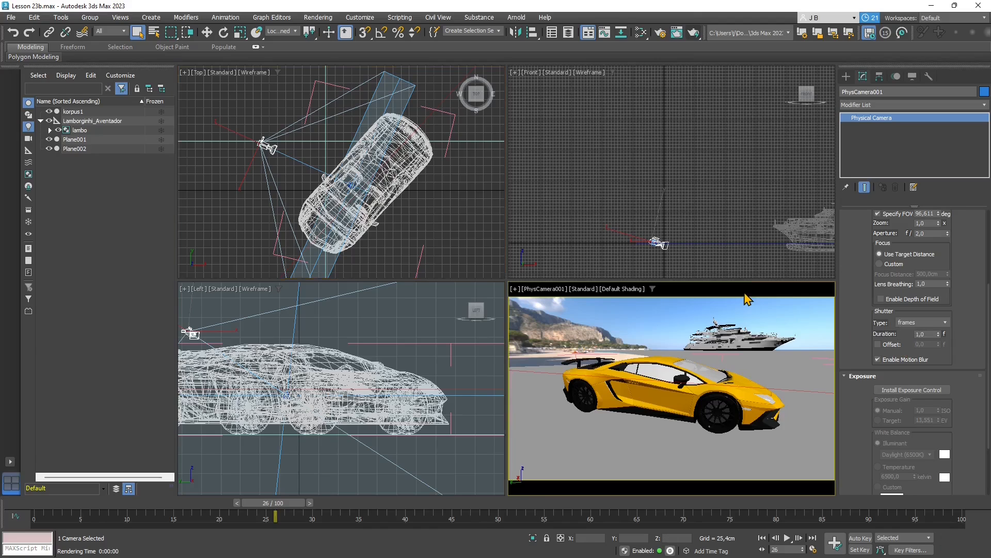
click(677, 33)
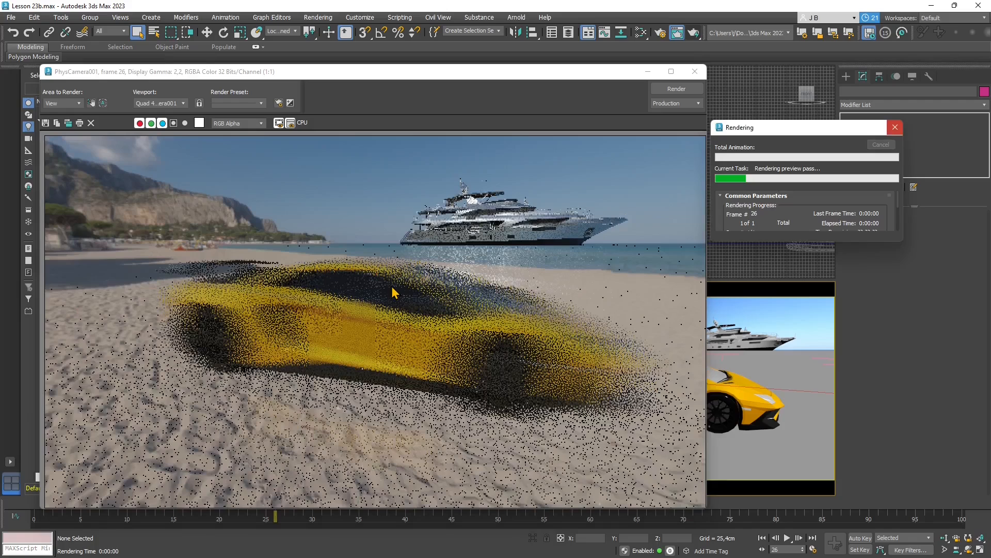
click(695, 71)
- Set the PhysCamera001 shutter duration to 0,5 frames, keeping the frames type, and render frame 26 through the camera
click(269, 146)
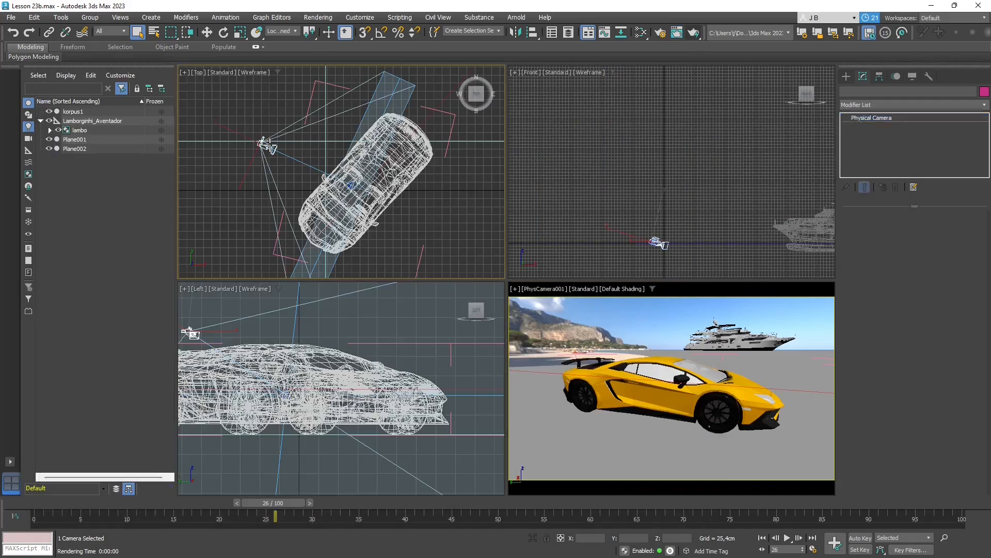
drag(962, 392, 969, 279)
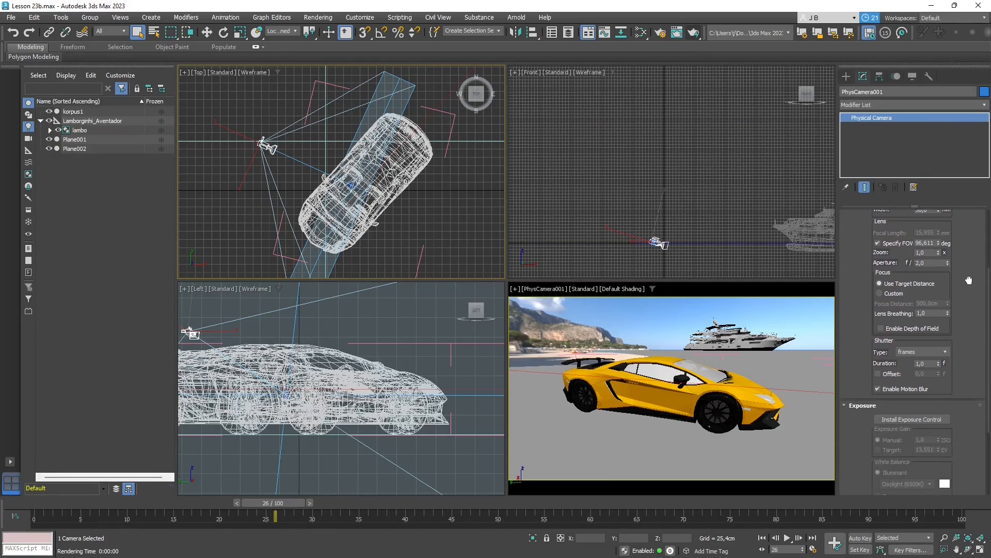
click(927, 352)
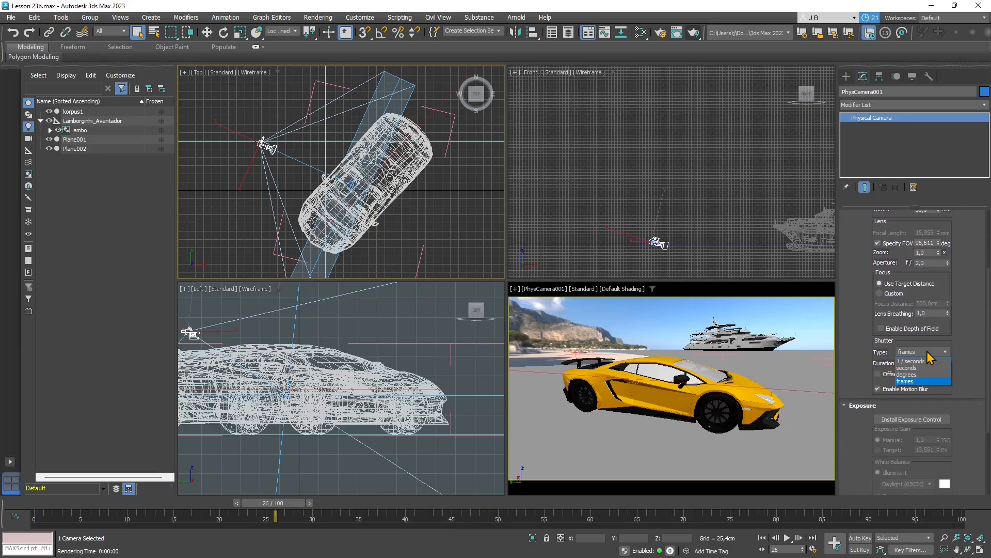
click(928, 353)
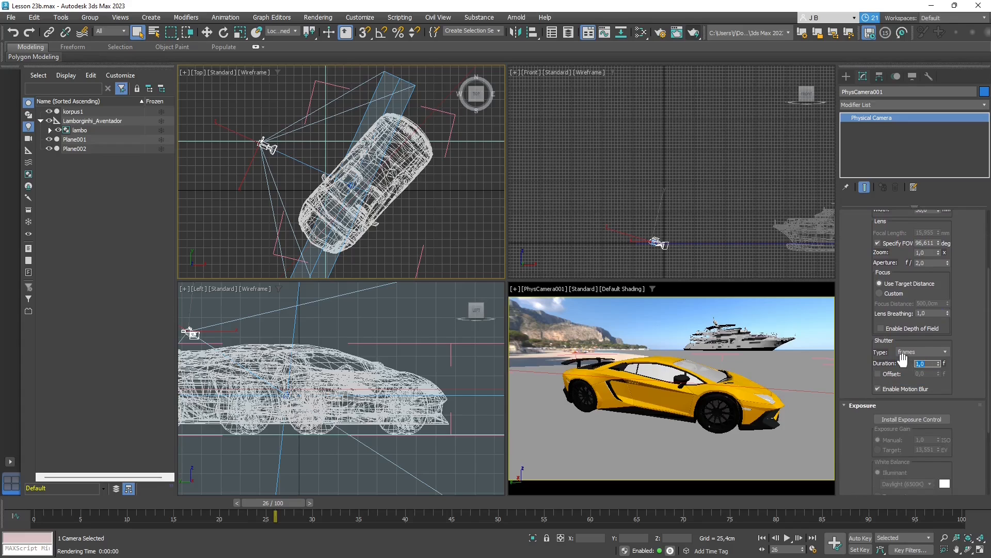
text(0,5)
click(964, 389)
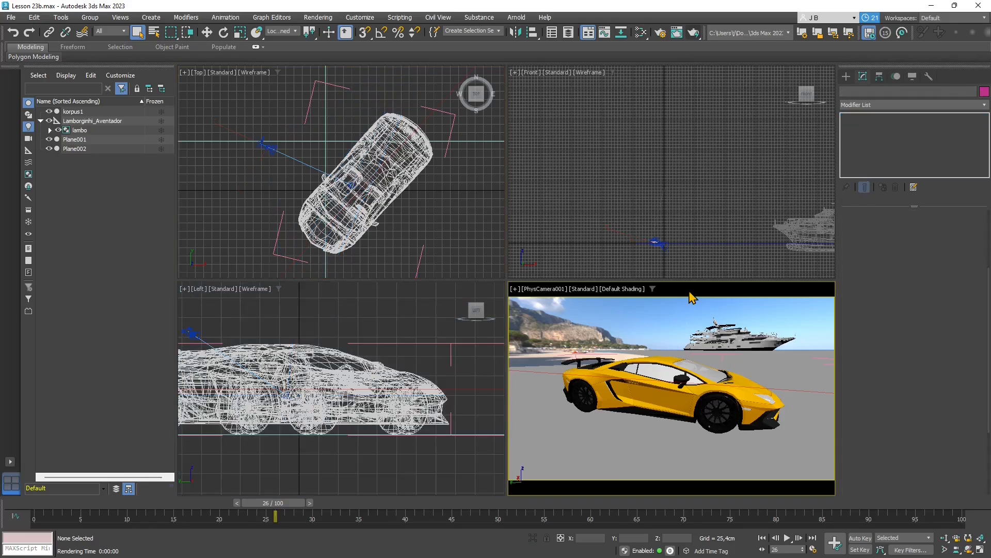
click(693, 33)
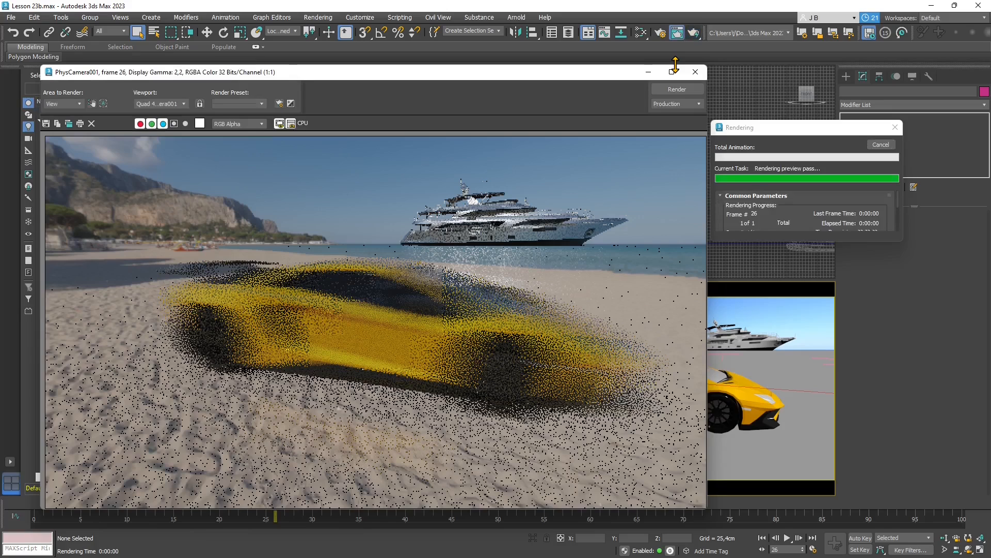